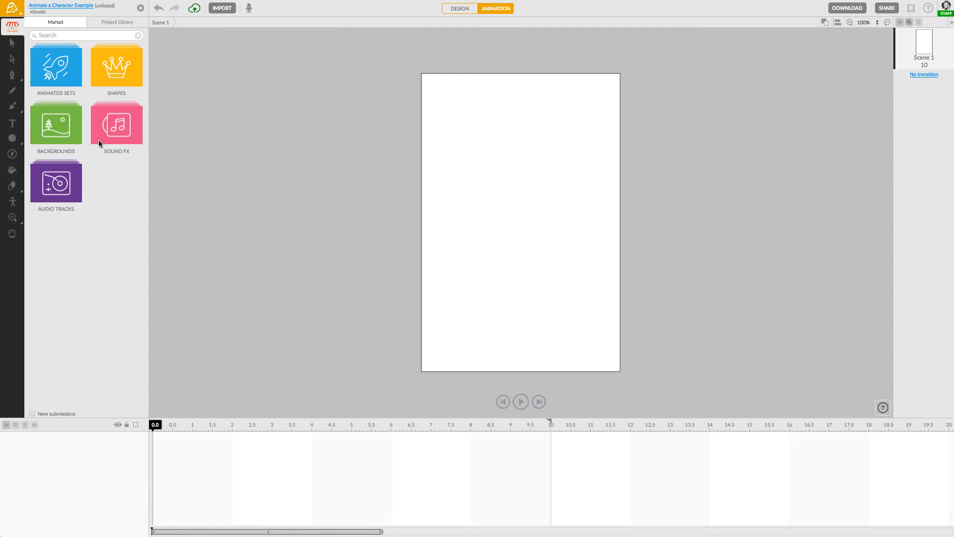
Step: Open the Character Building Set from the Characters category of the market's animated sets
click(60, 69)
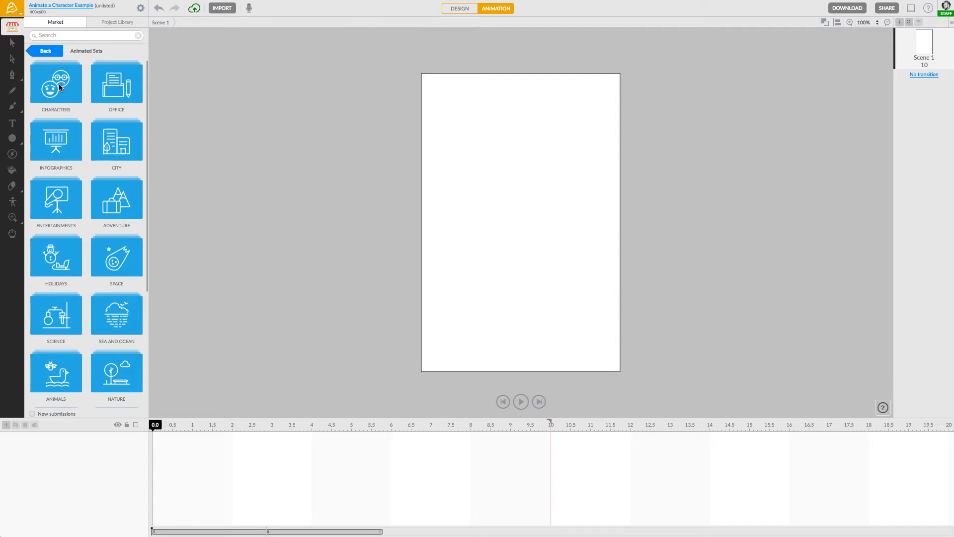
click(60, 86)
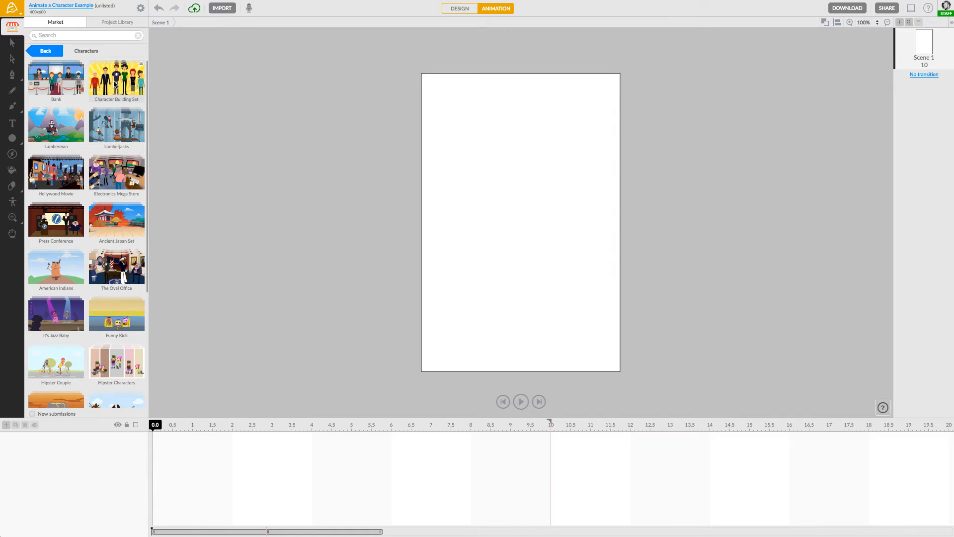
click(114, 83)
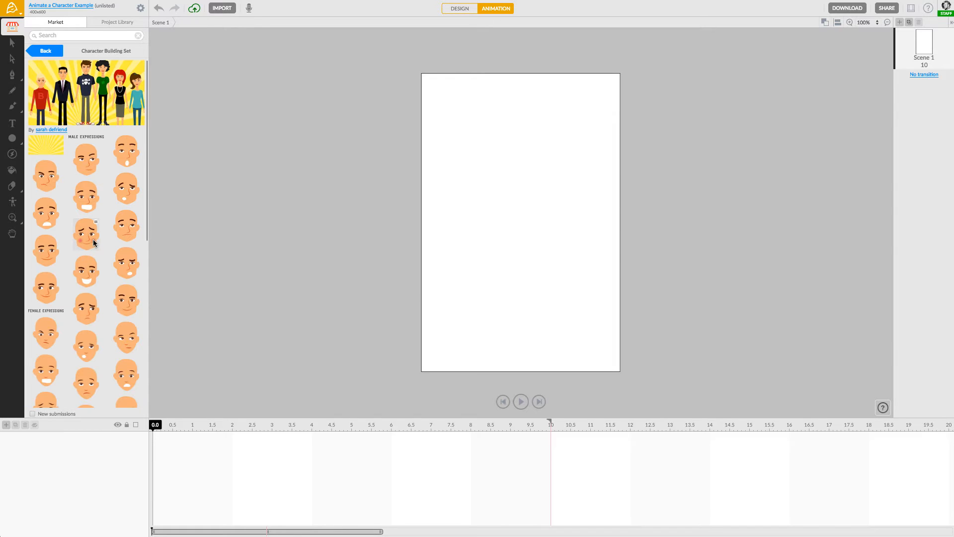
Step: Place the Semi formal outfit with navy jacket and brown trousers mid-canvas and fit the red trainers onto its trouser ends
scroll(90, 243, down, 10)
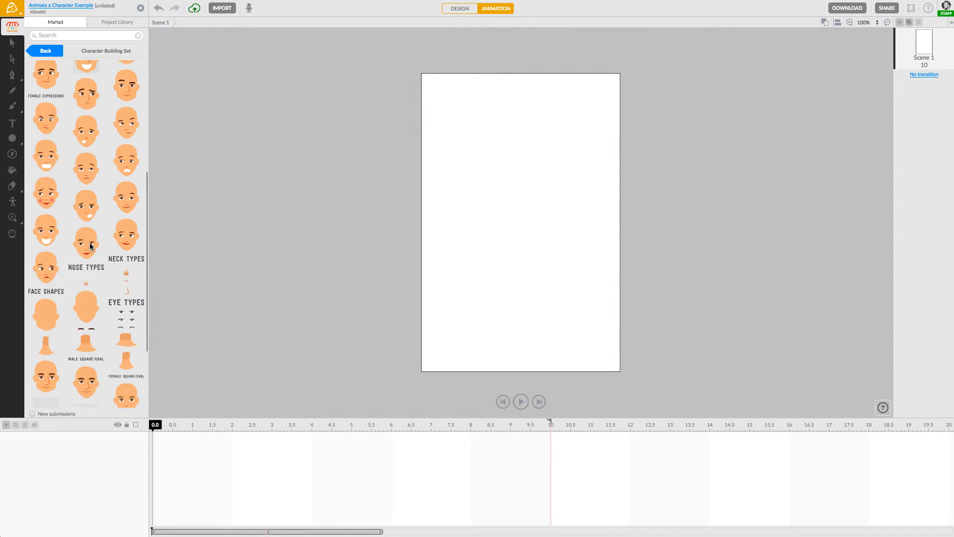
scroll(89, 242, down, 5)
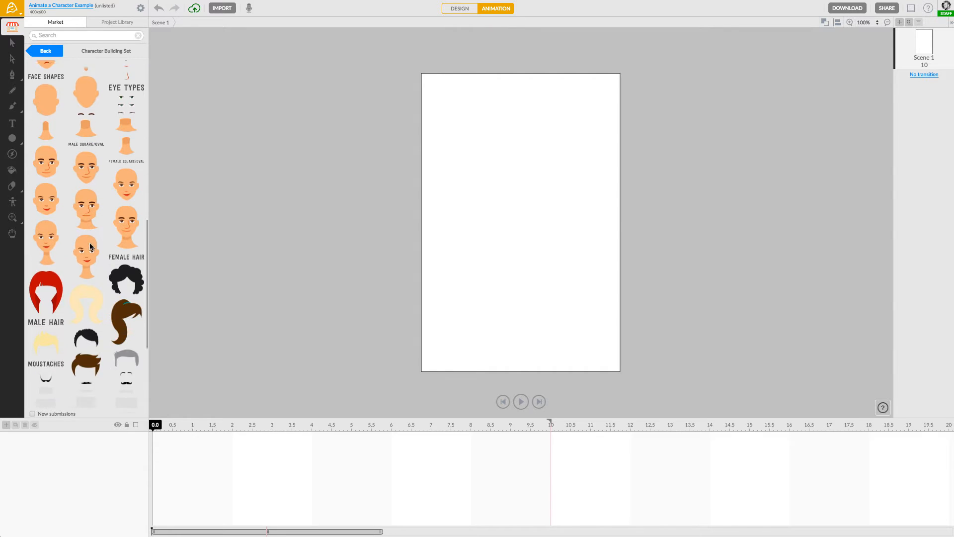
scroll(90, 245, down, 5)
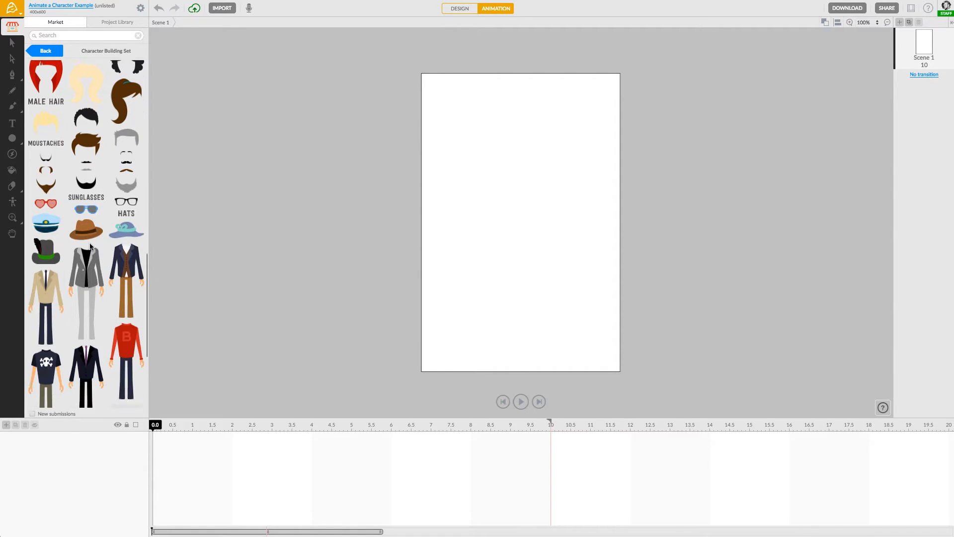
scroll(90, 246, down, 3)
scroll(90, 246, up, 2)
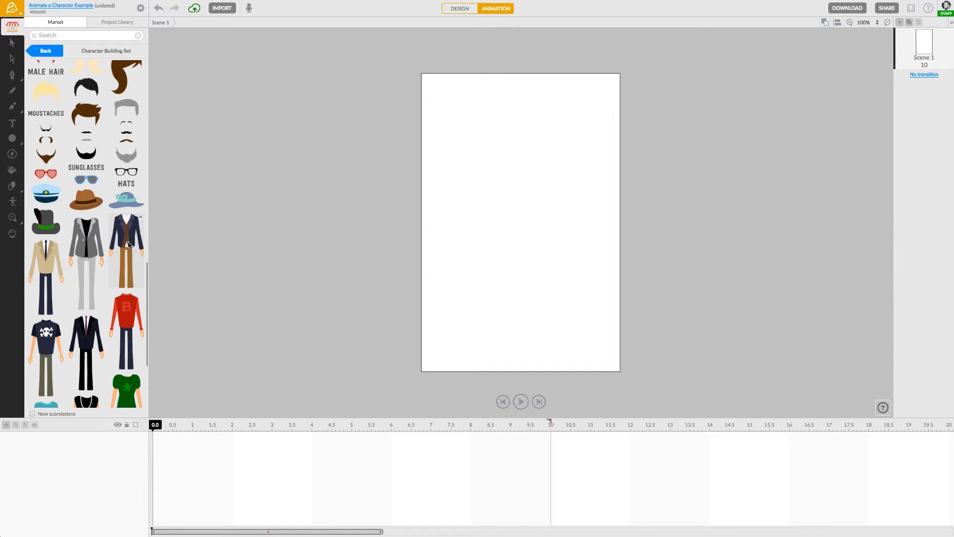
drag(125, 244, 518, 229)
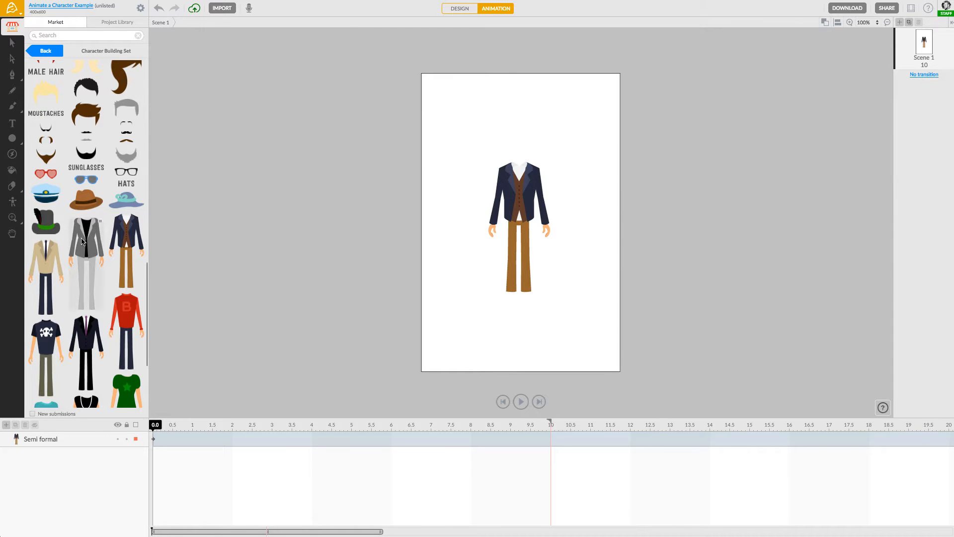
scroll(82, 241, down, 5)
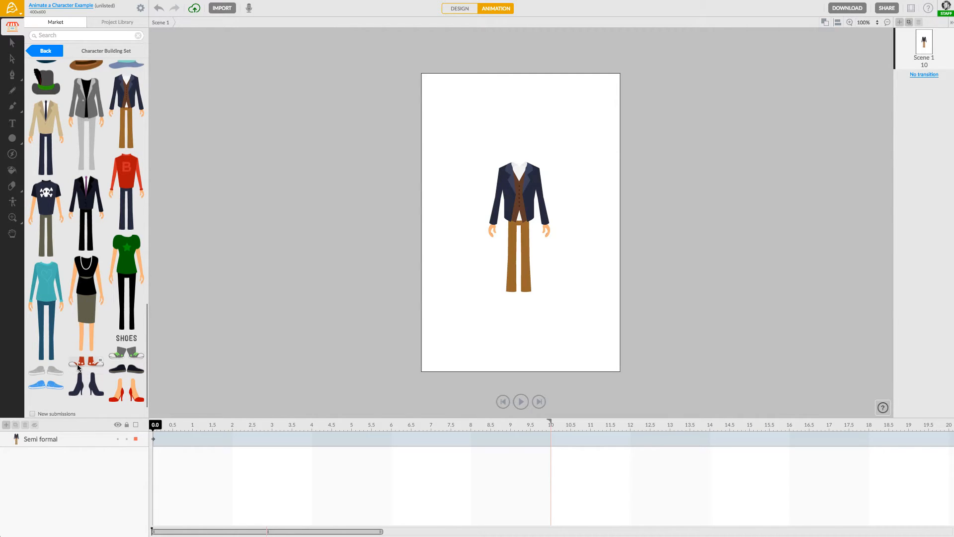
drag(78, 368, 521, 297)
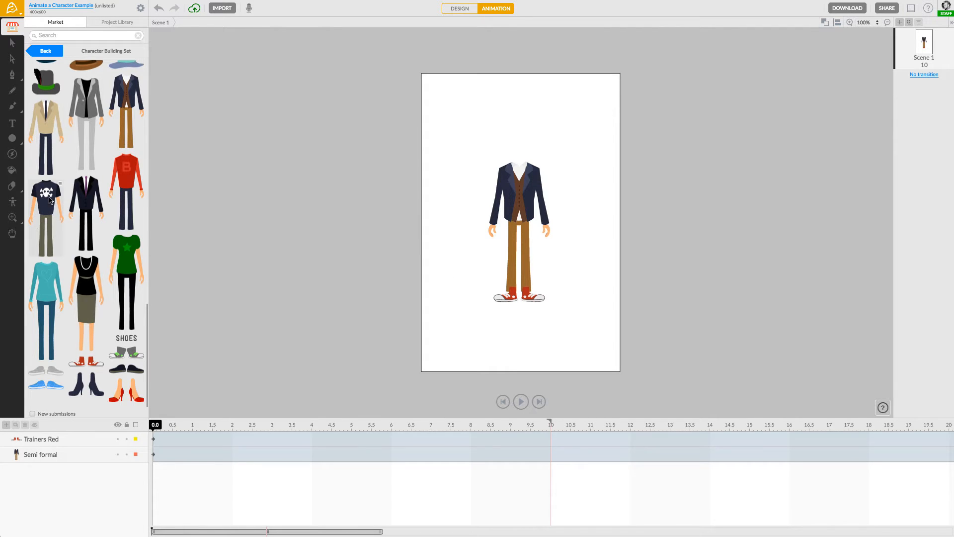
Step: Add the tall, broad neck piece from the set at the collar of the outfit
scroll(50, 200, up, 5)
scroll(49, 199, up, 5)
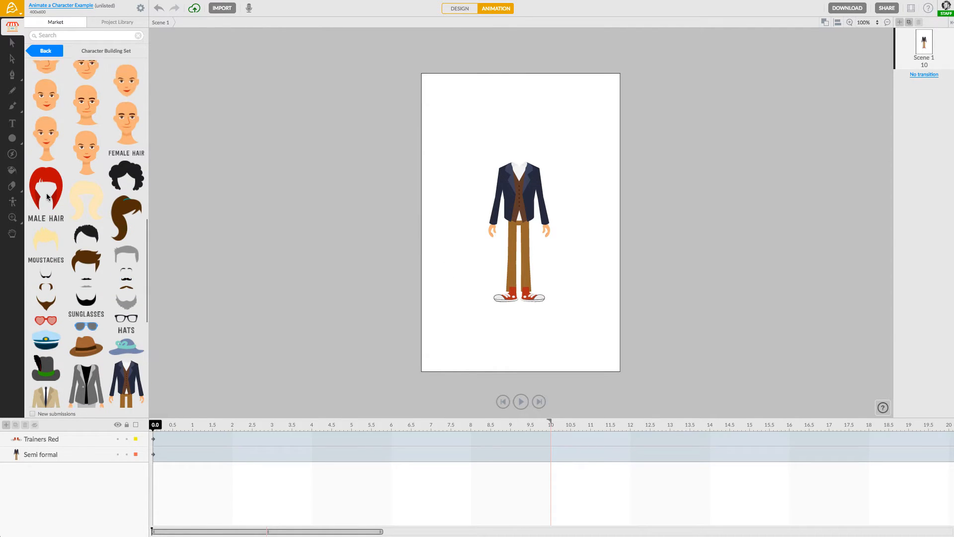
scroll(59, 212, up, 2)
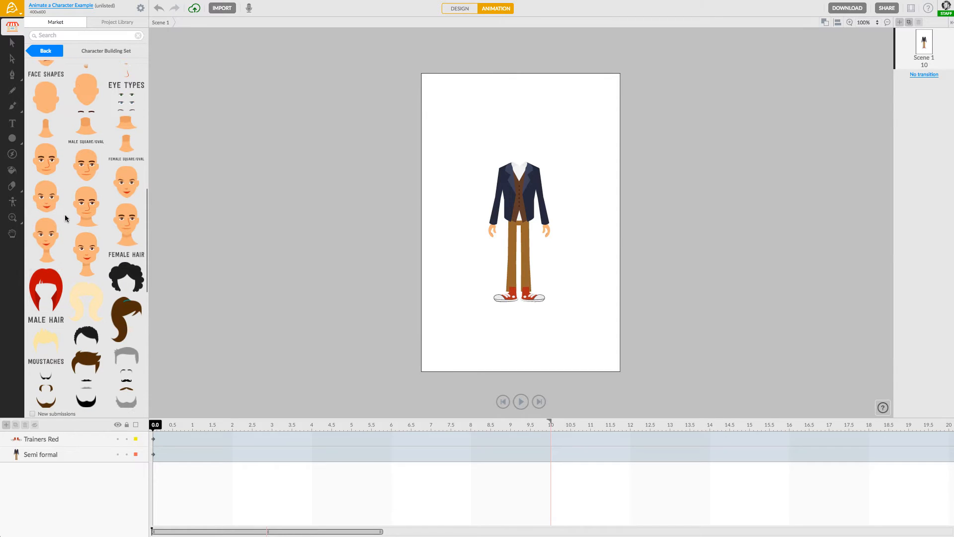
scroll(69, 225, up, 3)
scroll(69, 225, up, 1)
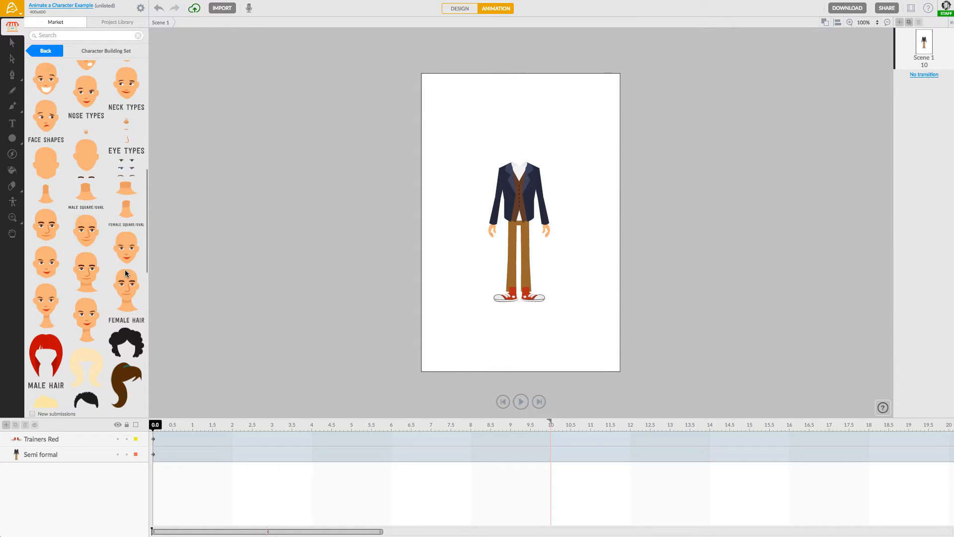
scroll(81, 292, up, 5)
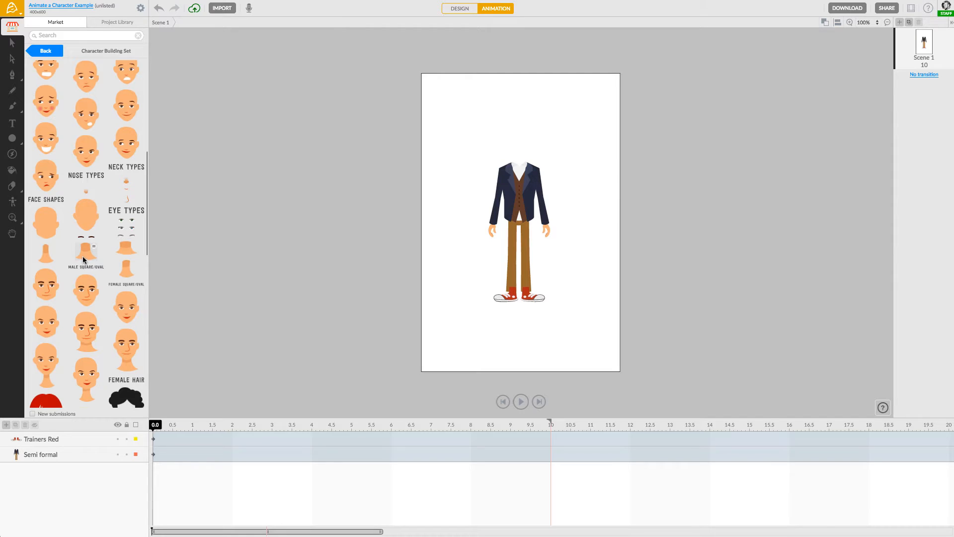
drag(83, 259, 521, 164)
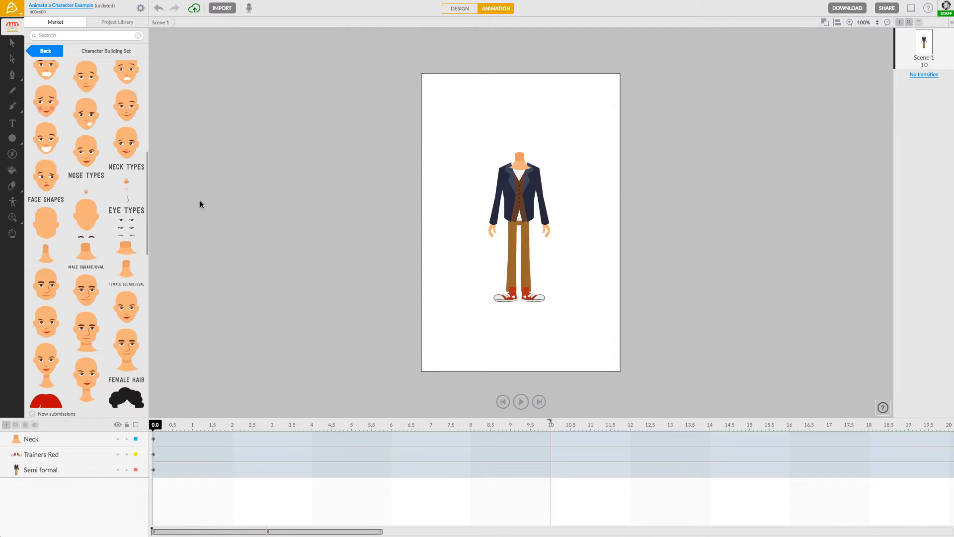
Step: Place the male "fear" expression head with bared teeth on top of the neck
scroll(89, 209, up, 3)
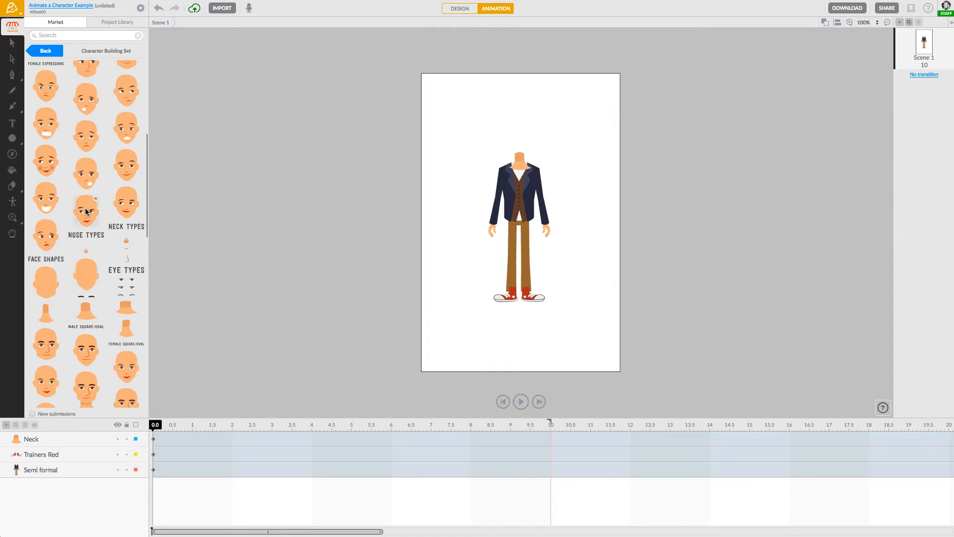
scroll(88, 211, up, 6)
scroll(86, 212, up, 4)
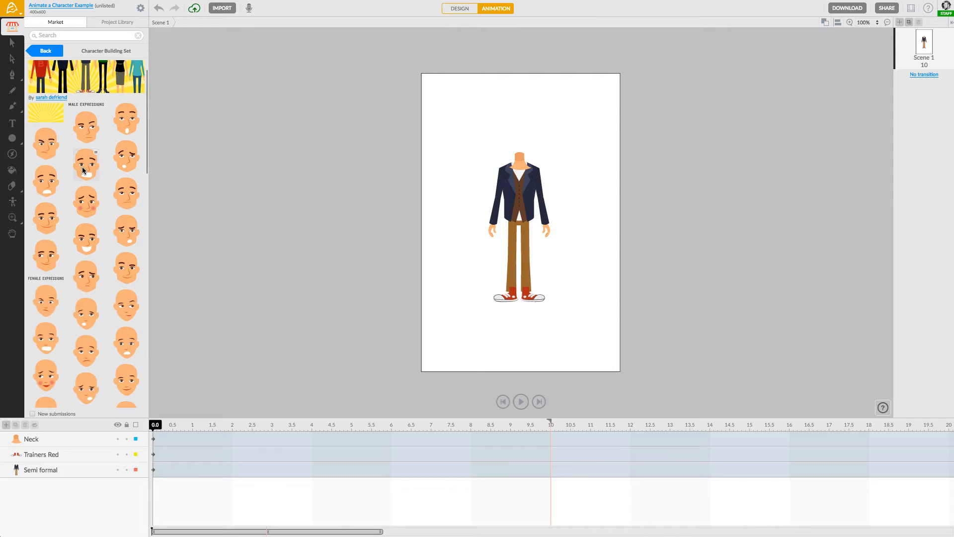
drag(84, 170, 519, 148)
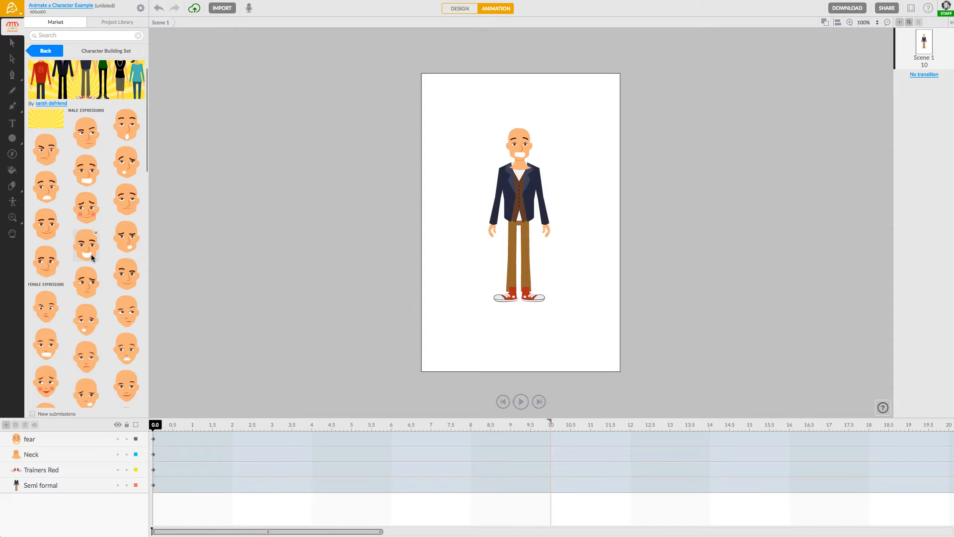
Step: Add the brown Spiky hairstyle to the head and place the blue Aviator Sunglasses over the eyes
scroll(91, 258, down, 5)
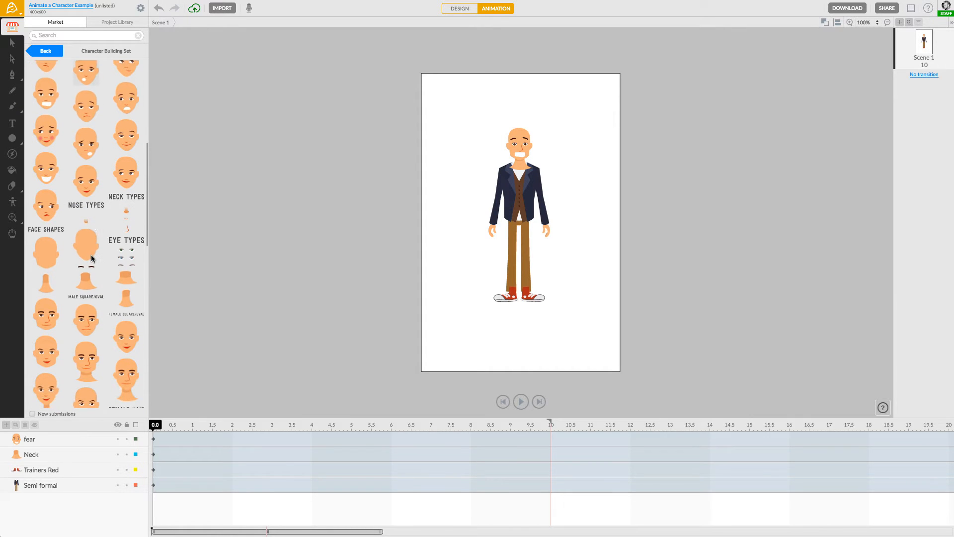
scroll(95, 261, down, 3)
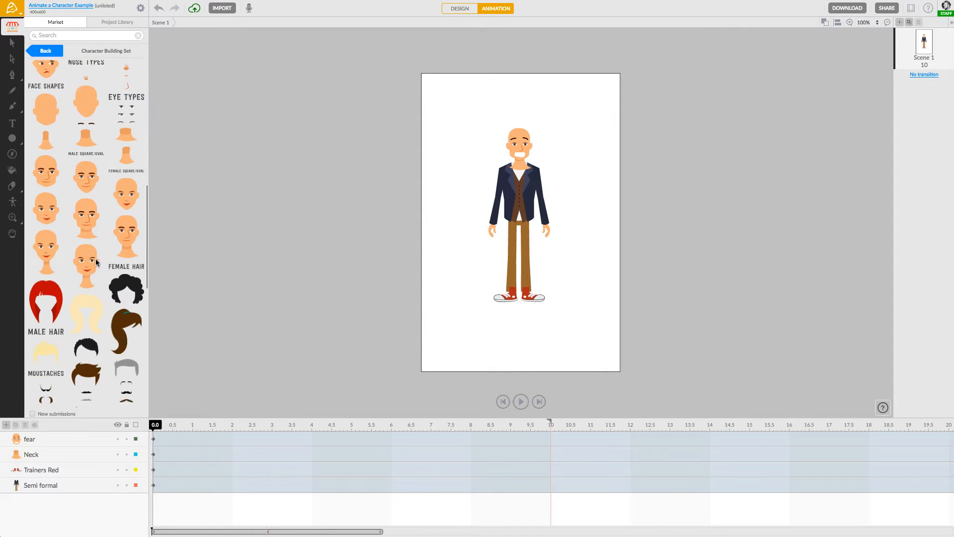
scroll(97, 262, down, 2)
drag(79, 301, 524, 133)
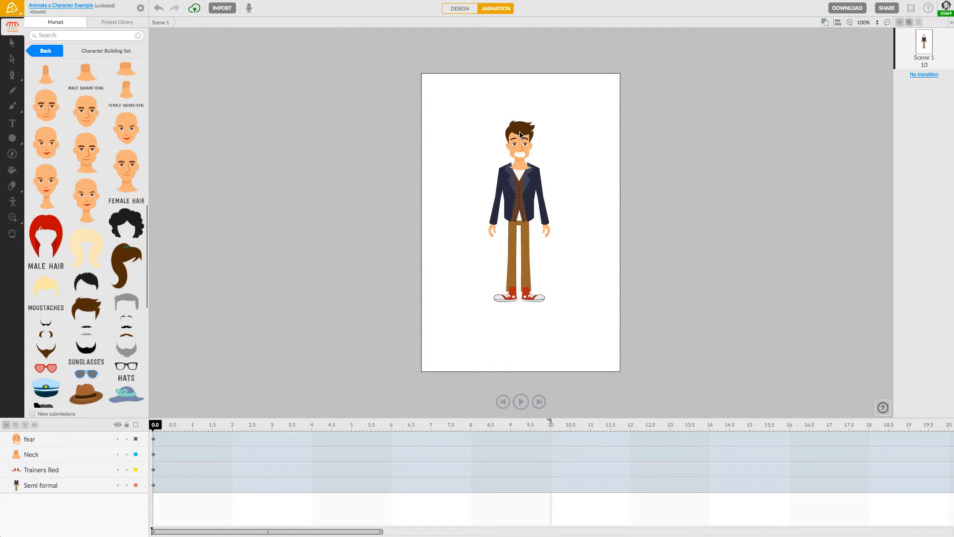
scroll(77, 344, down, 1)
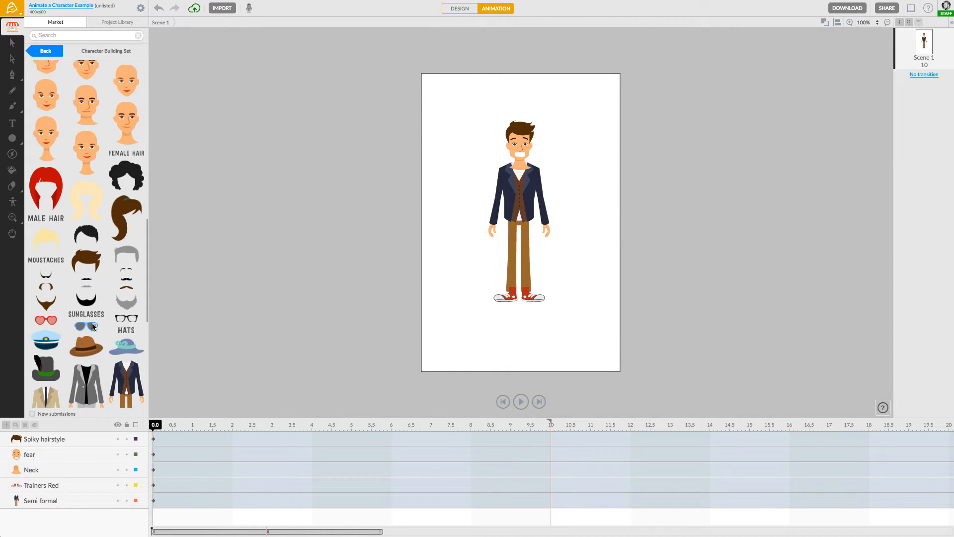
drag(92, 325, 521, 148)
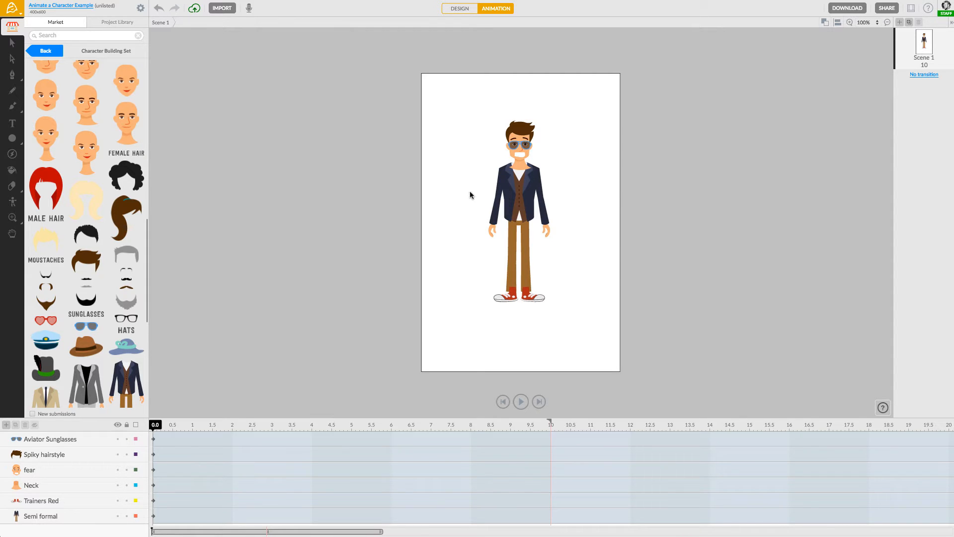
Step: Move the Neck layer beneath the Semi formal layer so the shirt collar covers the neck
click(12, 42)
scroll(565, 205, up, 5)
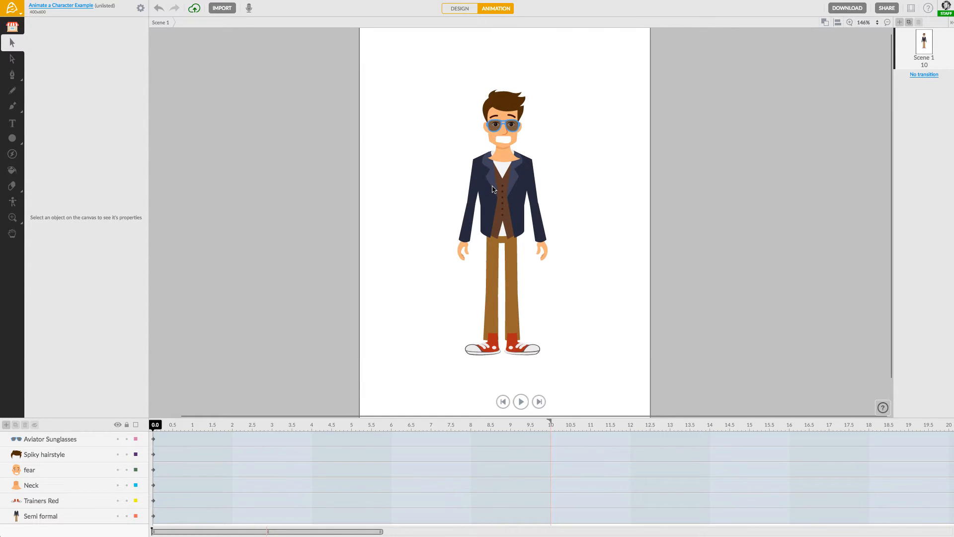
scroll(493, 191, up, 3)
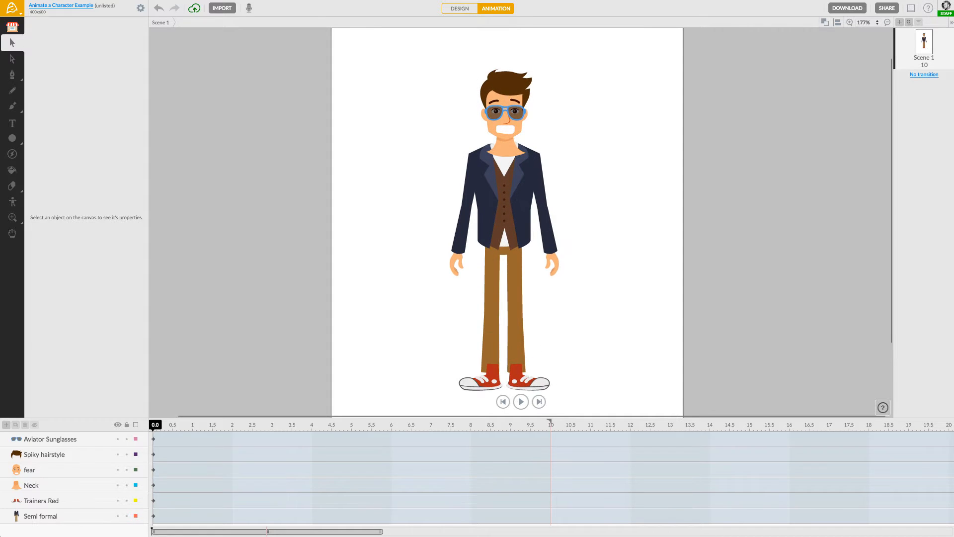
scroll(431, 202, down, 1)
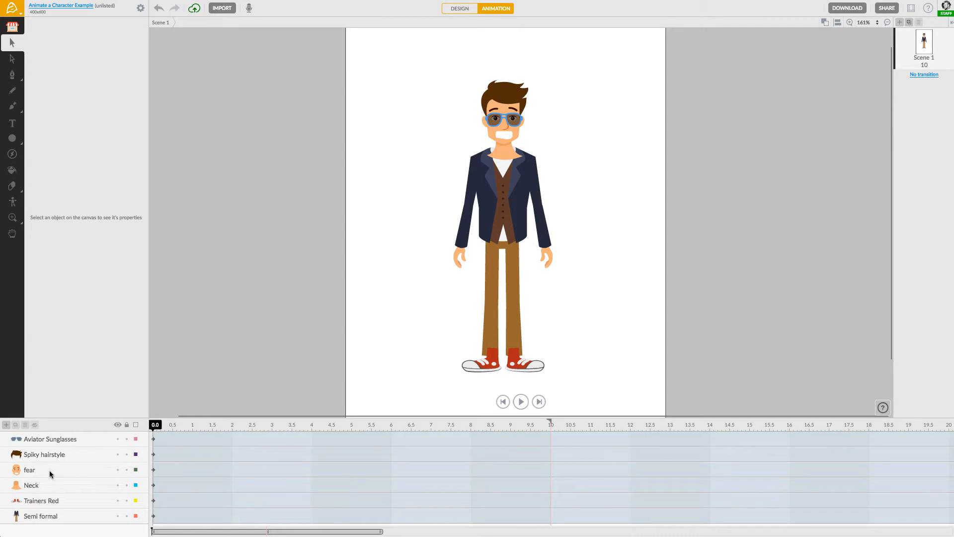
click(37, 483)
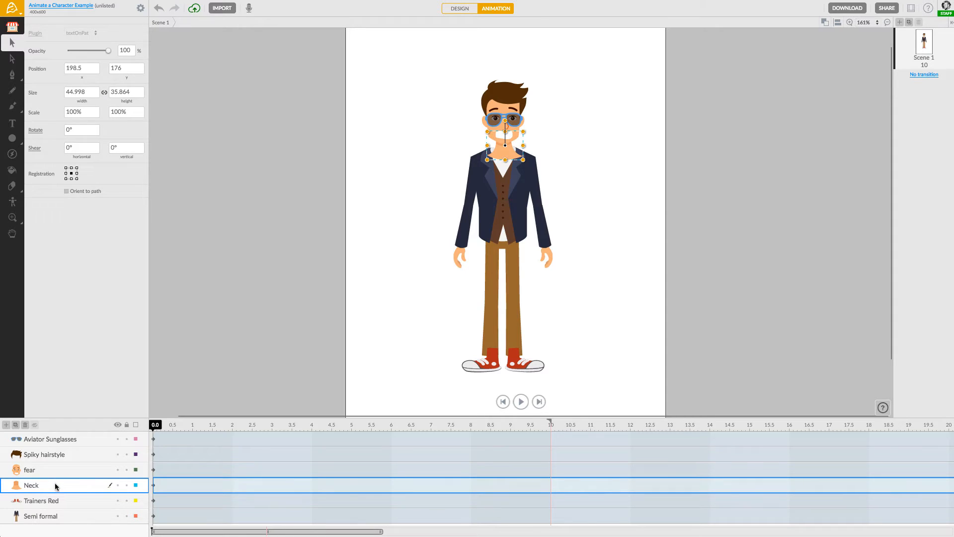
click(61, 518)
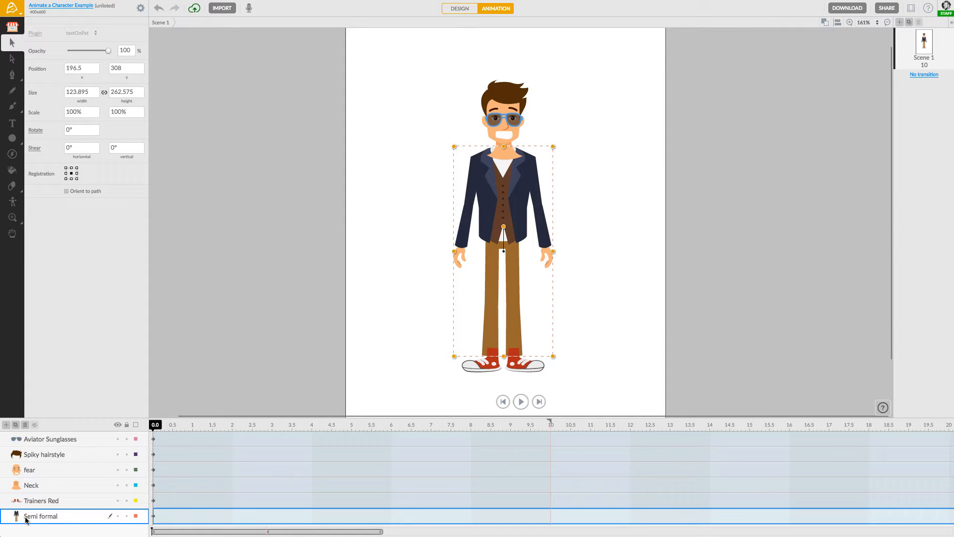
click(48, 488)
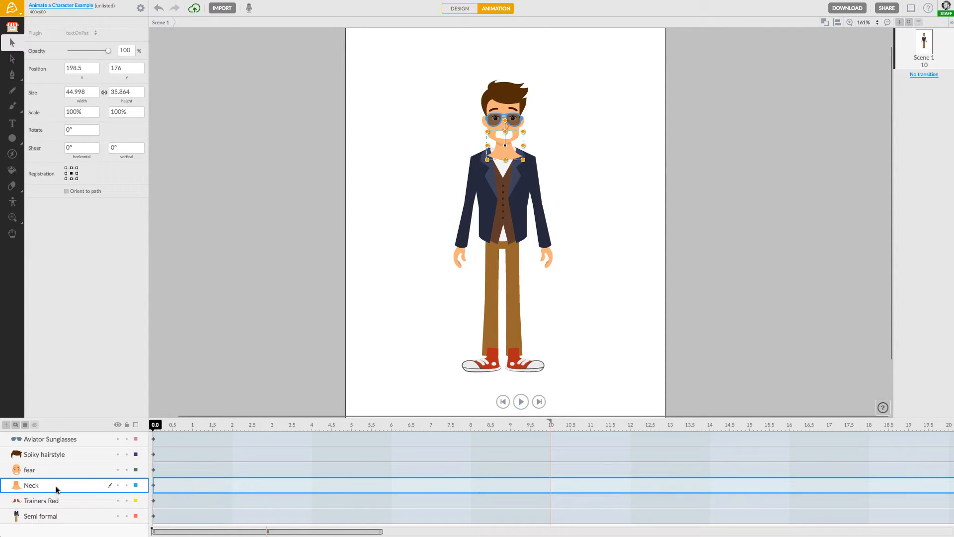
drag(52, 487, 45, 522)
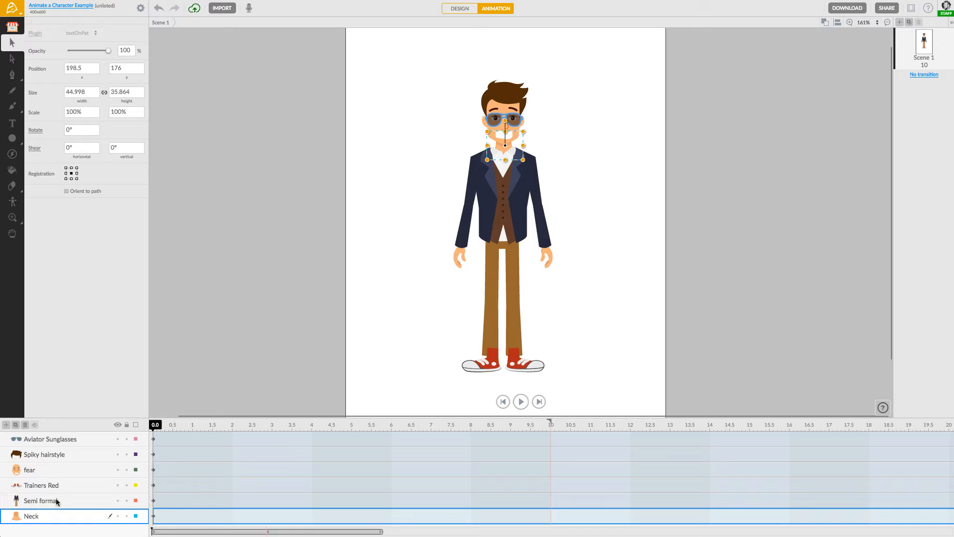
Step: Swap the Semi formal and Neck layers to compare the stacking, and return Neck to the bottom of the order
click(57, 500)
click(438, 243)
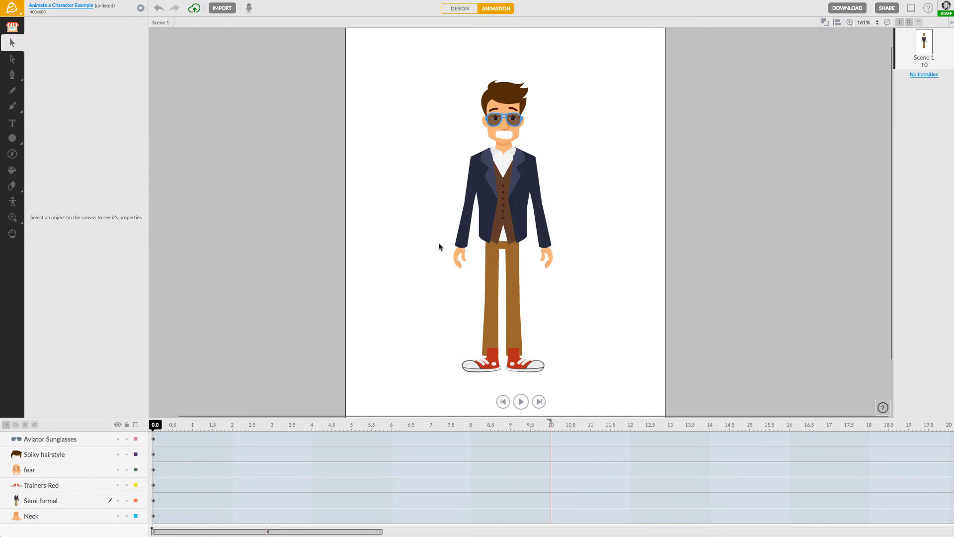
drag(47, 520, 68, 490)
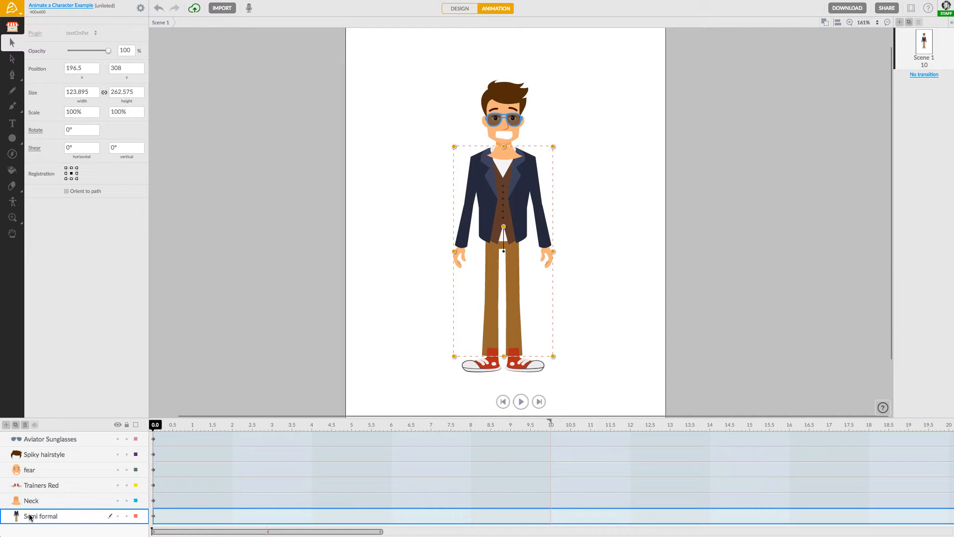
click(44, 503)
drag(98, 505, 65, 522)
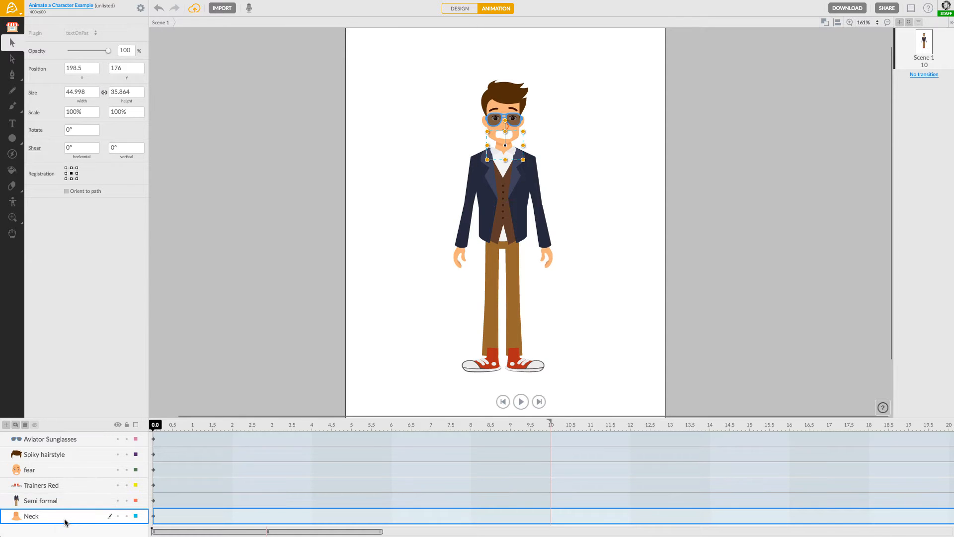
click(436, 195)
scroll(529, 117, up, 2)
scroll(529, 118, up, 2)
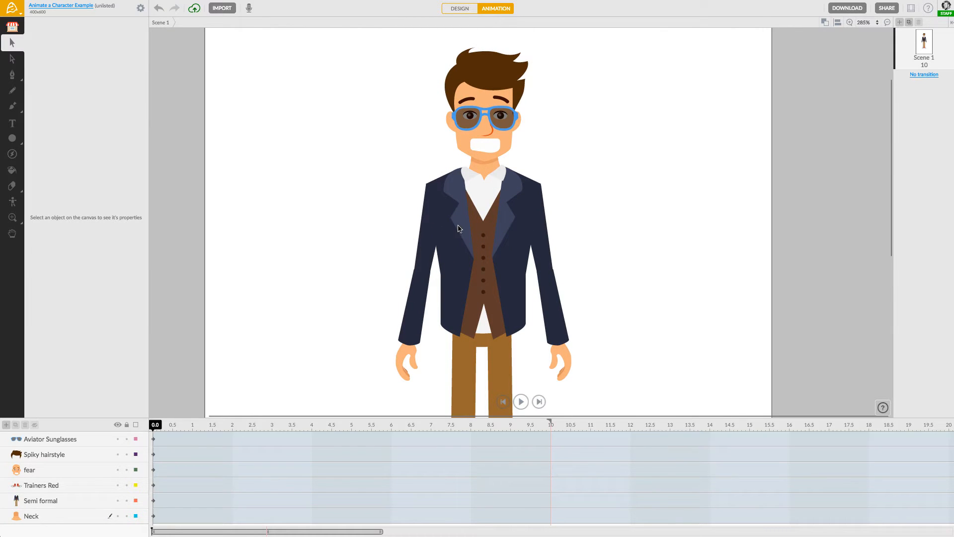
drag(352, 244, 365, 192)
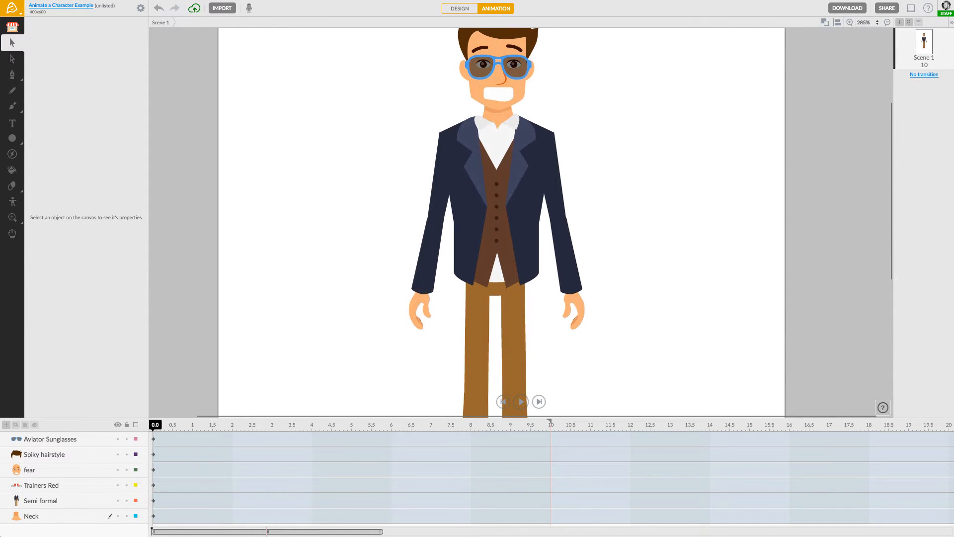
Step: Move the Trainers Red layer to the bottom of the layer order so the trouser legs cover the shoe tops
scroll(372, 192, down, 2)
scroll(372, 192, down, 1)
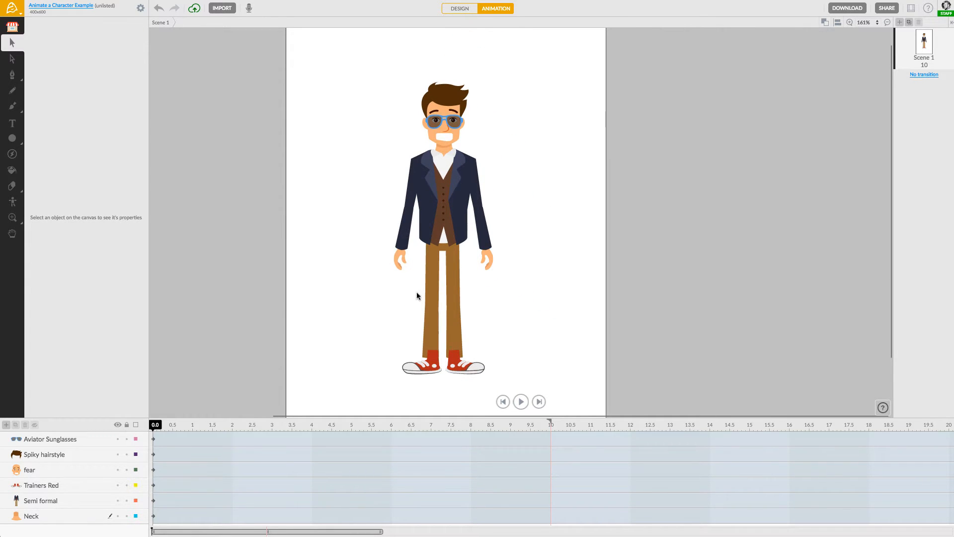
click(424, 370)
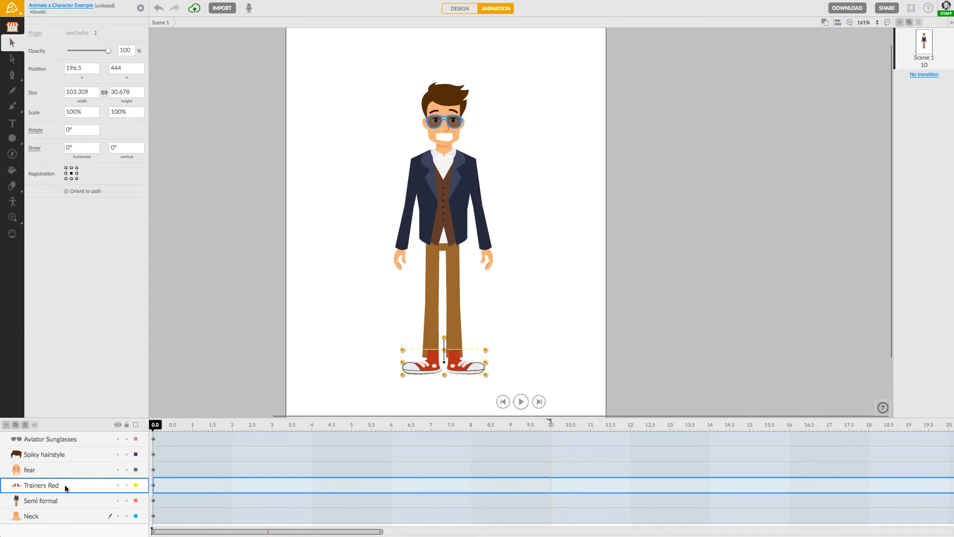
drag(67, 486, 74, 464)
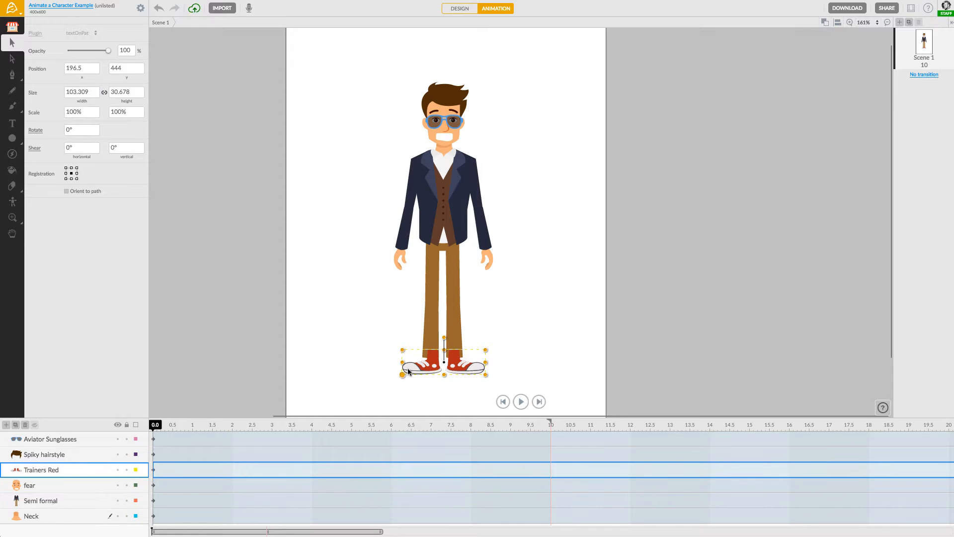
scroll(420, 374, up, 3)
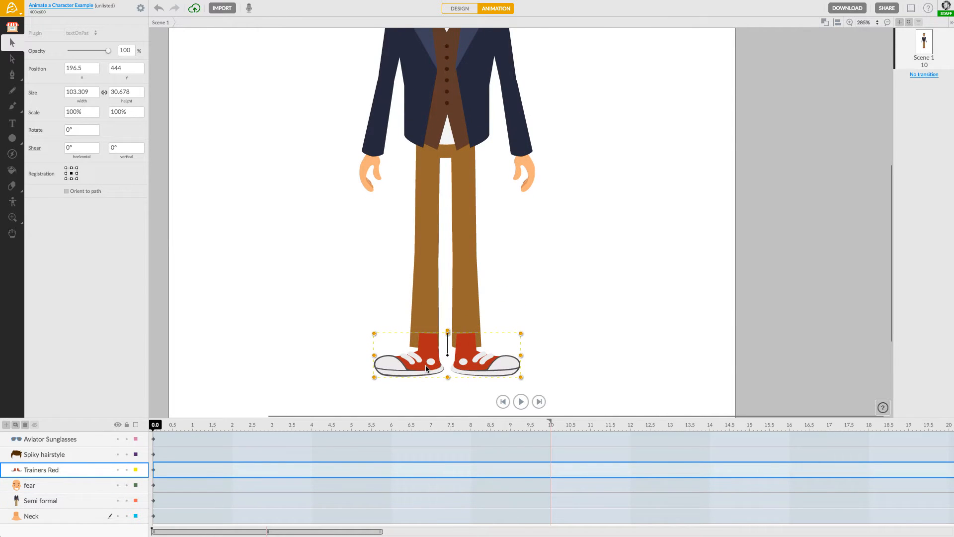
right_click(426, 368)
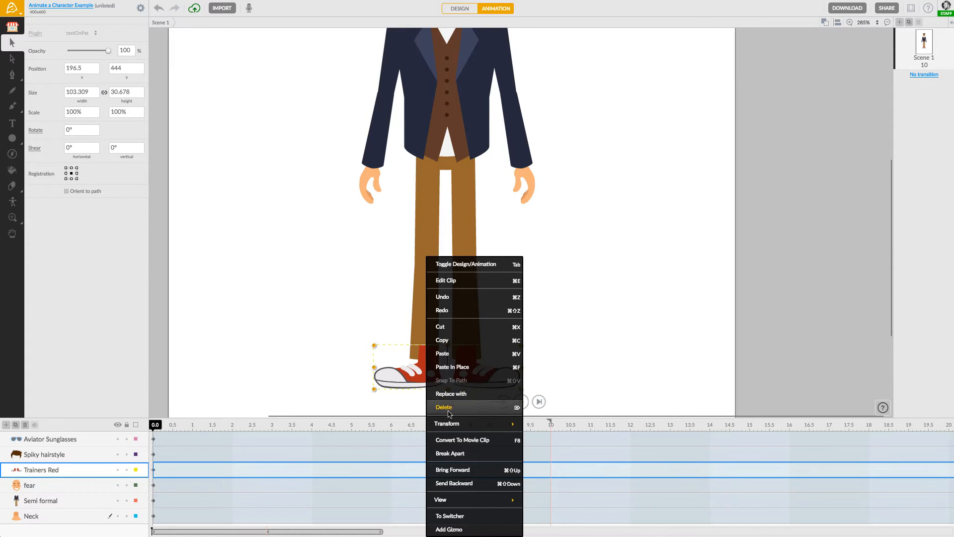
click(465, 484)
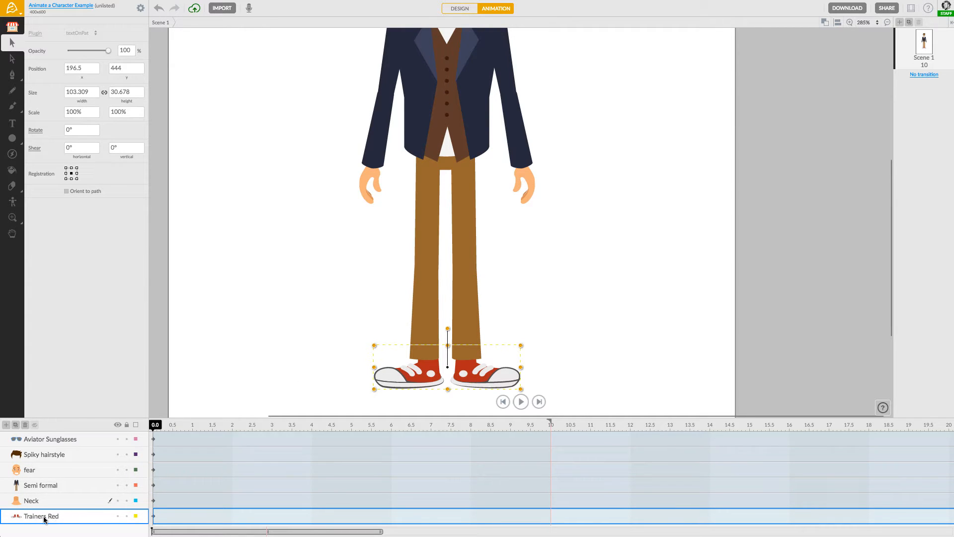
click(364, 352)
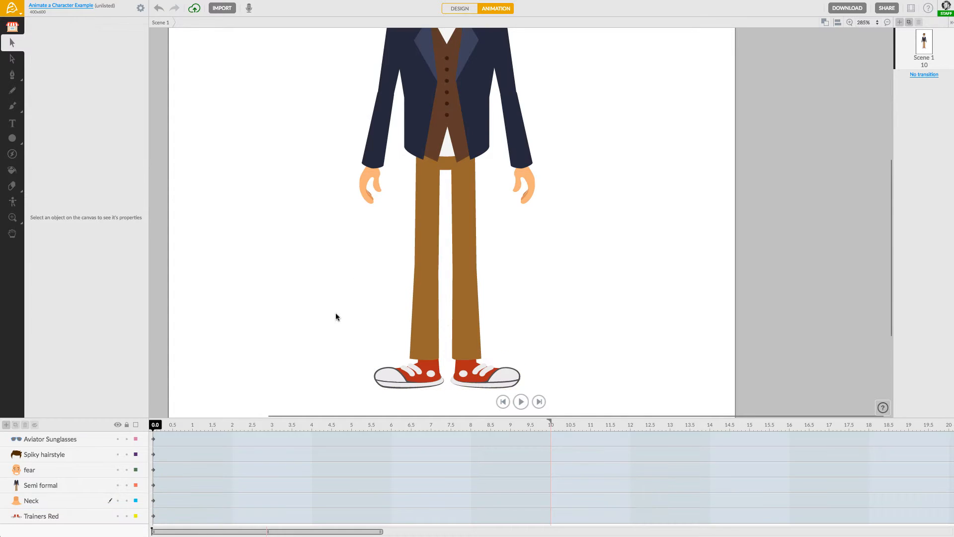
Step: Review the whole assembled character and check which parts belong to the Semi formal outfit
scroll(347, 321, down, 3)
scroll(351, 335, down, 3)
scroll(335, 219, up, 3)
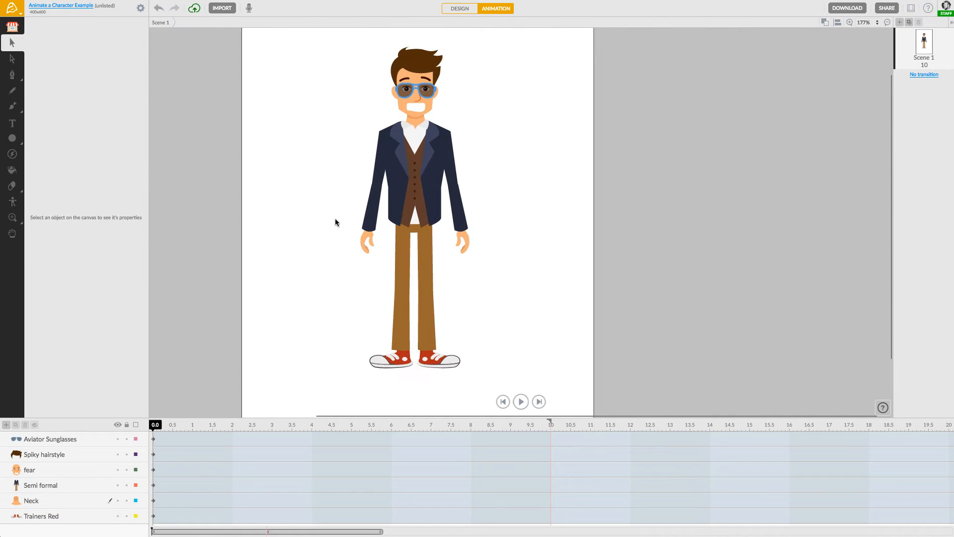
scroll(337, 252, down, 2)
scroll(334, 218, down, 1)
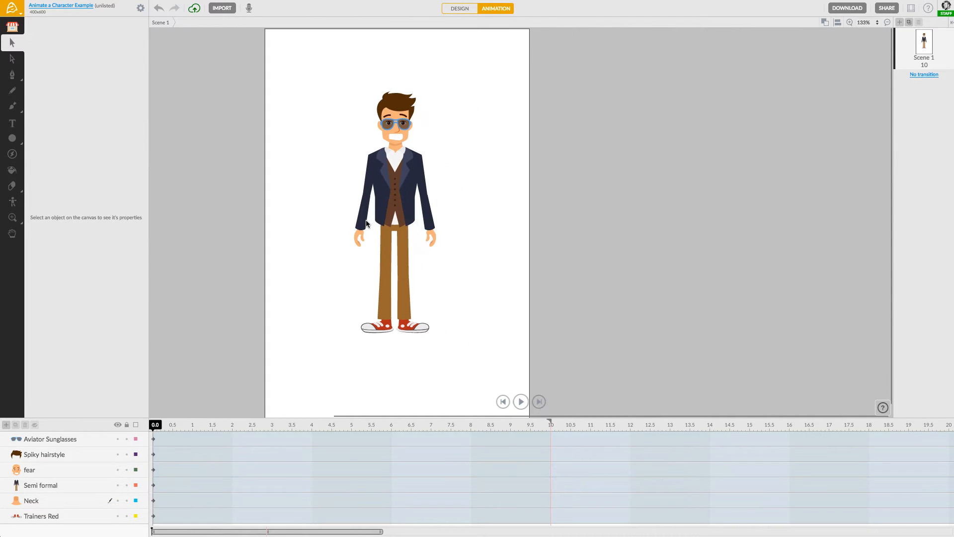
click(367, 224)
scroll(373, 157, up, 1)
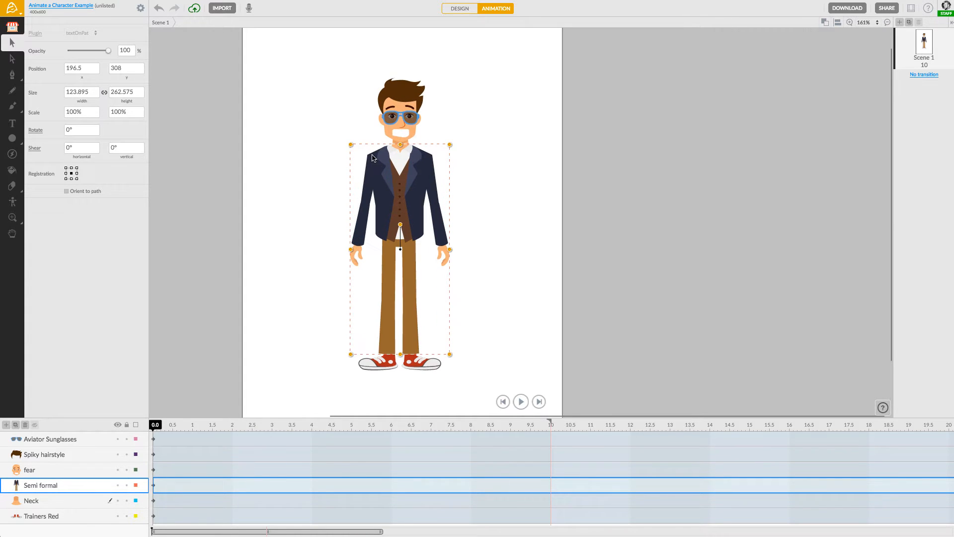
click(313, 239)
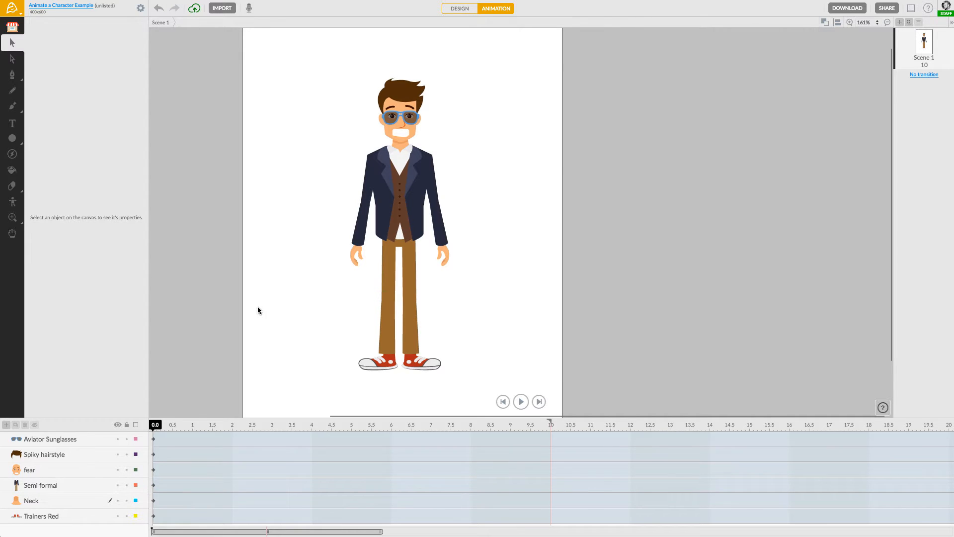
Step: Break apart the Semi formal layer into its separate shapes and deselect them
click(46, 486)
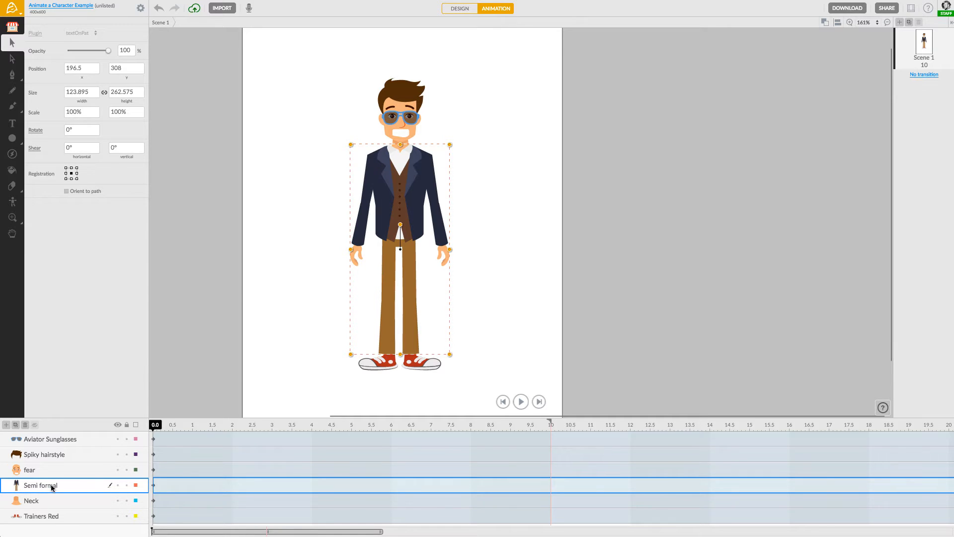
right_click(46, 487)
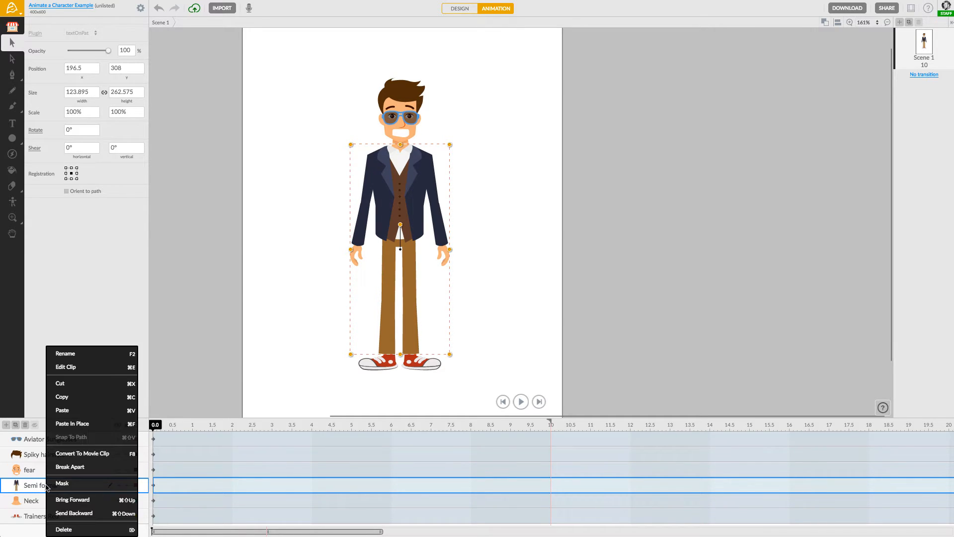
click(97, 467)
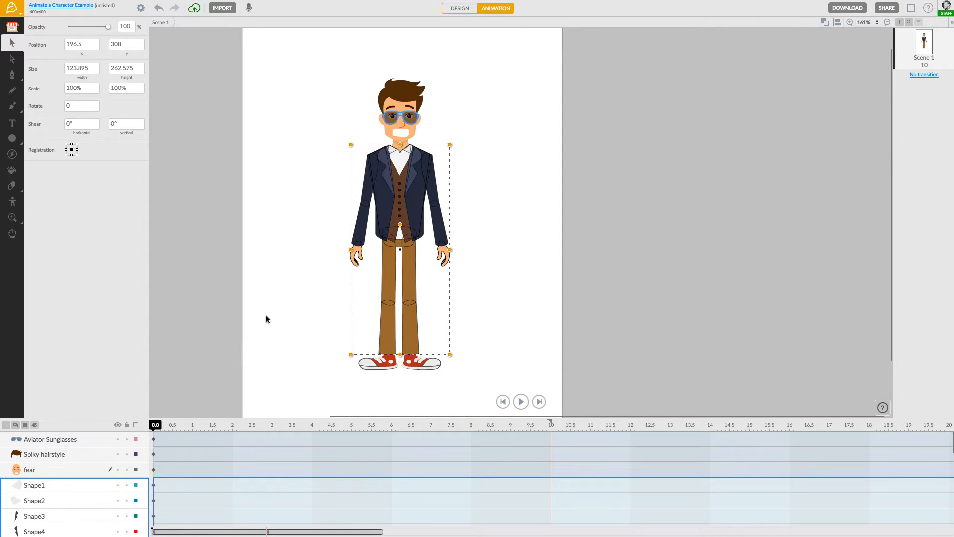
scroll(46, 491, down, 5)
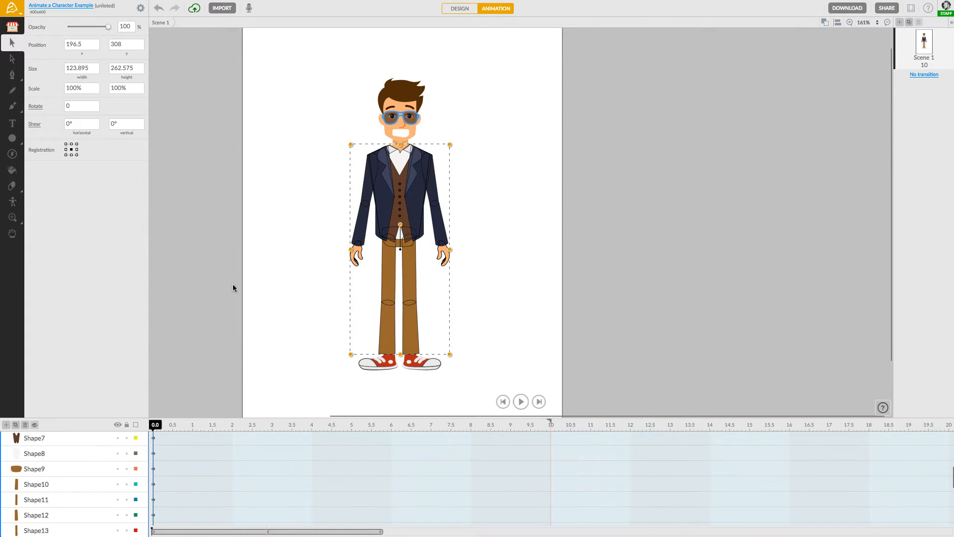
click(297, 213)
Step: Inspect the separated outfit layers, checking which collar pieces Shape1 and Shape2 correspond to
scroll(401, 145, up, 5)
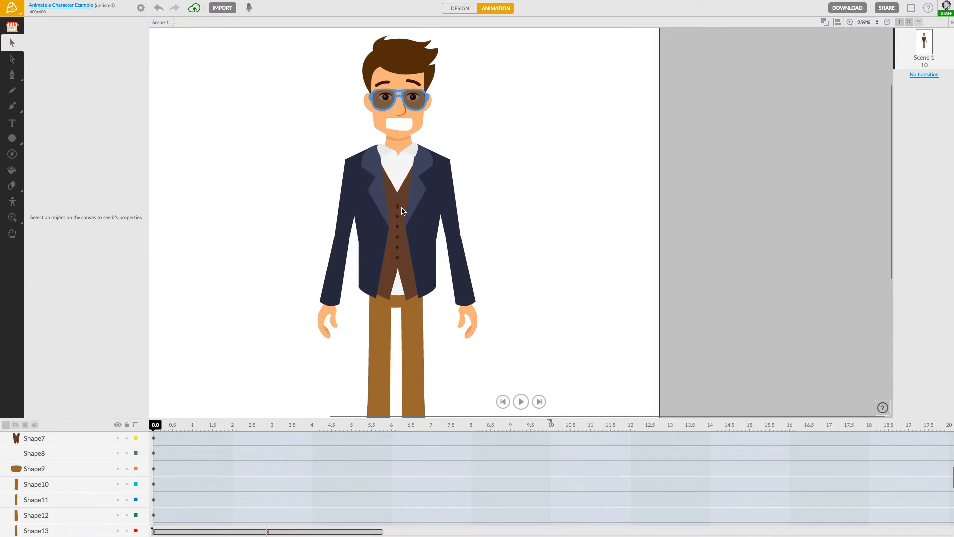
click(366, 210)
click(299, 256)
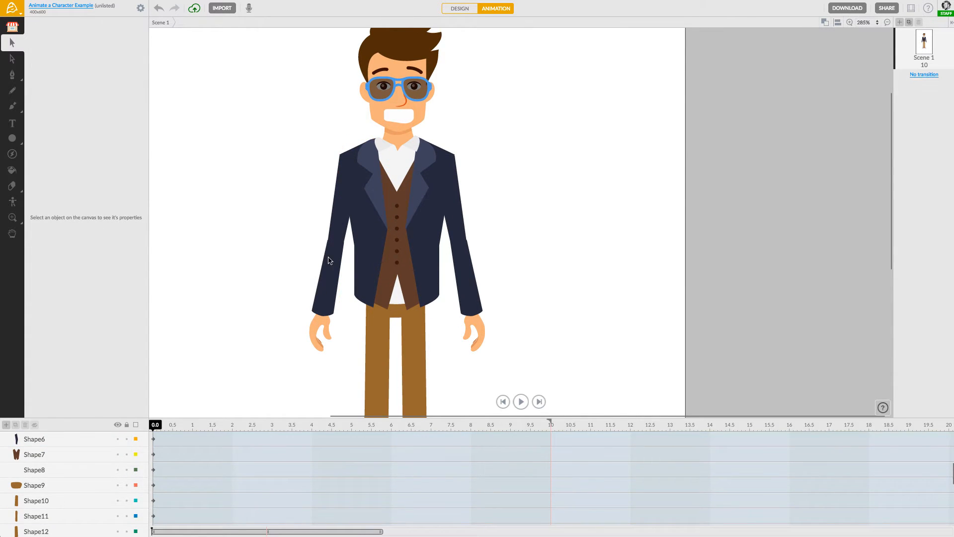
scroll(69, 463, up, 6)
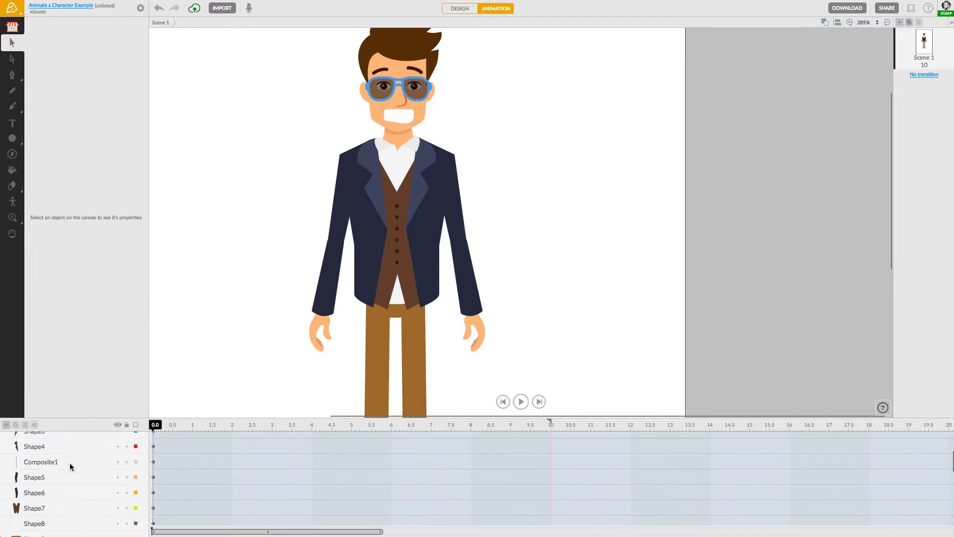
scroll(70, 463, down, 2)
scroll(70, 463, up, 4)
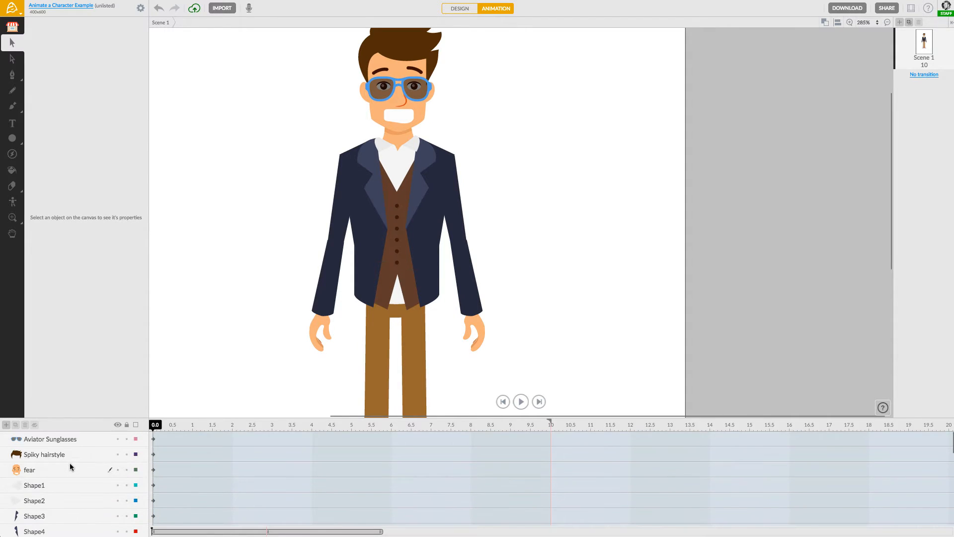
click(68, 485)
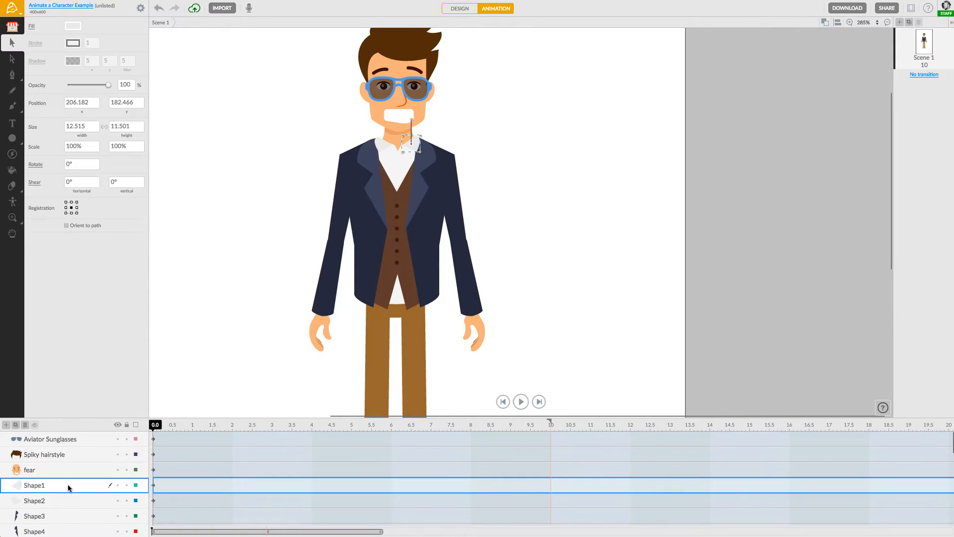
scroll(70, 490, down, 2)
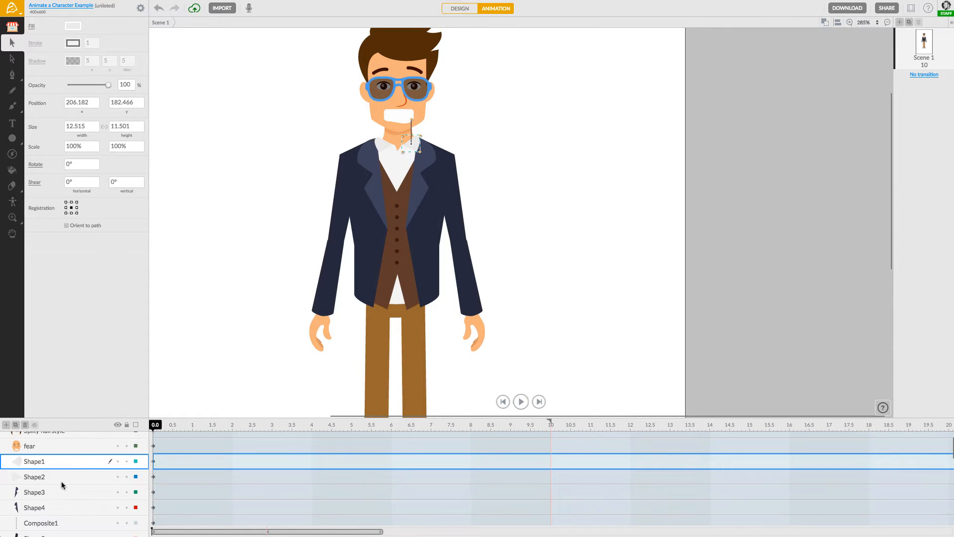
click(62, 485)
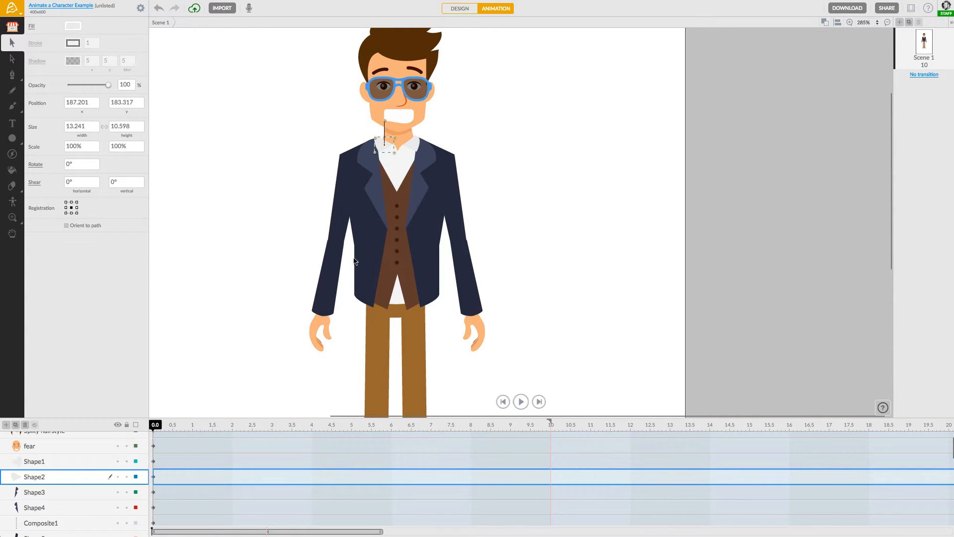
drag(348, 282, 442, 237)
scroll(395, 164, up, 4)
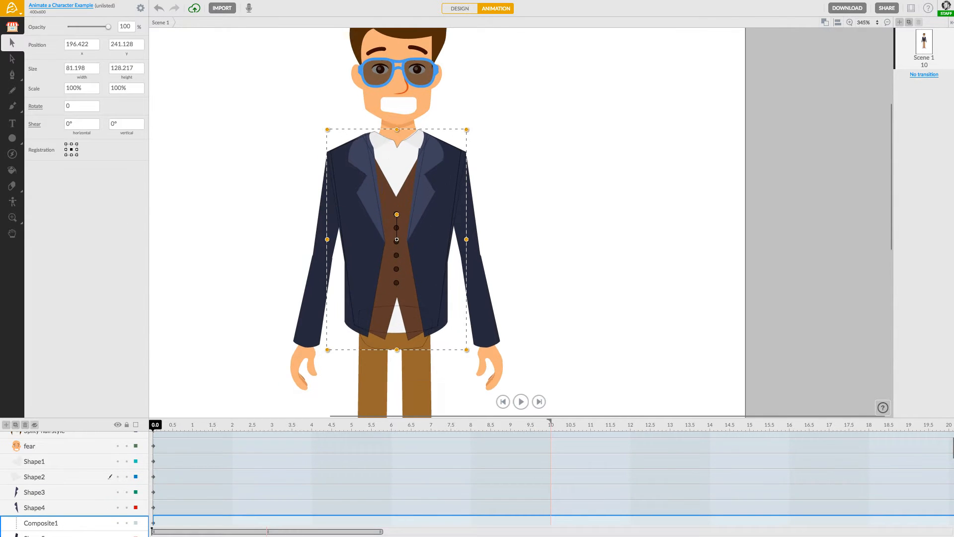
scroll(388, 149, down, 4)
scroll(387, 149, up, 2)
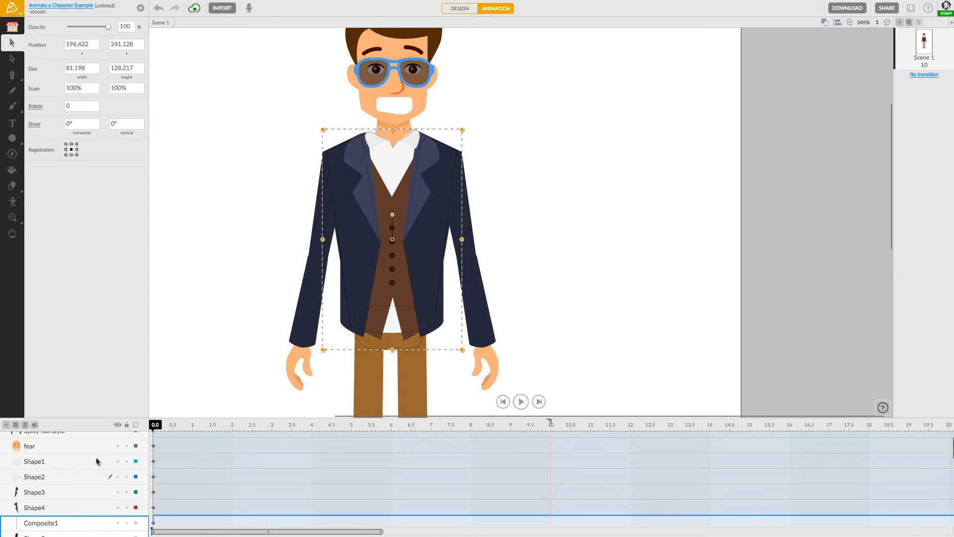
Step: Lock and hide the fear, Spiky hairstyle and Aviator Sunglasses layers
scroll(102, 458, up, 1)
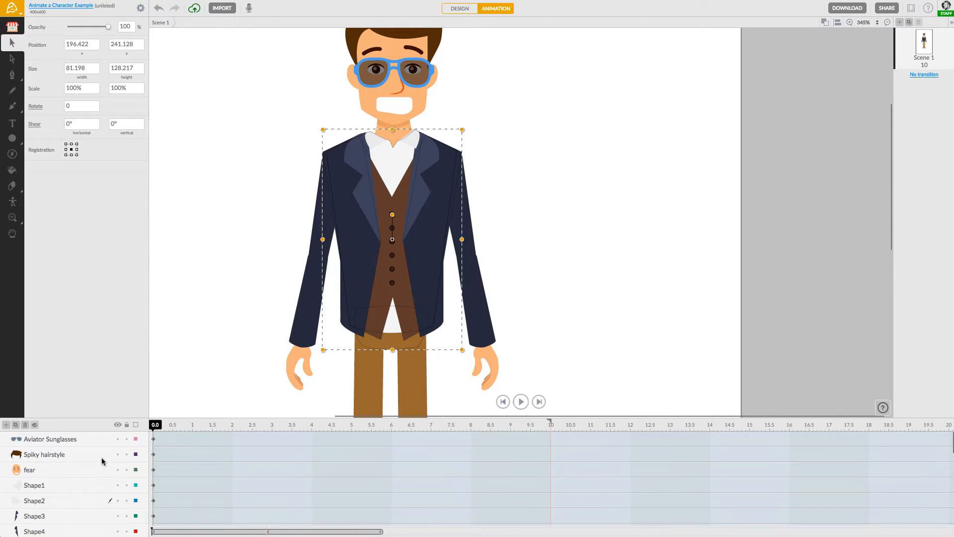
click(127, 469)
click(128, 454)
click(127, 439)
click(118, 470)
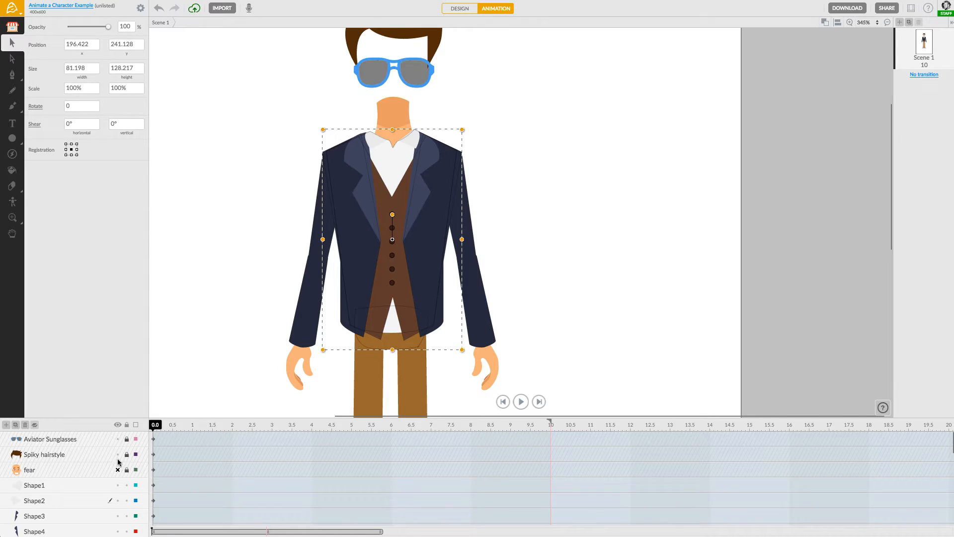
click(118, 454)
click(117, 439)
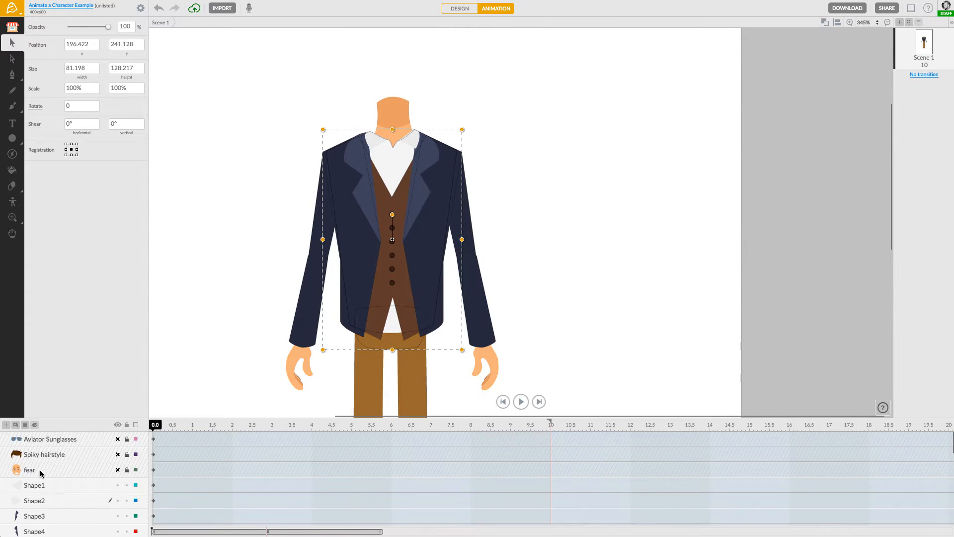
Step: Lock and hide the Trainers Red and Neck layers, and clear the current selection
scroll(63, 466, down, 3)
scroll(62, 467, up, 1)
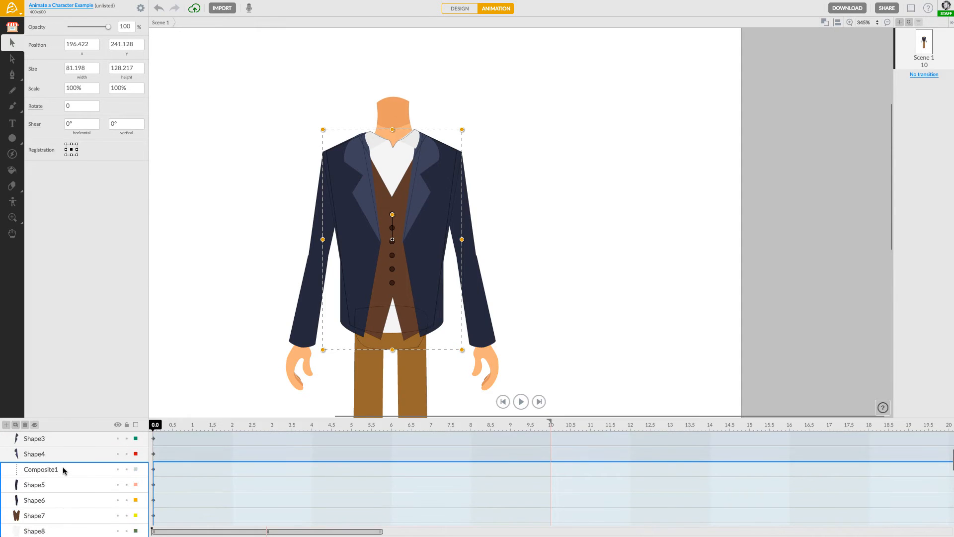
scroll(62, 467, down, 3)
scroll(63, 471, down, 2)
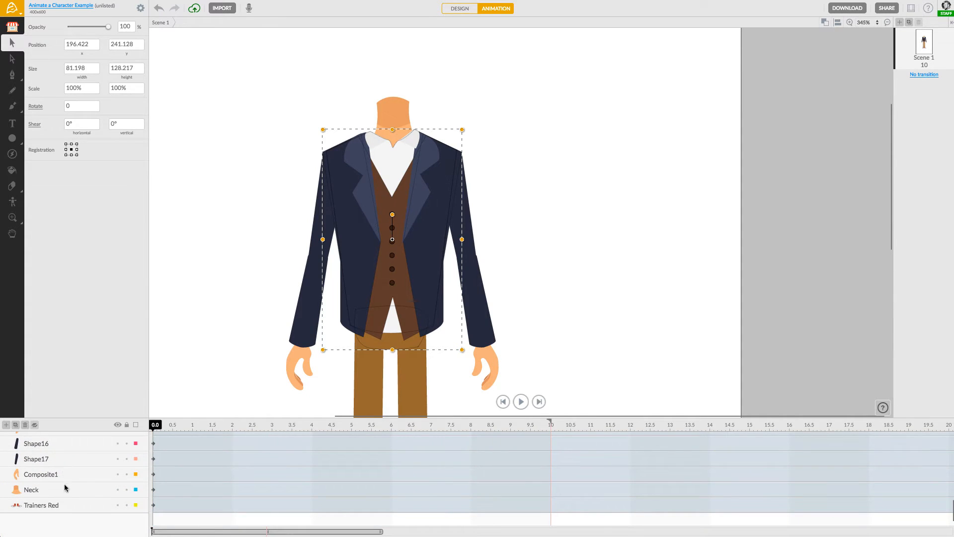
click(124, 505)
click(117, 505)
mouse_move(258, 356)
mouse_down()
mouse_move(292, 243)
mouse_move(271, 128)
mouse_move(270, 388)
mouse_up()
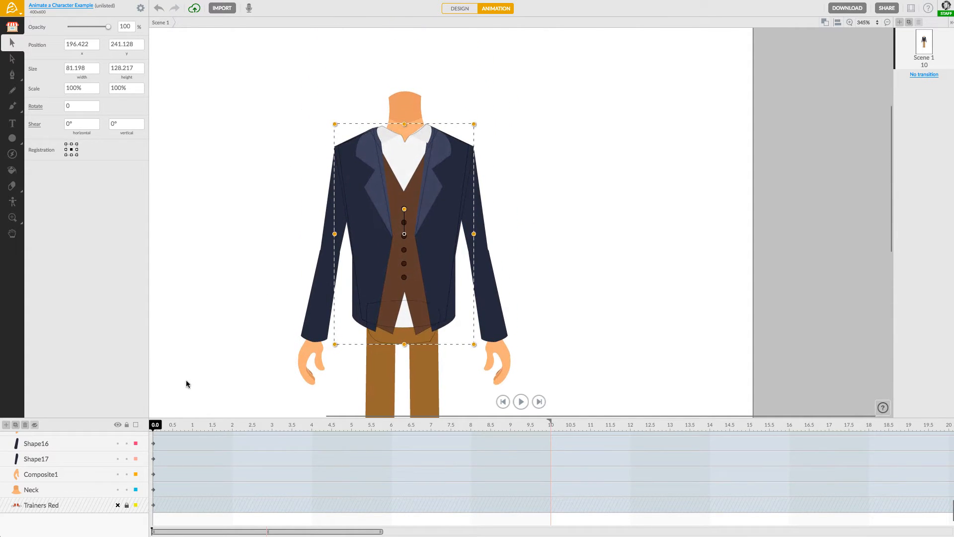
click(118, 490)
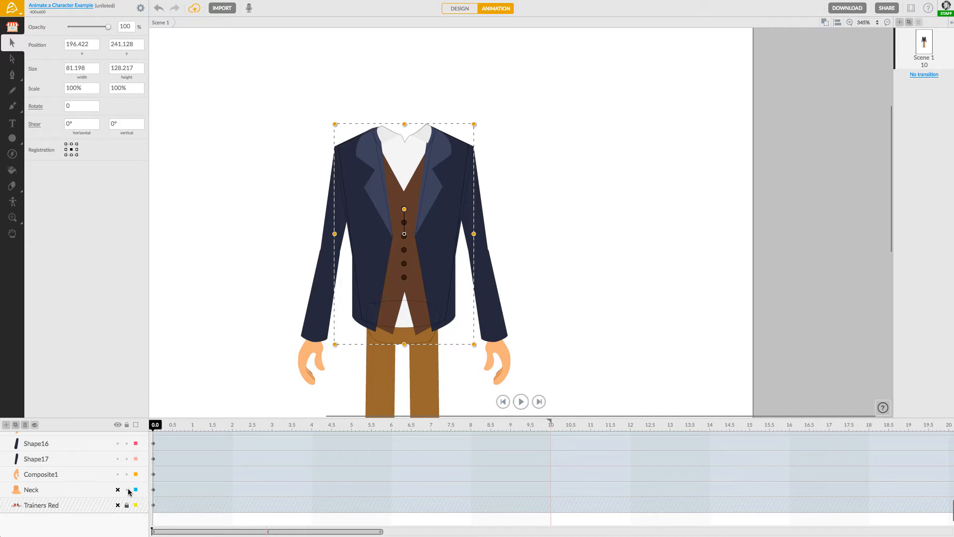
click(127, 490)
click(223, 340)
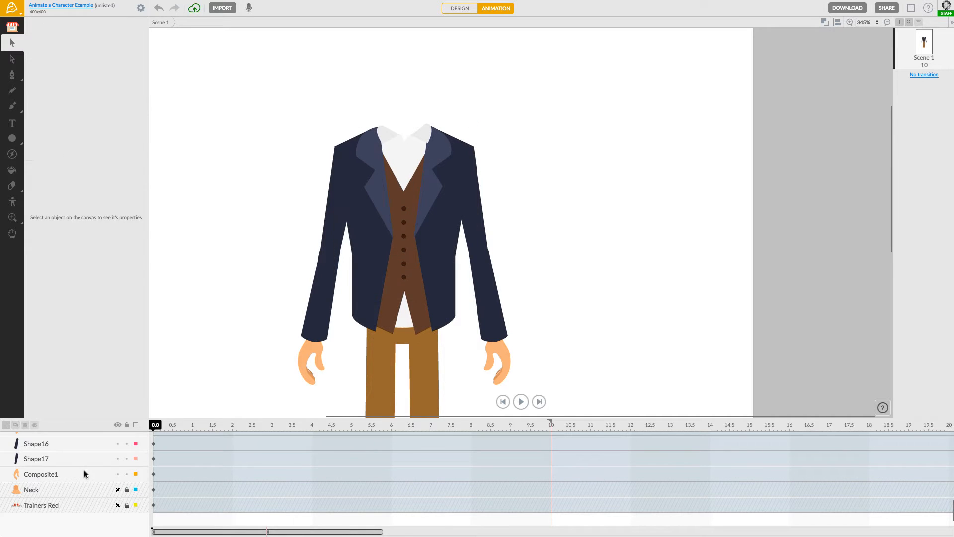
Step: Select the overlapping torso shapes around the jacket together, try moving them away from the arms, and undo the move
scroll(84, 472, up, 5)
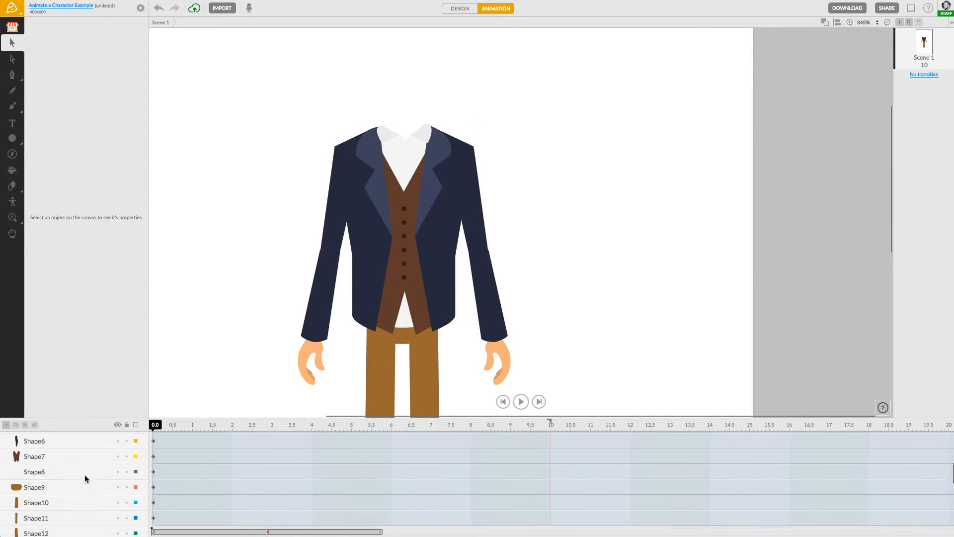
scroll(84, 475, up, 2)
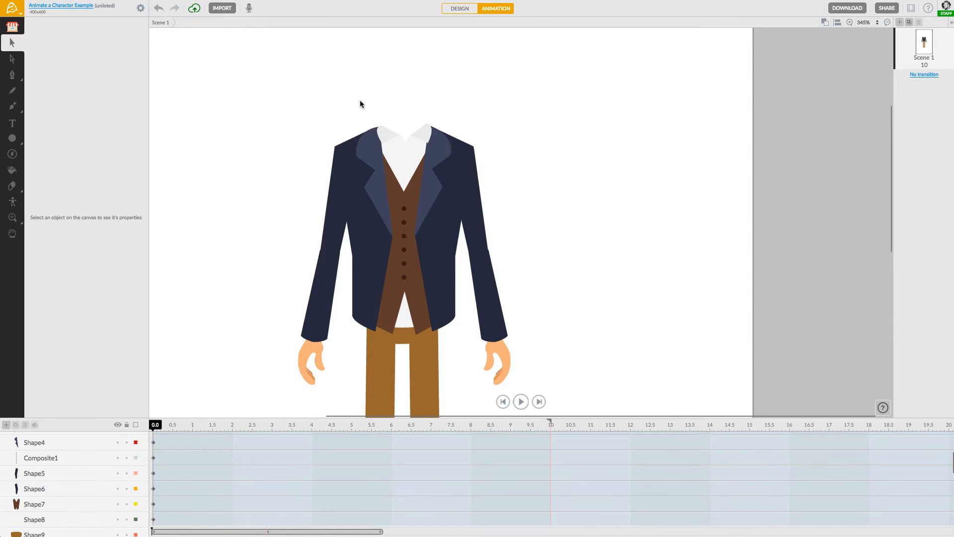
drag(358, 99, 448, 304)
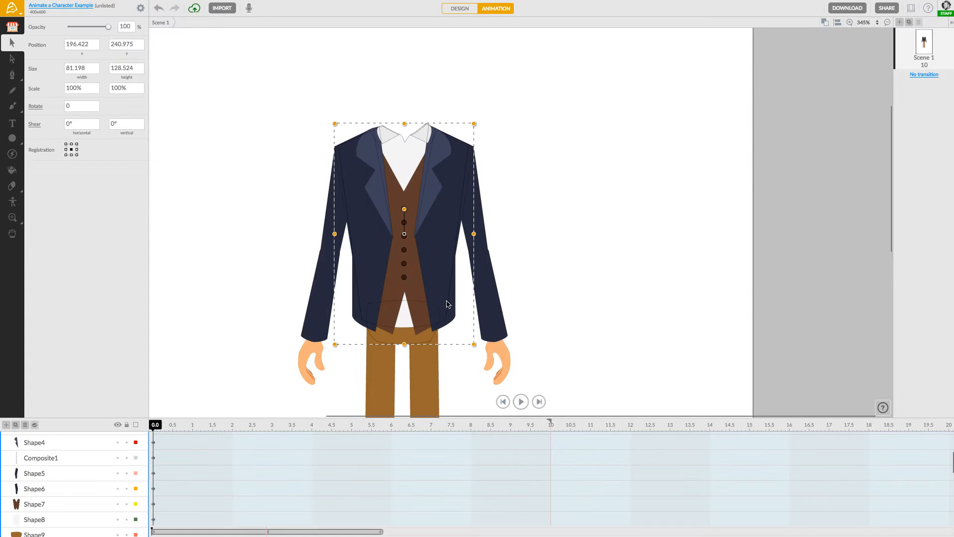
drag(377, 254, 555, 220)
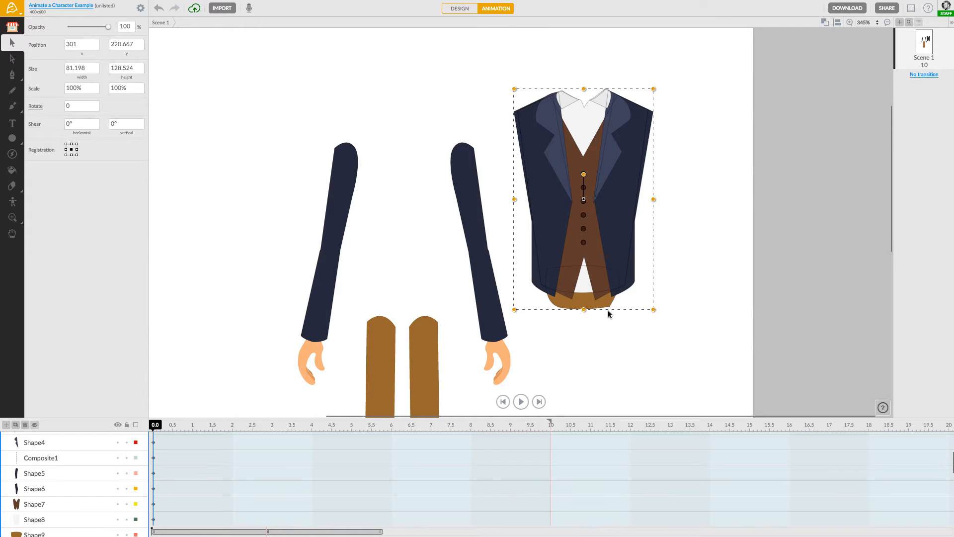
key(ctrl+z)
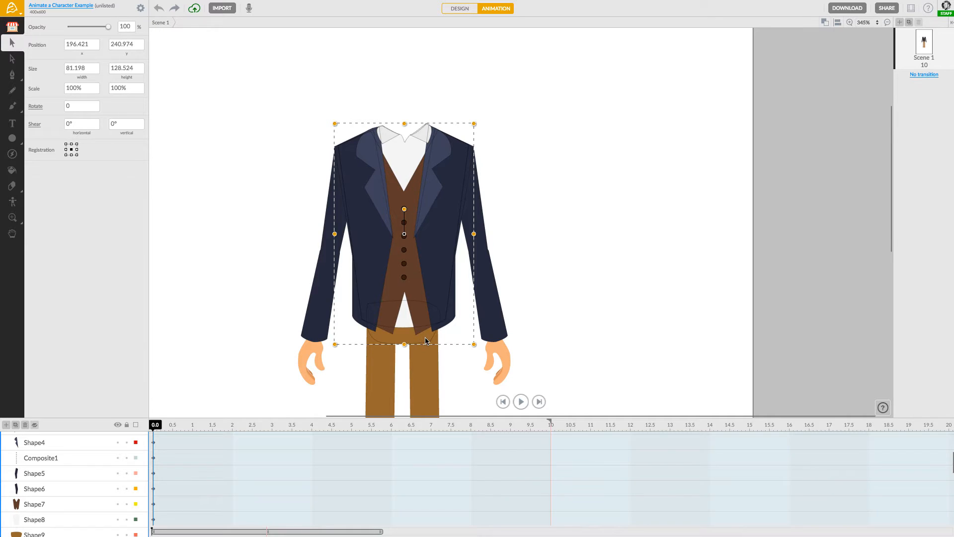
Step: Remove the trouser waist Shape9 from the selection, try moving the remaining torso shapes aside, and undo the move
right_click(426, 341)
click(423, 342)
scroll(189, 397, down, 1)
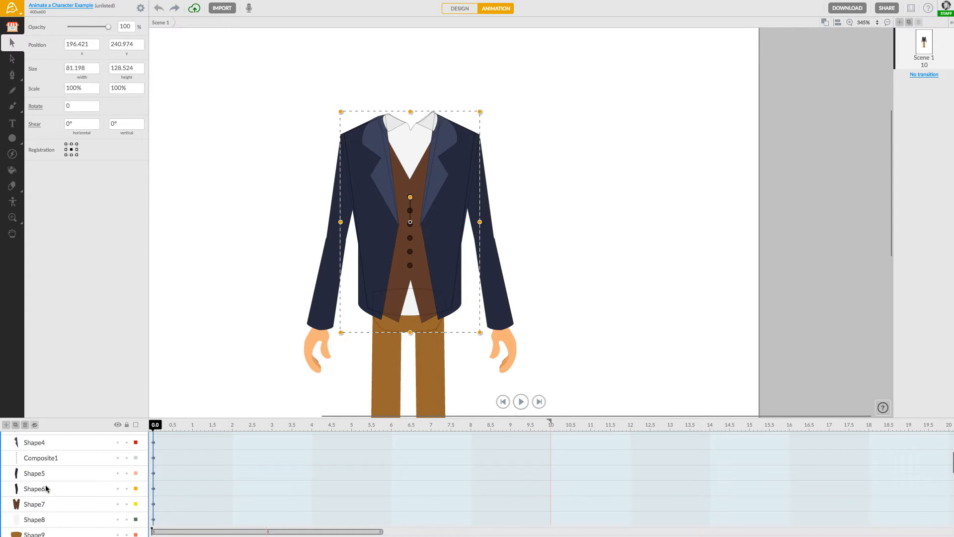
scroll(45, 488, down, 2)
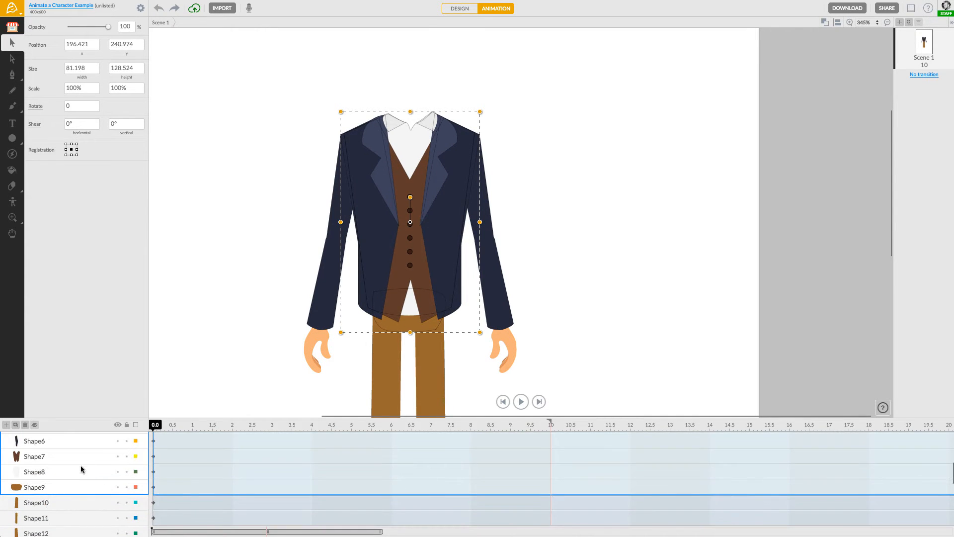
super+click(73, 490)
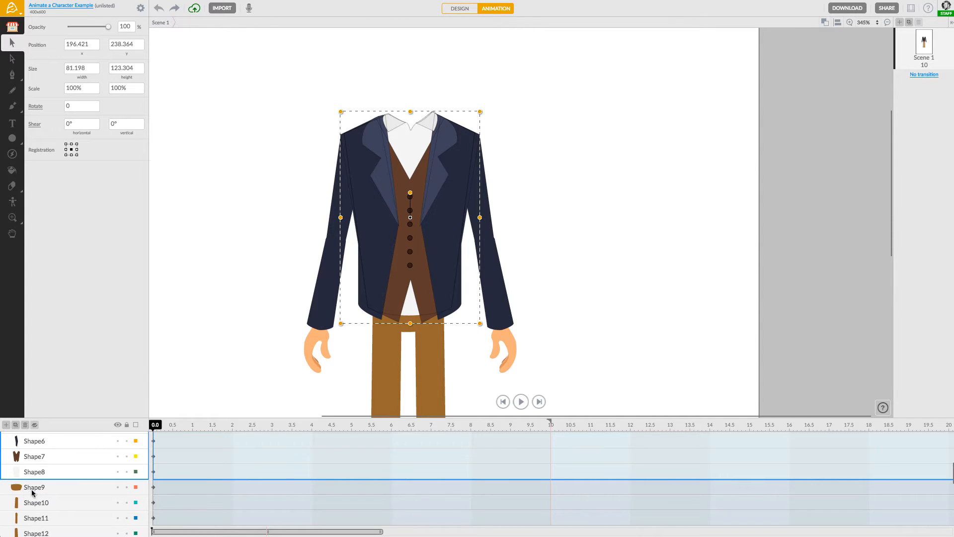
drag(376, 264, 558, 244)
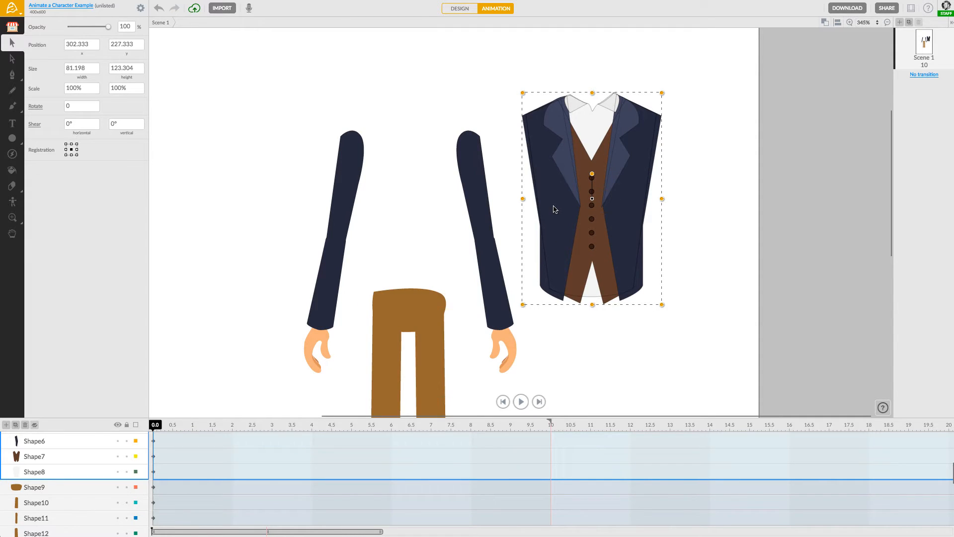
key(ctrl+z)
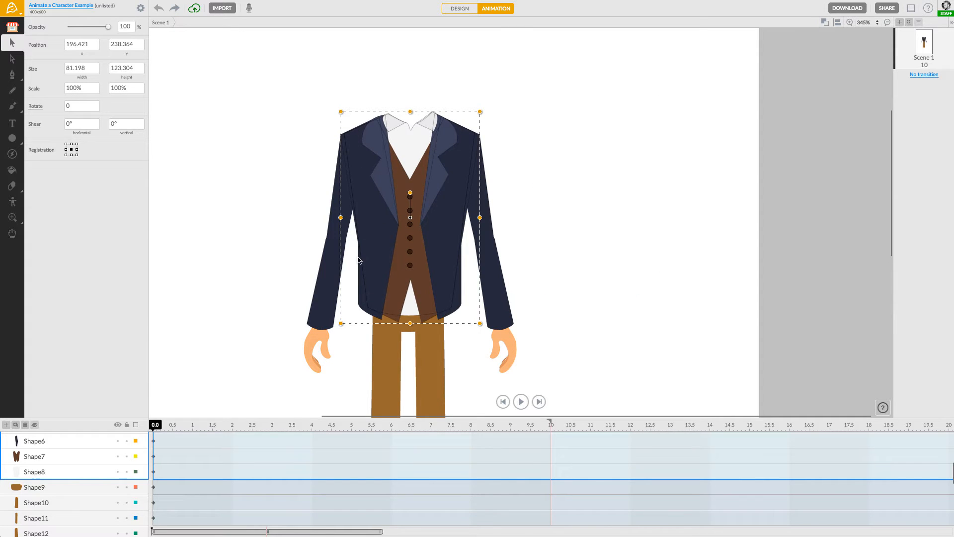
Step: Convert the selected torso shapes, from the collar pieces down to Shape8, into a single movie clip
scroll(50, 458, up, 3)
scroll(49, 455, down, 3)
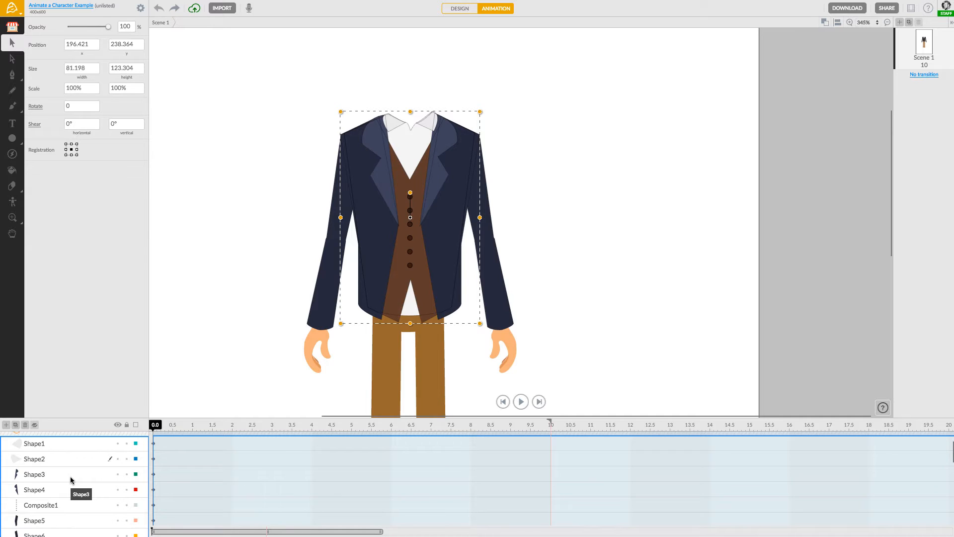
right_click(56, 458)
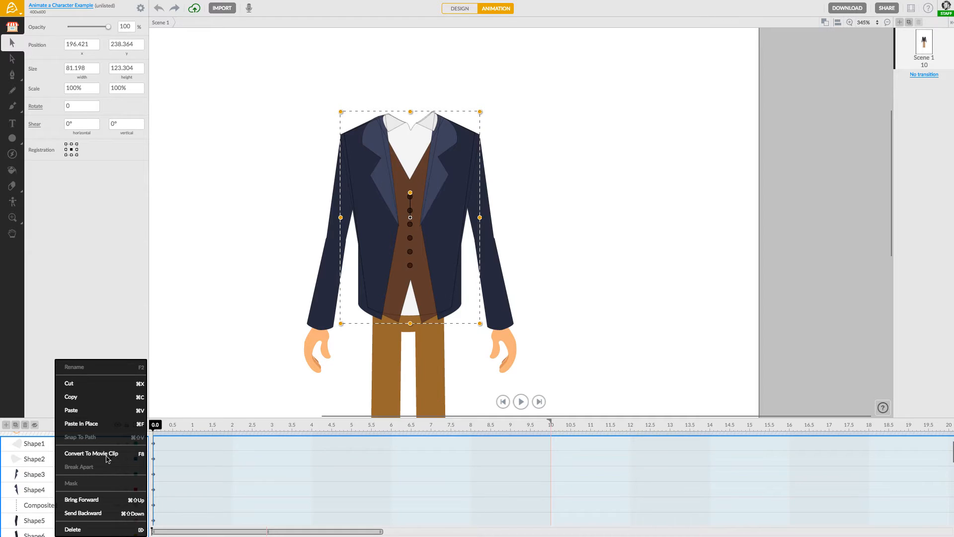
click(86, 459)
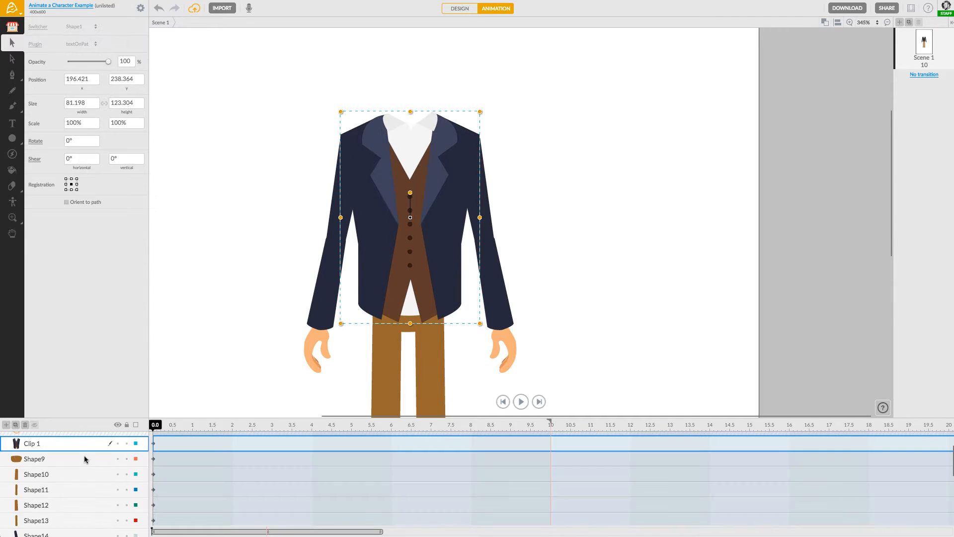
Step: Try moving the Clip 1 torso off the body to check that it separates as one piece, and undo the move
scroll(41, 470, up, 2)
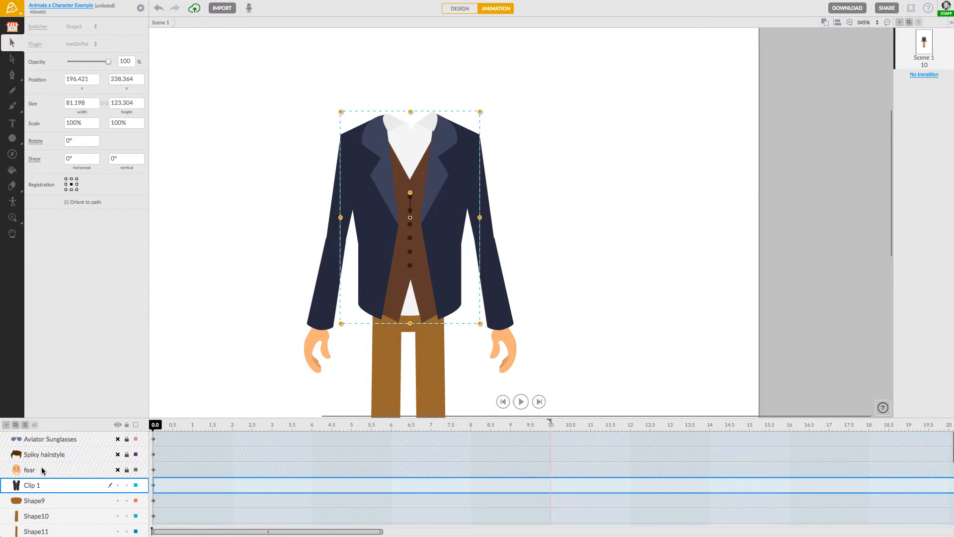
scroll(42, 470, down, 3)
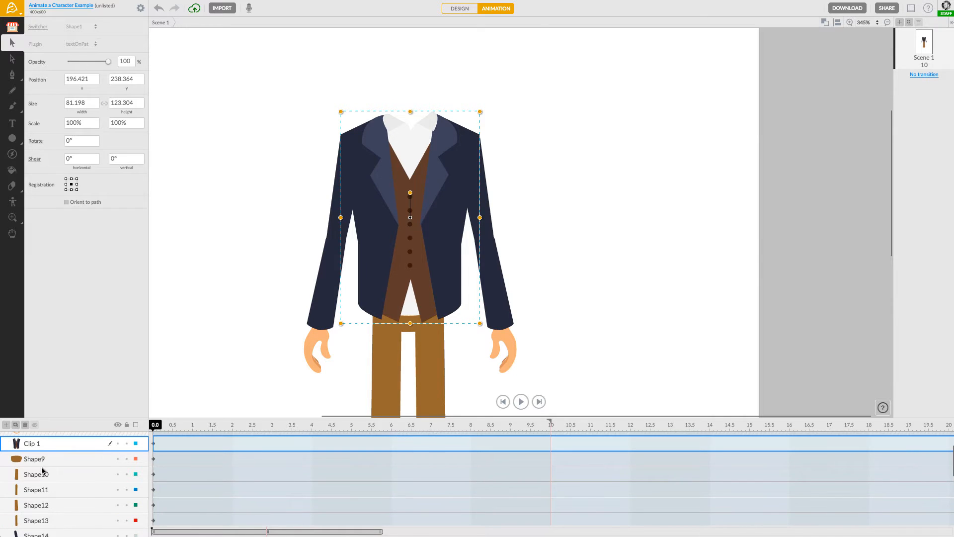
scroll(41, 470, up, 1)
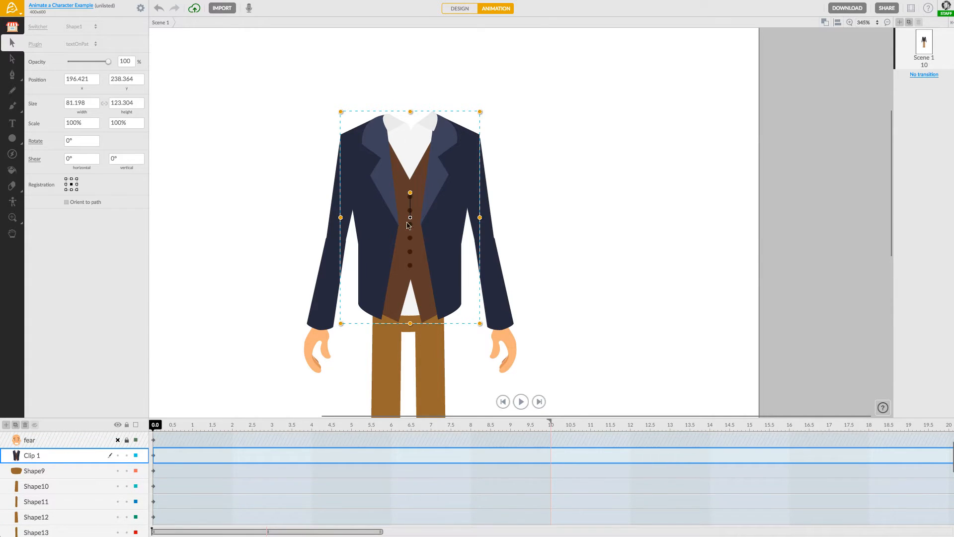
click(303, 228)
drag(398, 241, 700, 171)
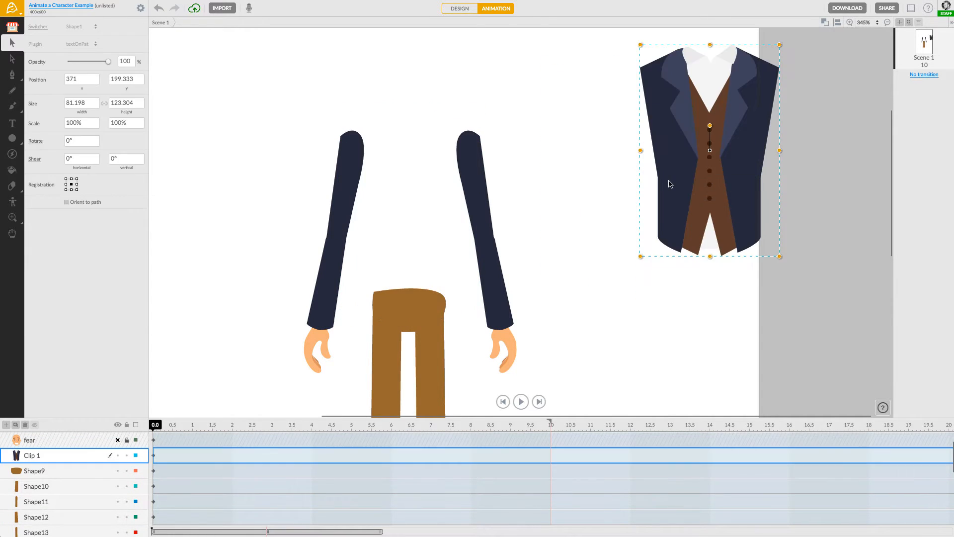
key(ctrl+z)
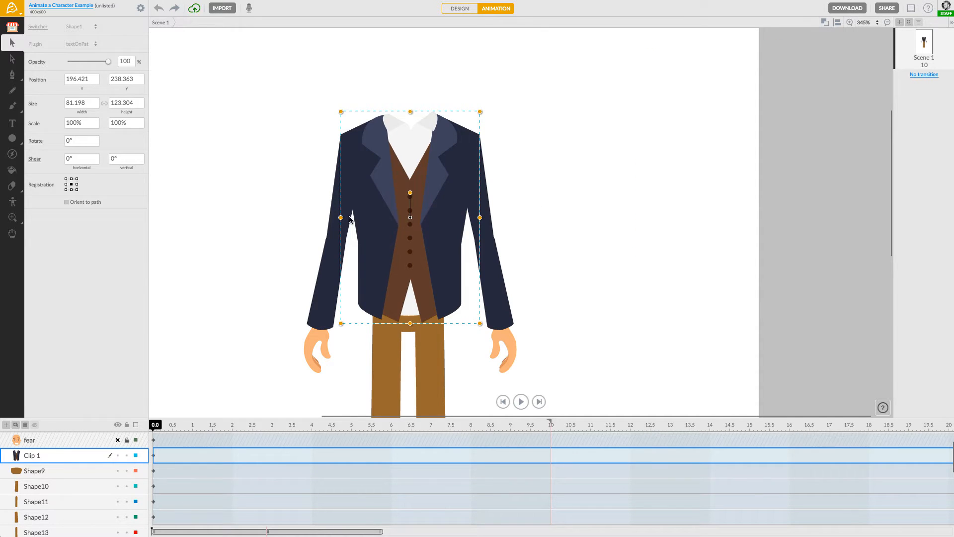
Step: Rename the Clip 1 layer as Torso and clear the selection
click(352, 219)
click(368, 225)
double_click(30, 457)
text(Torso)
key(Return)
click(303, 223)
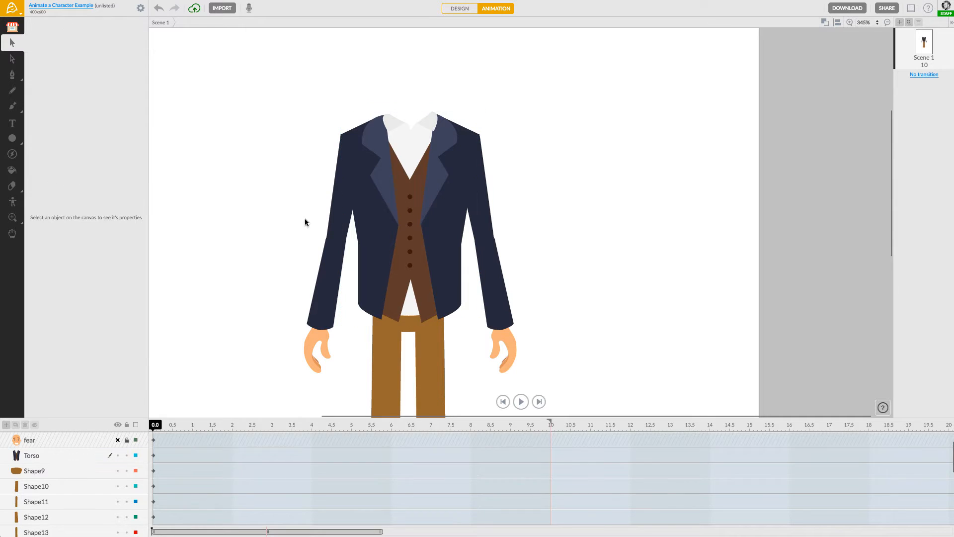
Step: Rename Shape17, the upper sleeve of the arm on the canvas's left side, as bicep_L
click(334, 214)
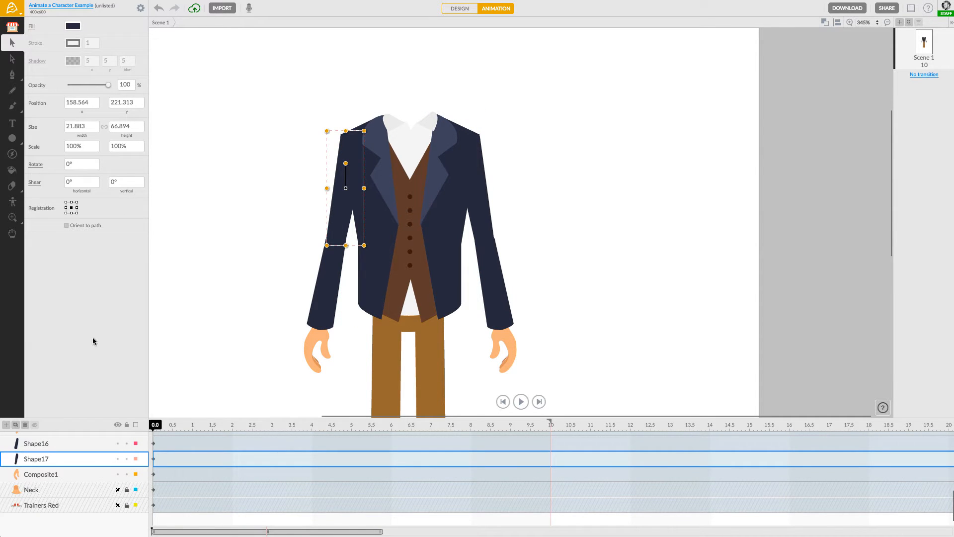
double_click(34, 459)
key(Return)
Step: Enlarge the timeline area to show more layers and rename Shape16, the lower sleeve below bicep_L, as forearm_L
click(35, 447)
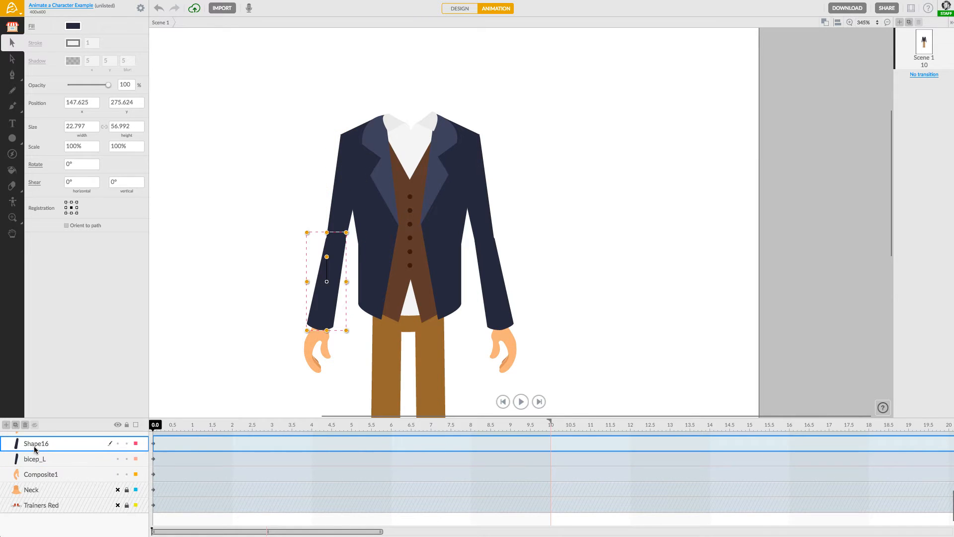
scroll(42, 464, up, 3)
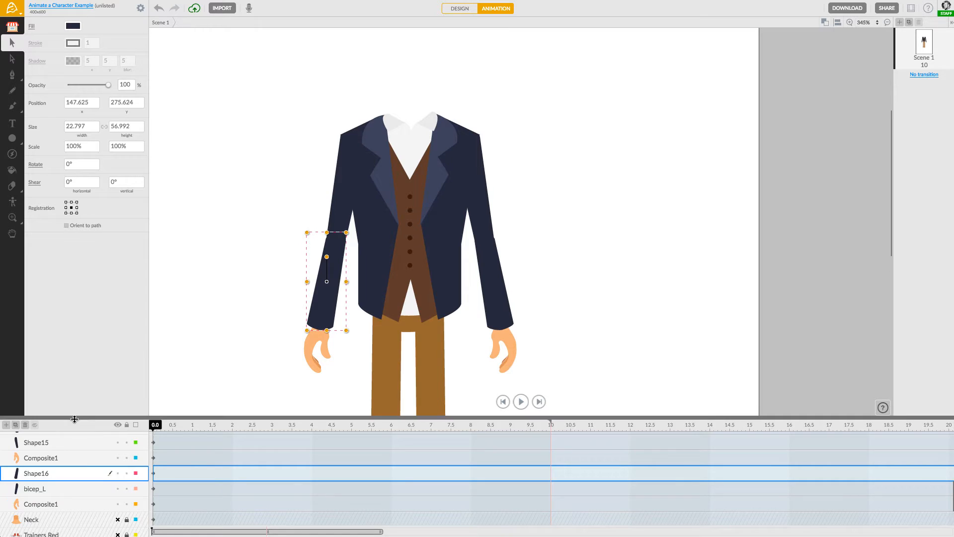
drag(74, 418, 80, 303)
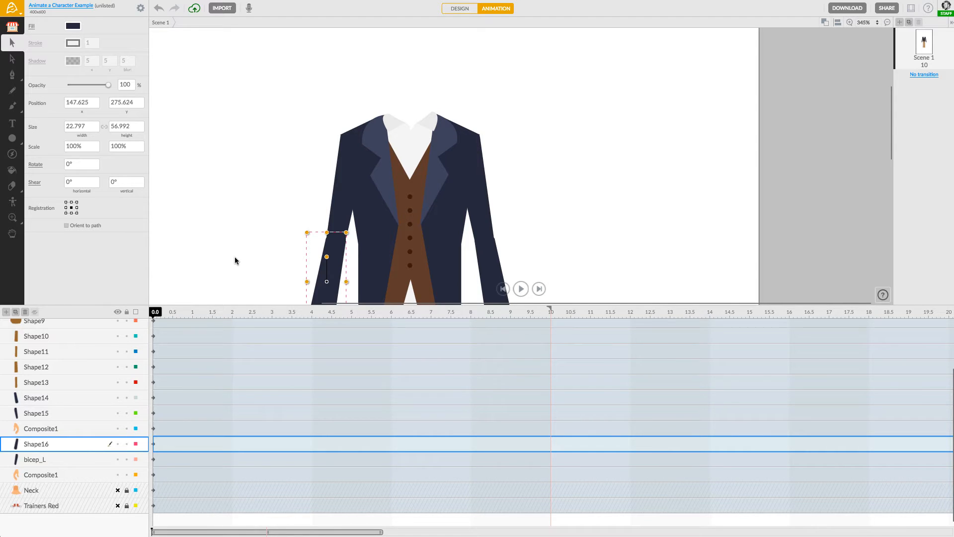
drag(259, 265, 262, 181)
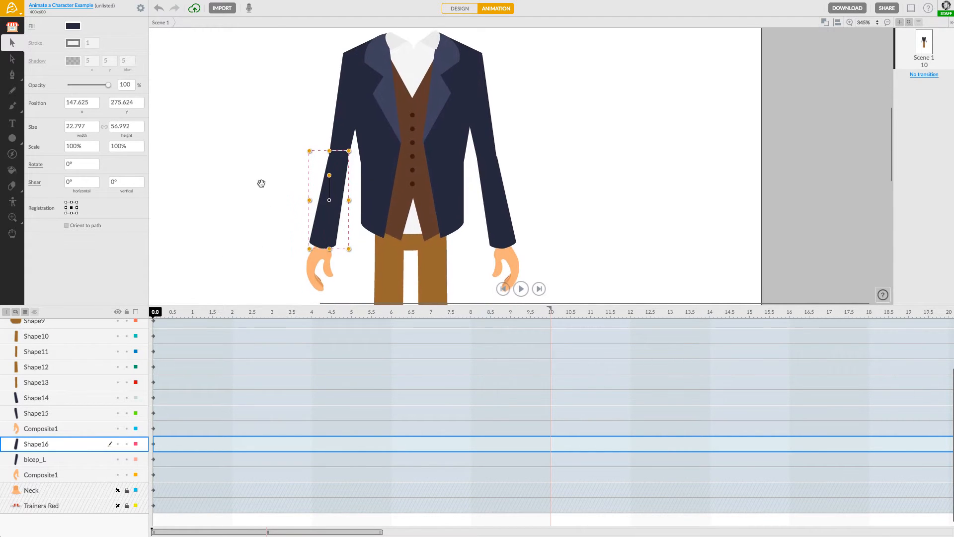
double_click(42, 447)
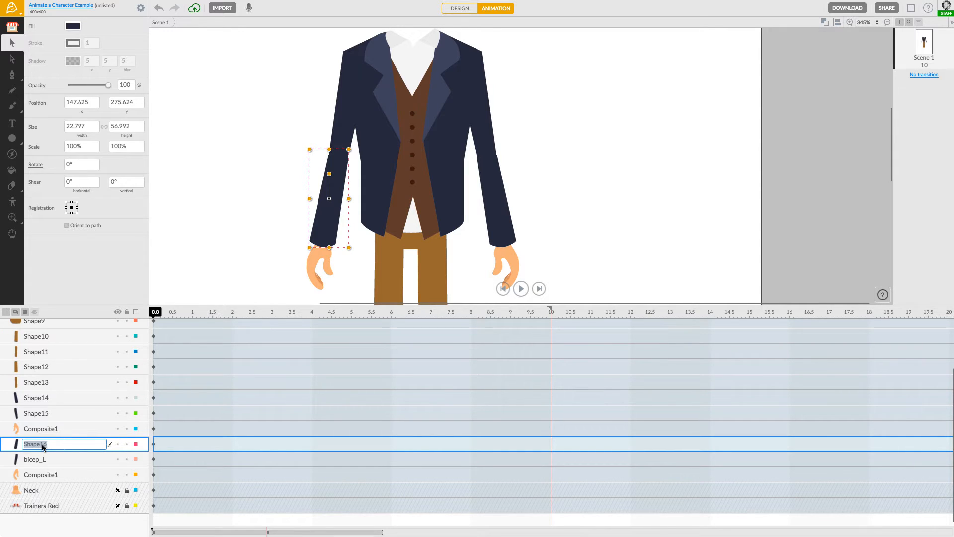
text(forearm_L)
key(Return)
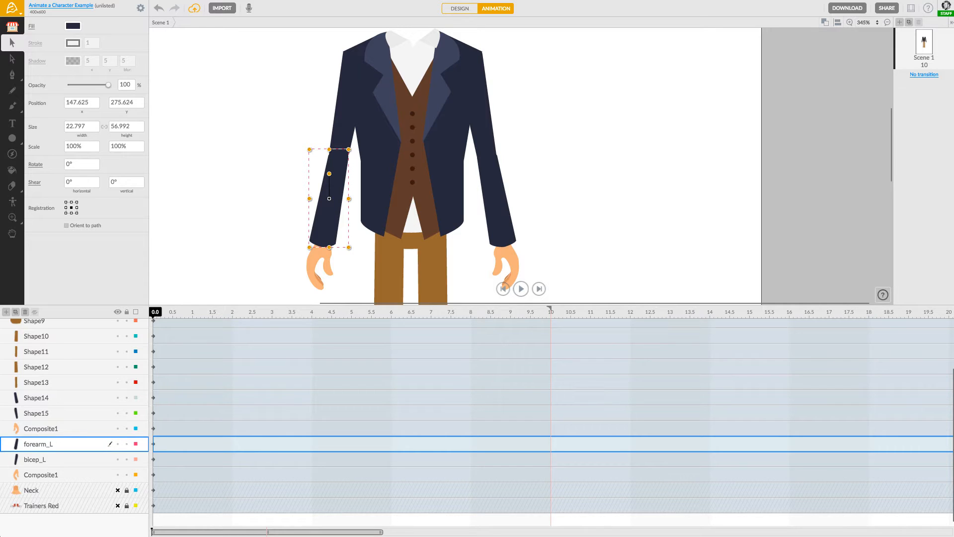
Step: Identify the Composite1 hand layer directly below bicep_L by toggling its visibility, and rename it as hand_L
click(36, 476)
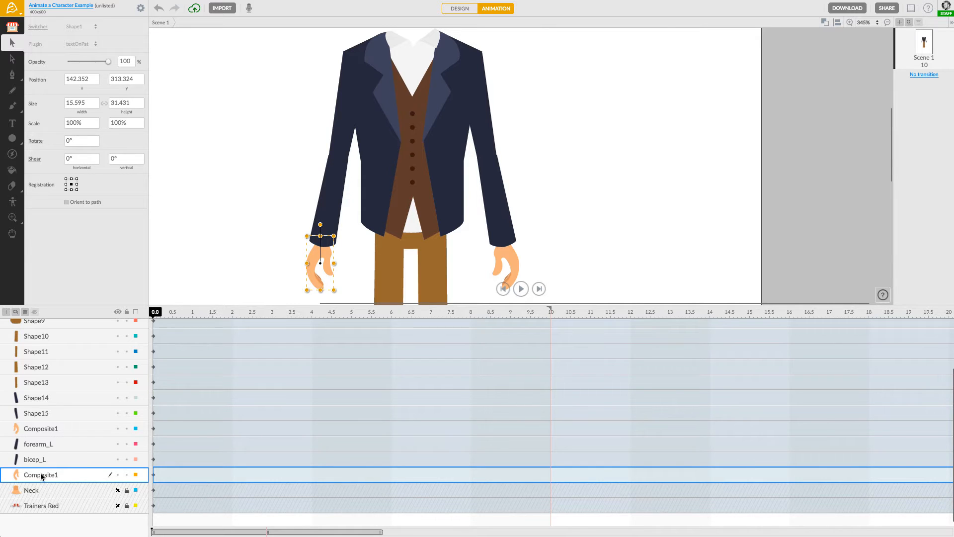
scroll(42, 447, up, 2)
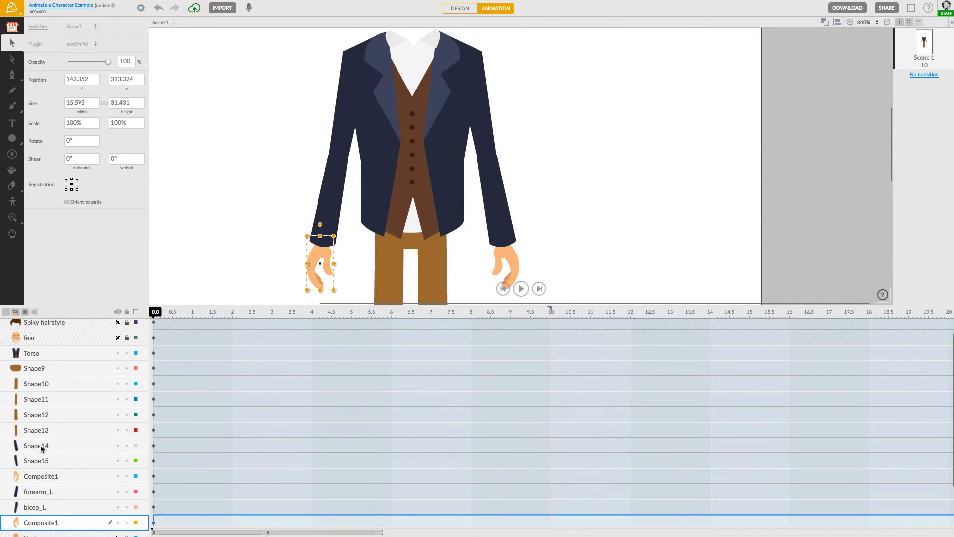
scroll(42, 448, down, 2)
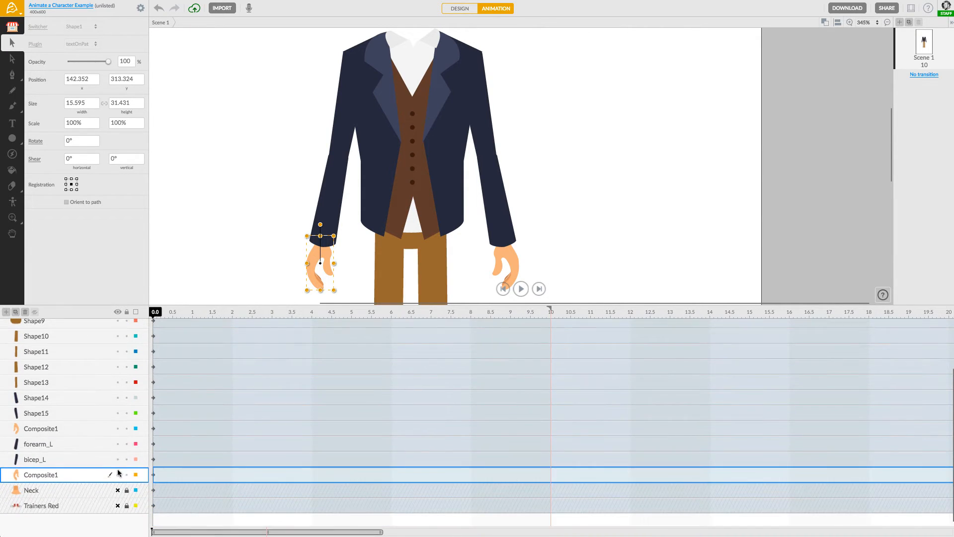
click(119, 475)
click(119, 475)
double_click(38, 475)
text(hand_L)
key(Return)
Step: Rename Shape15, the upper sleeve of the opposite arm, as bicep_R
scroll(316, 222, up, 3)
scroll(316, 221, down, 1)
click(488, 175)
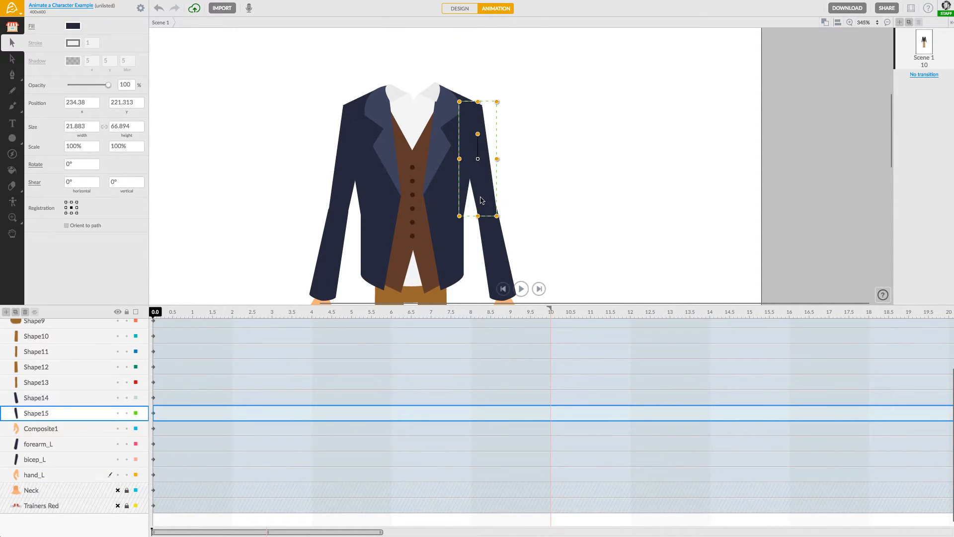
scroll(40, 437, up, 3)
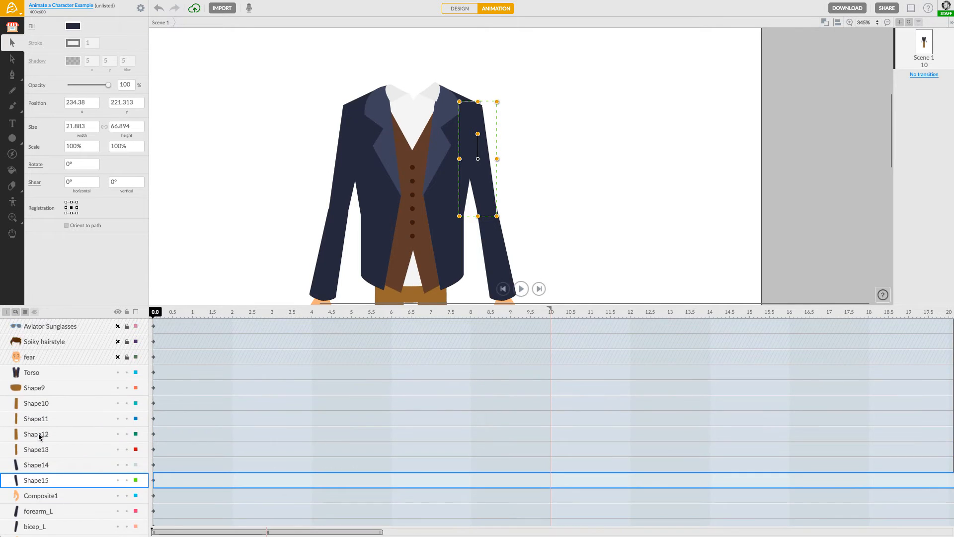
scroll(40, 436, down, 3)
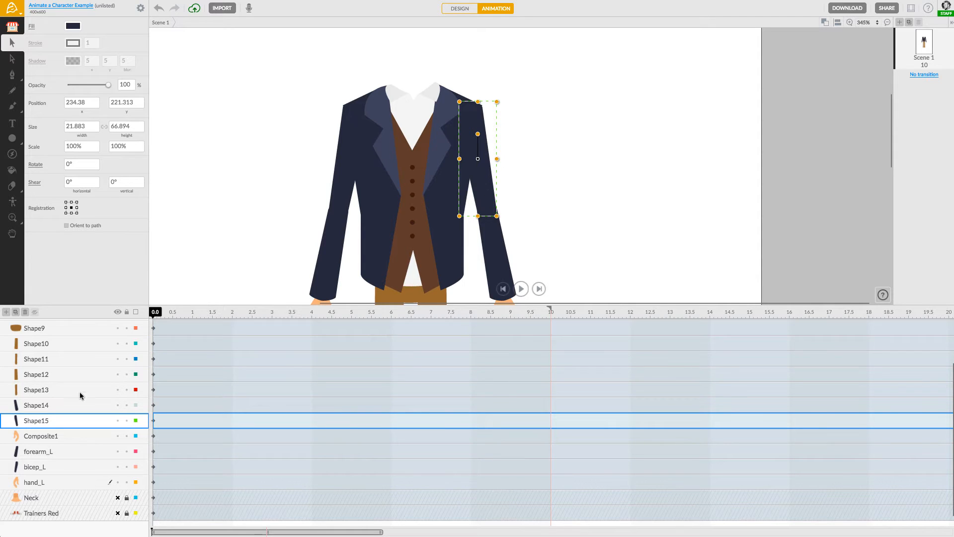
double_click(35, 423)
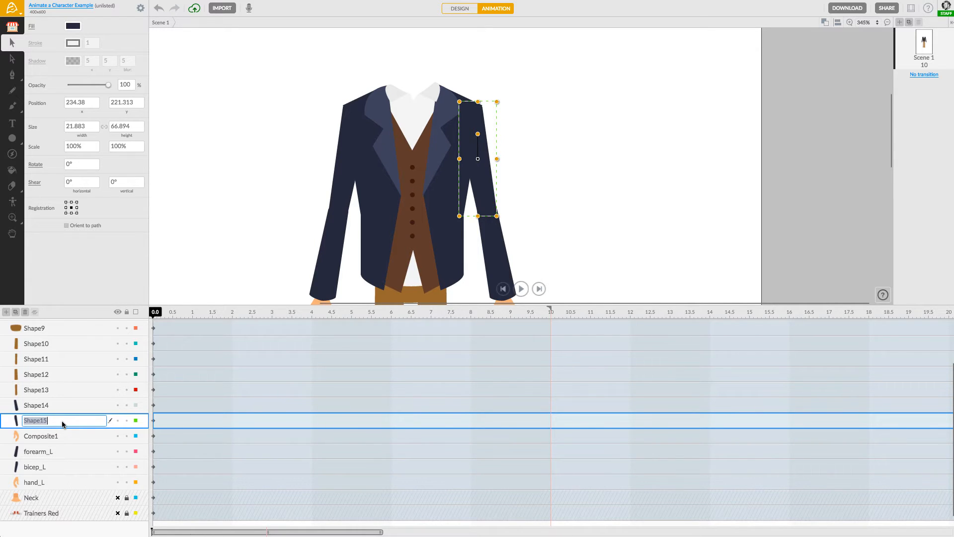
text(bicep_R)
key(Return)
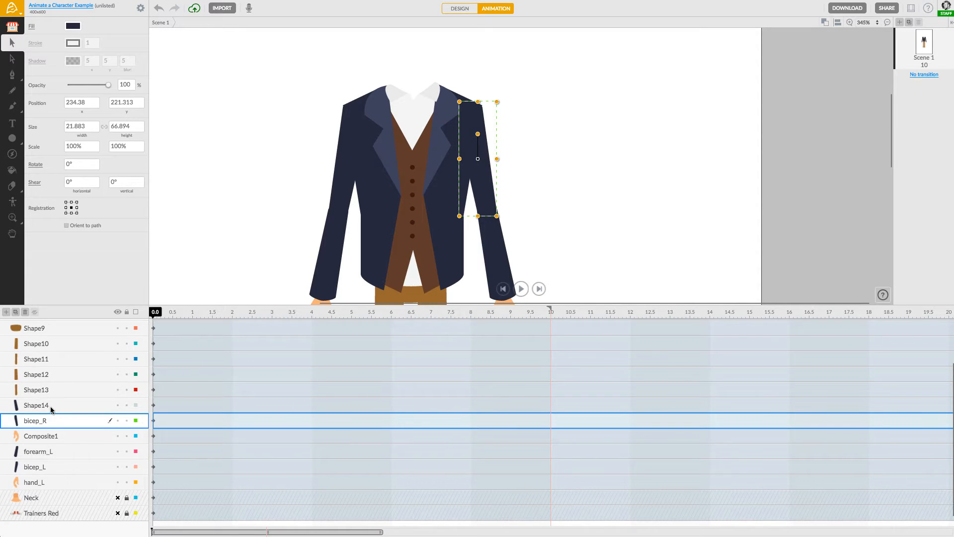
click(46, 406)
key(b)
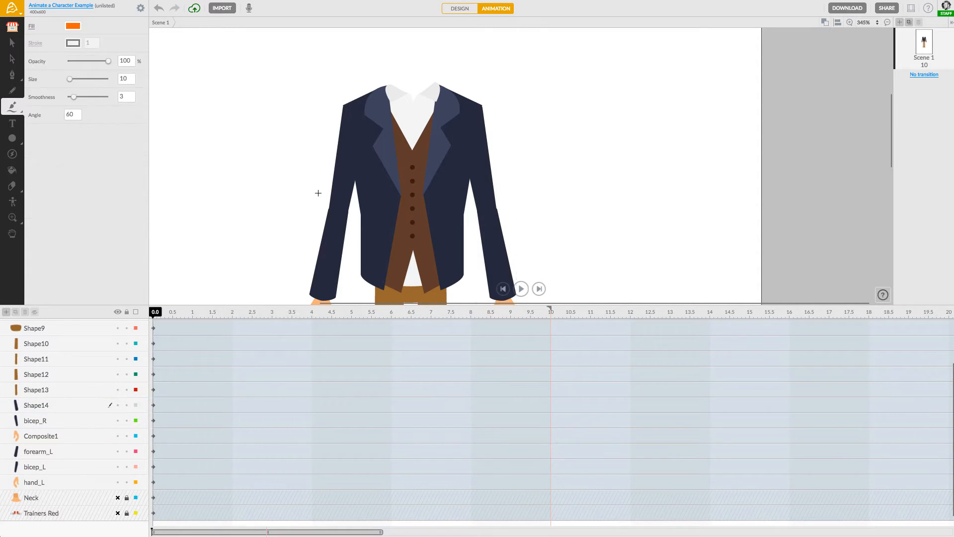
click(303, 198)
key(ctrl+z)
click(13, 42)
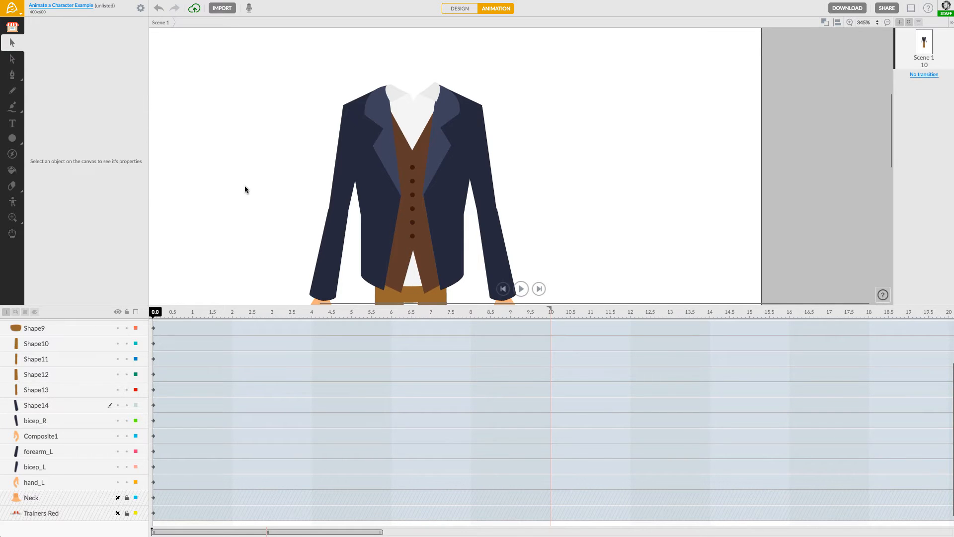
Step: Rename Shape14, the lower sleeve below bicep_R, as forearm_R
scroll(289, 193, down, 2)
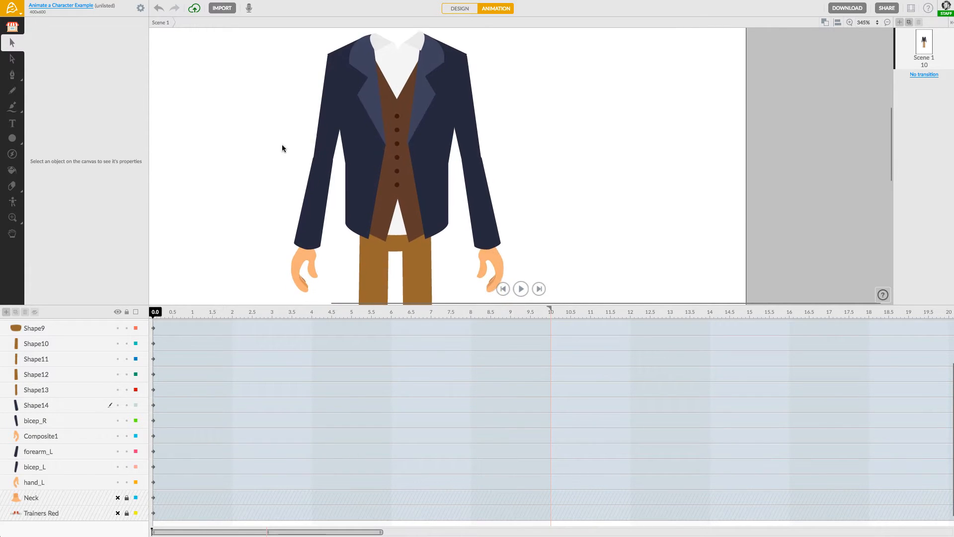
click(480, 213)
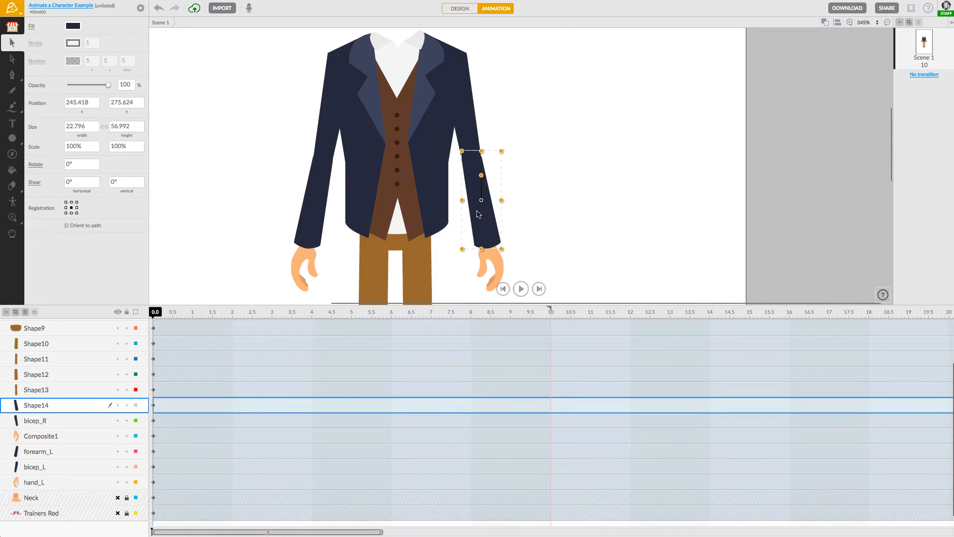
double_click(43, 407)
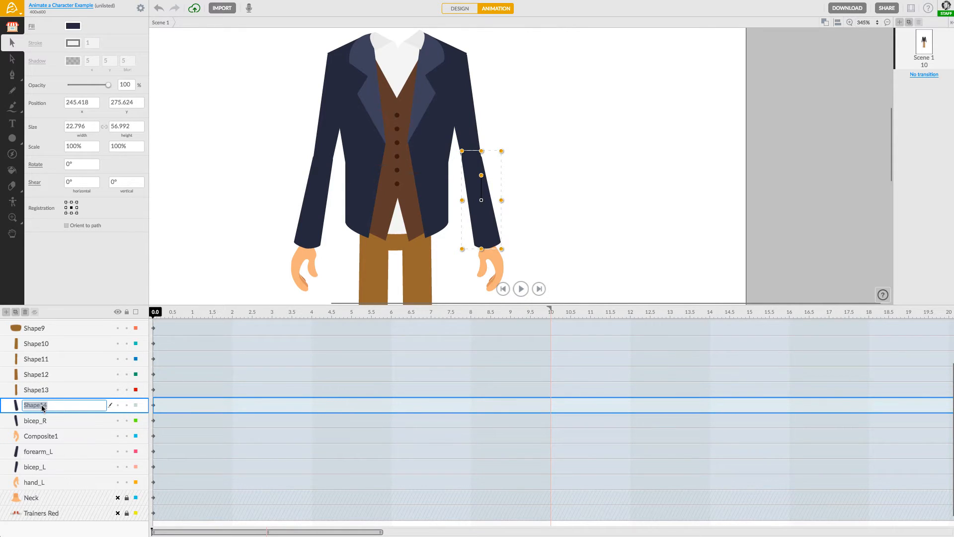
text(fir)
key(Return)
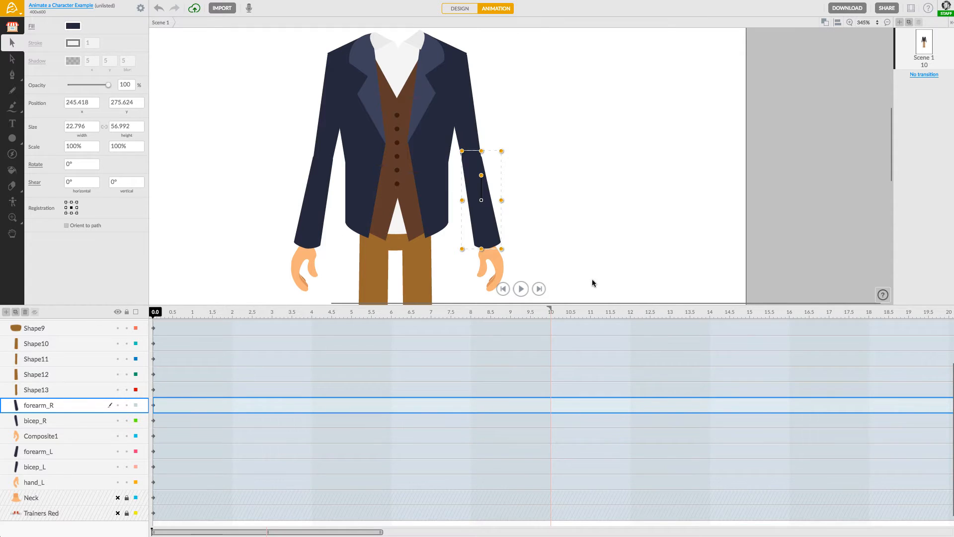
Step: Rename Composite1, the hand at the end of forearm_R, as hand_R
click(499, 263)
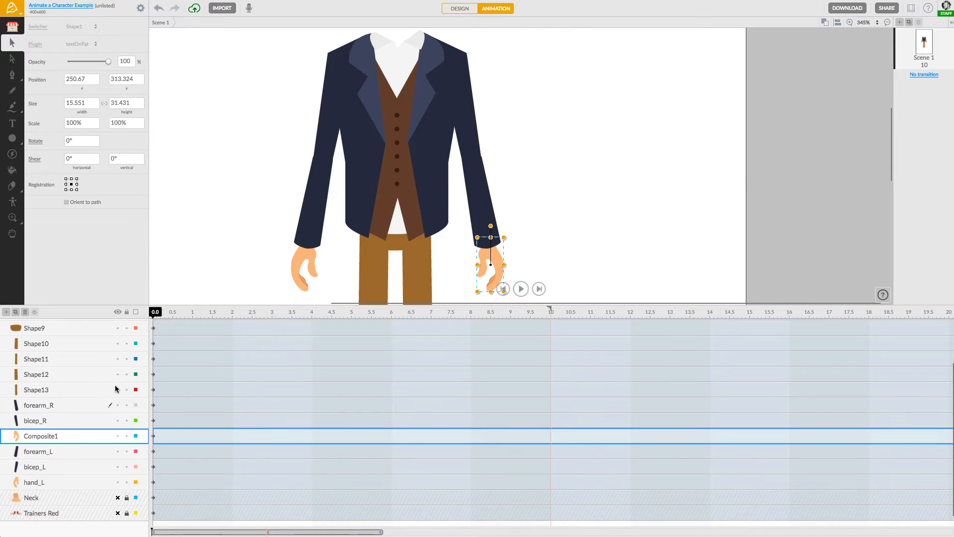
double_click(38, 439)
text(hand_R)
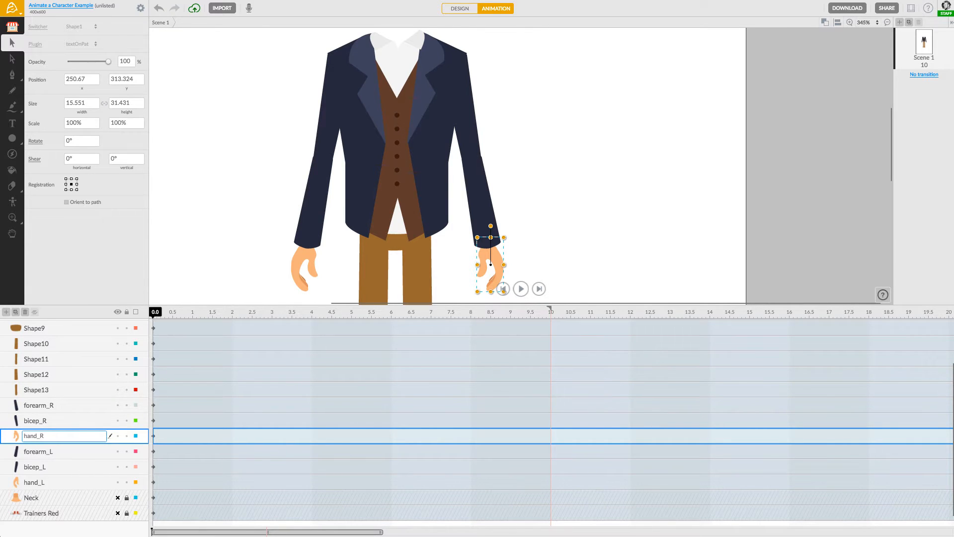
key(Return)
Step: Review the renamed arm layers, selecting forearm_L, bicep_L and hand_L to check which arm parts they match
scroll(30, 402, up, 2)
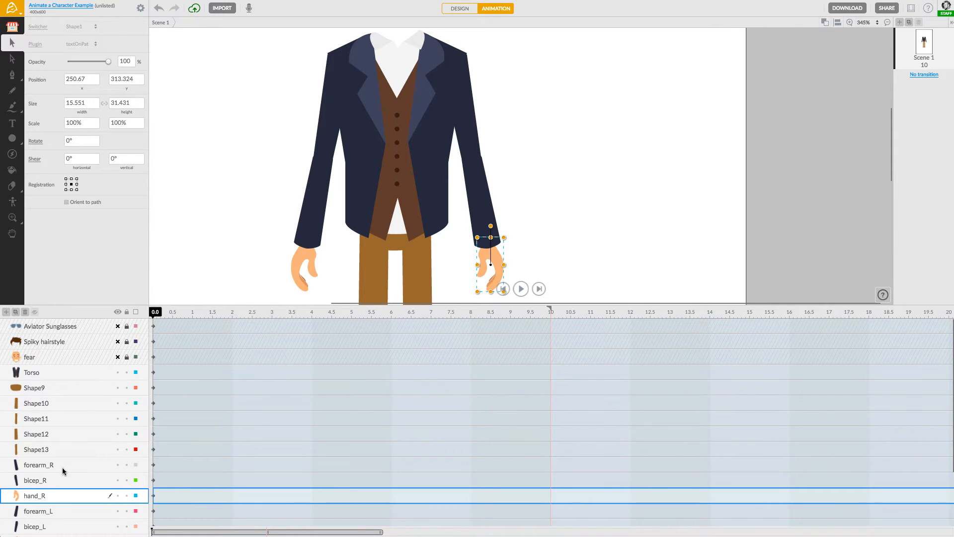
scroll(63, 470, down, 2)
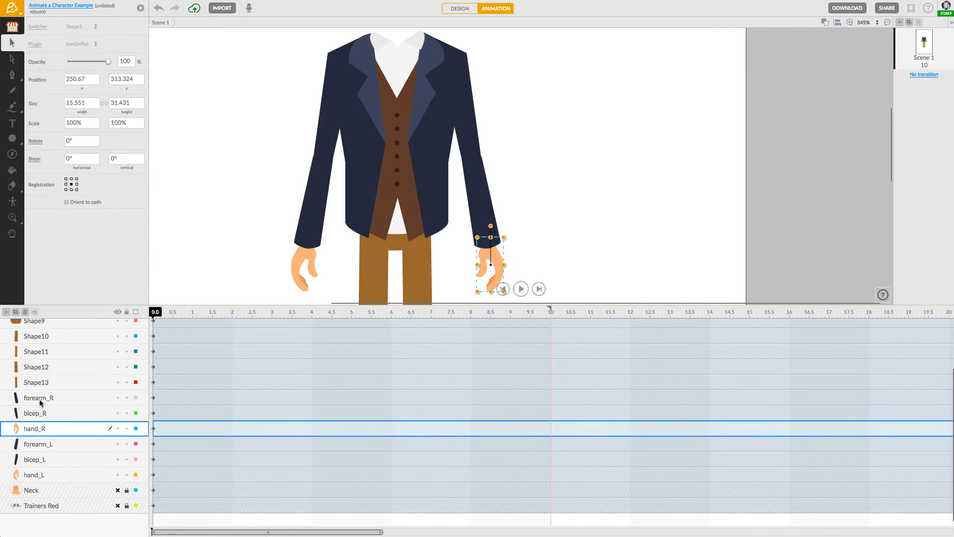
click(51, 445)
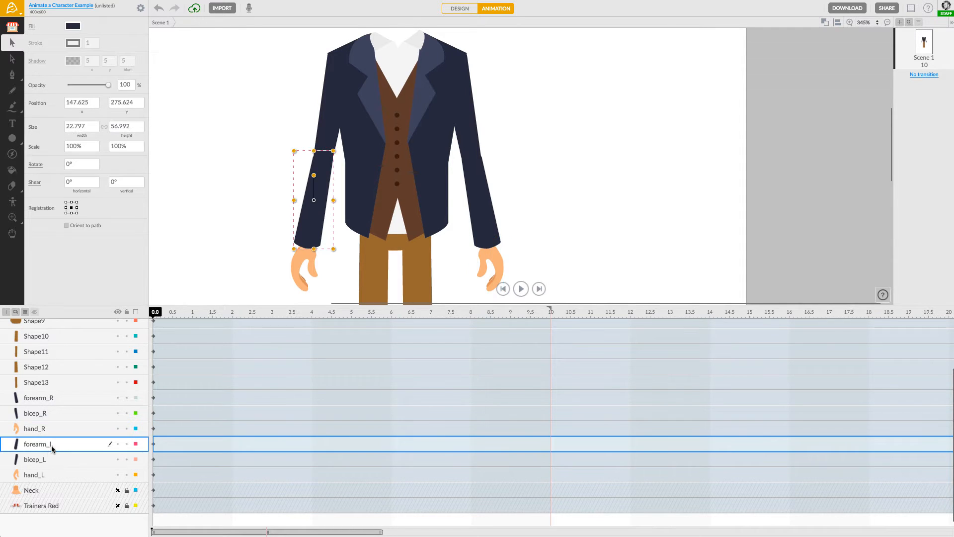
click(50, 462)
shift+click(48, 474)
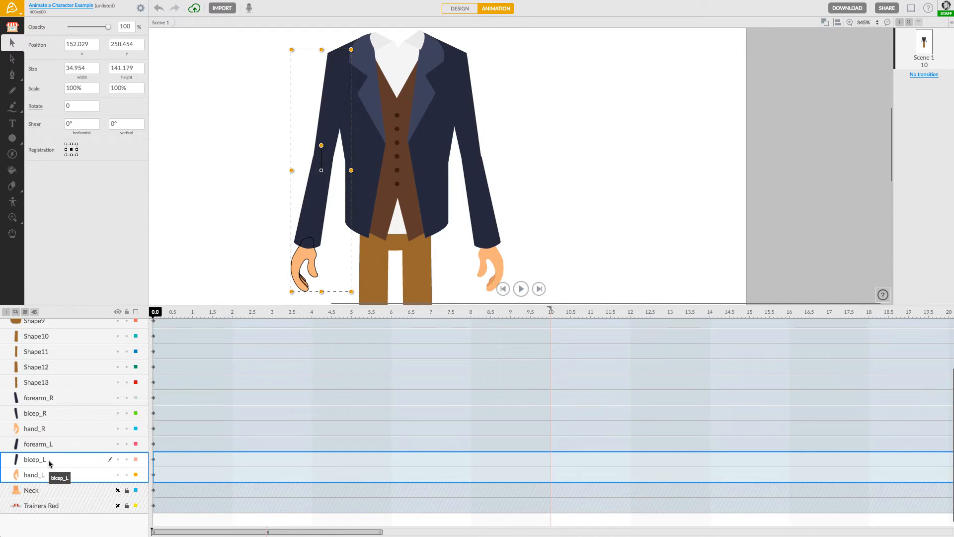
click(49, 460)
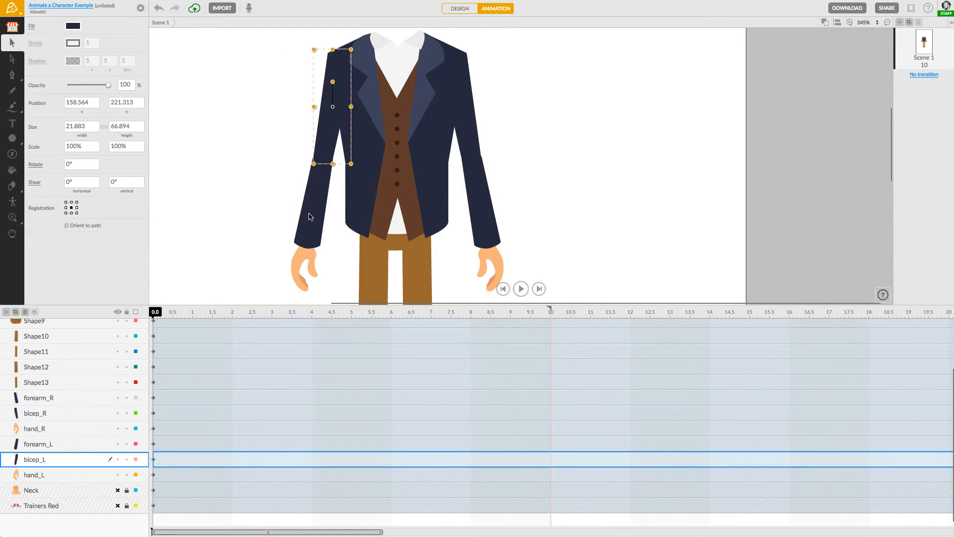
Step: Make the Neck layer visible, unlock it and select it
scroll(36, 471, up, 1)
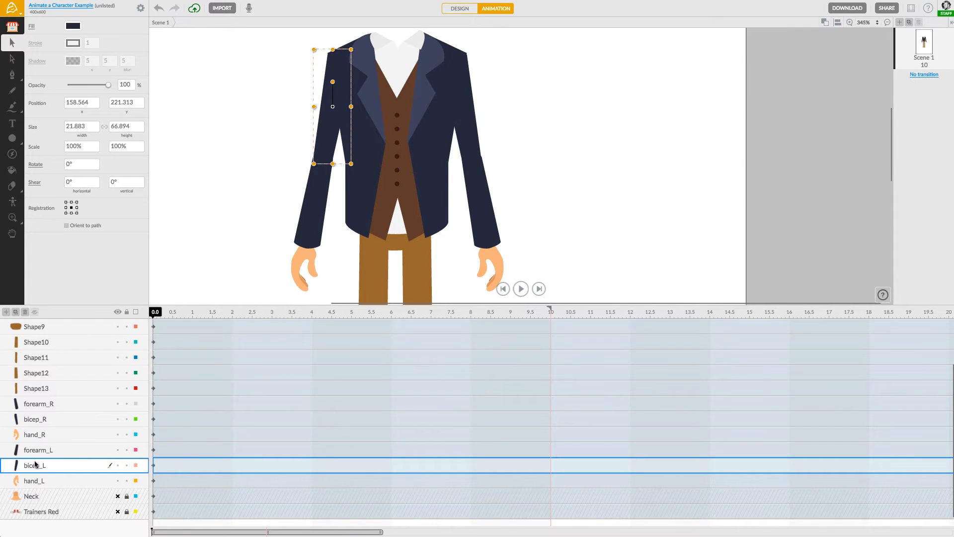
click(117, 496)
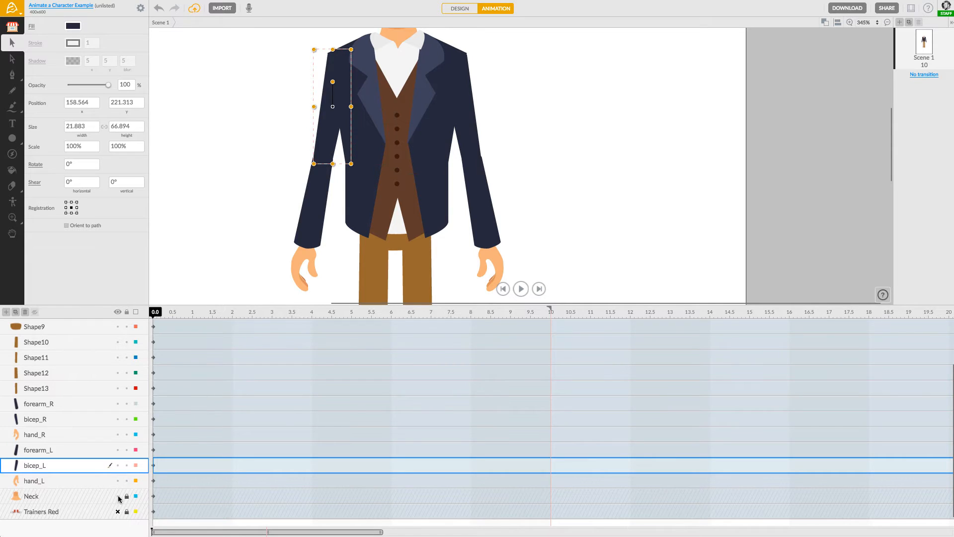
scroll(230, 192, up, 3)
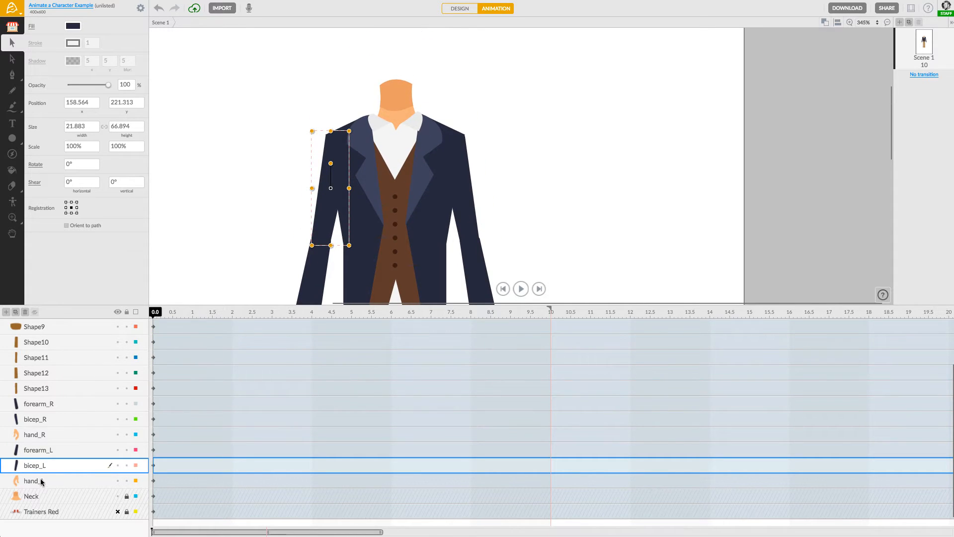
click(127, 496)
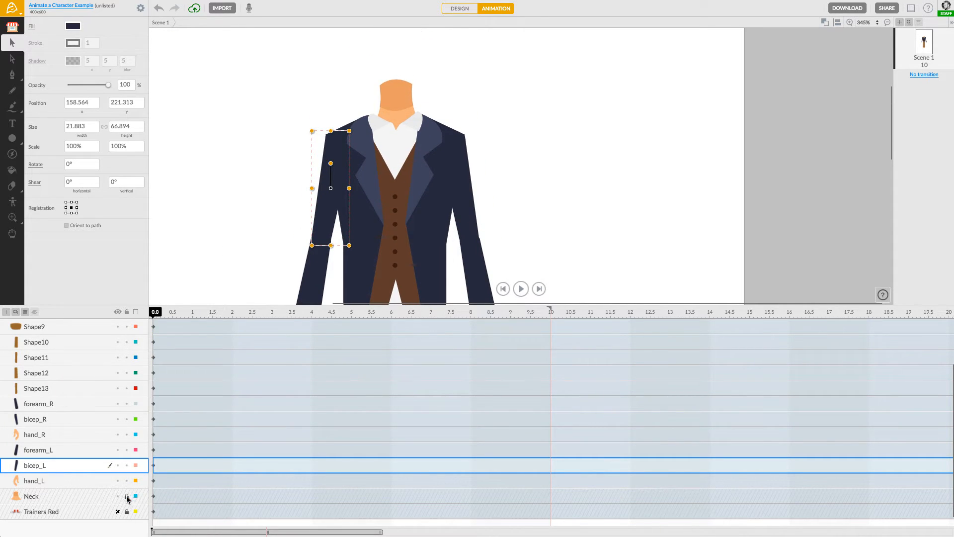
click(57, 489)
Step: Make the fear, Spiky hairstyle and Aviator Sunglasses layers visible and unlock them
scroll(54, 392, up, 3)
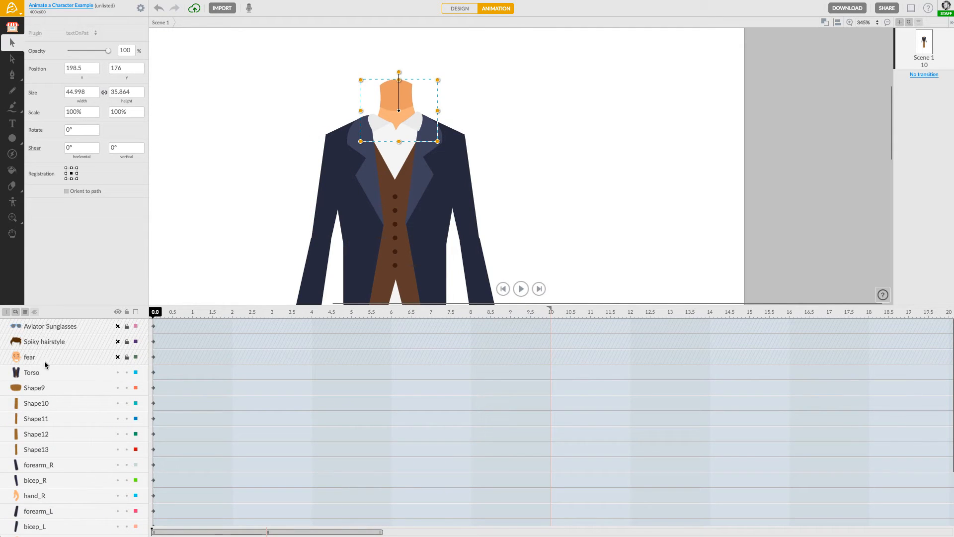
click(117, 357)
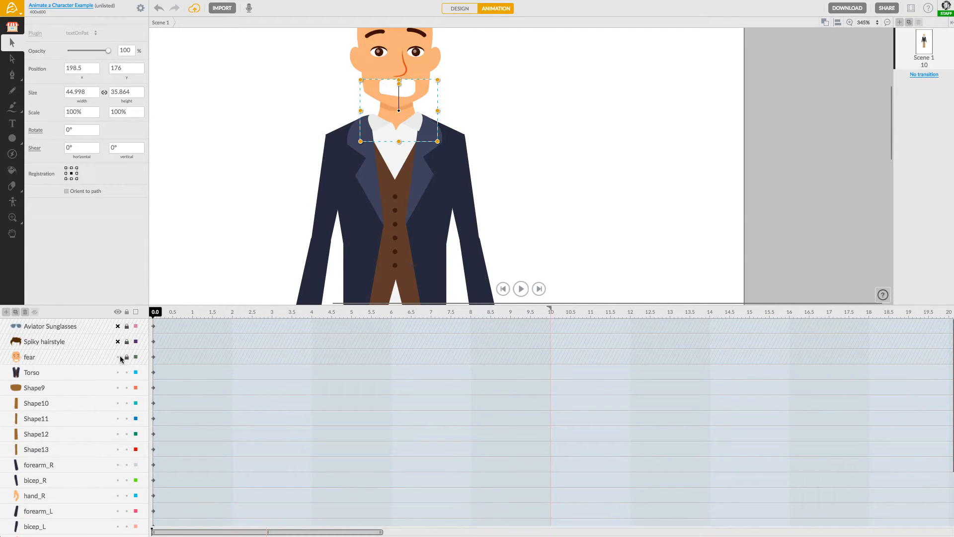
click(127, 357)
scroll(264, 232, up, 4)
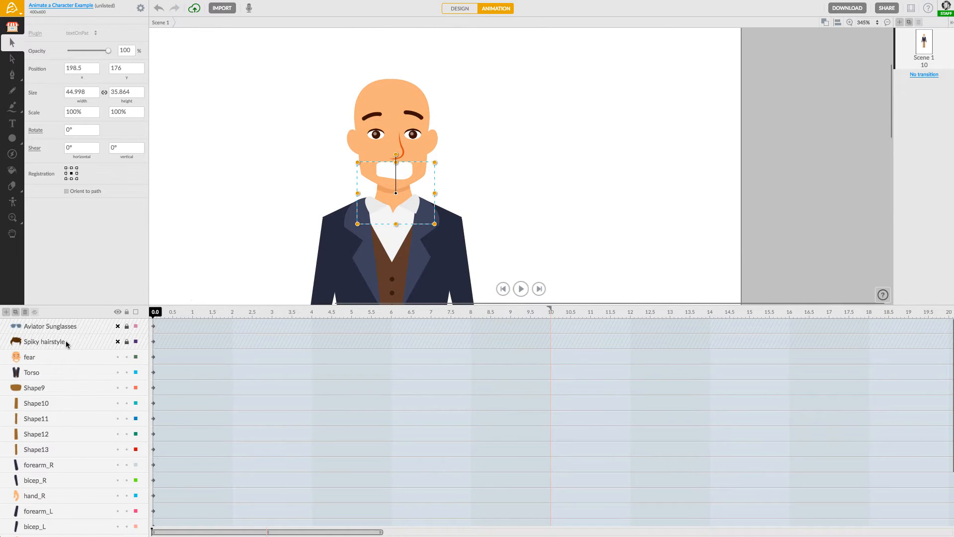
click(118, 342)
click(126, 342)
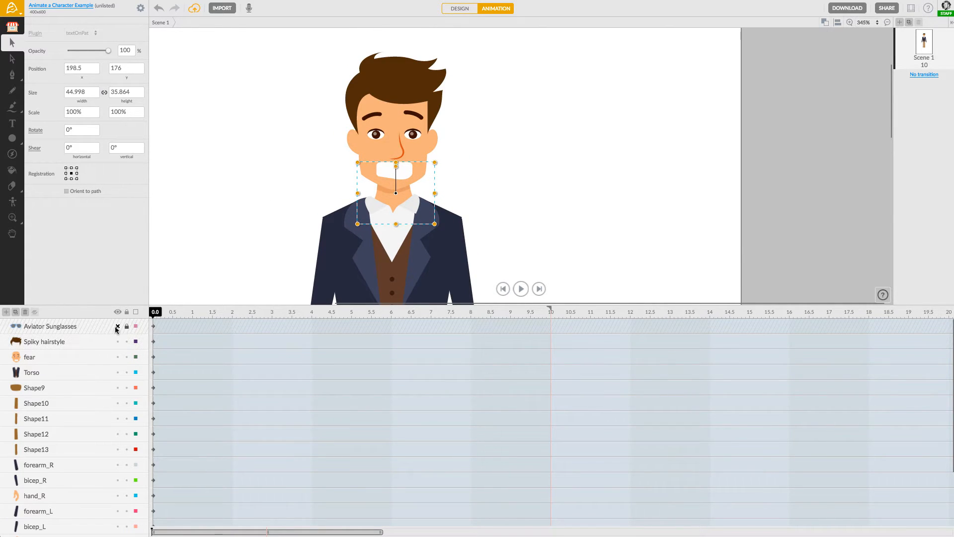
click(118, 326)
click(126, 326)
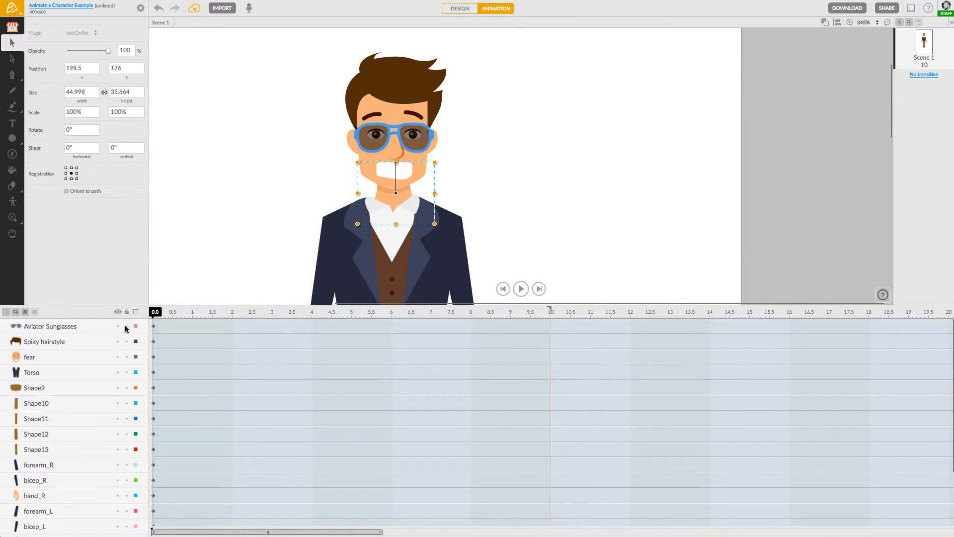
Step: Try moving the fear face on its own away from the hairstyle and sunglasses, and undo the move
click(64, 329)
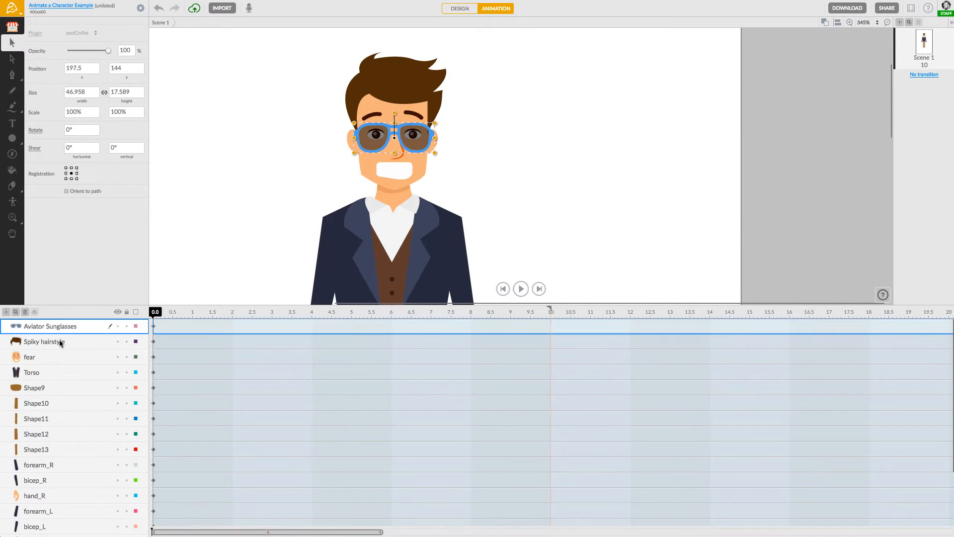
click(60, 346)
click(54, 359)
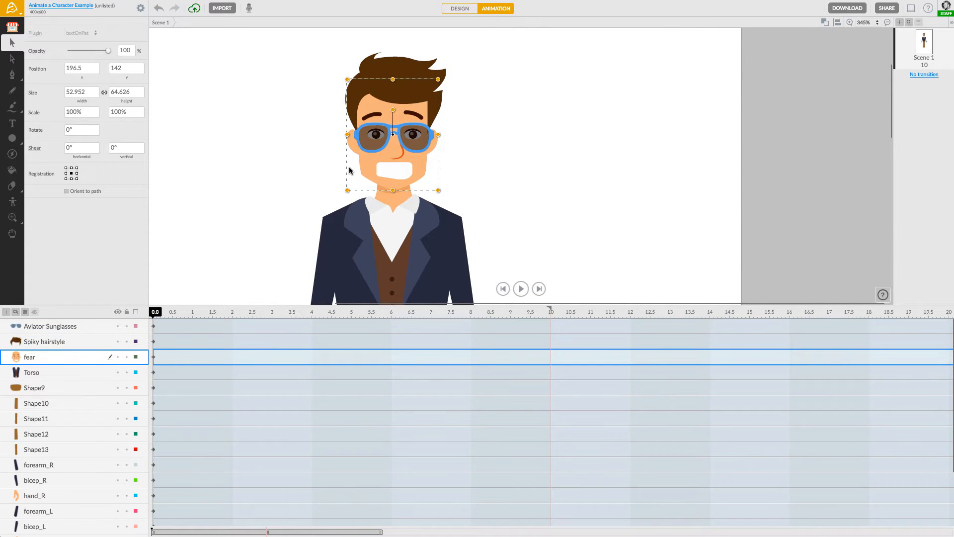
click(299, 178)
drag(368, 170, 320, 180)
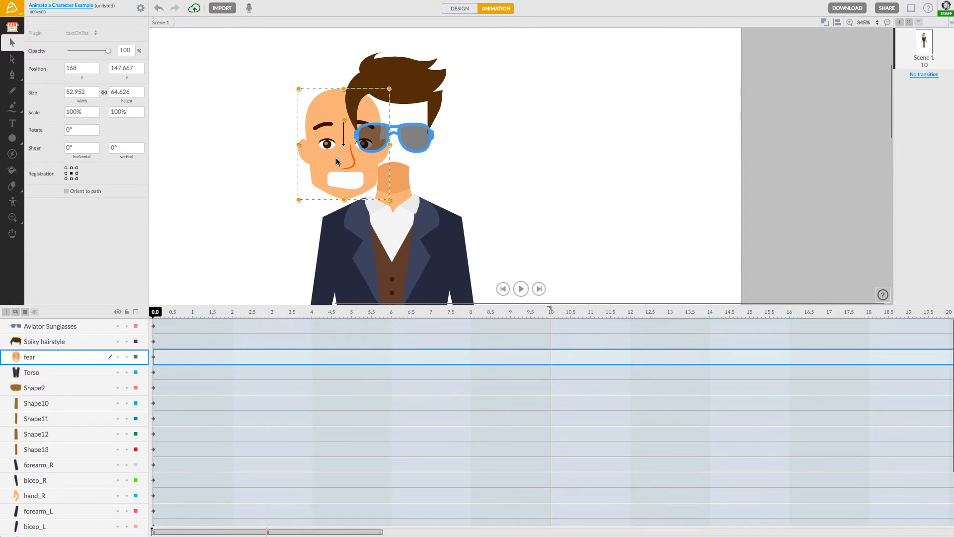
key(ctrl+z)
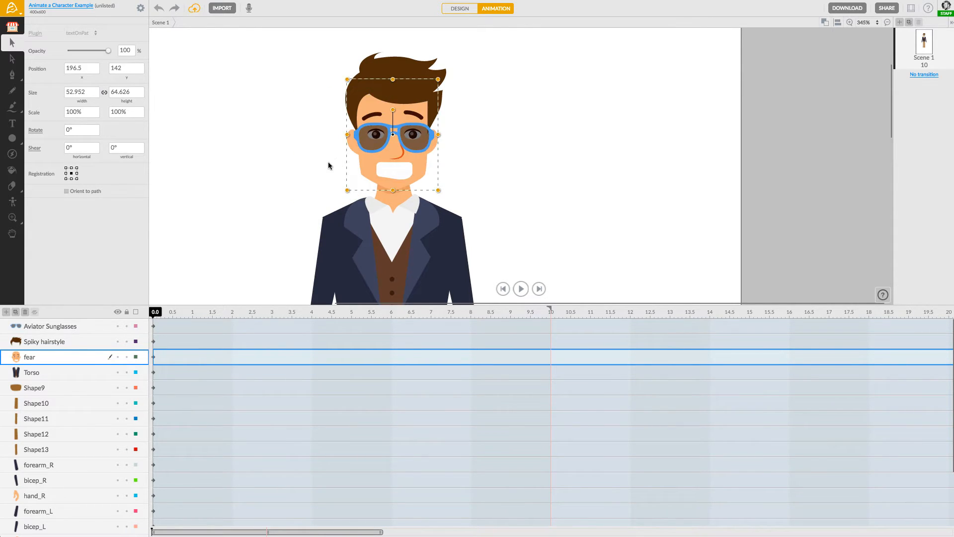
Step: Group the Aviator Sunglasses, Spiky hairstyle and fear layers into one object
click(52, 330)
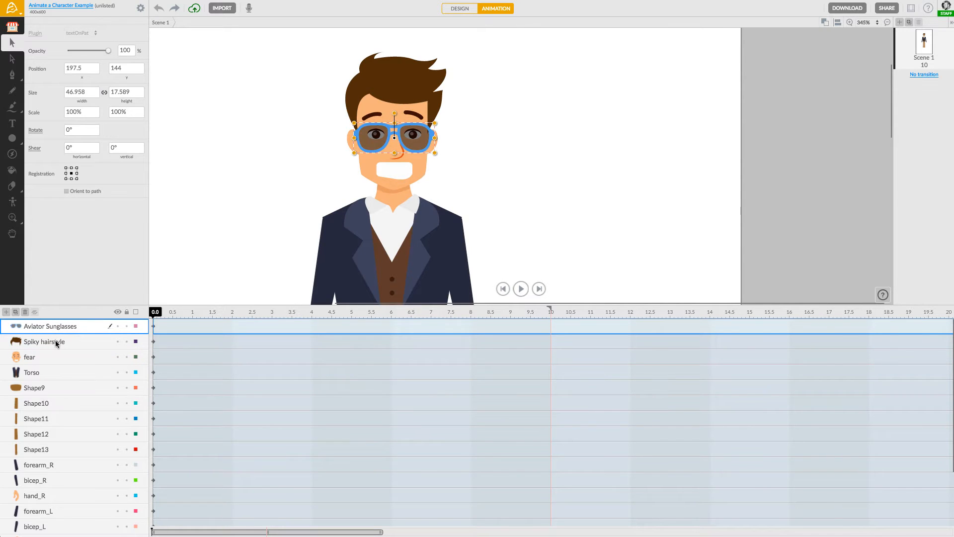
shift+click(52, 343)
shift+click(53, 357)
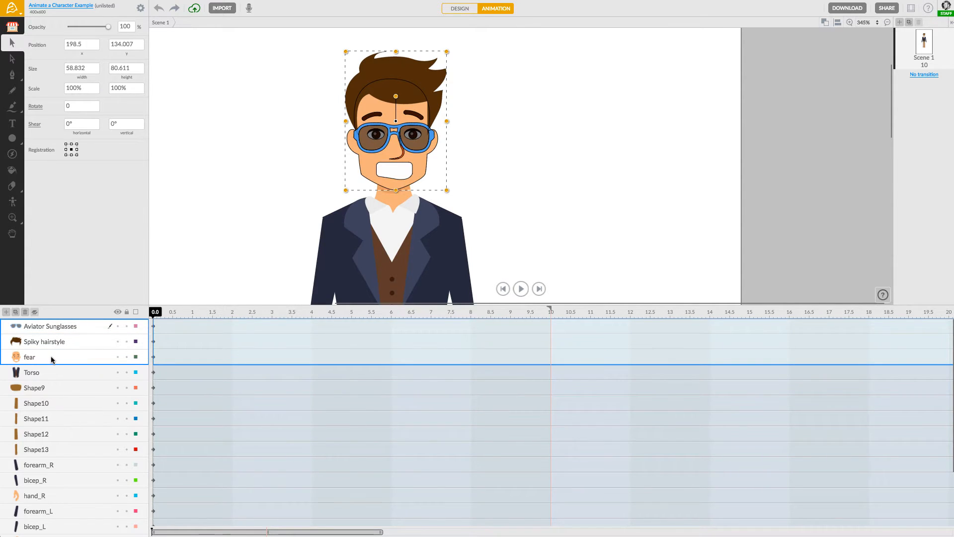
click(52, 356)
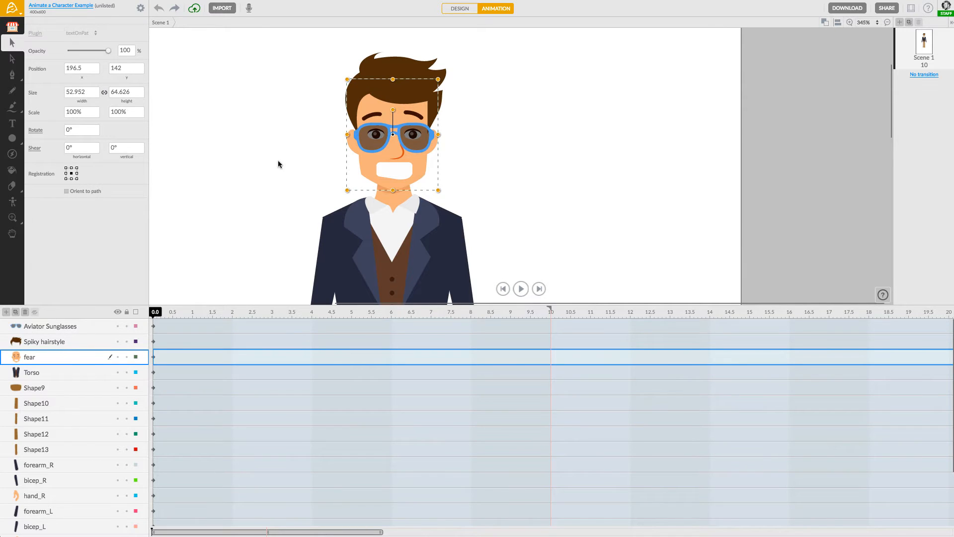
drag(305, 66, 449, 150)
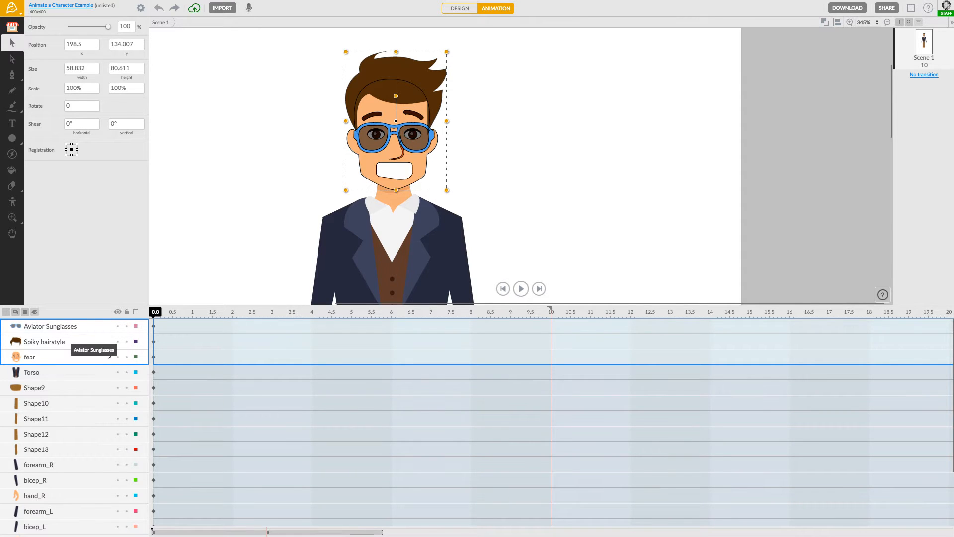
key(ctrl+g)
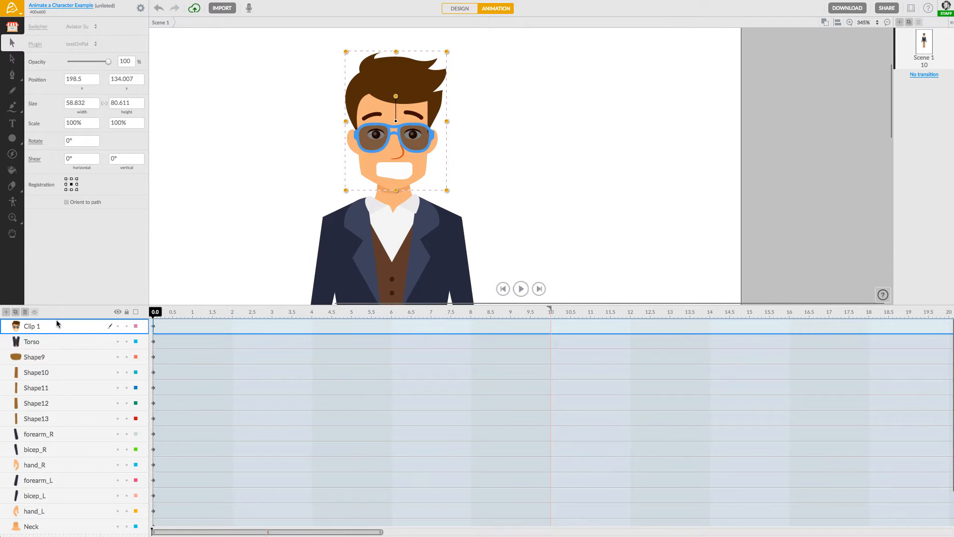
Step: Rename the grouped face, hair and sunglasses layer as Head and check it by toggling its visibility
double_click(33, 328)
text(Head)
key(Return)
click(117, 326)
click(118, 326)
Step: Lock the Head, Torso and Neck layers and clear the selection
click(127, 326)
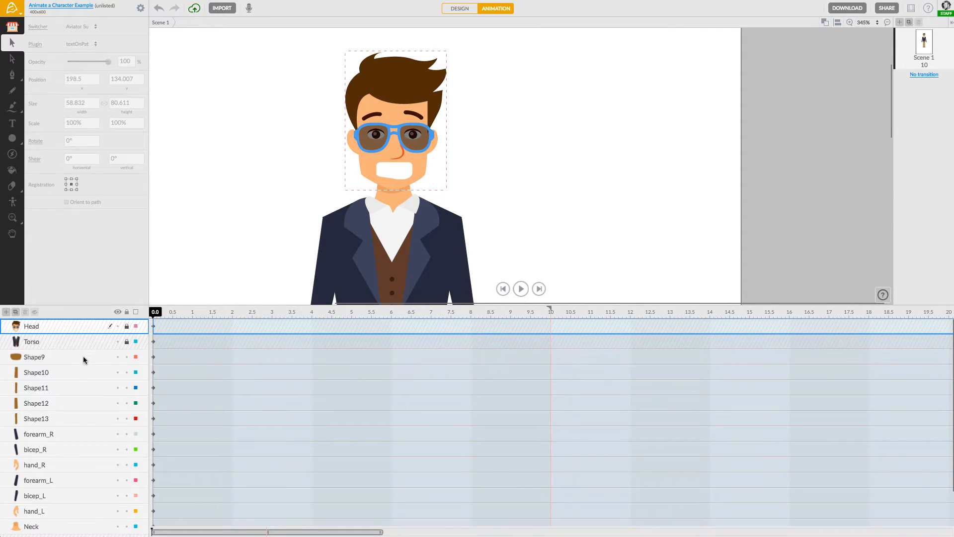
scroll(83, 367, down, 2)
scroll(83, 368, up, 2)
scroll(83, 367, down, 2)
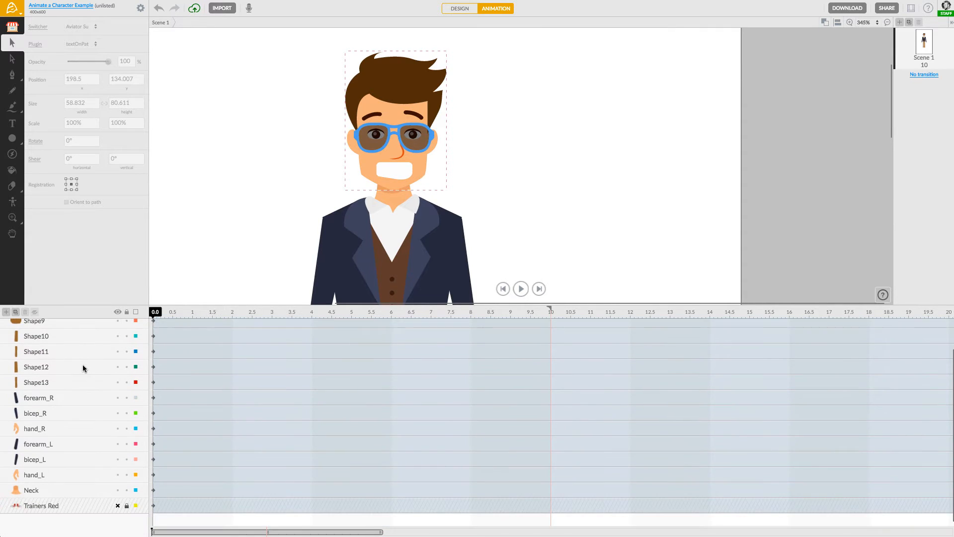
click(127, 490)
click(256, 234)
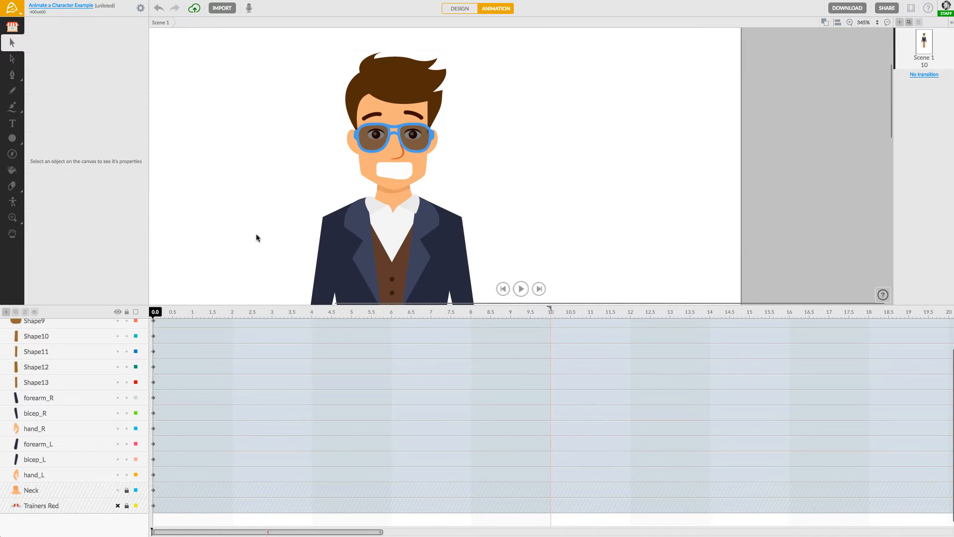
drag(258, 262, 253, 96)
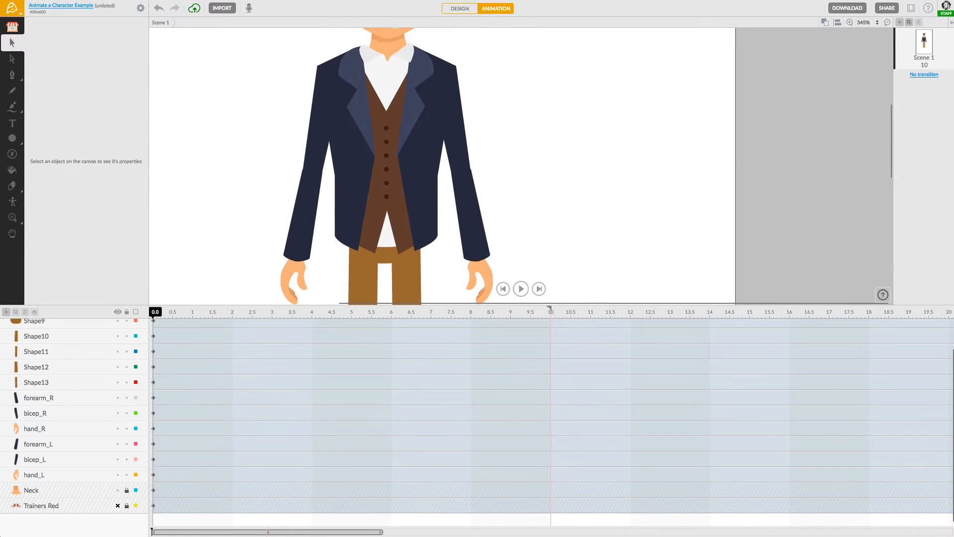
Step: Show and unlock the Trainers Red layer and move it directly below Shape13 in the layer stack
scroll(262, 130, down, 8)
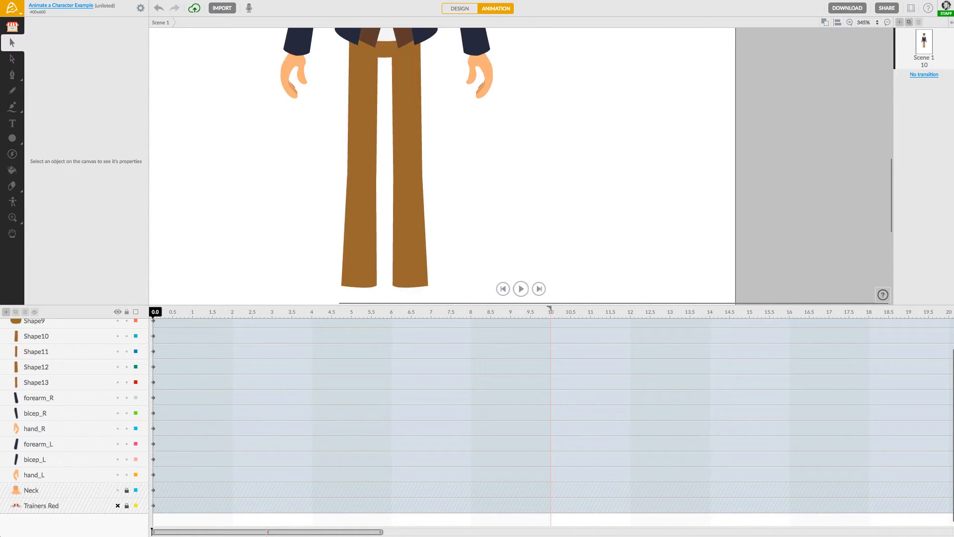
scroll(293, 139, down, 3)
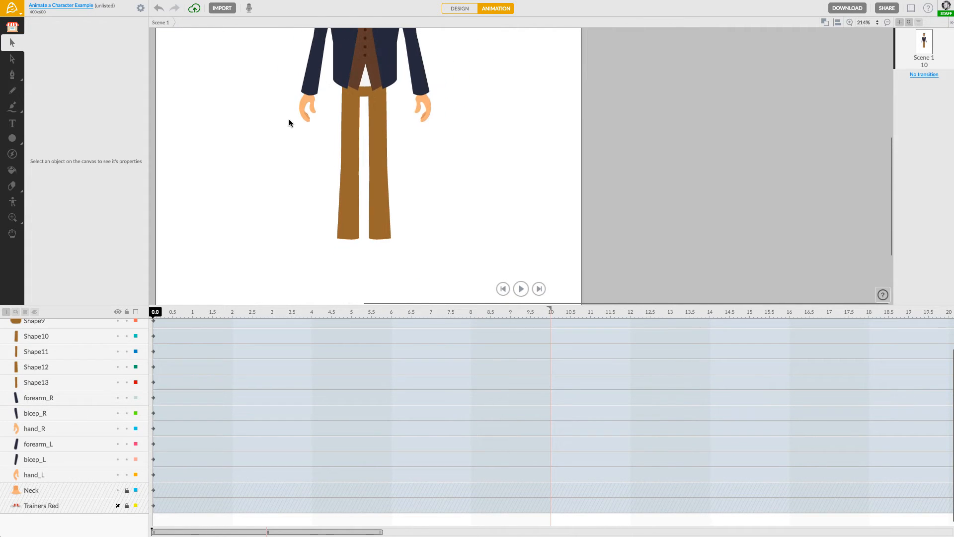
scroll(281, 140, up, 3)
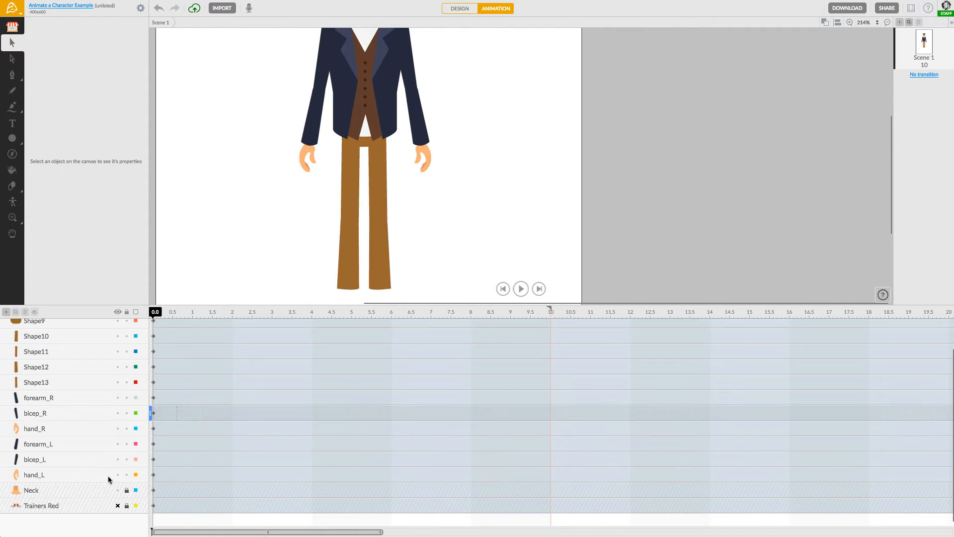
click(58, 509)
click(118, 506)
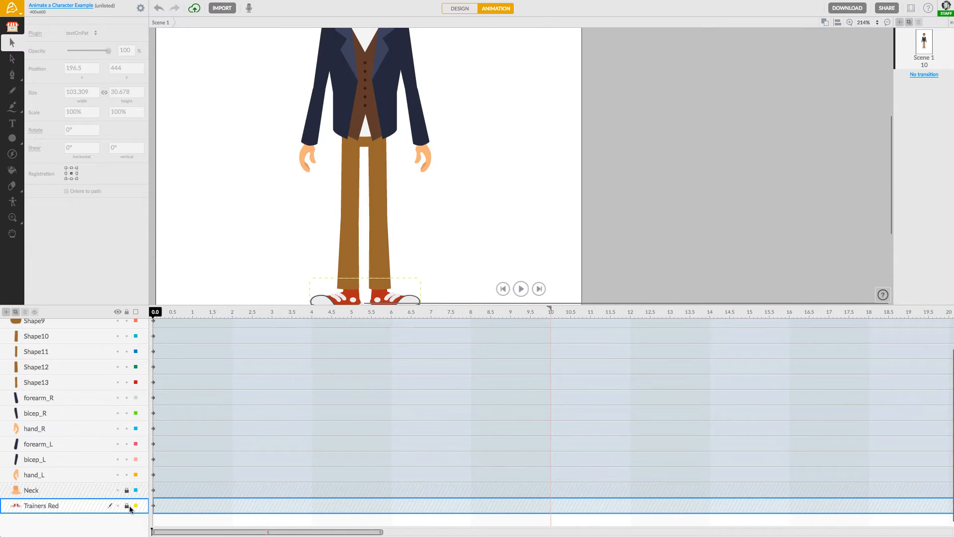
click(127, 506)
drag(80, 505, 79, 406)
scroll(71, 458, up, 2)
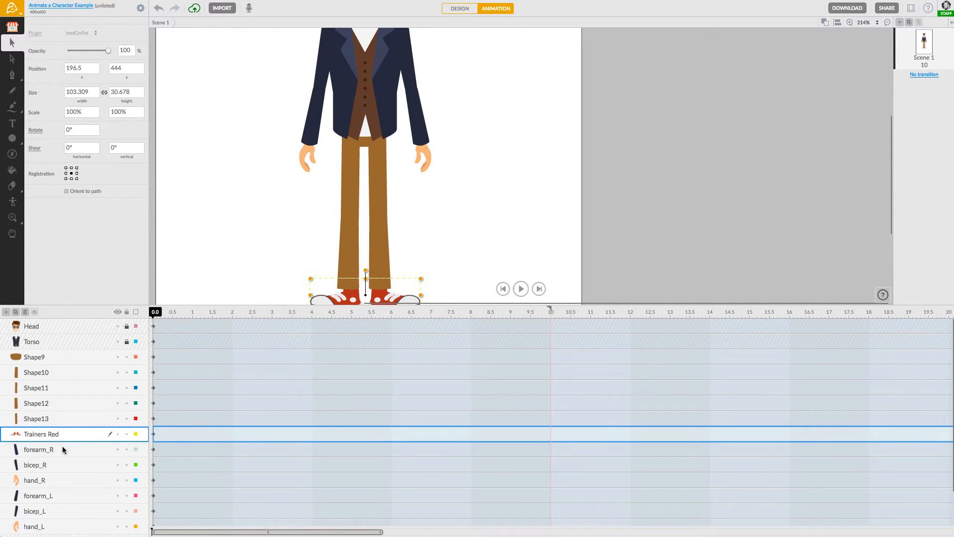
Step: Unlock the Neck layer and move it with all the arm and hand layers directly below Torso, then clear the selection
click(62, 448)
scroll(49, 503, down, 2)
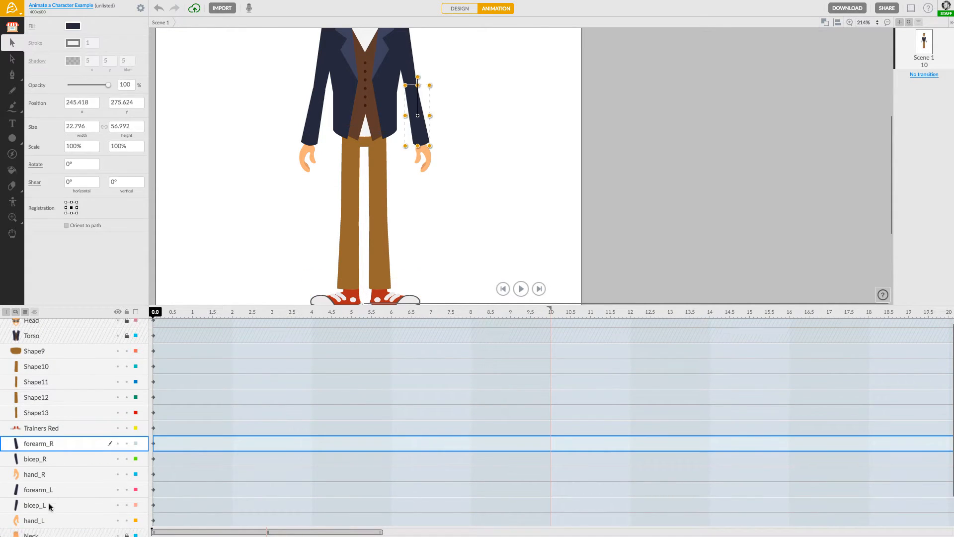
click(126, 505)
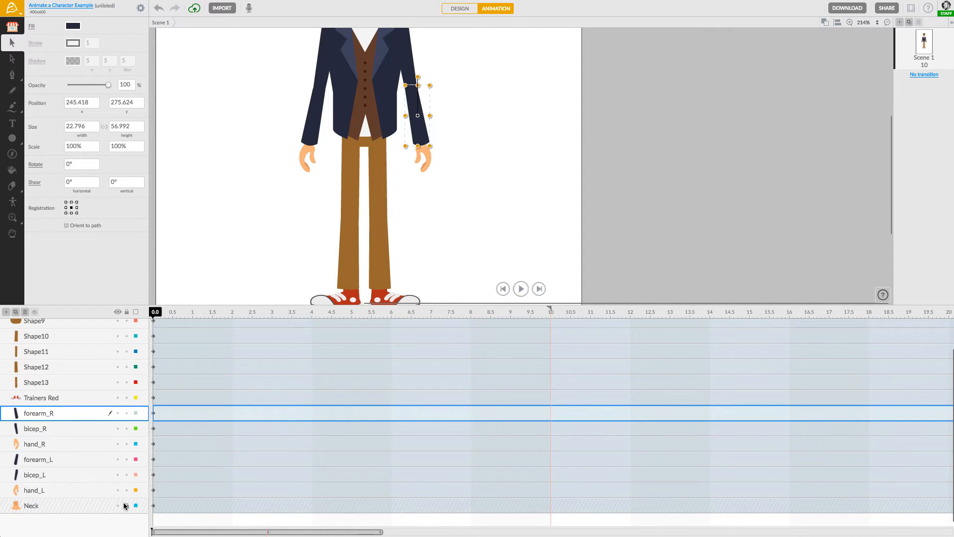
shift+click(89, 504)
scroll(51, 418, up, 2)
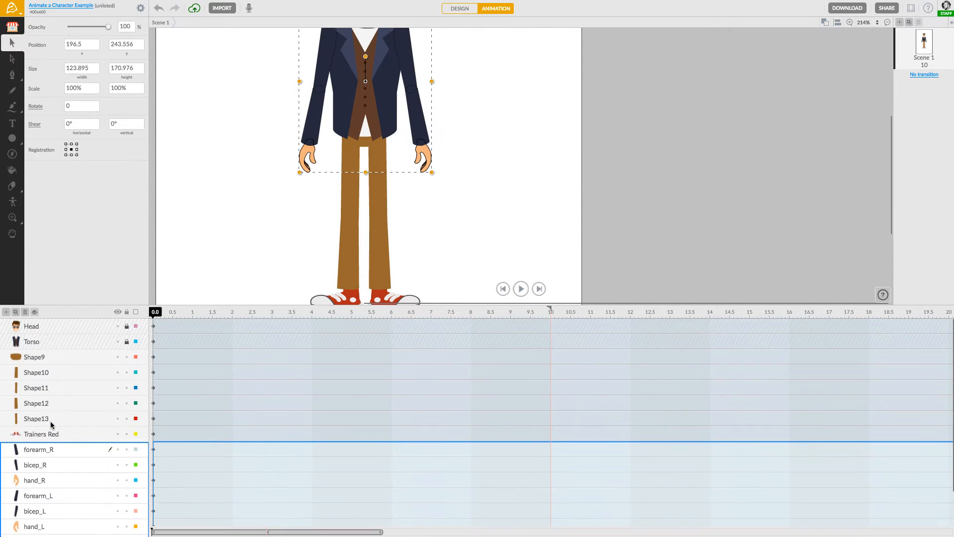
drag(51, 449, 67, 352)
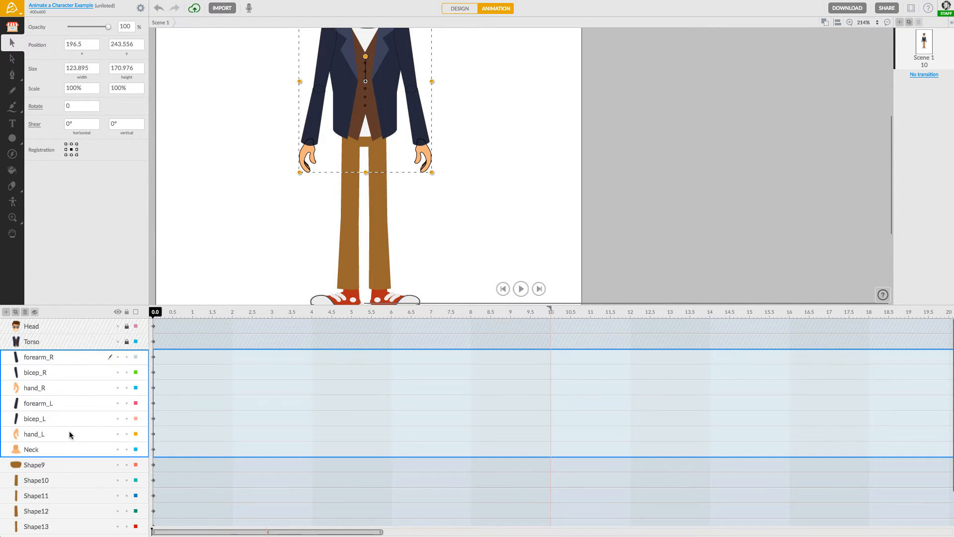
click(256, 187)
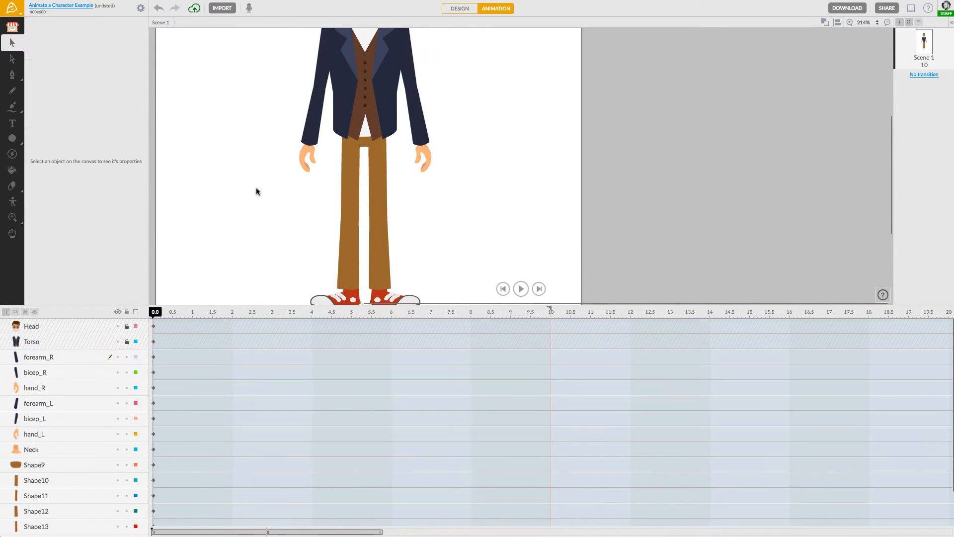
Step: Rename the Shape9 layer, the waist piece of the trousers, as Hip
drag(256, 186, 278, 136)
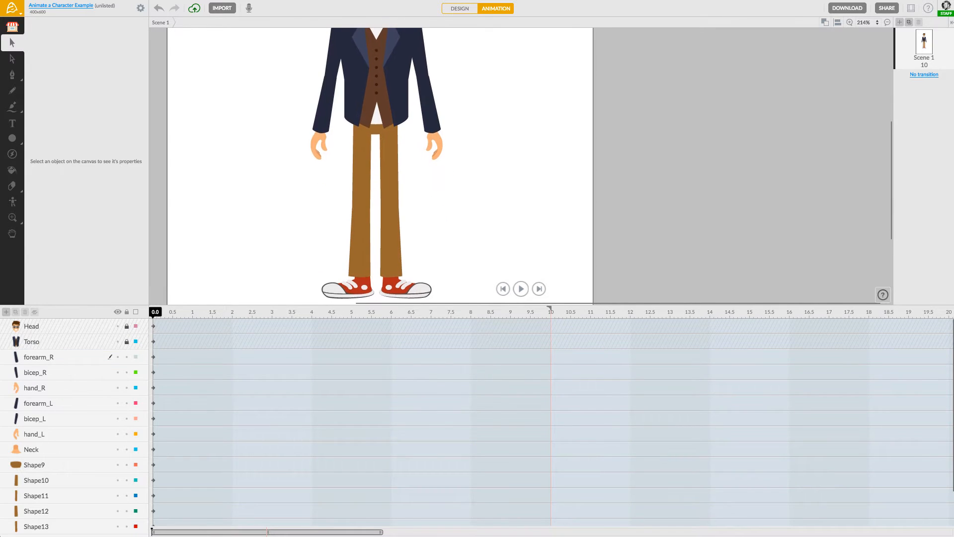
scroll(64, 388, down, 2)
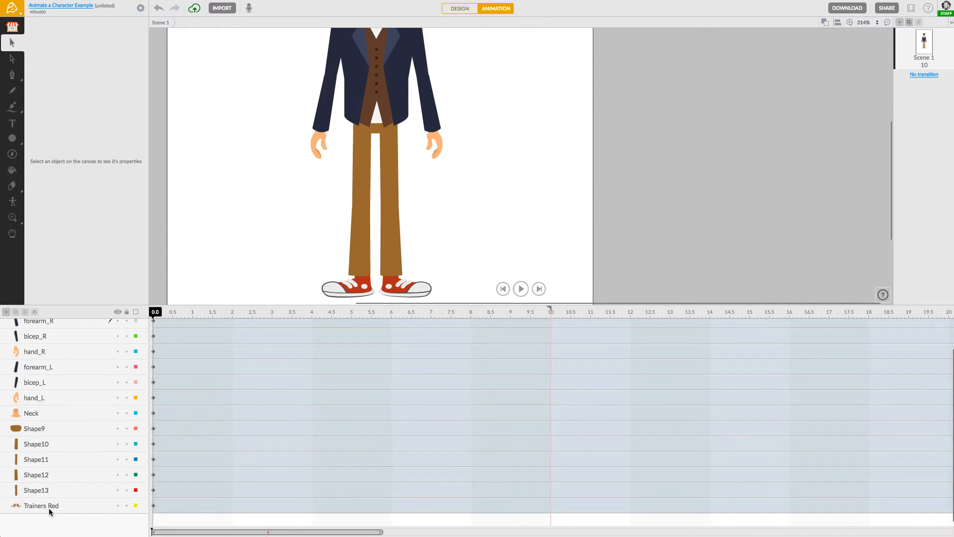
scroll(44, 415, up, 2)
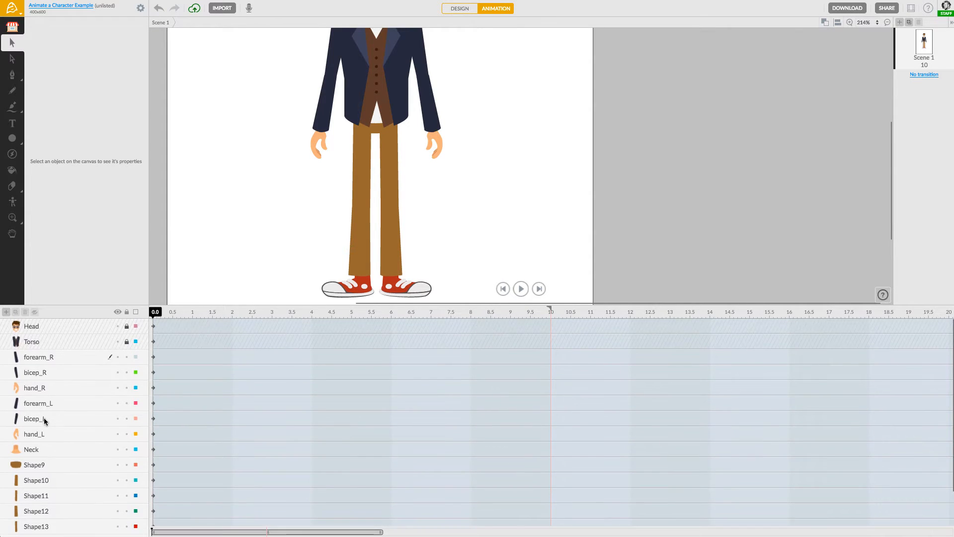
scroll(44, 417, down, 2)
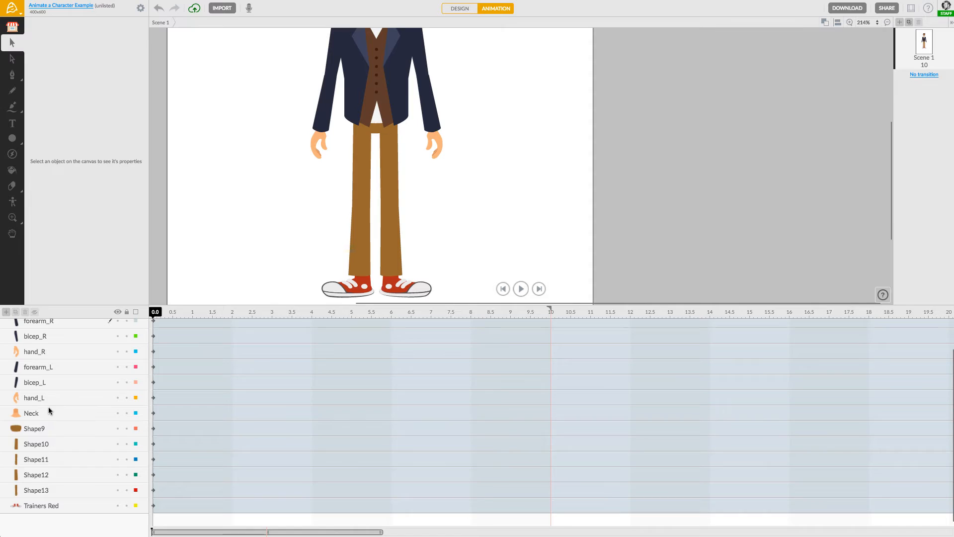
click(41, 432)
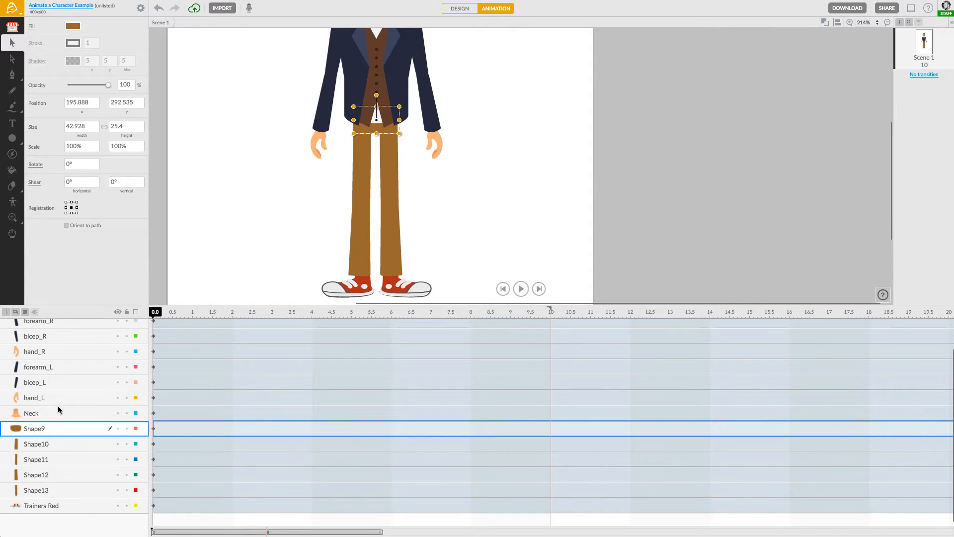
double_click(35, 429)
text(Hip)
key(Return)
Step: Identify the upper leg layer Shape11 and rename it as thigh_L
click(41, 446)
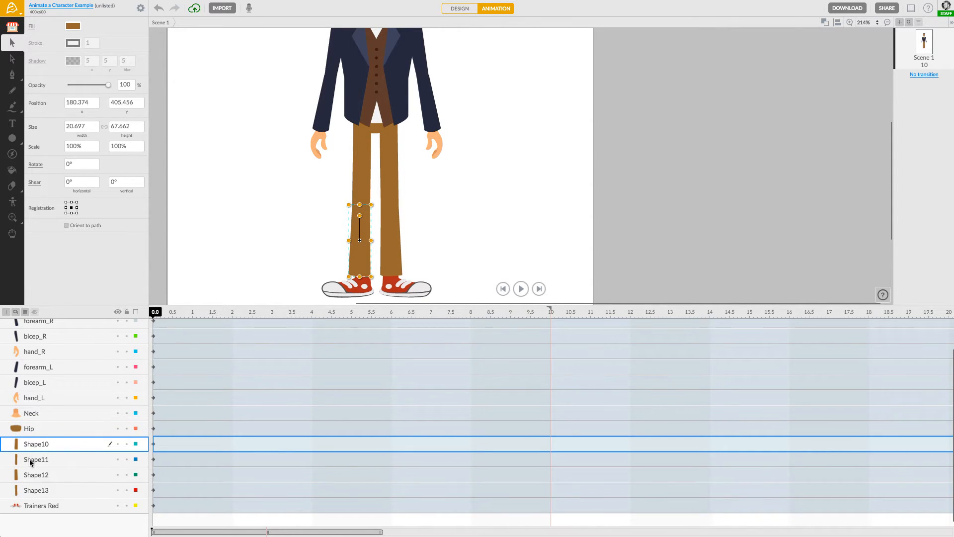
click(30, 461)
double_click(39, 461)
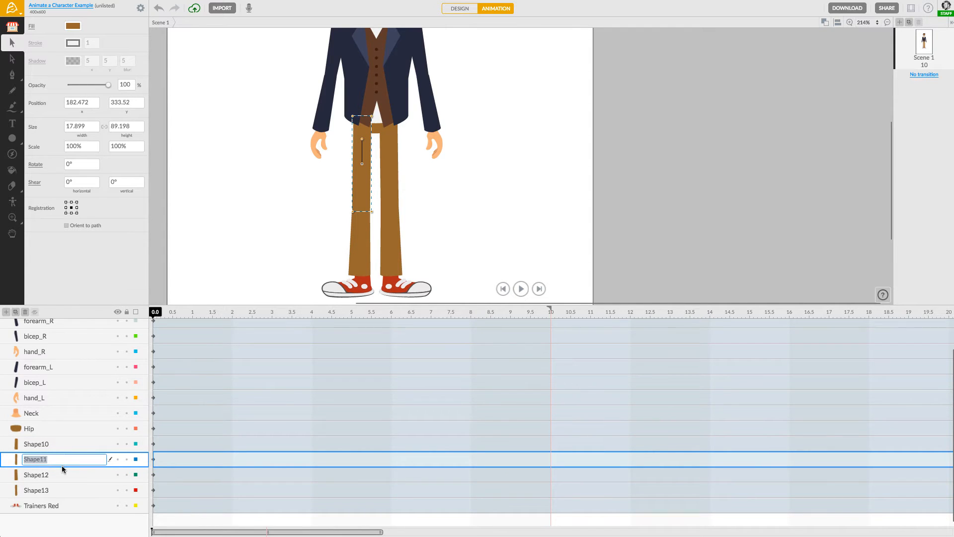
text(Thigh_L)
key(Return)
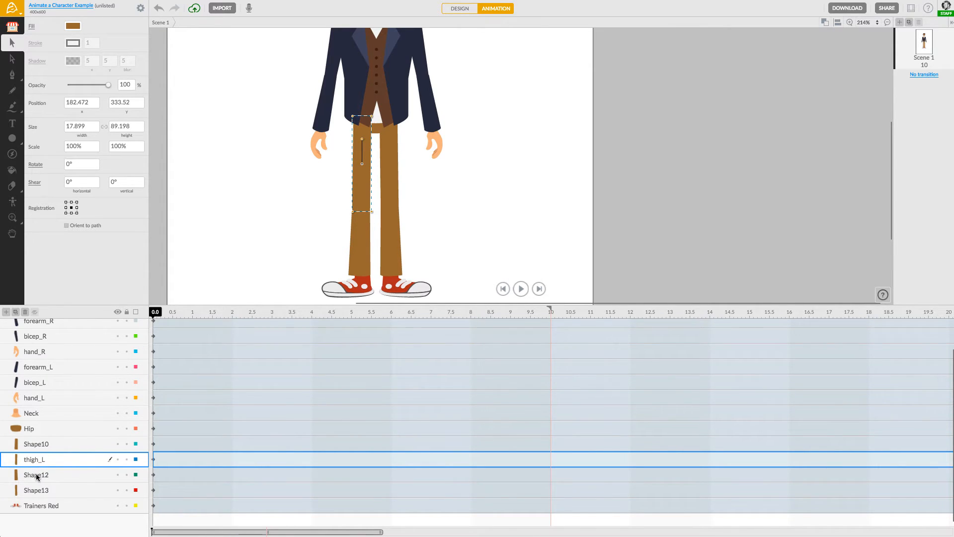
Step: Rename the Shape12 layer as calf_R and the Shape13 layer as thigh_R
double_click(36, 475)
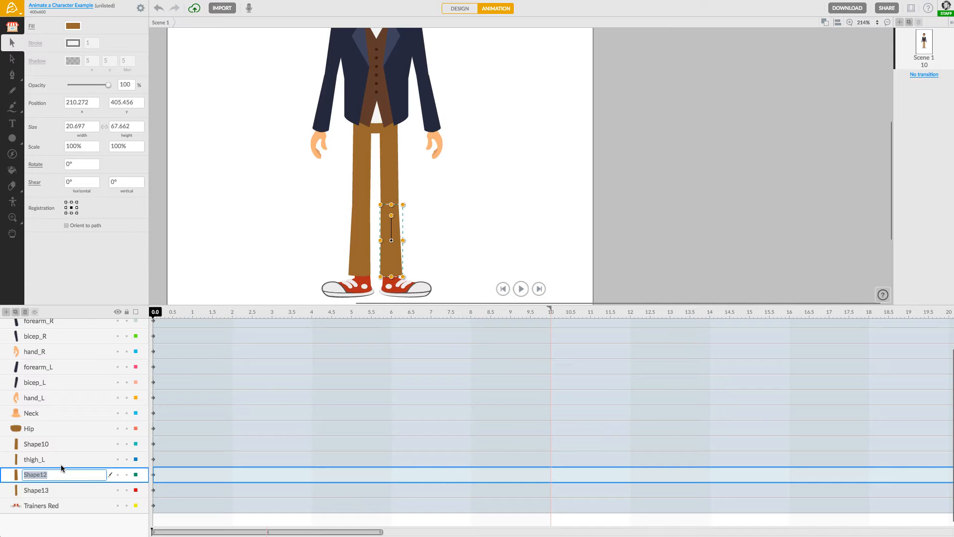
text(calf_R)
key(Return)
click(38, 494)
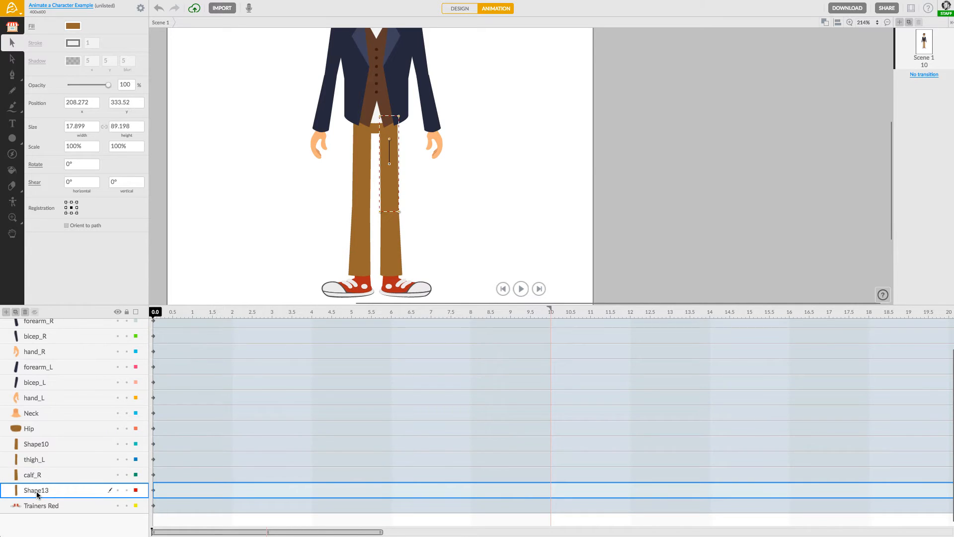
double_click(38, 494)
text(thigh_R)
key(Return)
Step: Rename the Shape10 layer, the remaining lower leg piece, as calf_L
double_click(42, 446)
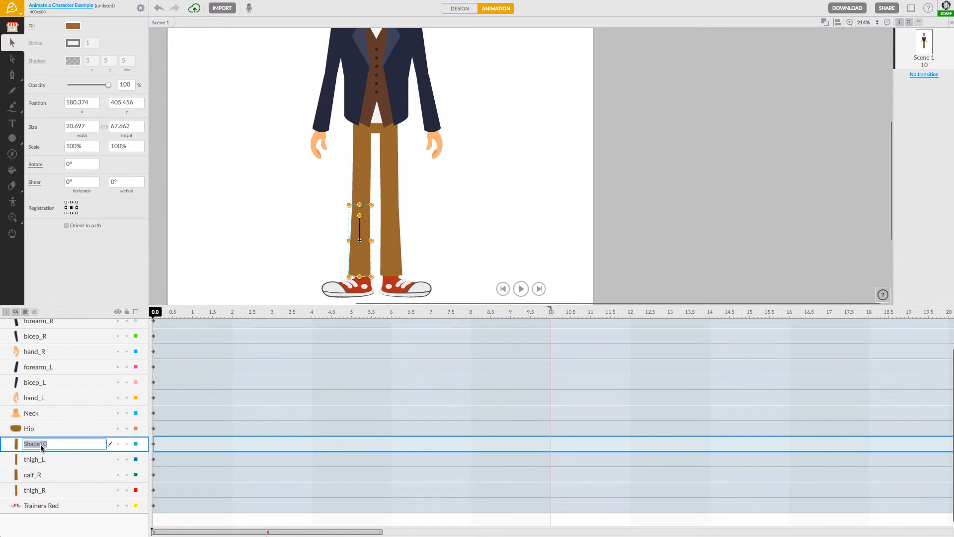
text(calf_L)
key(Return)
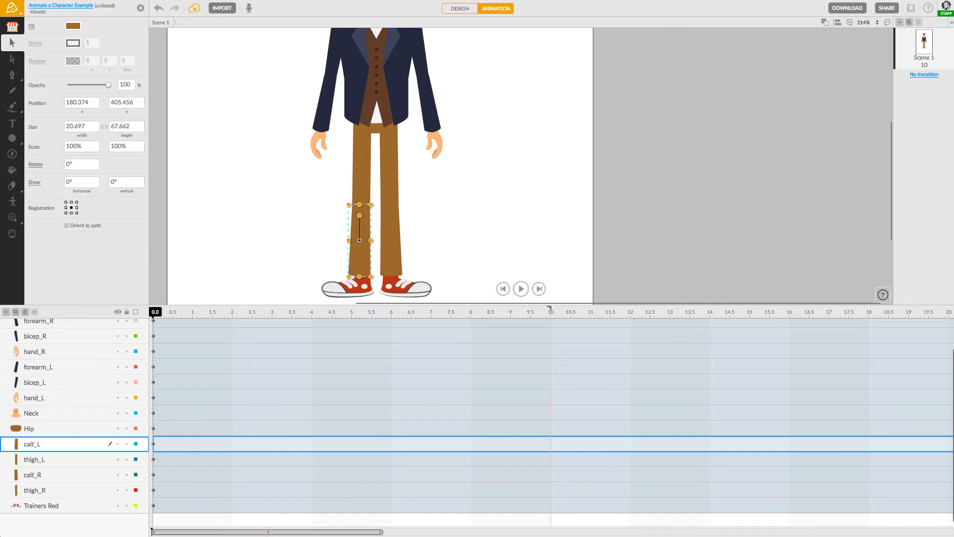
Step: Check the outlines of the Hip through thigh_R layers and look at the shoes in the Character Building Set
click(43, 429)
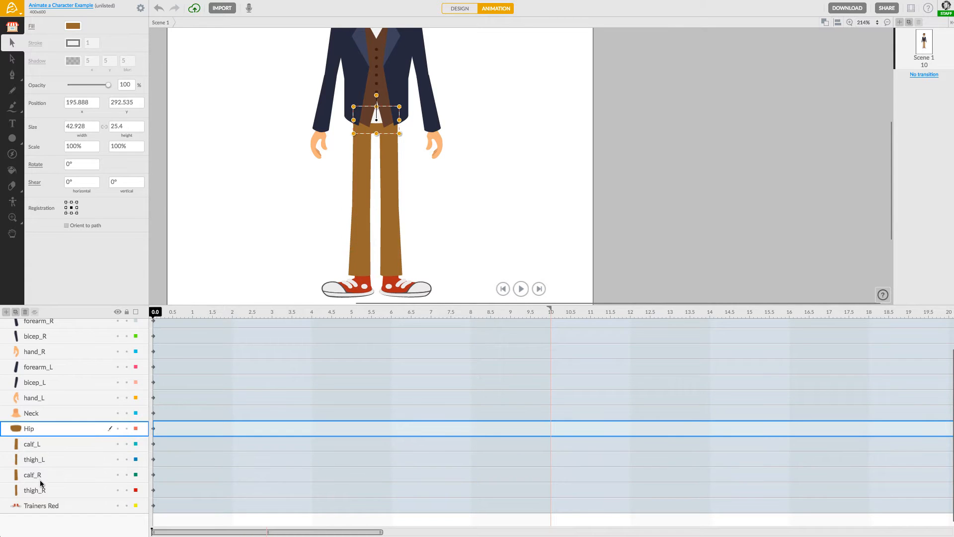
shift+click(41, 490)
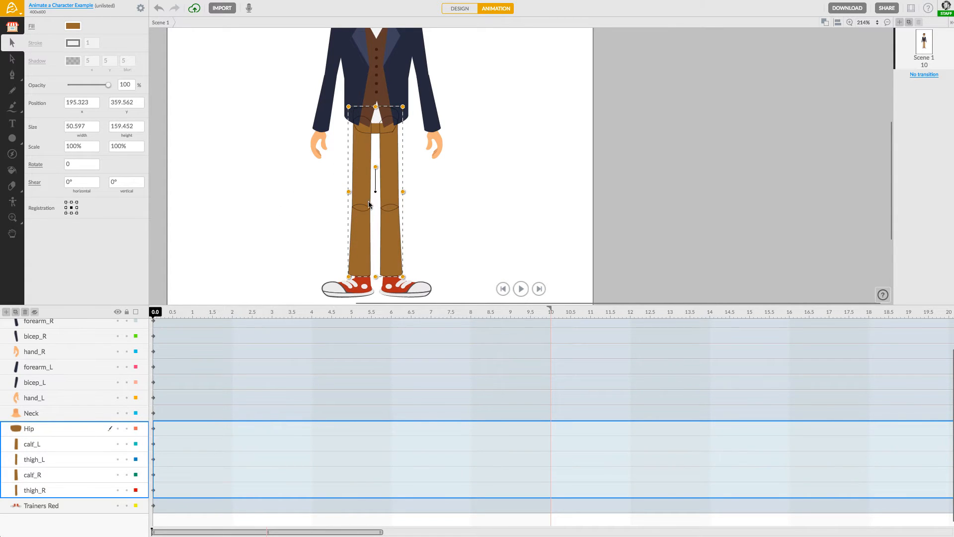
click(43, 507)
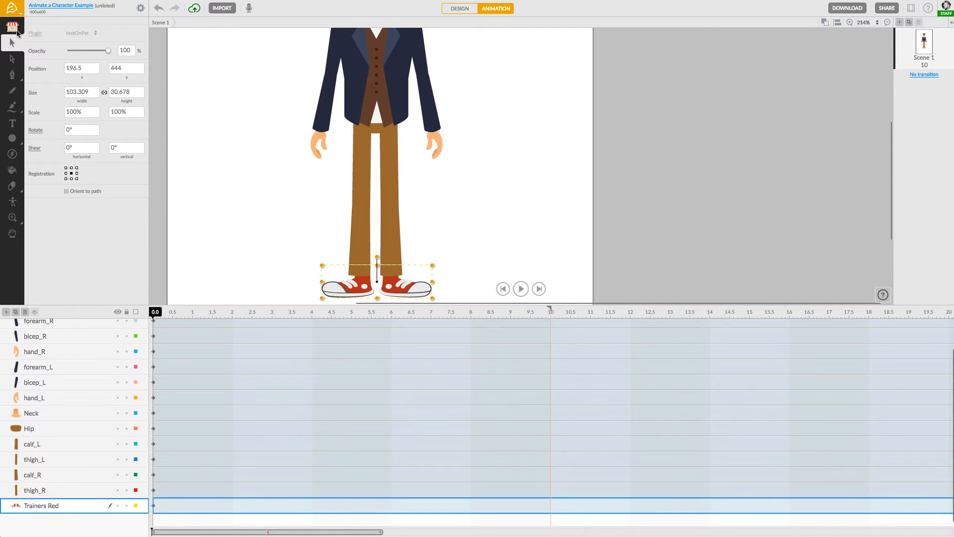
click(13, 28)
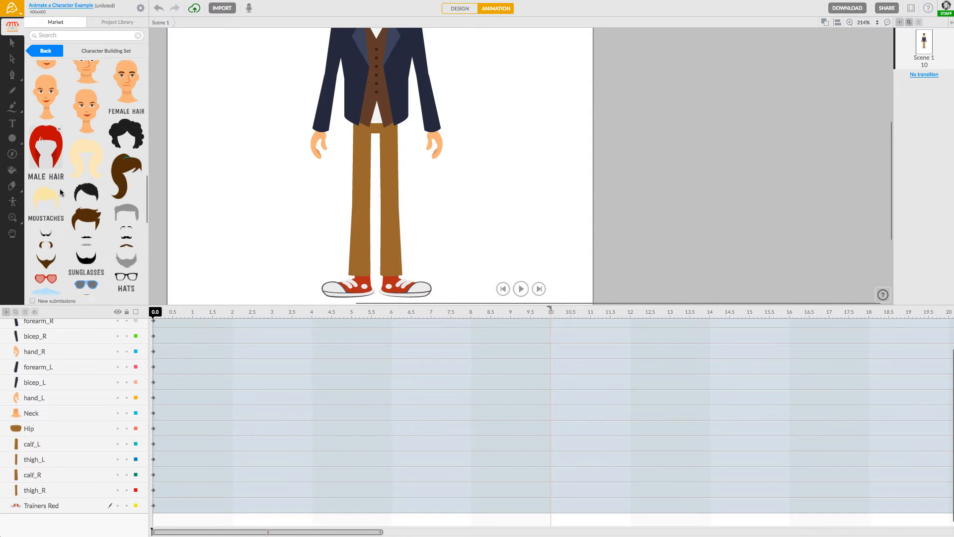
scroll(60, 192, down, 10)
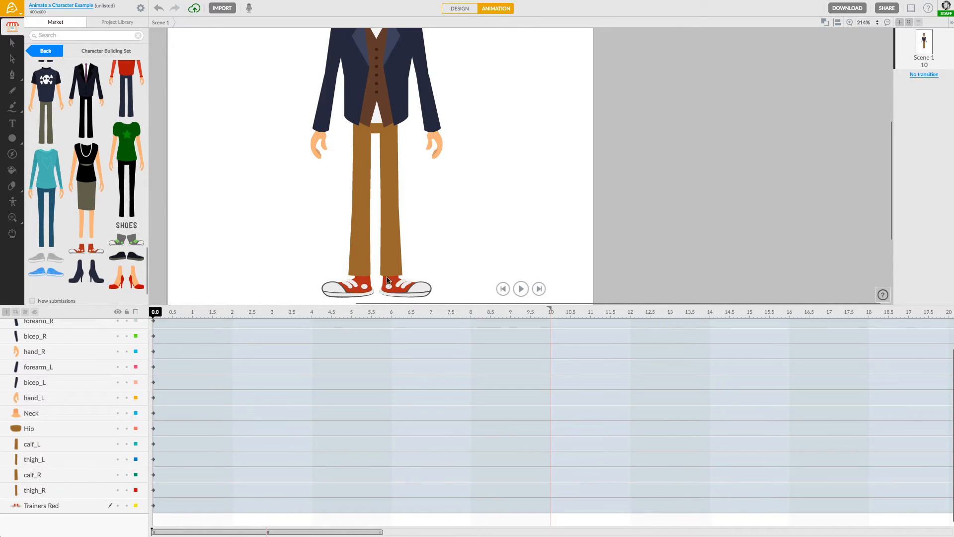
Step: Break apart the Trainers Red object into separate shoes
click(50, 505)
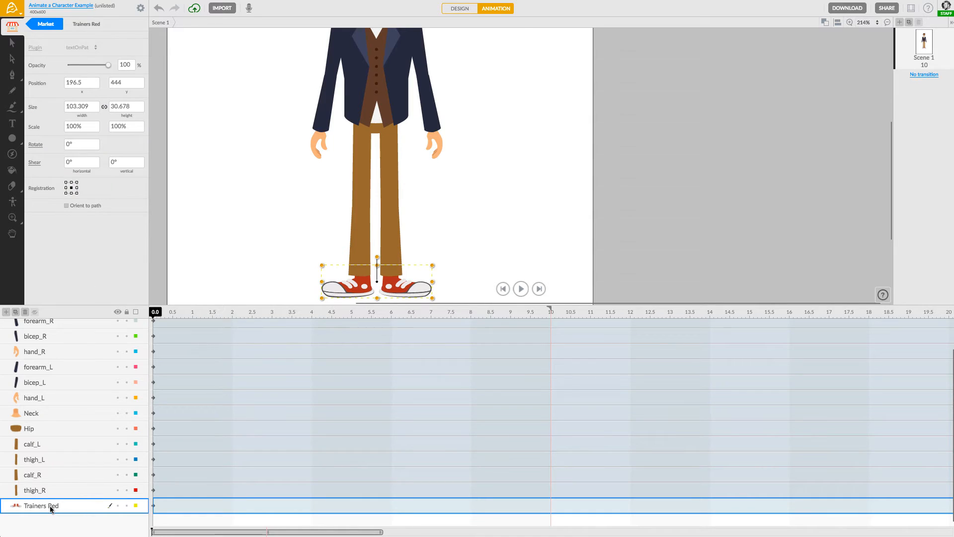
scroll(353, 289, up, 2)
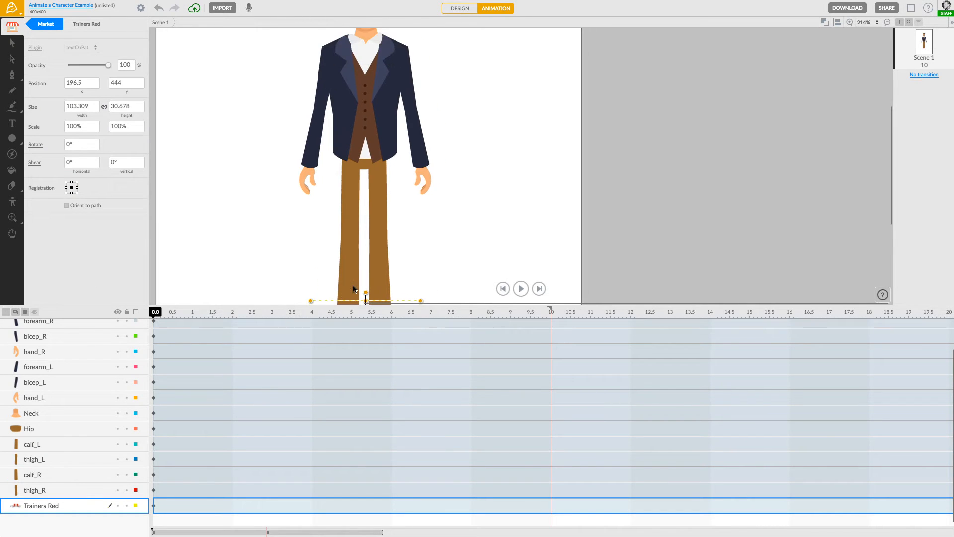
scroll(328, 293, down, 3)
scroll(328, 292, left, 2)
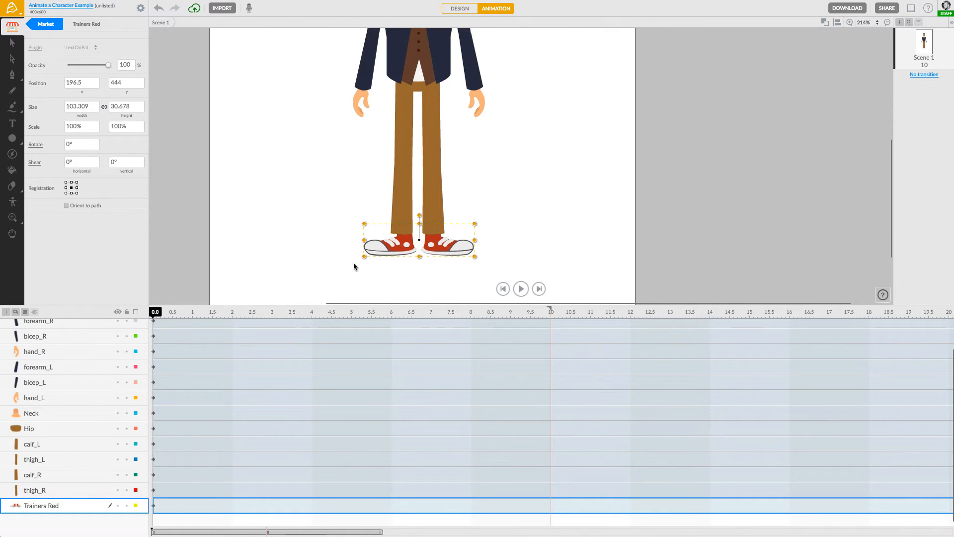
right_click(377, 250)
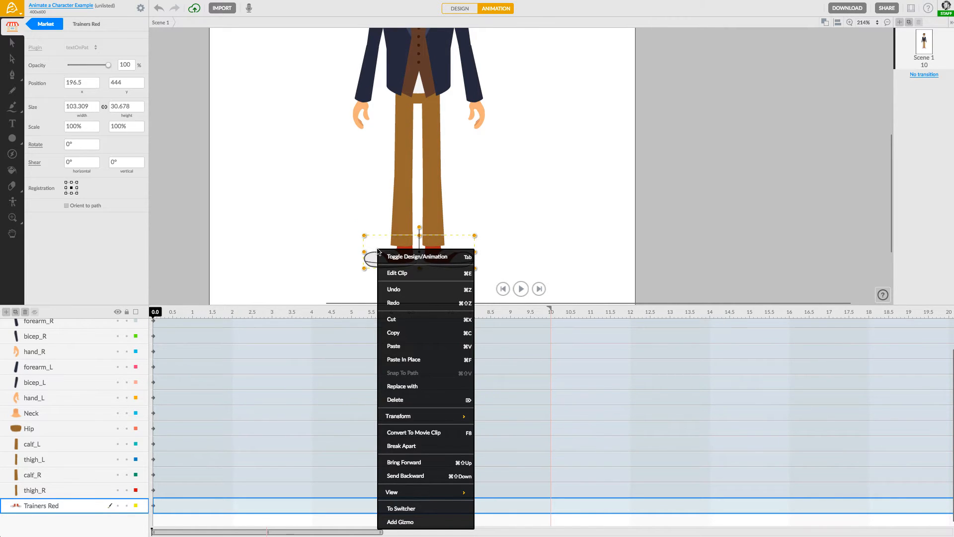
click(410, 447)
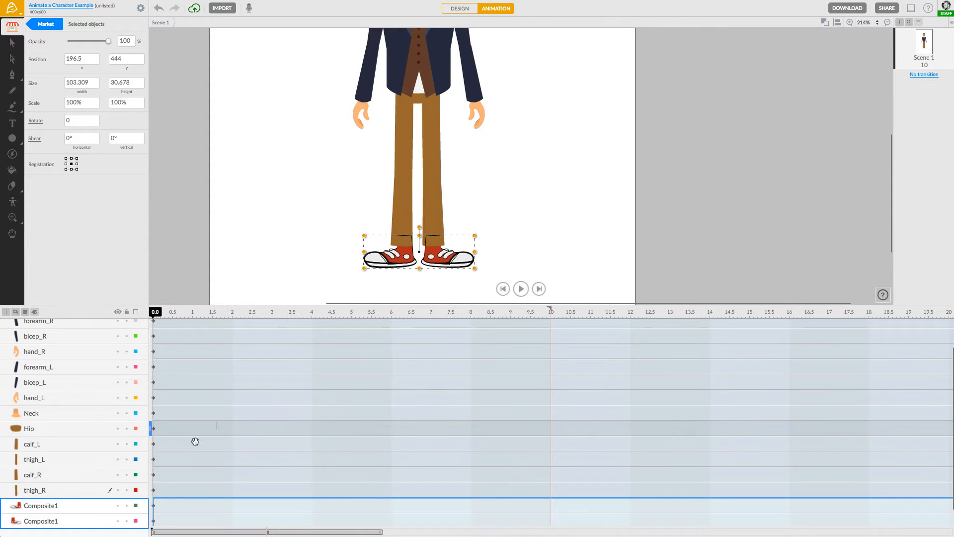
Step: Select each of the two Composite1 layers in turn to check which shoe it holds
click(68, 506)
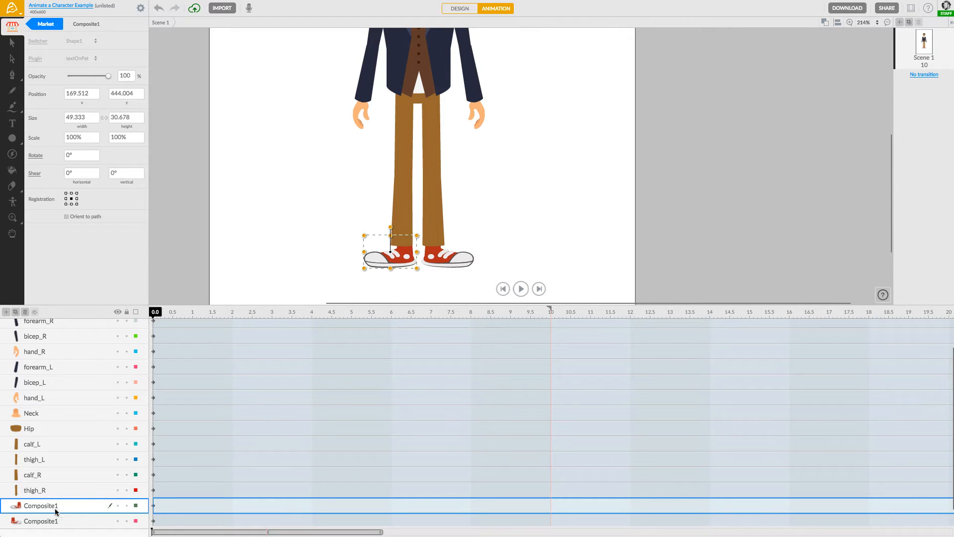
scroll(58, 524, down, 1)
click(56, 503)
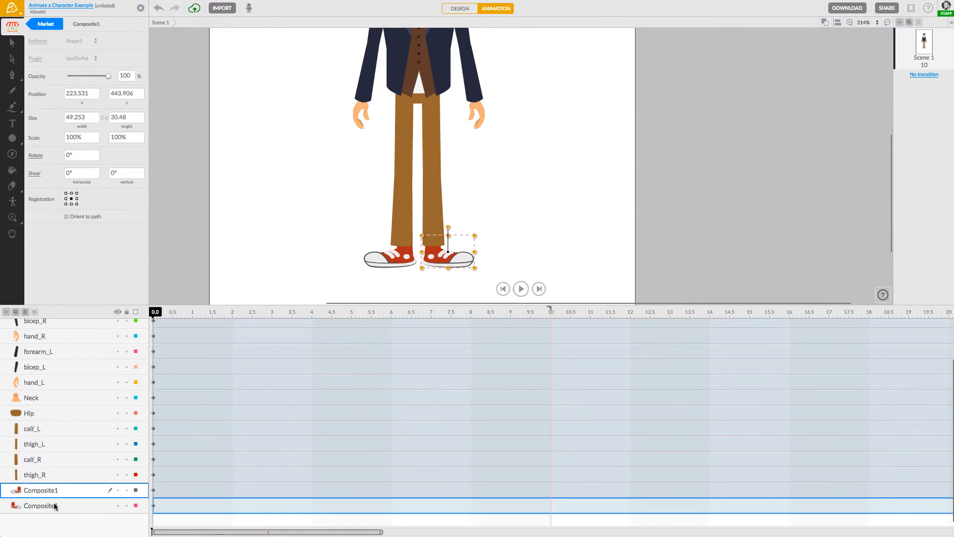
click(63, 495)
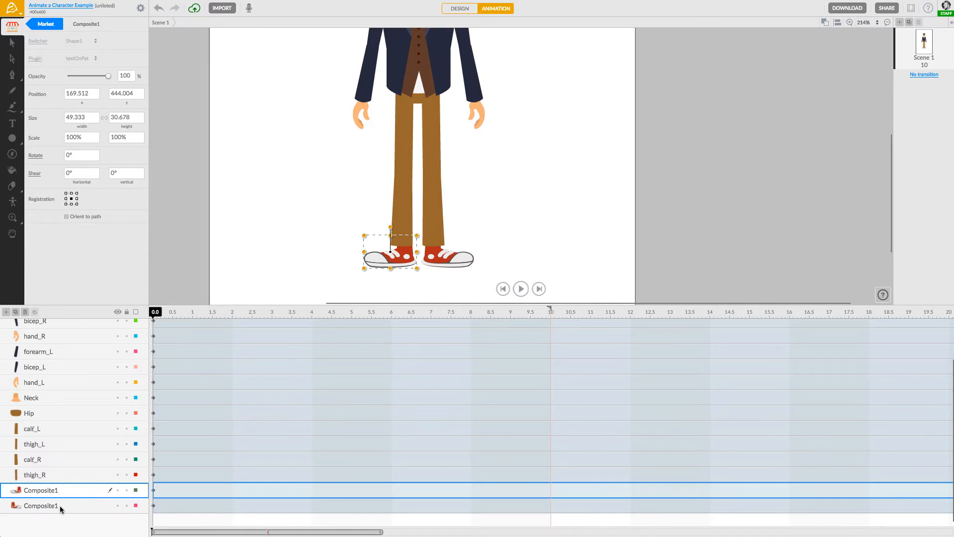
Step: Rename the Composite1 layer holding the shoe under the calf_L leg as shoe_L
click(59, 506)
click(64, 491)
double_click(45, 489)
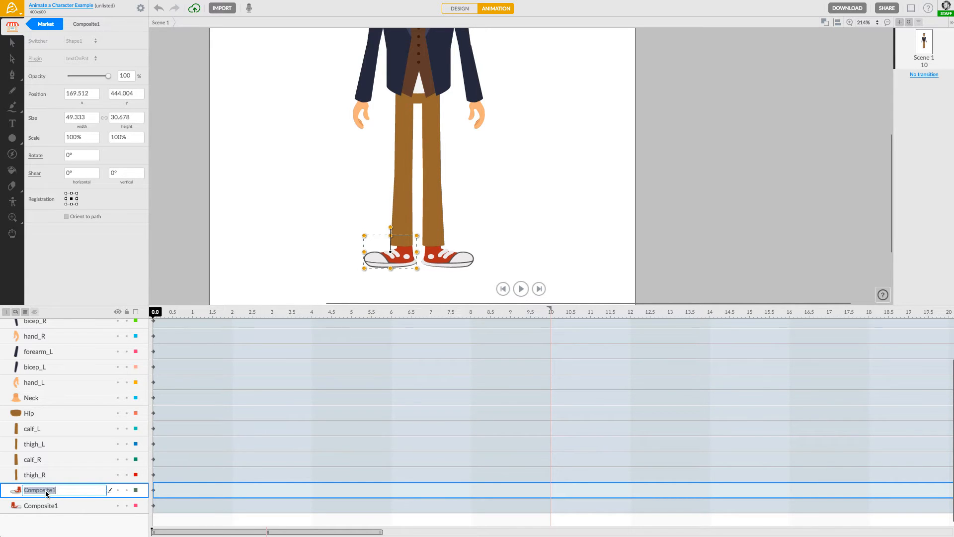
text(shoe_L)
key(Return)
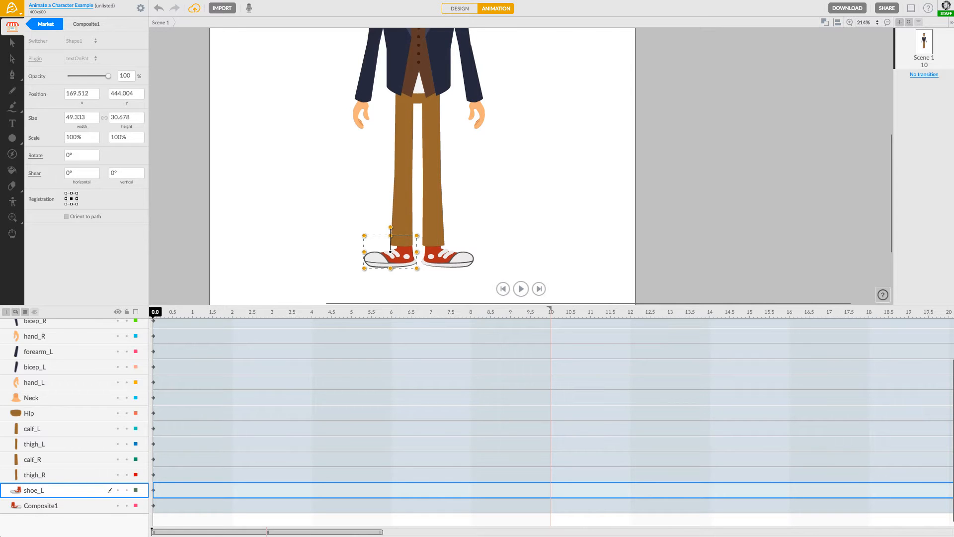
Step: Rename the remaining Composite1 layer as shoe_R and clear the selection
double_click(41, 506)
text(sho)
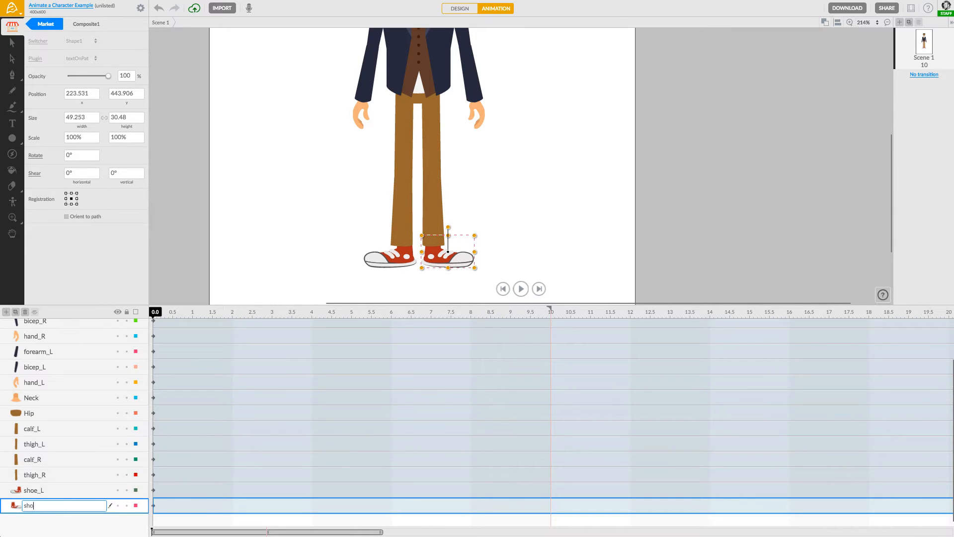
text(e_R)
key(Return)
click(317, 192)
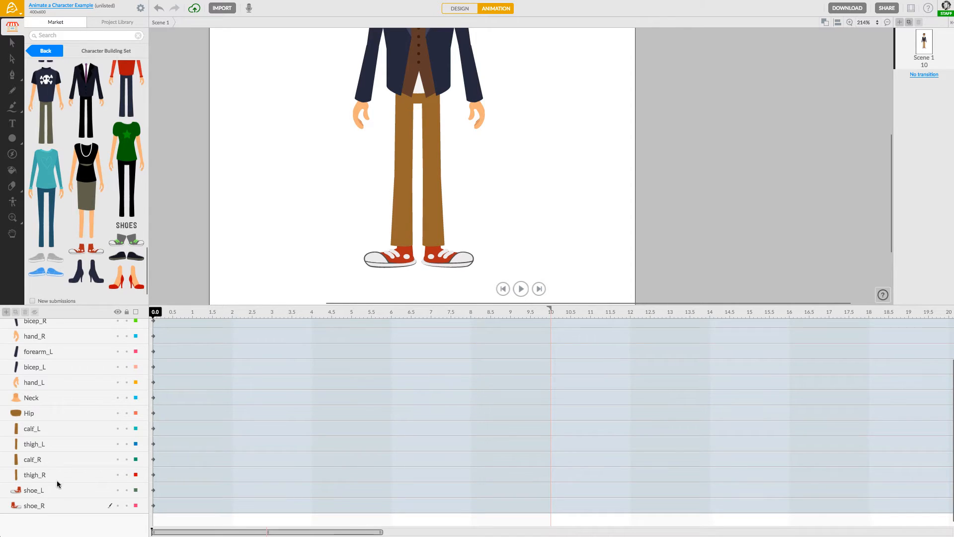
Step: Unlock the Torso and Head layers
scroll(46, 428, up, 3)
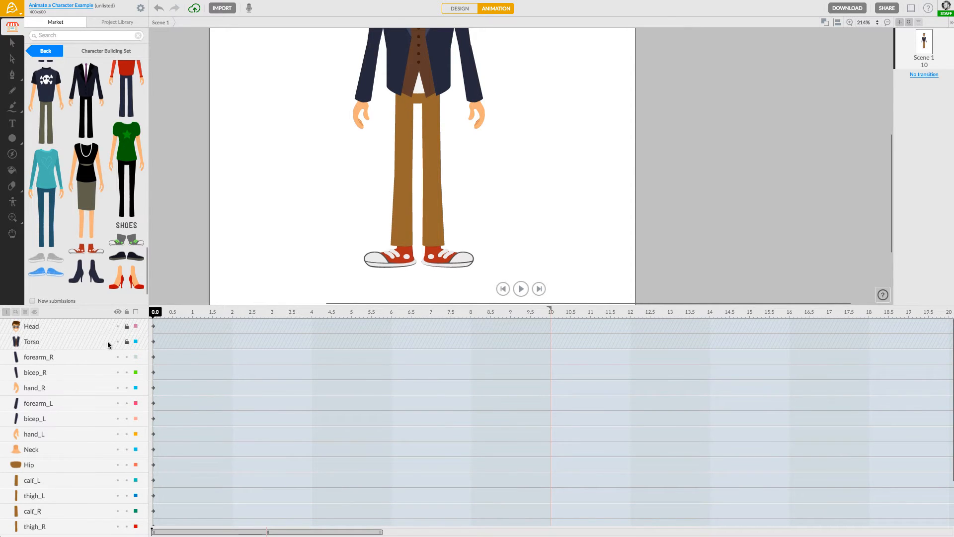
click(127, 341)
click(127, 326)
scroll(60, 347, down, 3)
scroll(59, 347, up, 3)
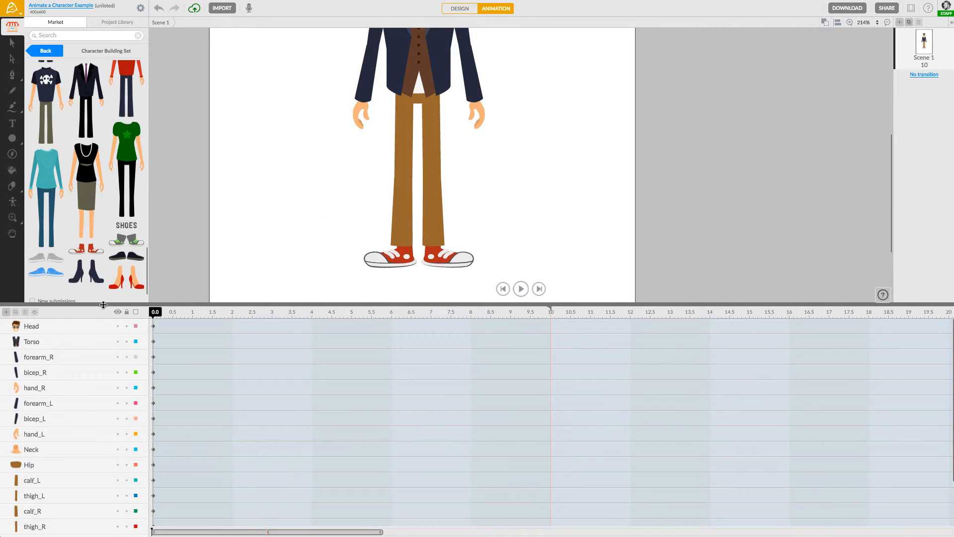
Step: Shrink the timeline to enlarge the canvas area, and look over the complete character and its layer list
drag(102, 298, 90, 432)
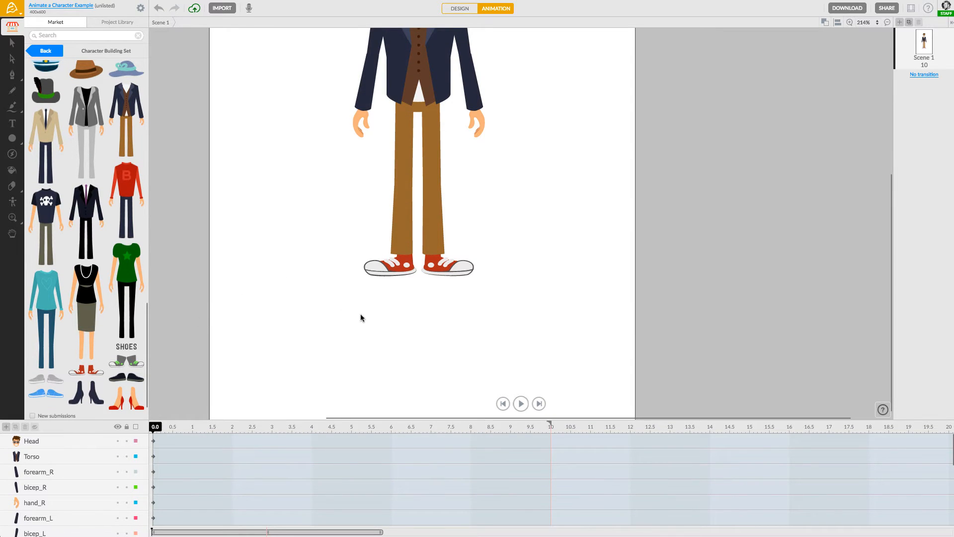
click(12, 42)
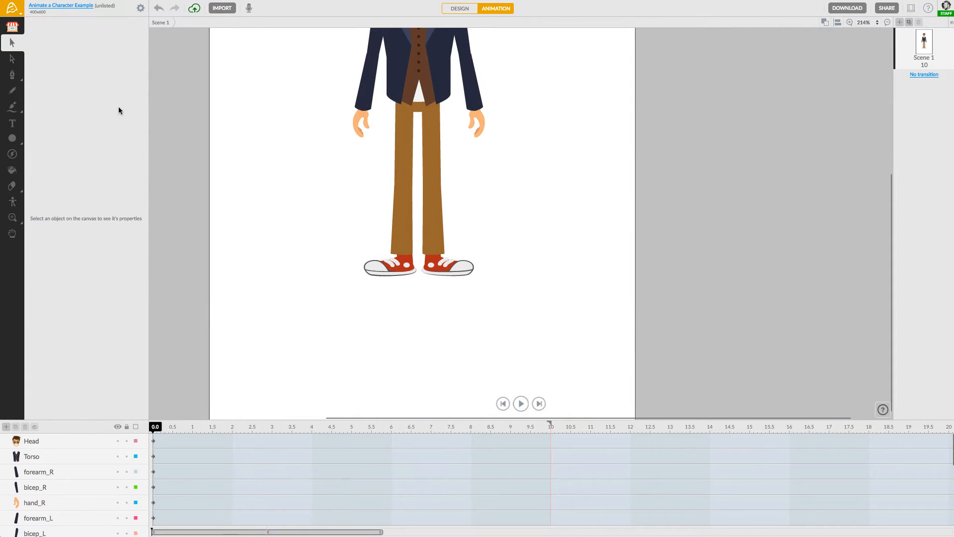
scroll(348, 313, down, 3)
scroll(288, 106, down, 2)
scroll(356, 260, up, 5)
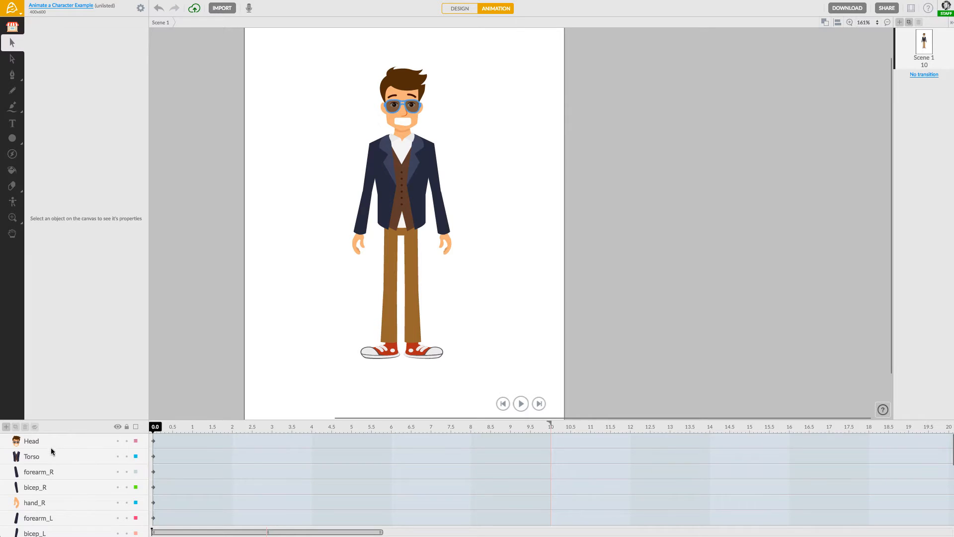
scroll(51, 449, down, 5)
scroll(50, 449, up, 5)
Step: Duplicate the Animate a Character Example project
click(13, 10)
mouse_move(15, 28)
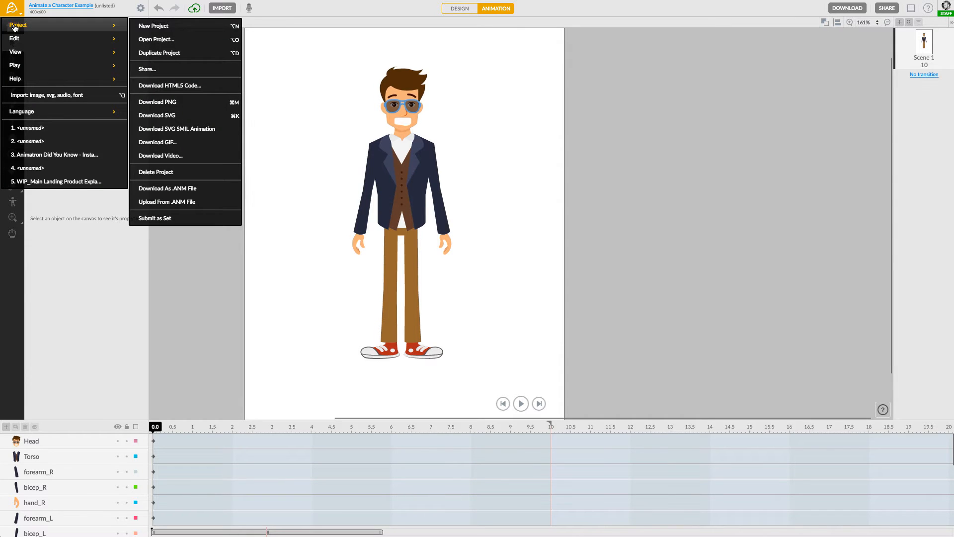
click(175, 53)
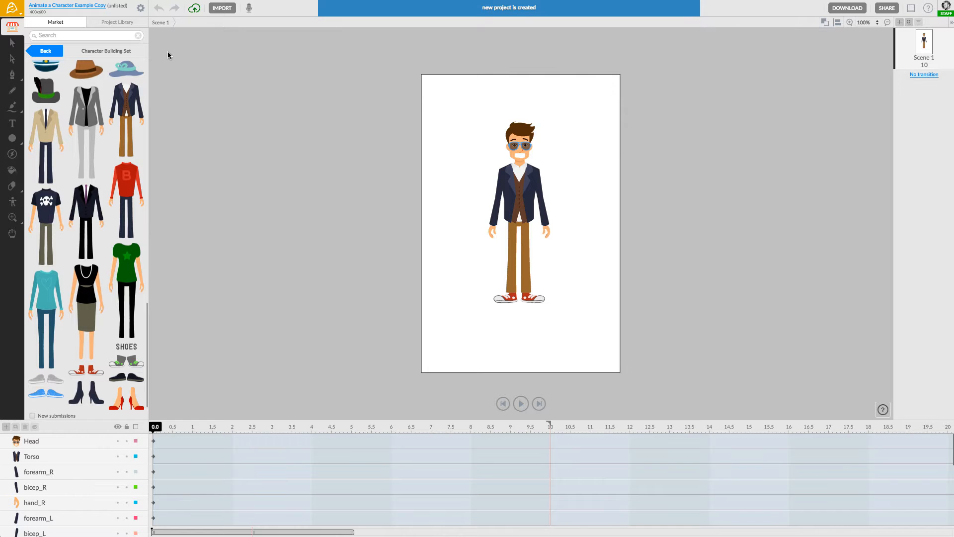
Step: Rename the duplicated project as Puppet Character (No Bones)
click(141, 9)
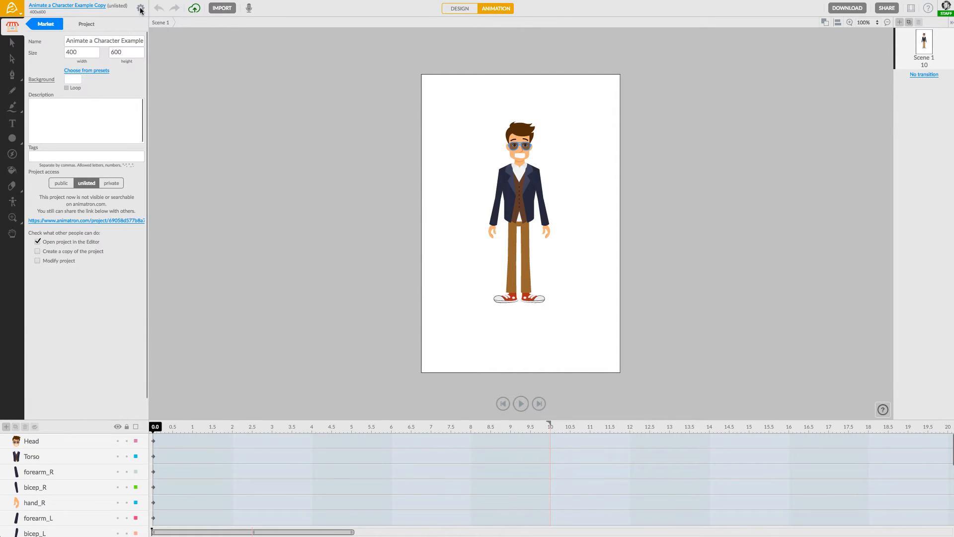
click(111, 45)
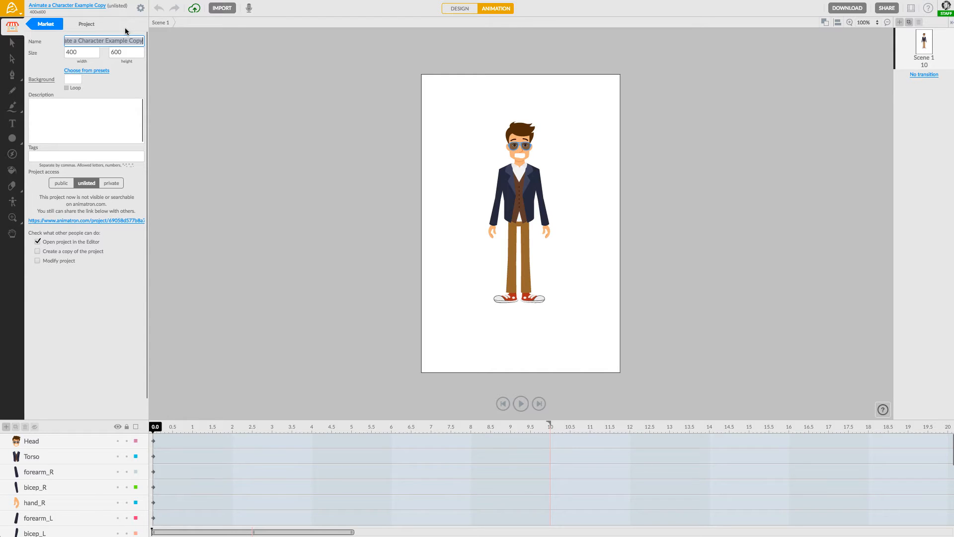
text(Puppet Character (N)
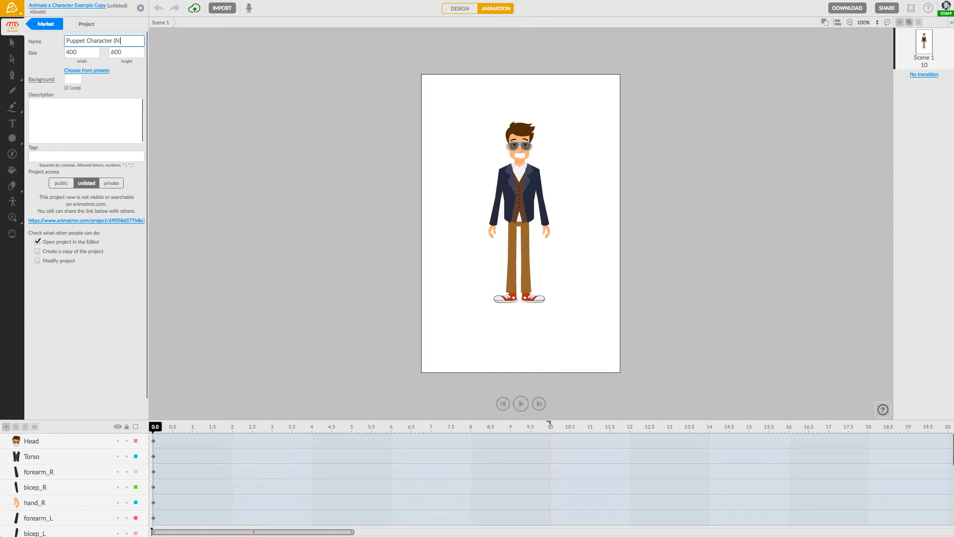
text(Bones)
key(Return)
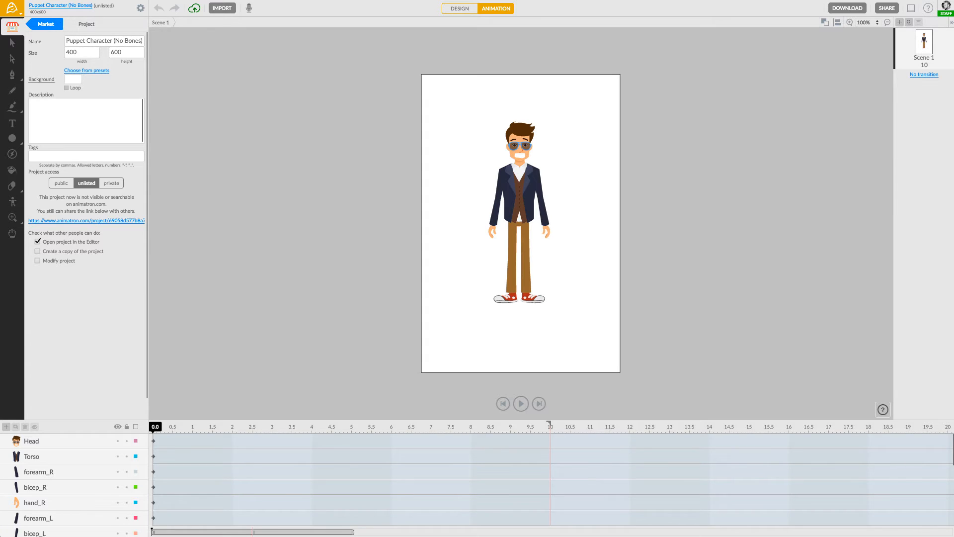
Step: Duplicate the Puppet Character (No Bones) project
click(13, 8)
mouse_move(60, 24)
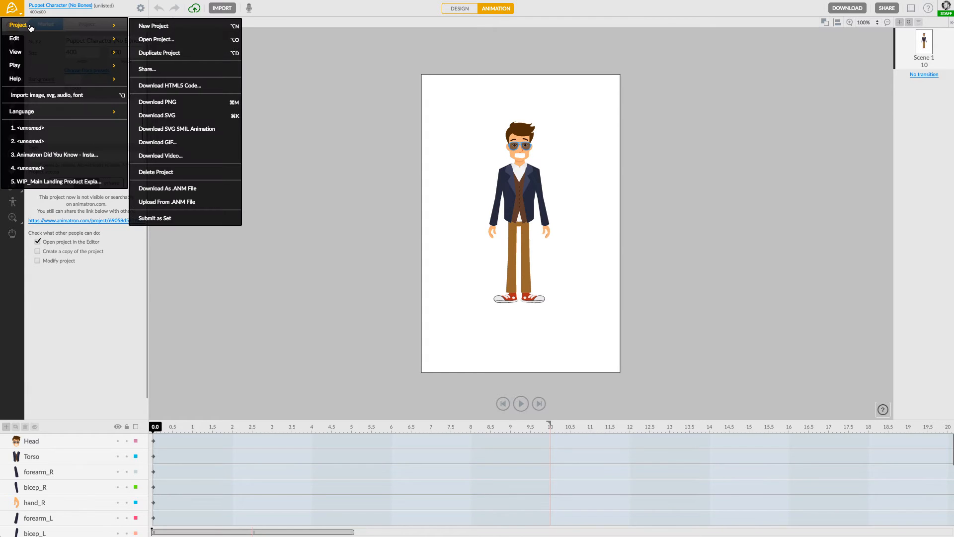
click(170, 52)
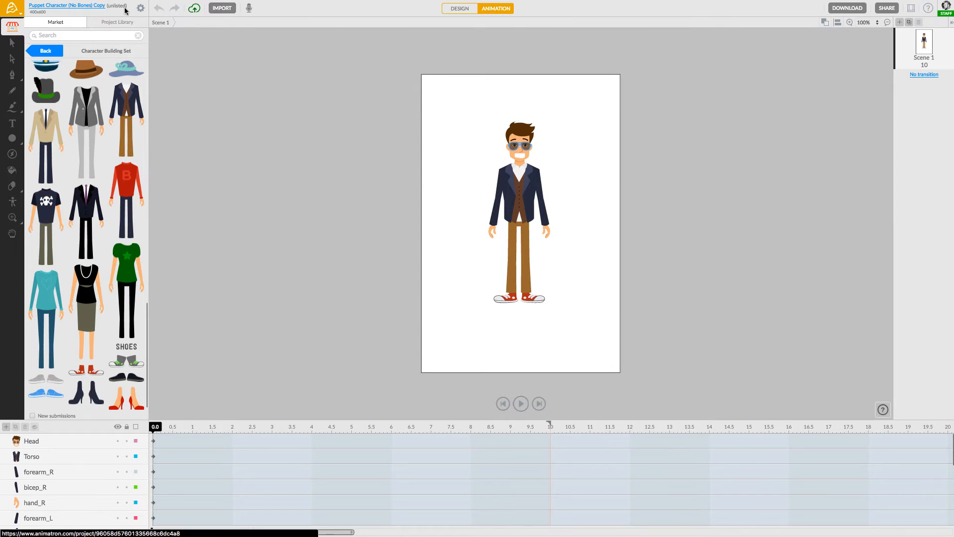
Step: Rename the new project copy as Puppet Character (Bone Prep) and close the project settings
click(140, 10)
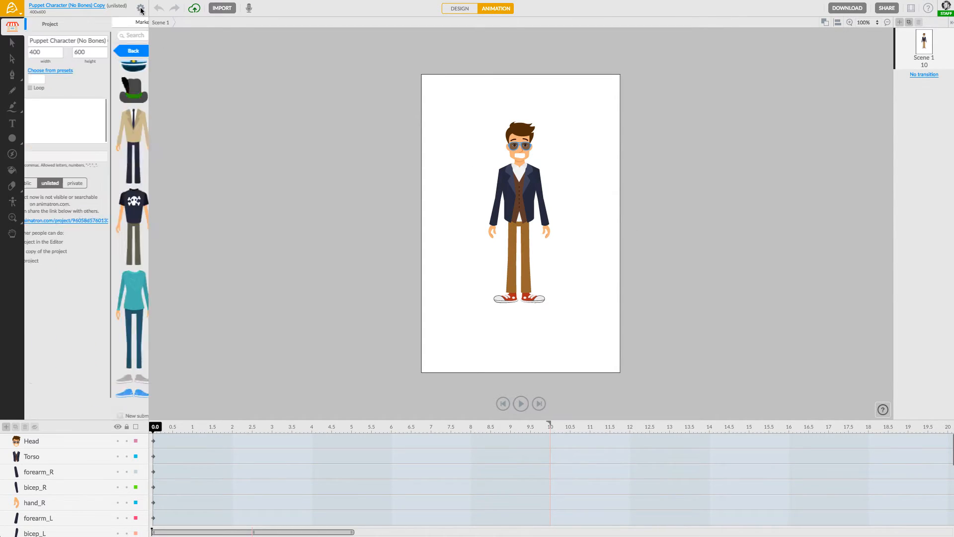
click(124, 44)
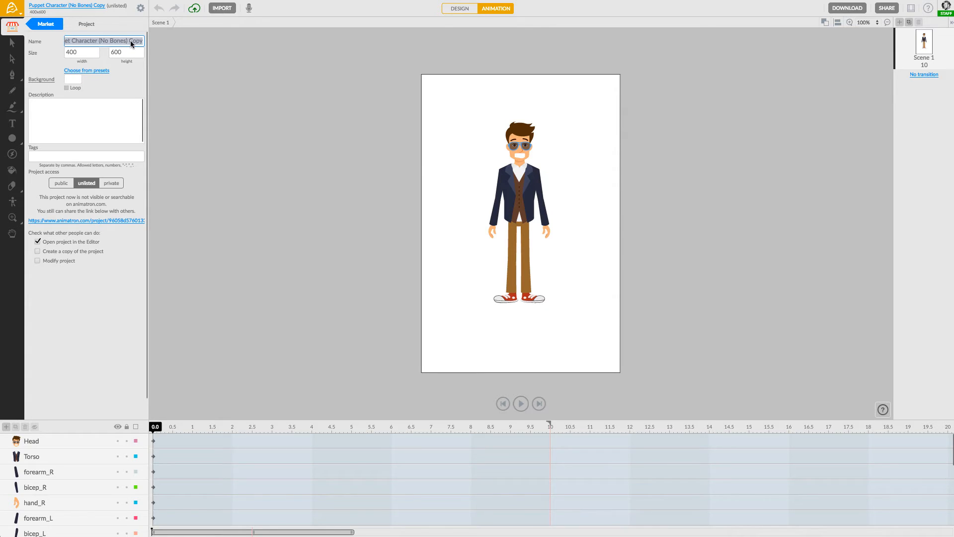
click(131, 41)
click(95, 43)
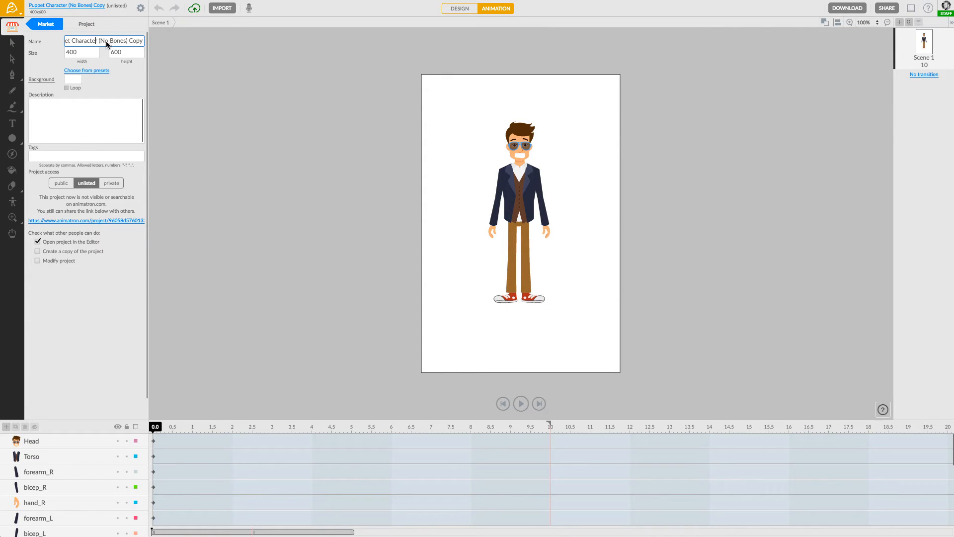
drag(107, 43, 142, 41)
key(BackSpace)
key(Home)
text(Bone)
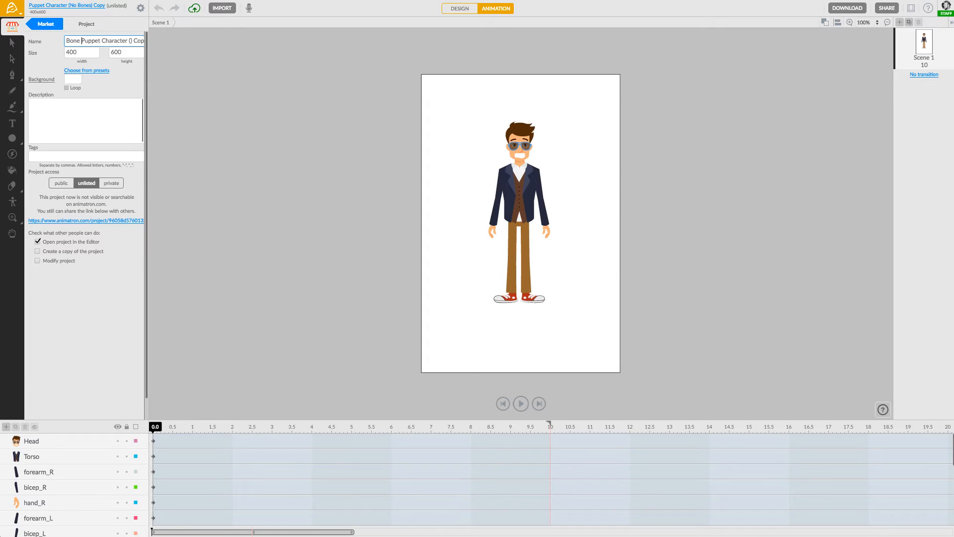
key(BackSpace)
key(BackSpace)
key(BackSpace)
key(BackSpace)
key(BackSpace)
text(Bone Prep)
key(BackSpace)
key(BackSpace)
key(BackSpace)
key(BackSpace)
key(Return)
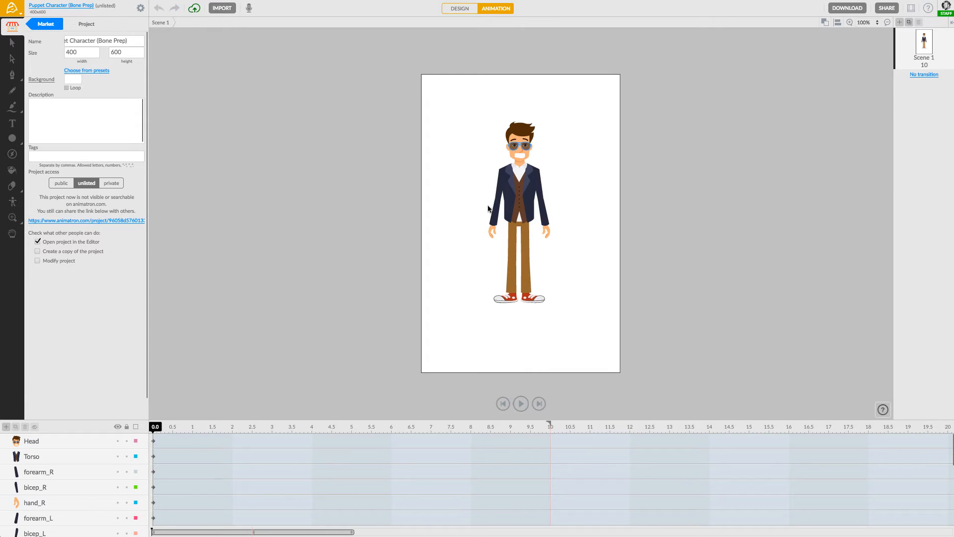
click(582, 255)
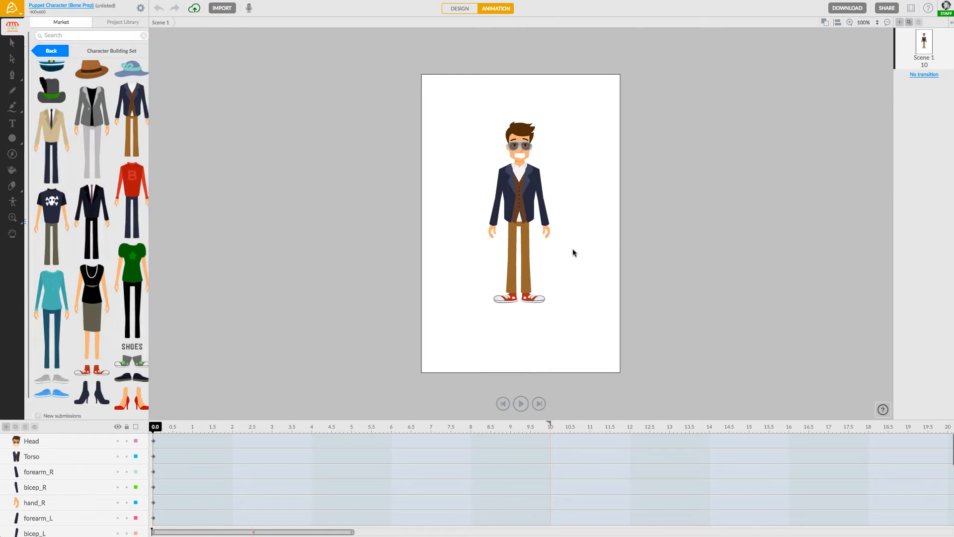
Step: Move the Head straight up to about x 196, y 109, leaving a gap above the neck
scroll(541, 234, up, 5)
scroll(505, 213, down, 2)
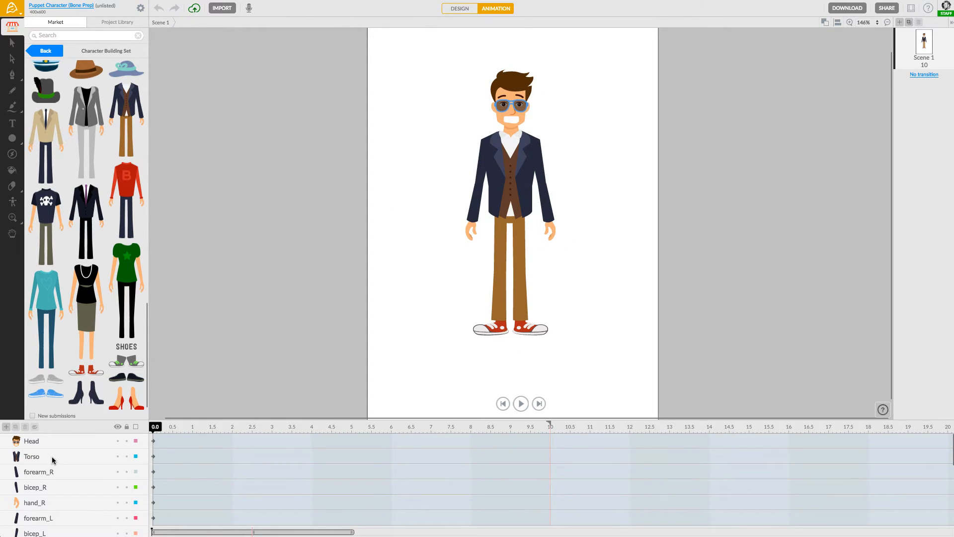
scroll(104, 447, down, 5)
scroll(105, 450, up, 5)
drag(511, 107, 509, 77)
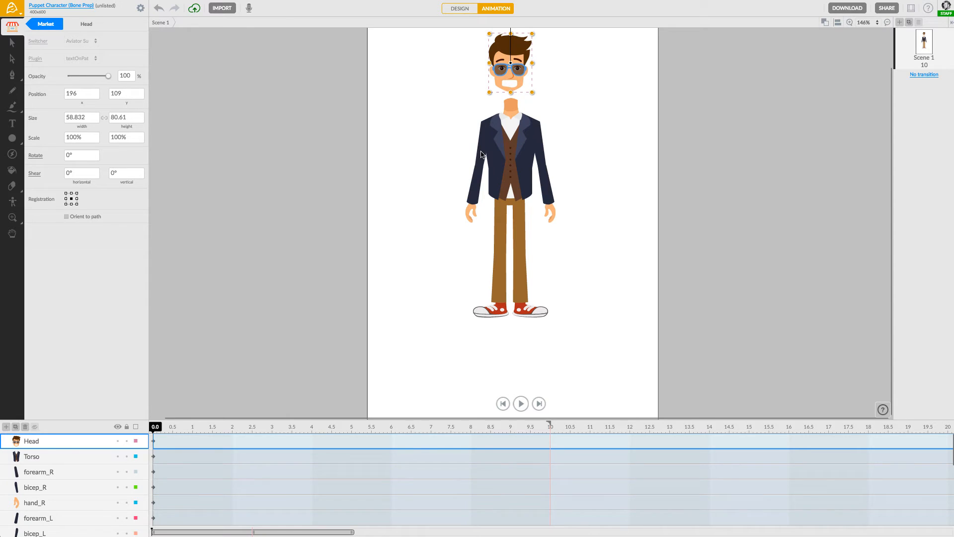
Step: Spread out the left arm by moving bicep_L to about 135, 225, forearm_L below it, and hand_L to about 106, 344
drag(482, 150, 467, 151)
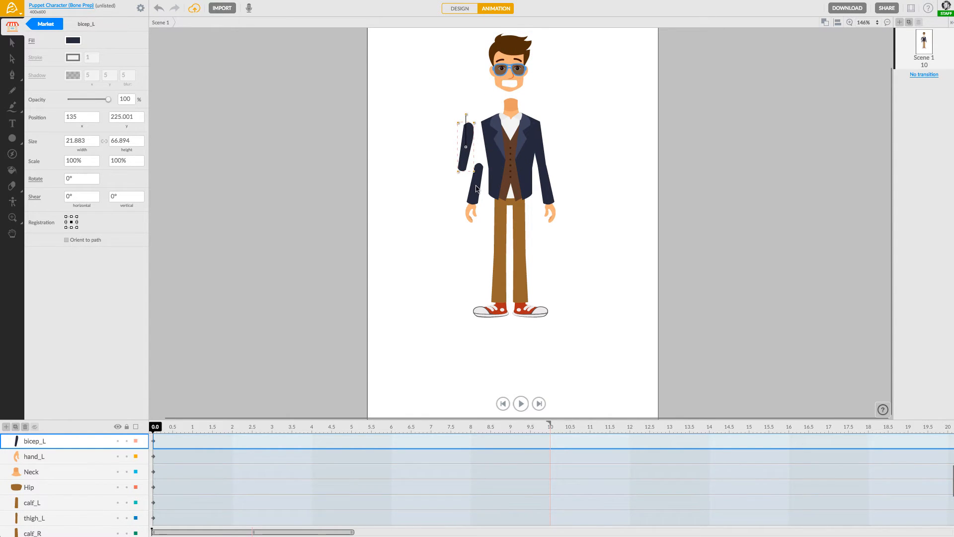
drag(475, 187, 447, 244)
click(474, 223)
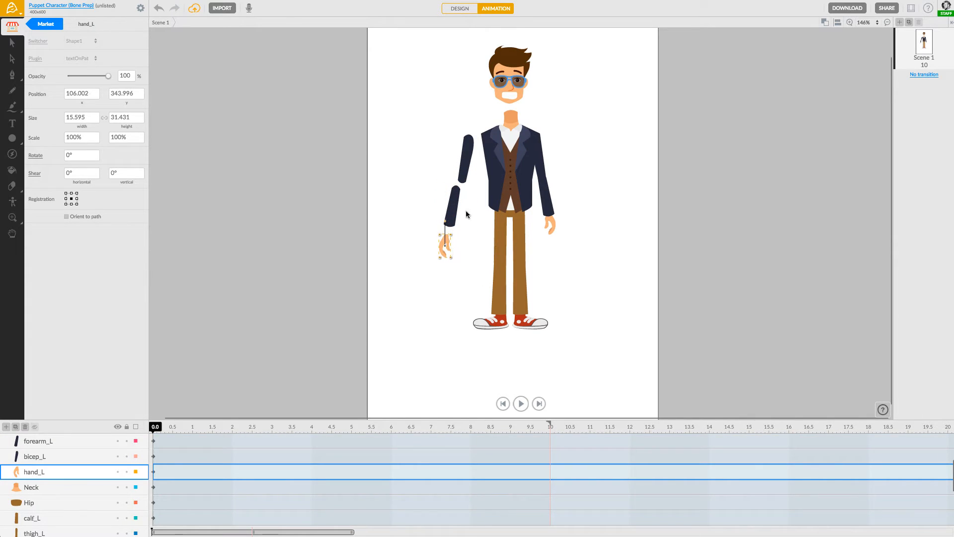
click(423, 197)
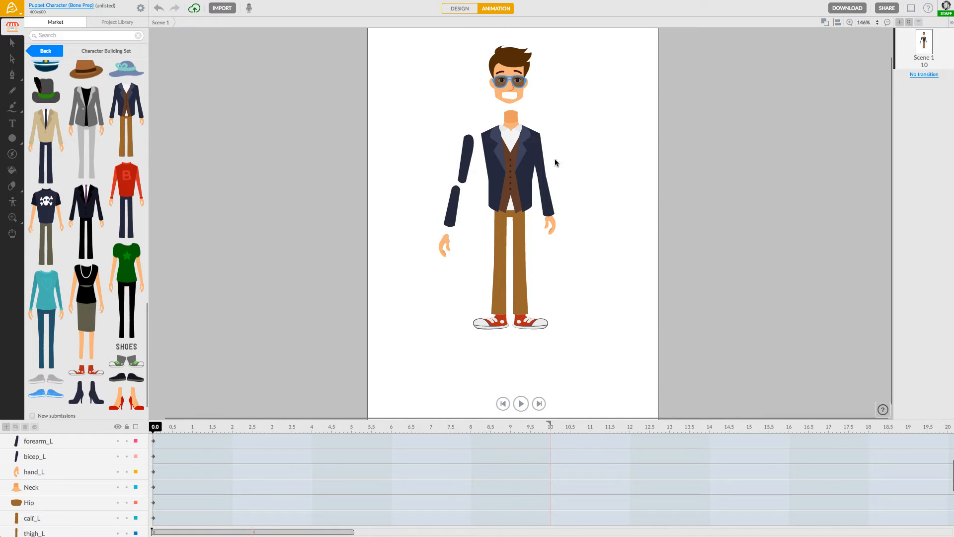
Step: Spread out the right arm by moving bicep_R and forearm_R outward and hand_R to about 286, 340
drag(542, 164, 553, 165)
drag(547, 197, 574, 240)
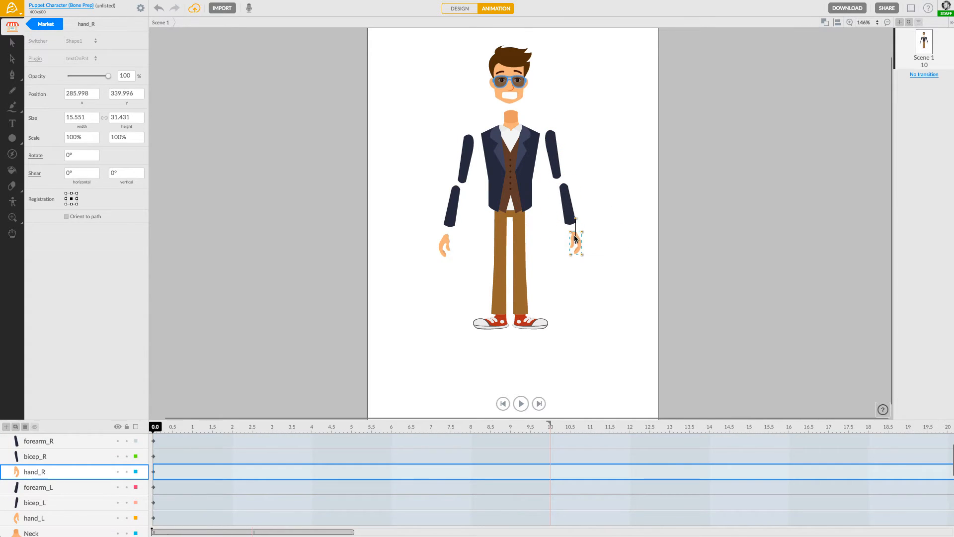
click(475, 251)
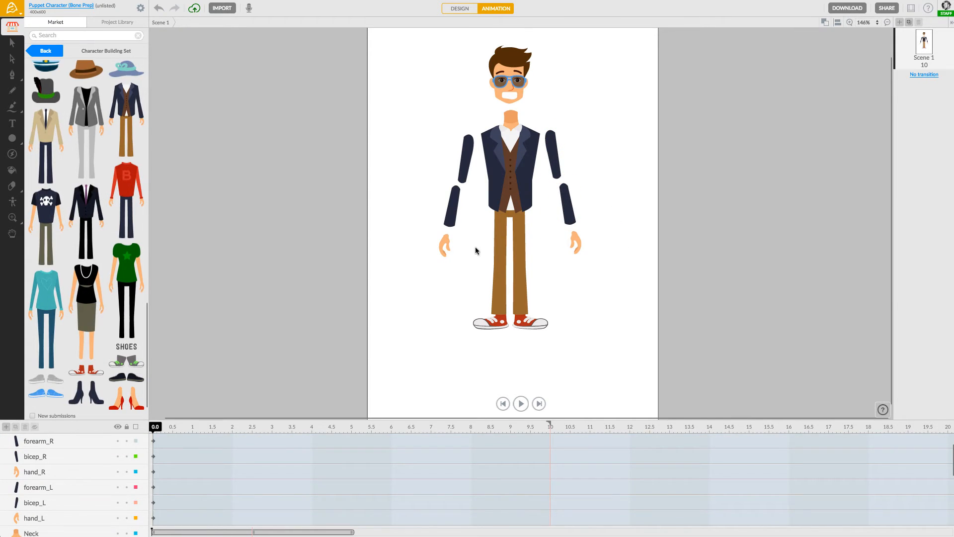
Step: Move both legs and shoes together down to about 197, 395, separating them from the Hip
click(509, 216)
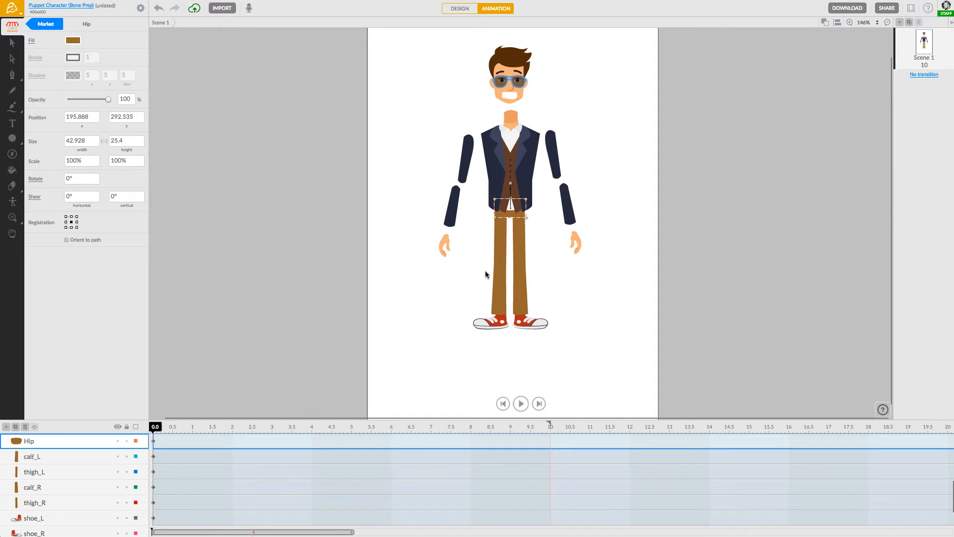
drag(476, 241, 551, 341)
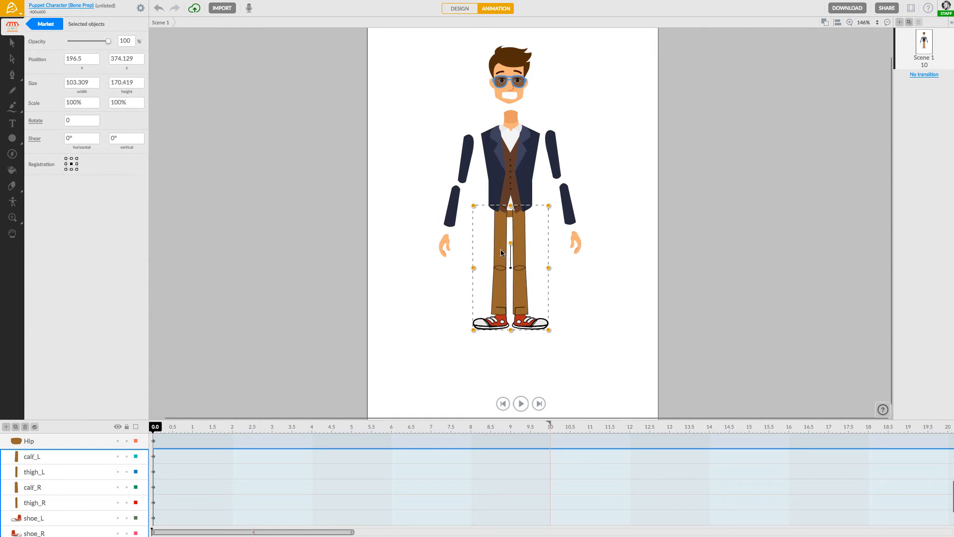
drag(500, 261, 500, 268)
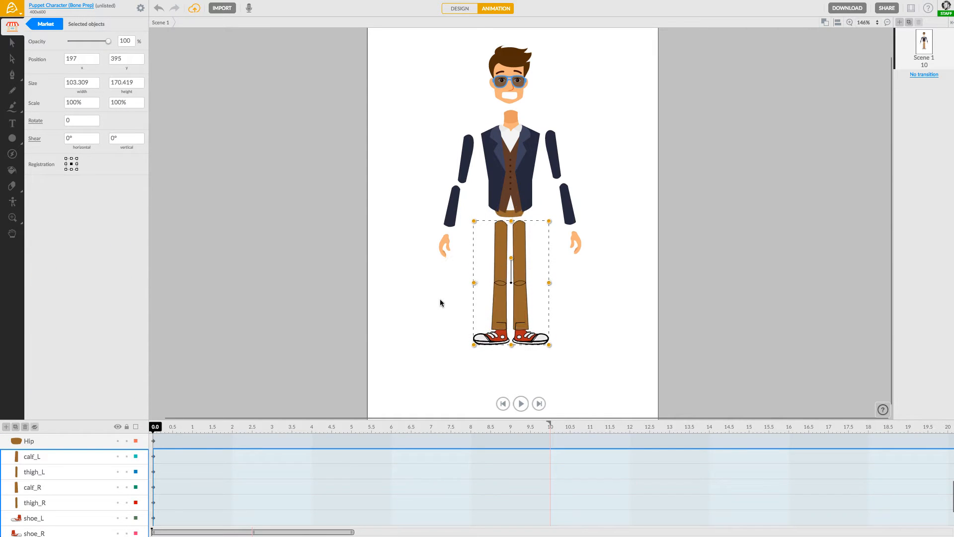
click(434, 303)
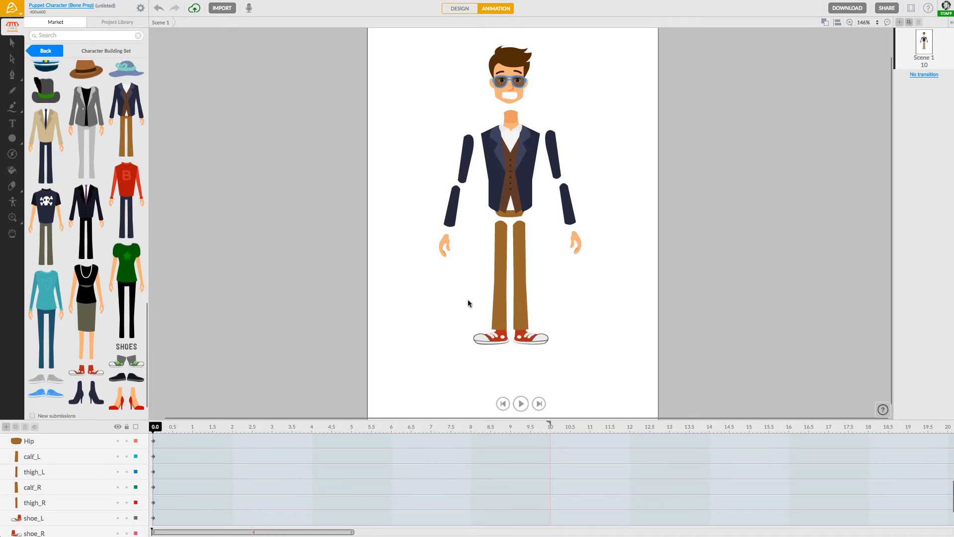
Step: Move calf_L and shoe_L together down and outward, leaving a gap below thigh_L
drag(469, 304, 502, 348)
mouse_move(503, 301)
mouse_down()
mouse_move(484, 309)
mouse_move(493, 314)
mouse_up()
click(427, 342)
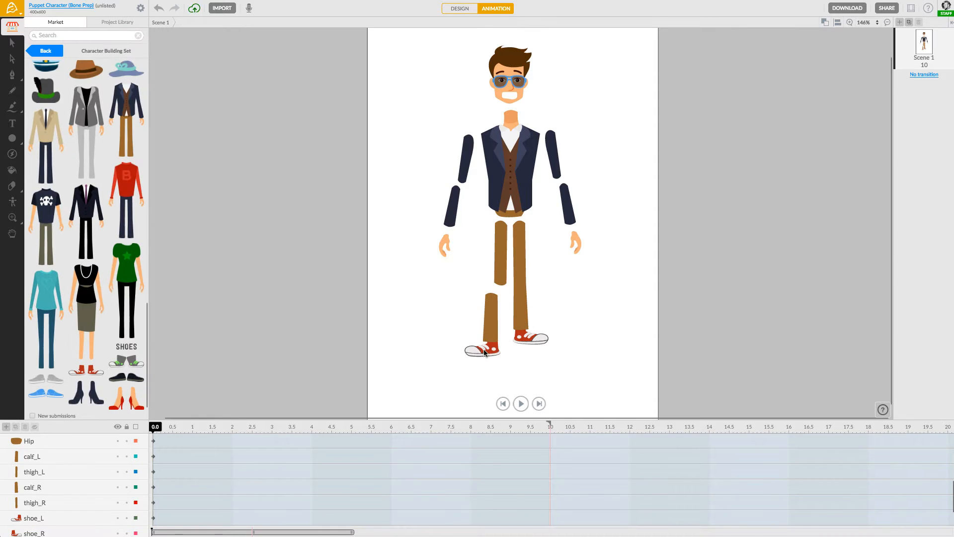
Step: Separate shoe_L from calf_L, and move calf_R and shoe_R down and outward to match, with shoe_R at about 250, 497
drag(484, 352, 476, 363)
click(462, 320)
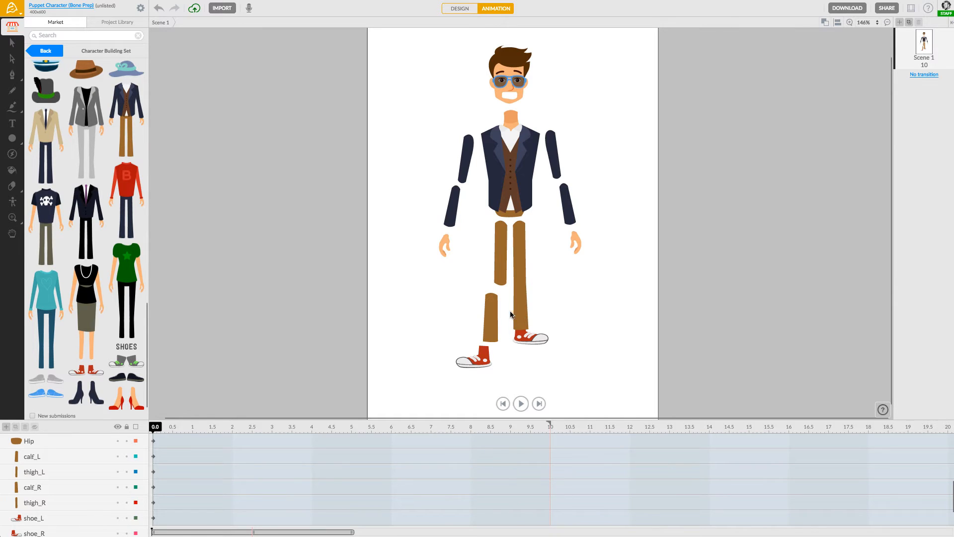
drag(524, 319, 541, 365)
click(600, 332)
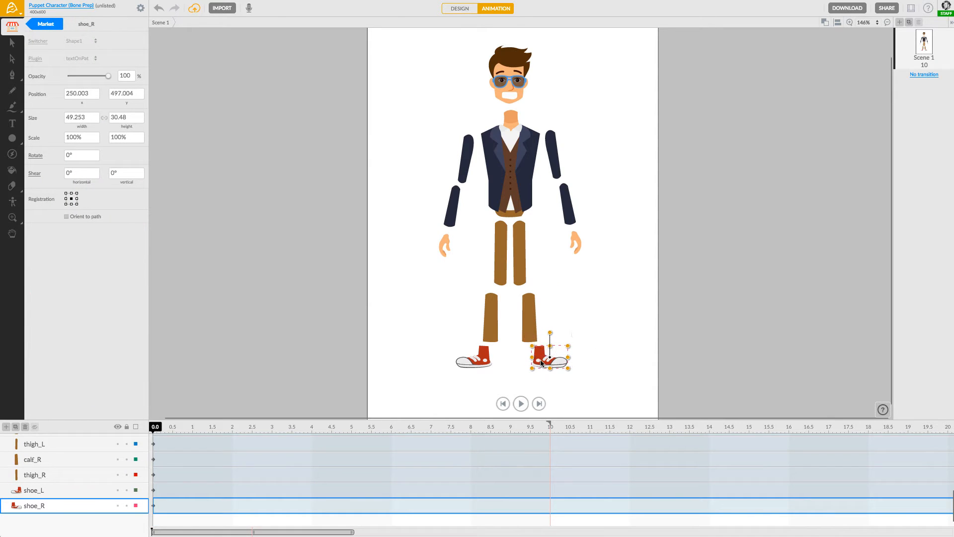
click(574, 332)
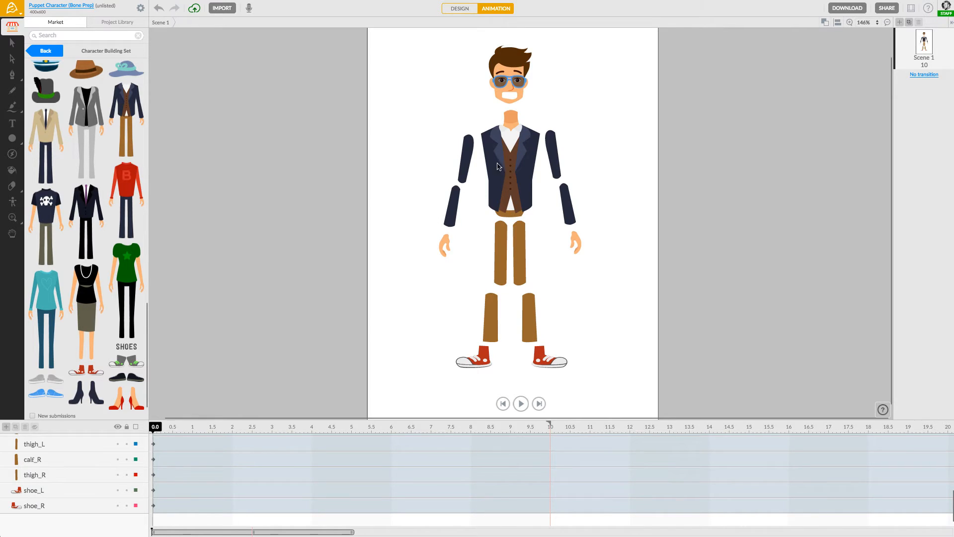
Step: Separate the Head, Neck and Torso by moving the Head up, the Neck to 194, 159 and the Torso to 194, 239
click(508, 86)
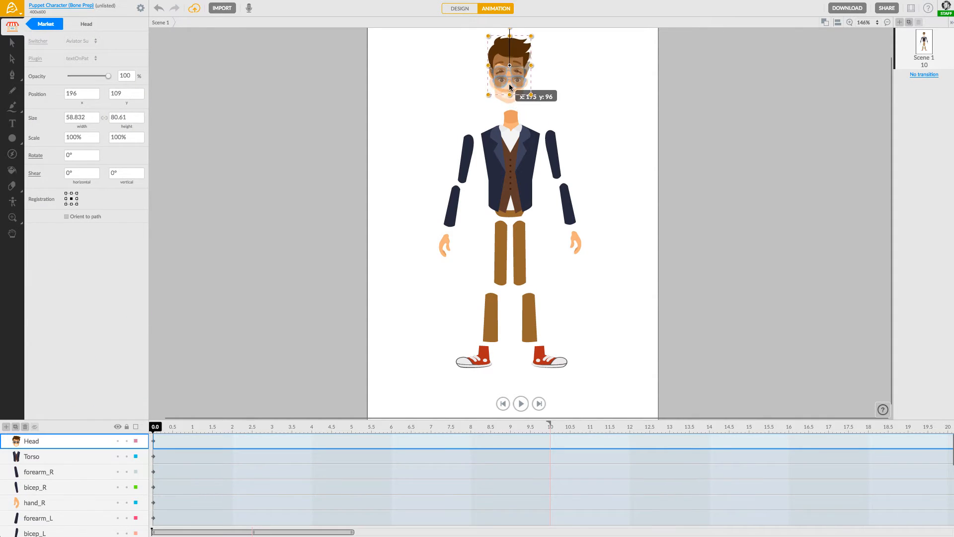
click(509, 115)
drag(509, 114, 507, 109)
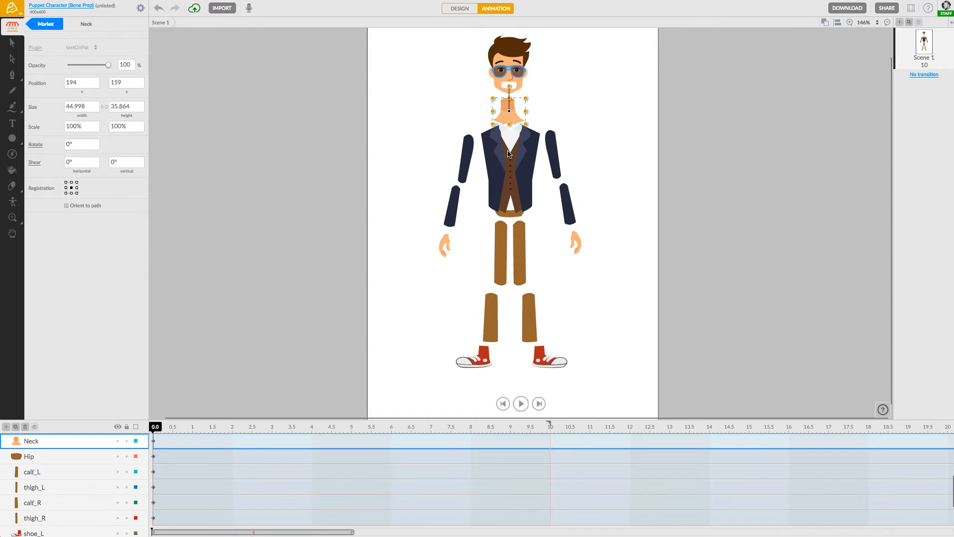
drag(508, 155, 506, 155)
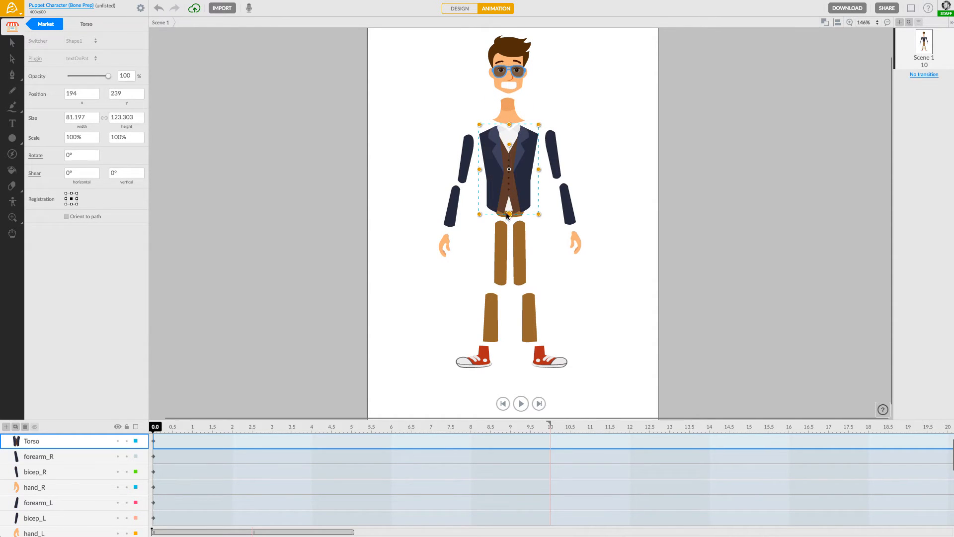
drag(468, 218, 554, 374)
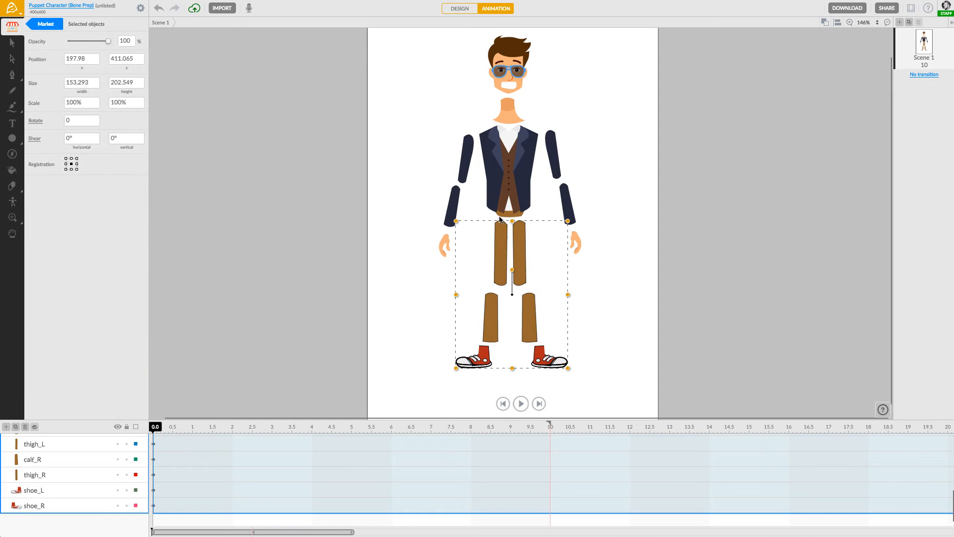
drag(467, 213, 549, 370)
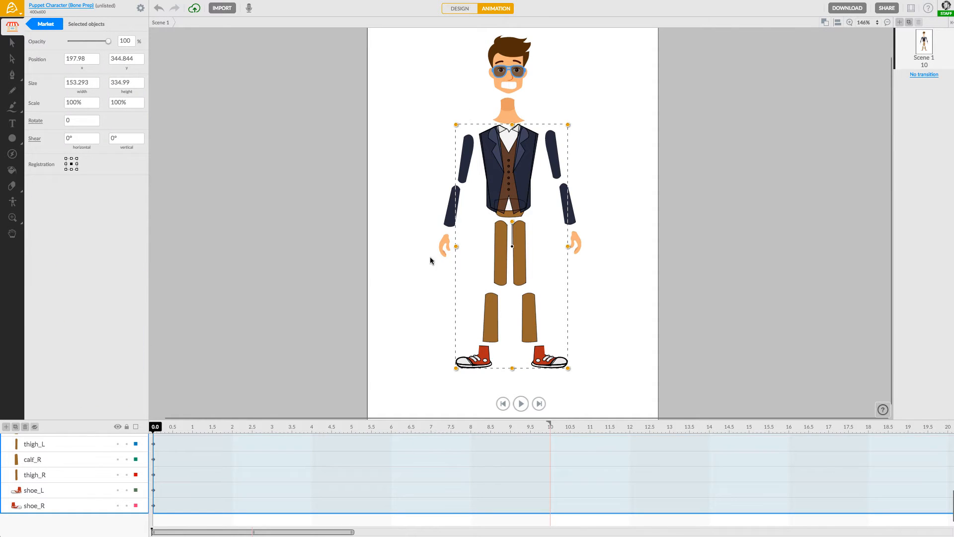
drag(478, 389, 539, 217)
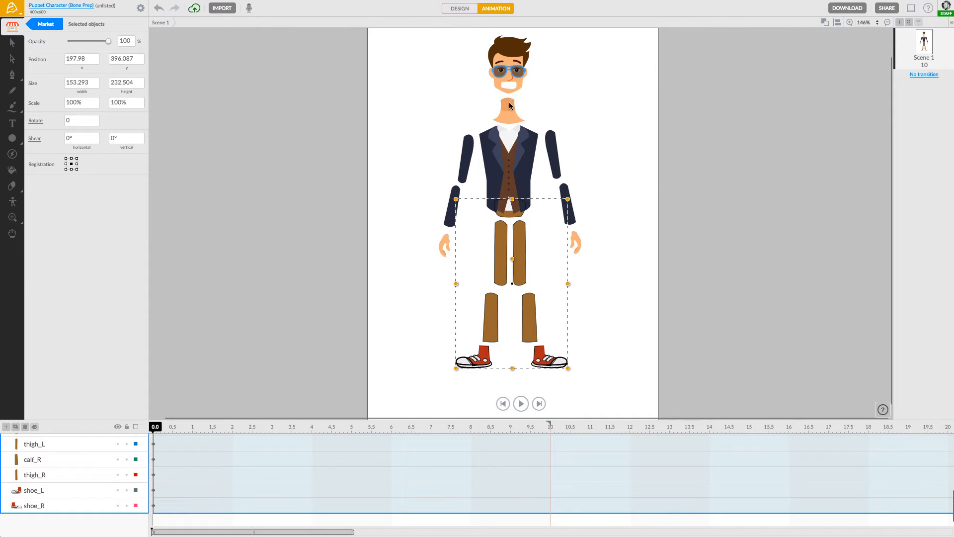
click(445, 114)
click(12, 43)
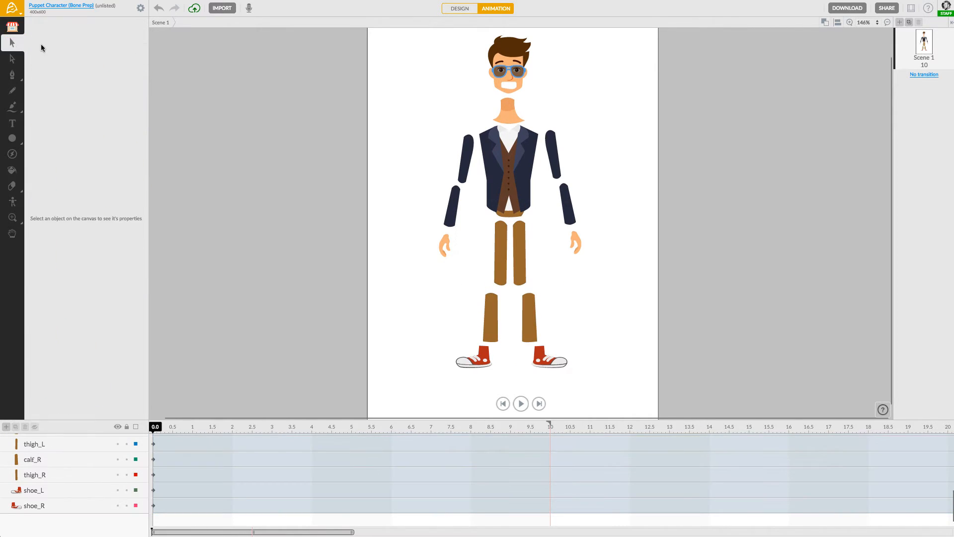
Step: Move the Neck down into the Torso's collar to about 194, 184, and check the Torso group's contents
scroll(497, 64, up, 5)
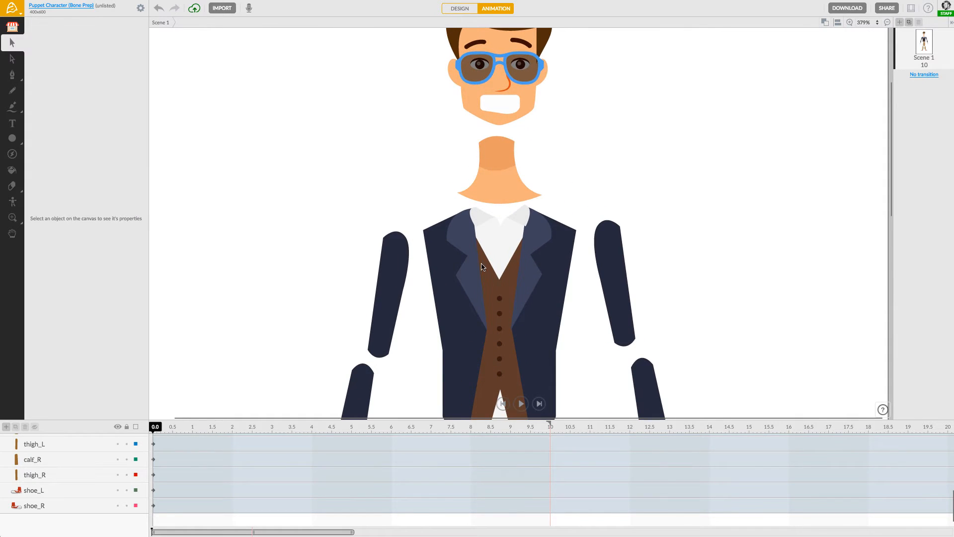
scroll(481, 267, down, 1)
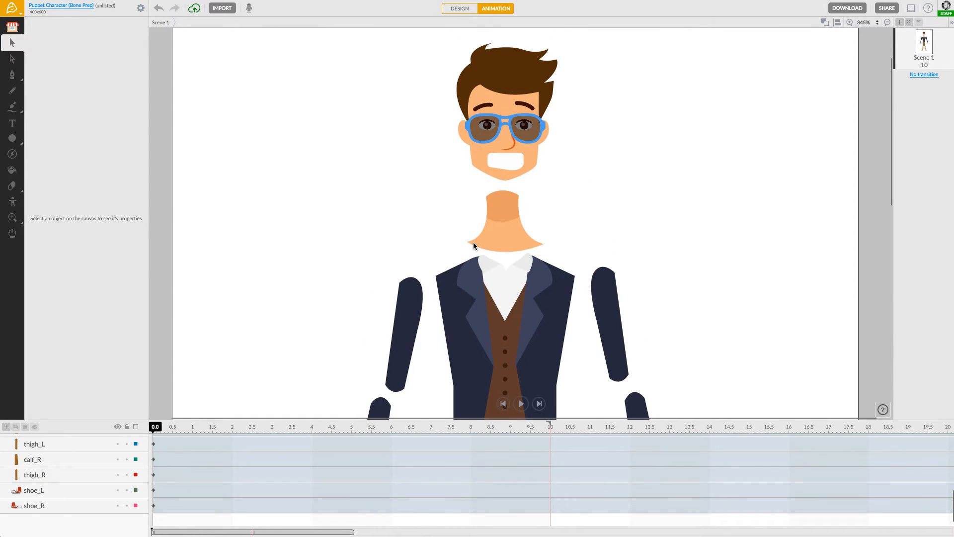
click(500, 220)
drag(500, 231, 506, 265)
double_click(506, 266)
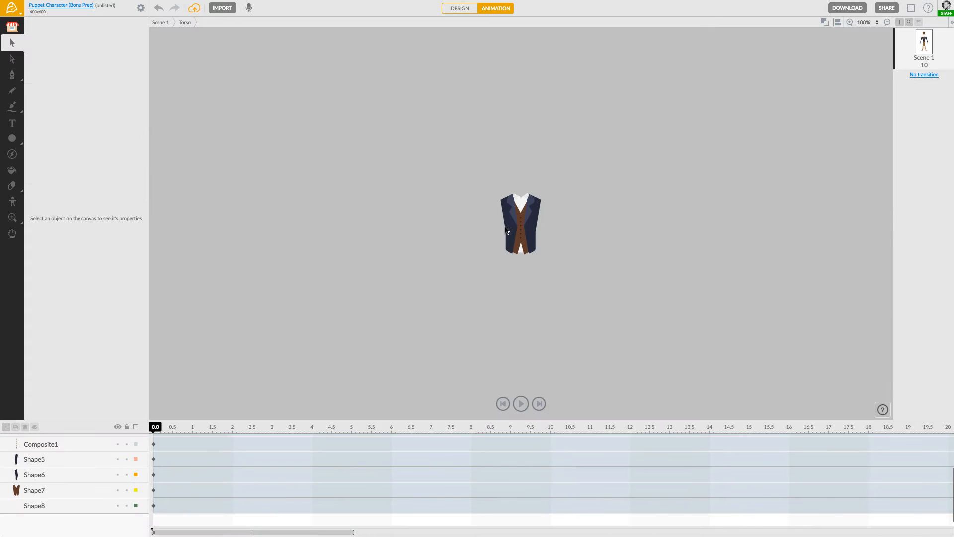
click(160, 22)
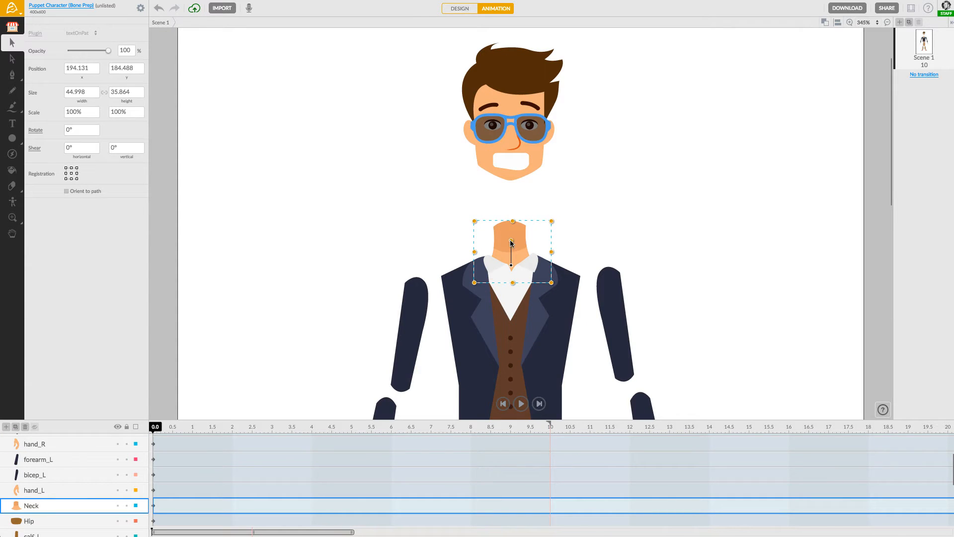
Step: Try rotating the Neck about its joint, undo the rotation, and move the Neck back up clear of the Torso
mouse_move(512, 242)
mouse_down()
mouse_move(519, 244)
mouse_move(509, 244)
mouse_up()
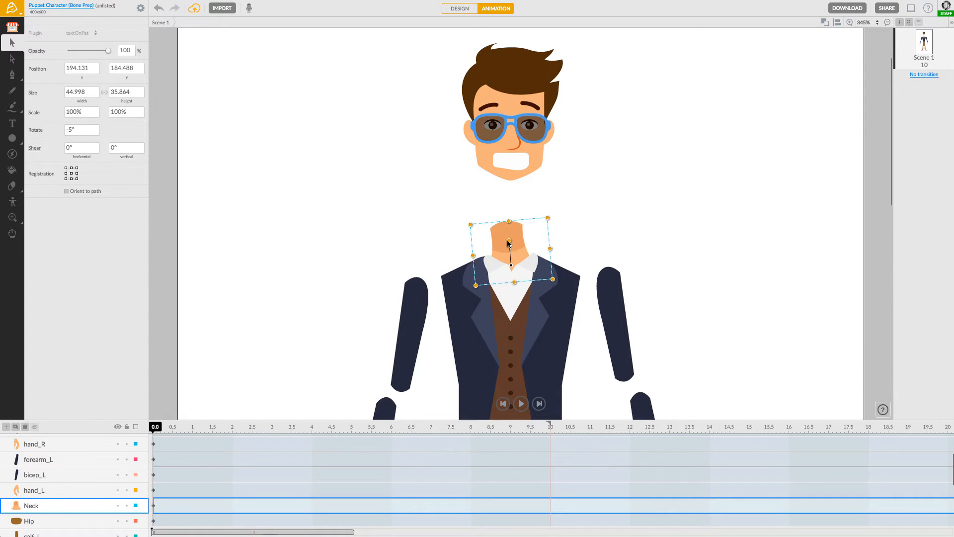
key(ctrl+z)
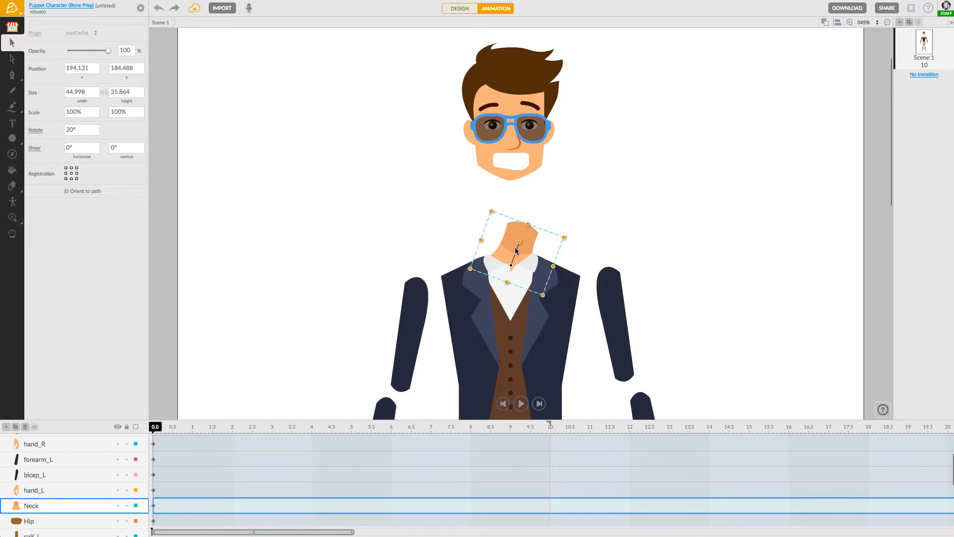
key(ctrl+z)
key(ctrl+z)
key(ctrl+z)
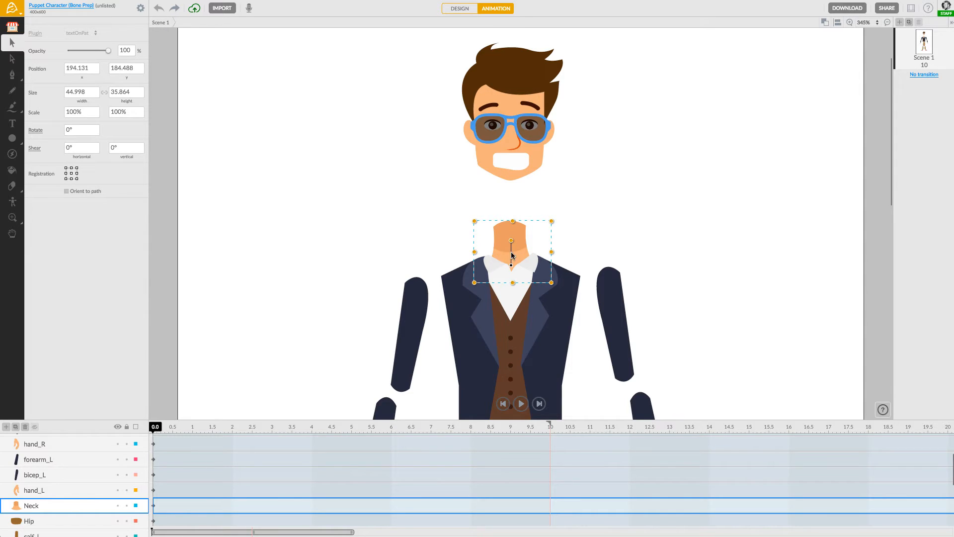
drag(503, 250, 500, 220)
click(449, 223)
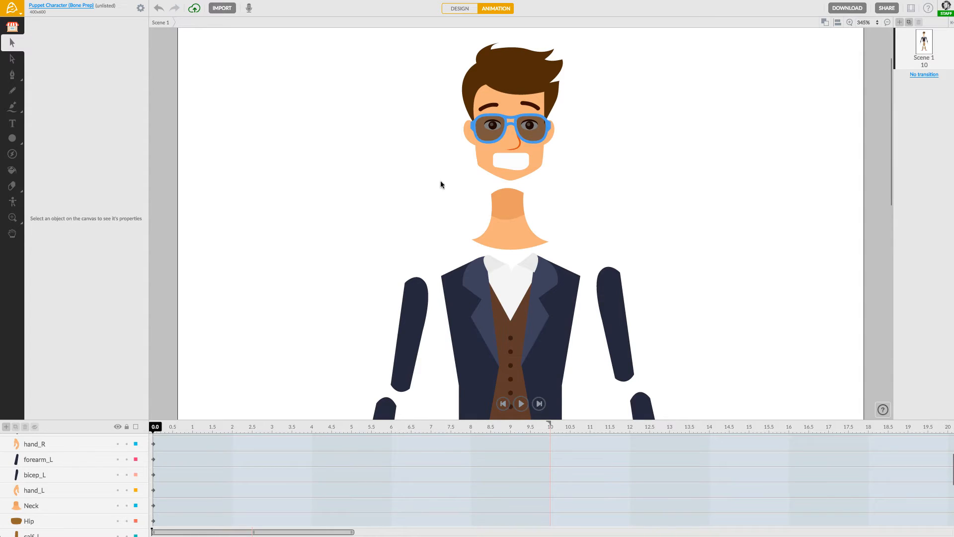
Step: Move both legs and shoes down together, and move the Hip down into the gap between the Torso and the thighs
click(9, 30)
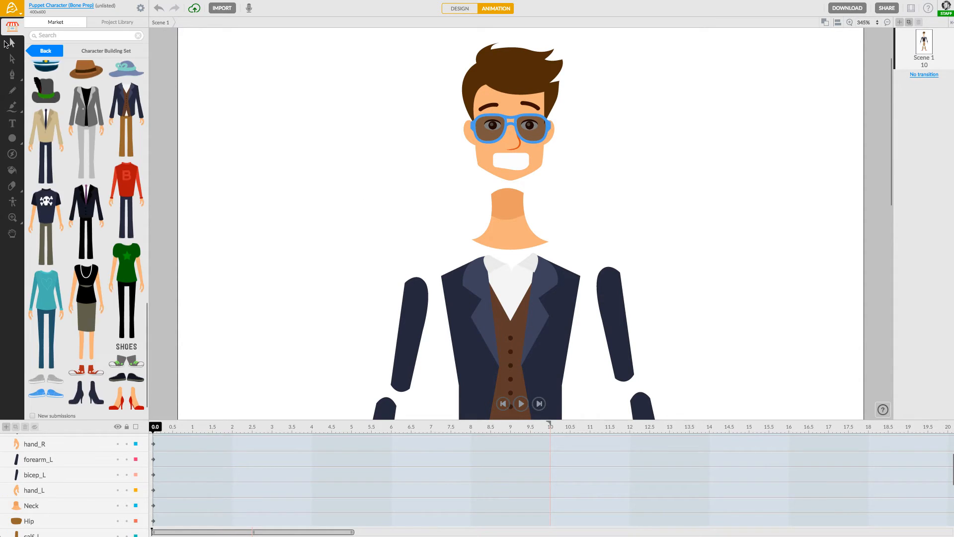
click(9, 43)
scroll(473, 175, down, 10)
scroll(469, 349, up, 2)
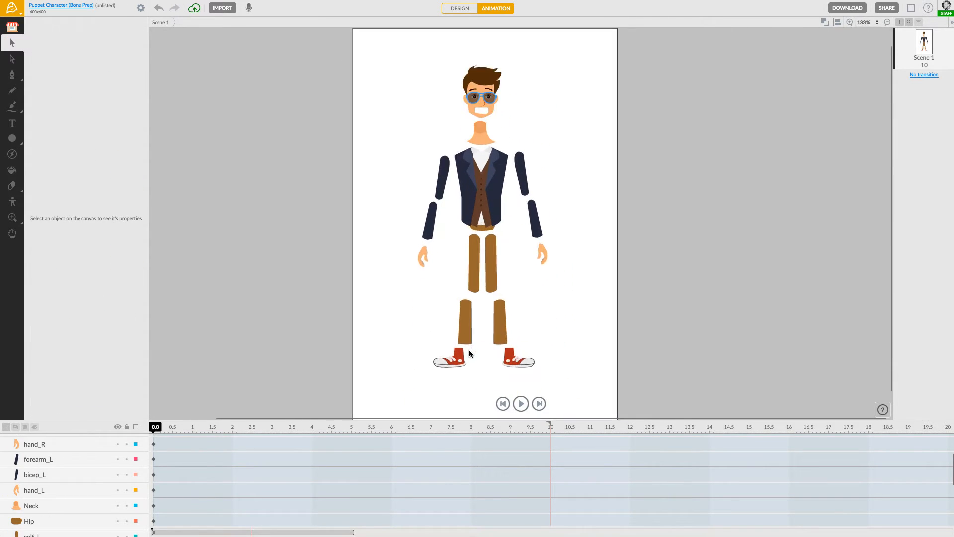
scroll(469, 352, up, 4)
scroll(479, 324, down, 2)
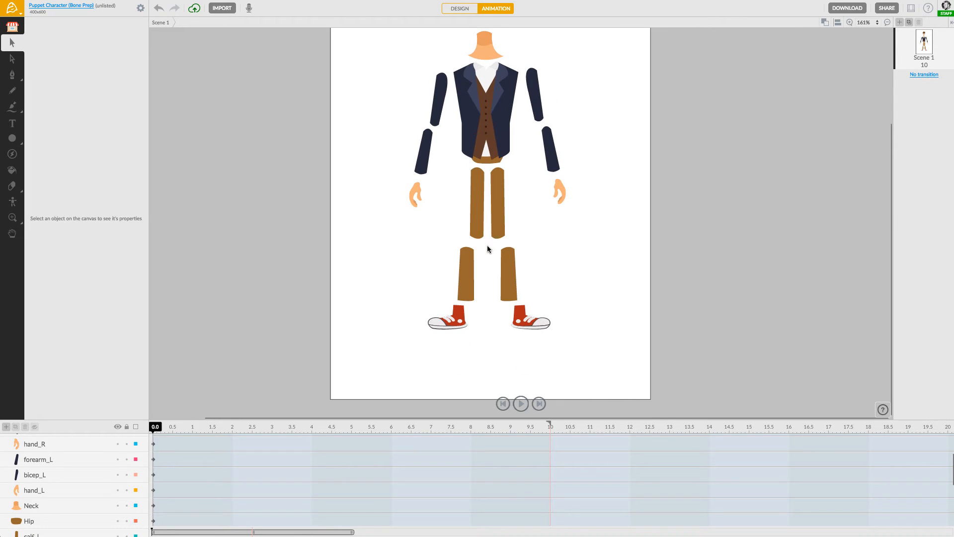
scroll(487, 245, up, 2)
drag(407, 366, 559, 220)
drag(503, 209, 503, 224)
click(443, 153)
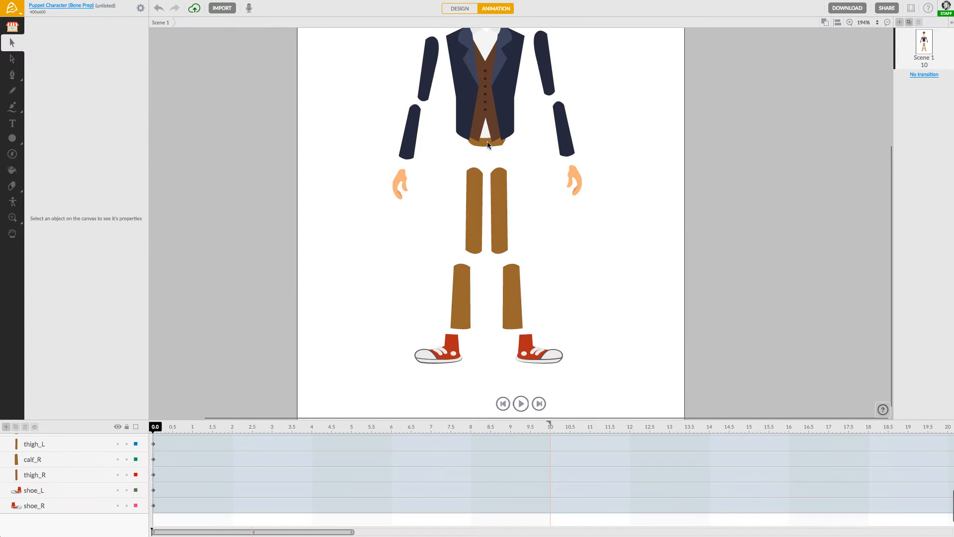
drag(487, 141, 487, 166)
click(408, 199)
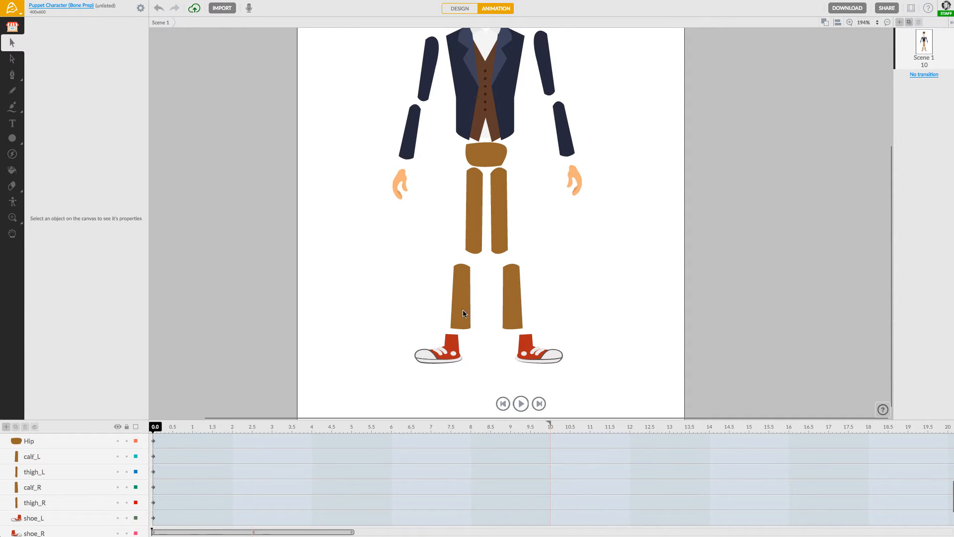
Step: Examine the spacing between the separated body parts from the shoes up to the Head, including the shoe_L layer
drag(390, 258, 384, 279)
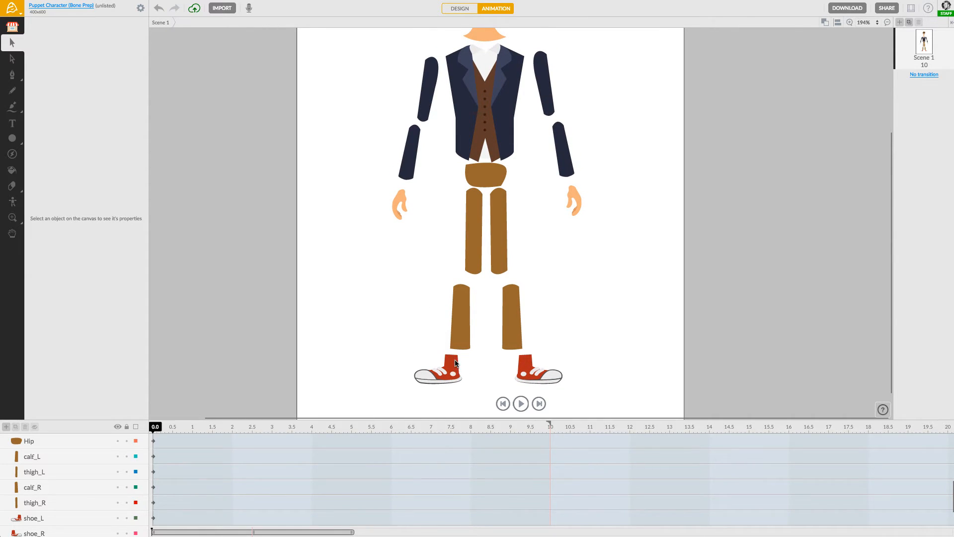
click(50, 517)
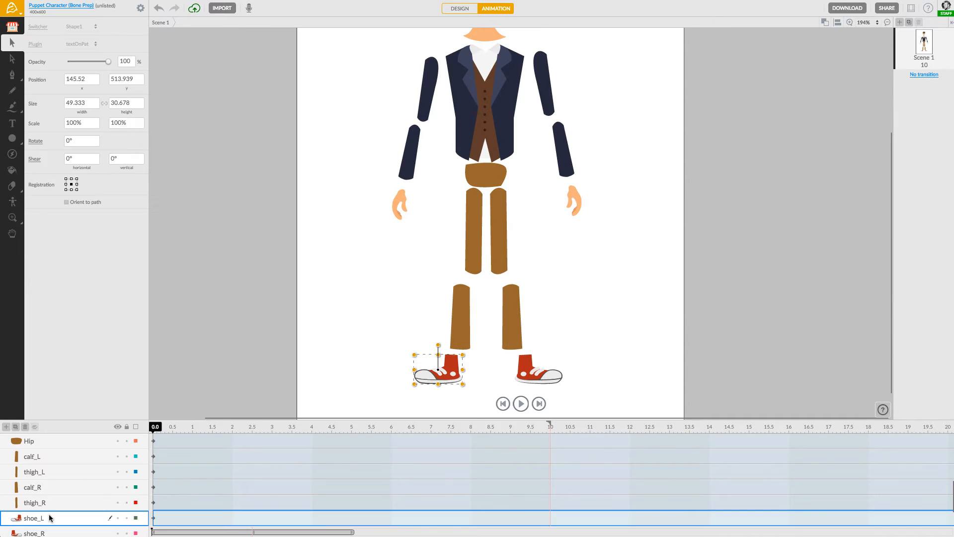
click(410, 335)
drag(443, 242, 412, 361)
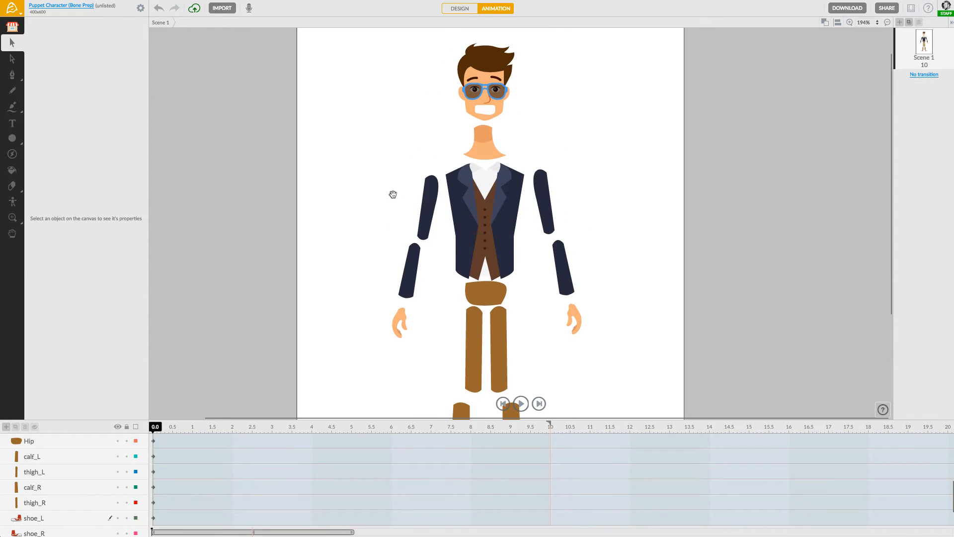
drag(392, 195, 378, 215)
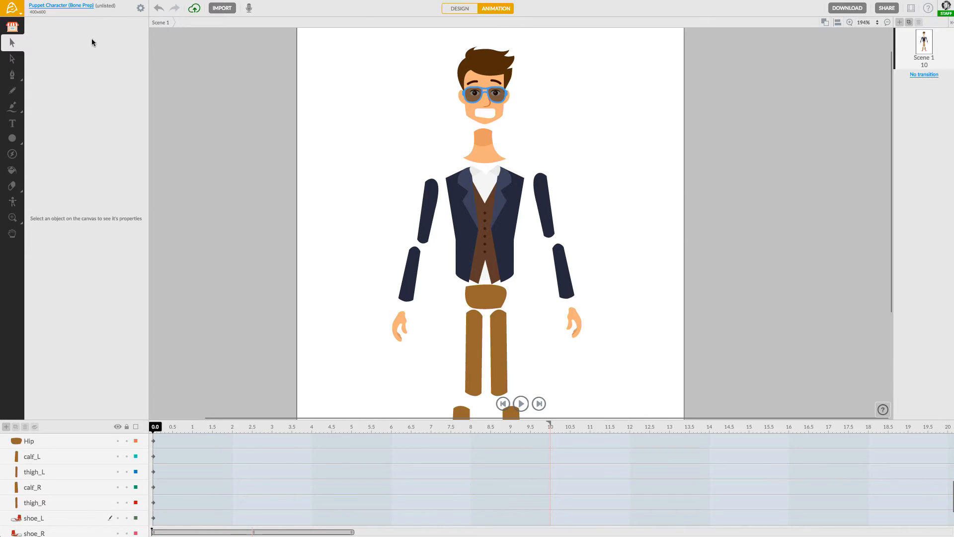
click(12, 26)
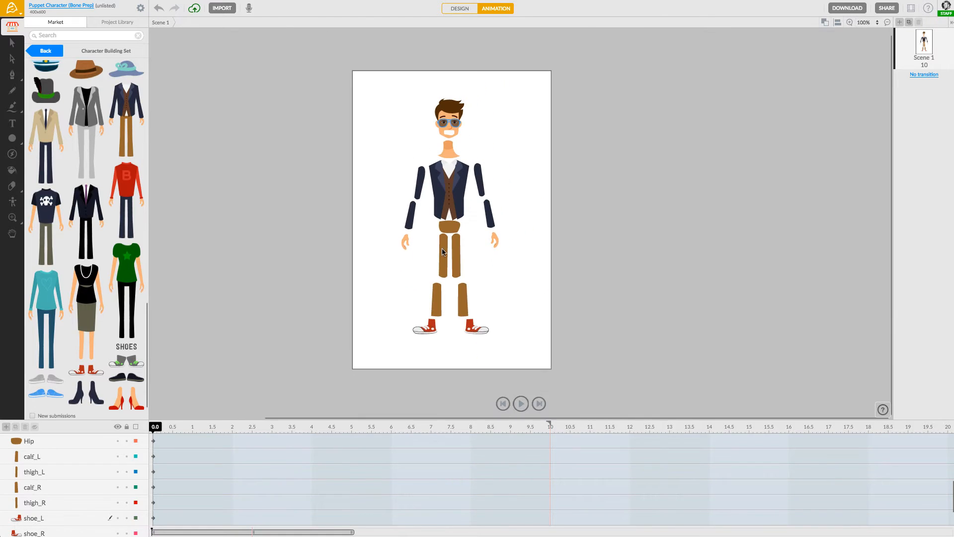
scroll(433, 236, up, 5)
scroll(419, 178, down, 1)
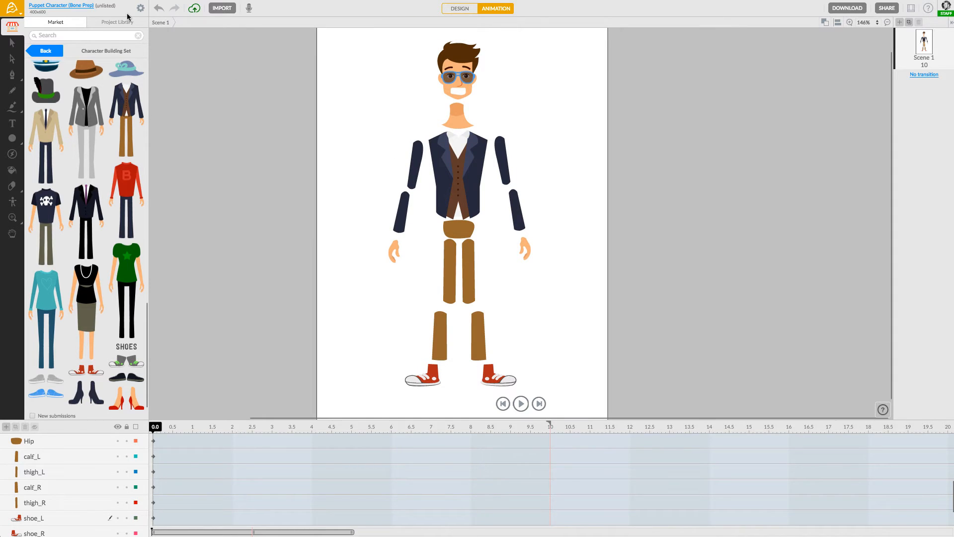
Step: Duplicate the Puppet Character (Bone Prep) project
click(19, 14)
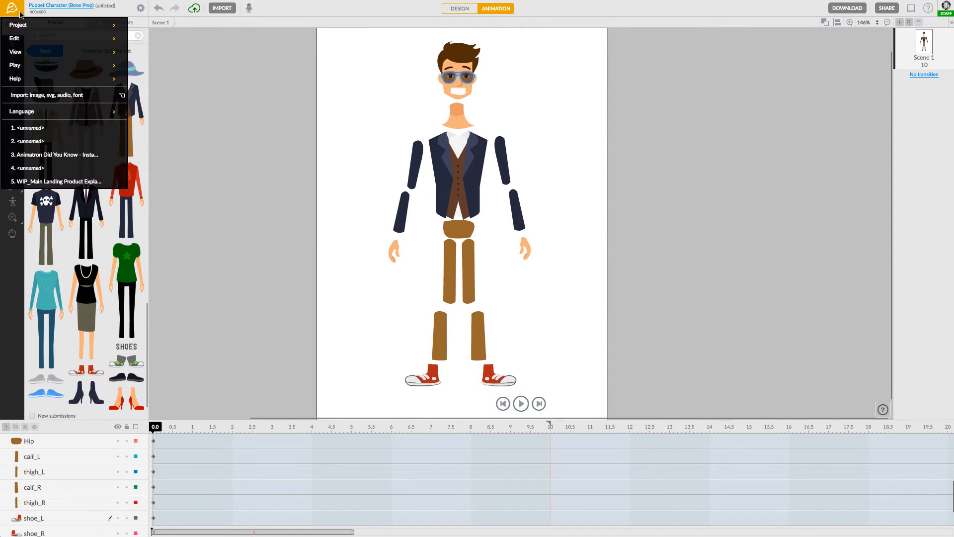
mouse_move(40, 28)
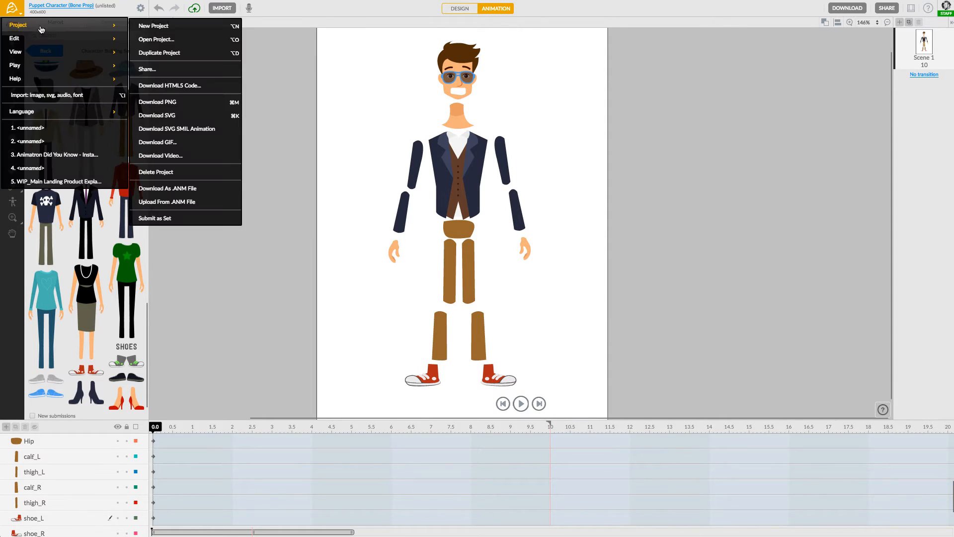
click(170, 52)
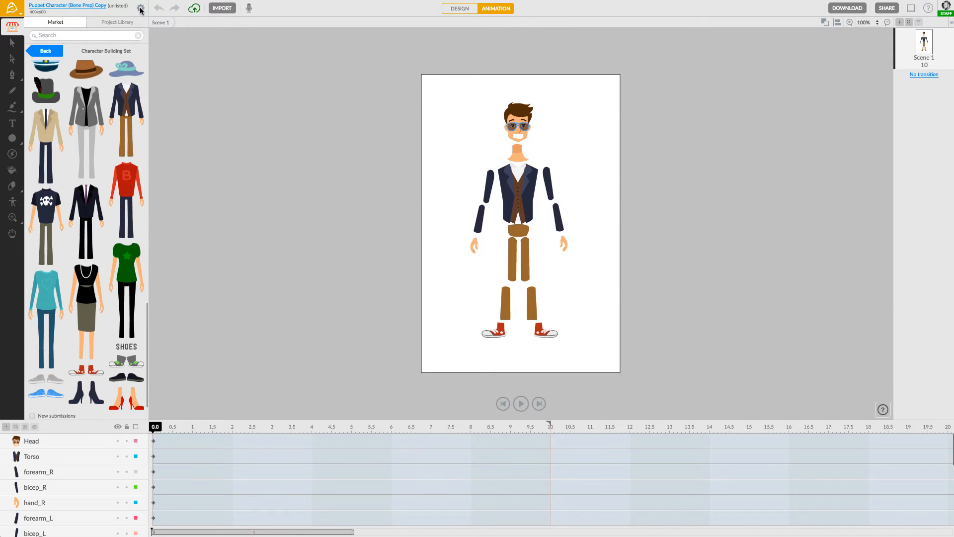
Step: Rename the duplicated project as Puppet Character (Rigged), save it, and activate the Selection tool
click(141, 9)
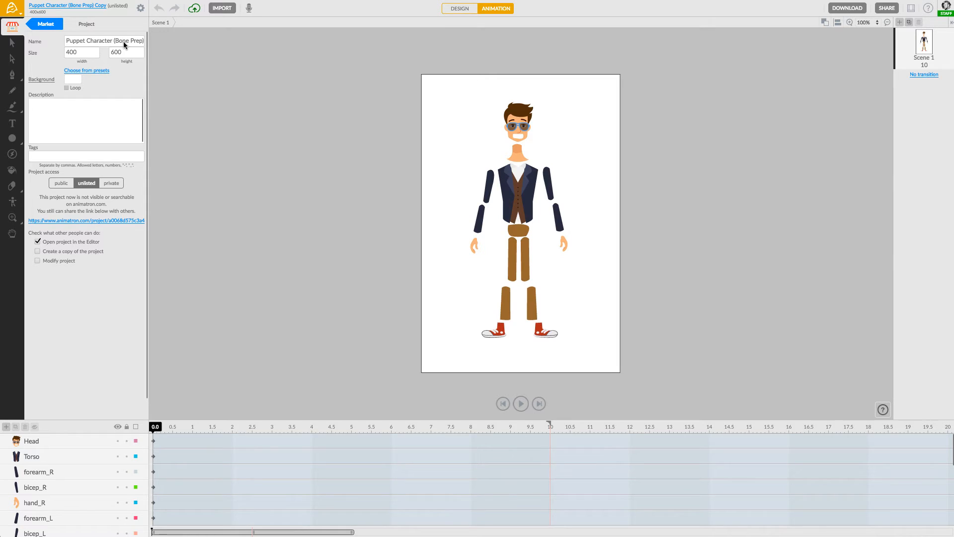
click(123, 41)
click(121, 41)
drag(122, 41, 194, 42)
key(Right)
key(BackSpace)
key(BackSpace)
key(BackSpace)
text(igged))
key(Return)
click(193, 8)
click(441, 188)
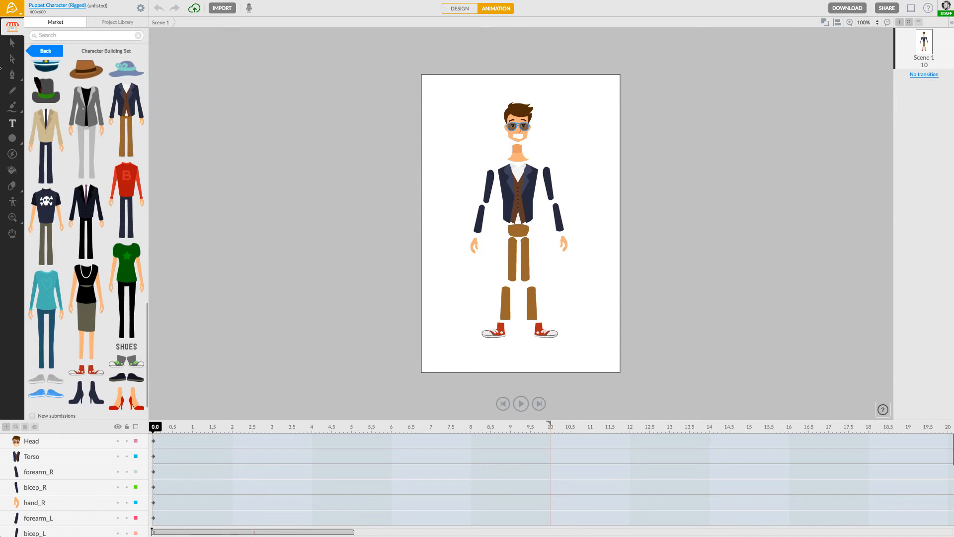
click(12, 44)
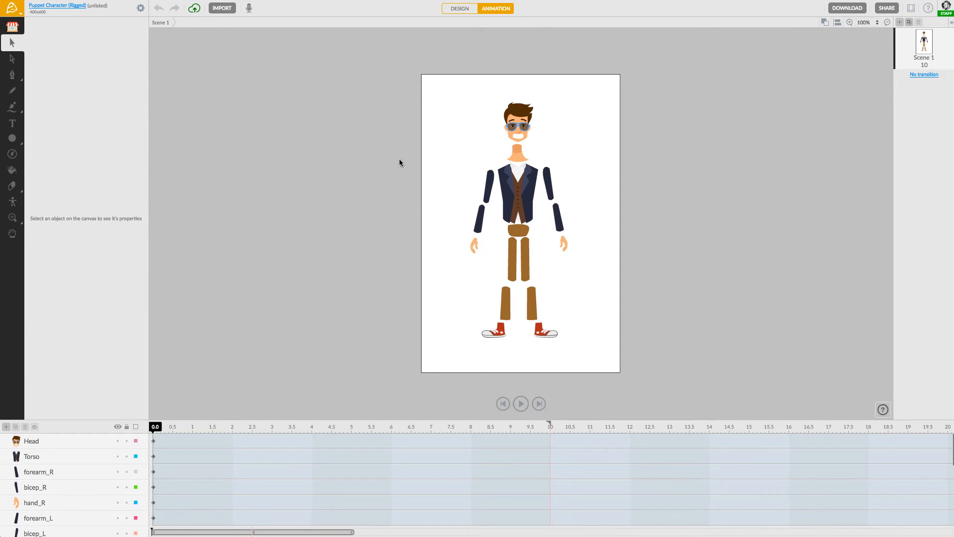
Step: Draw the skeleton's first bone up the middle of the Torso, from its lower edge to the collar
scroll(517, 169, up, 2)
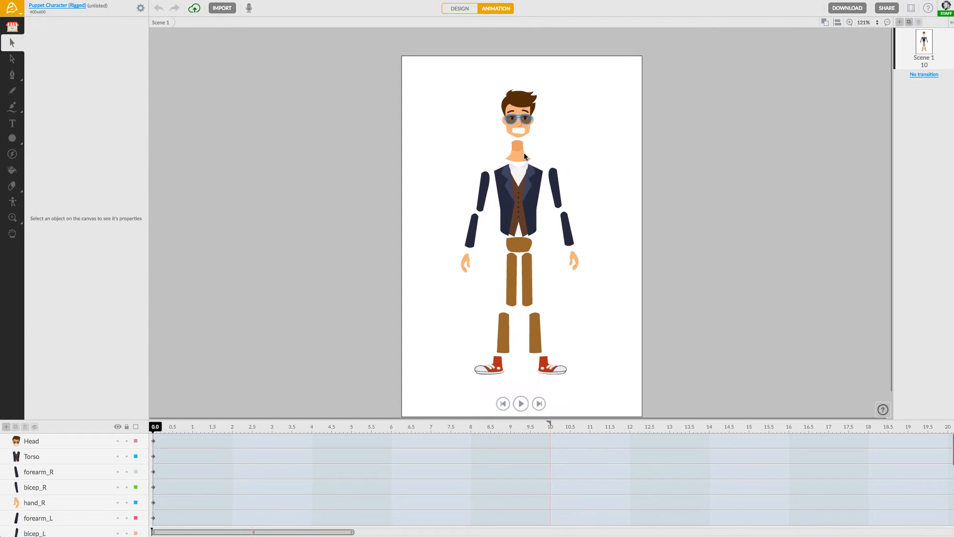
scroll(520, 378, up, 1)
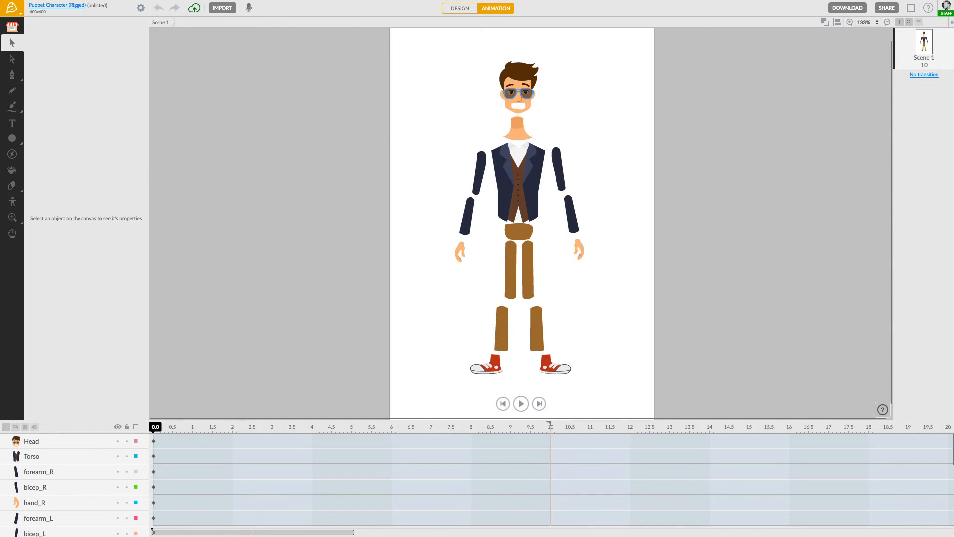
scroll(522, 377, up, 1)
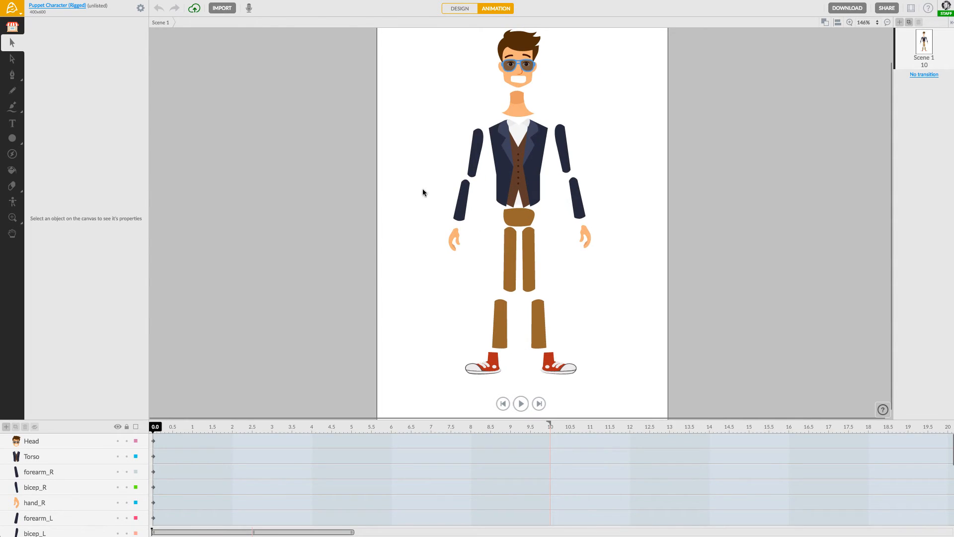
drag(422, 189, 421, 199)
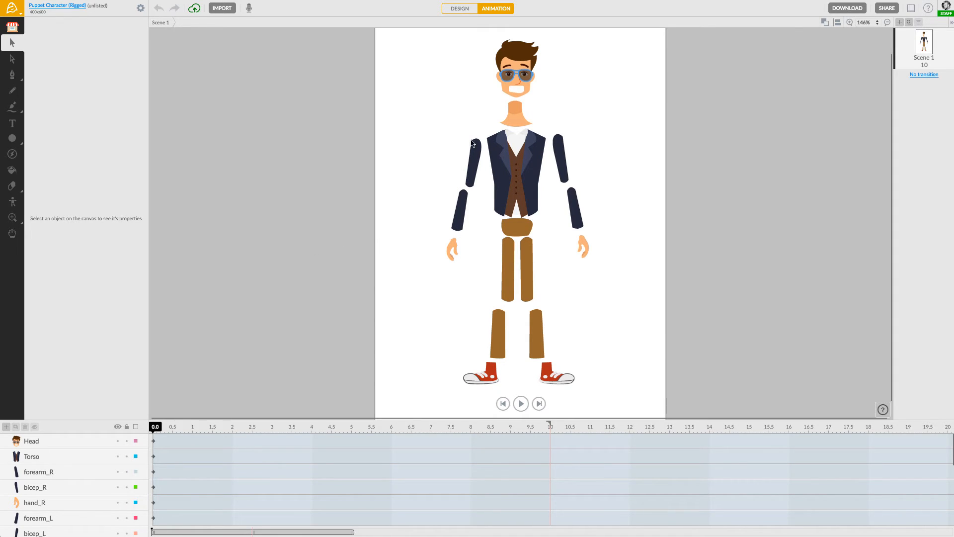
click(13, 203)
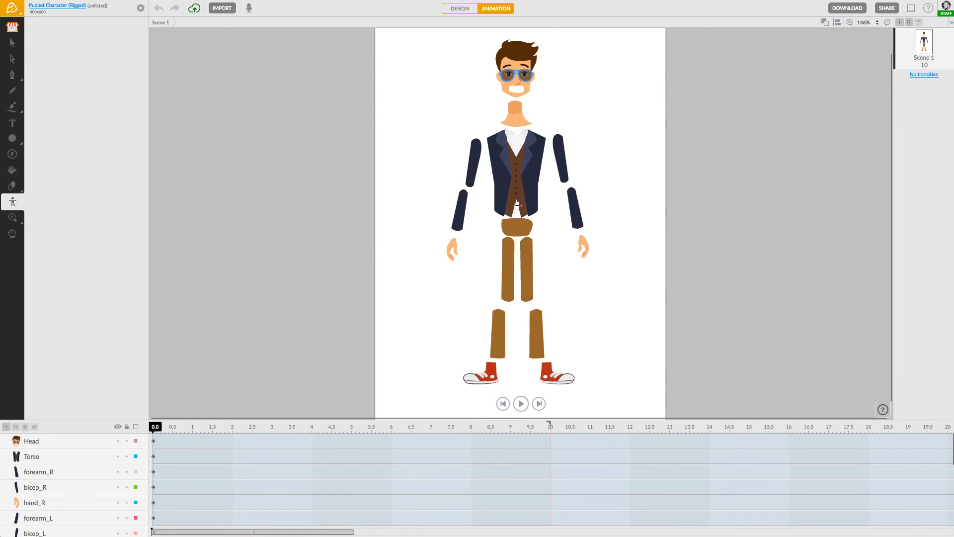
scroll(525, 206, up, 3)
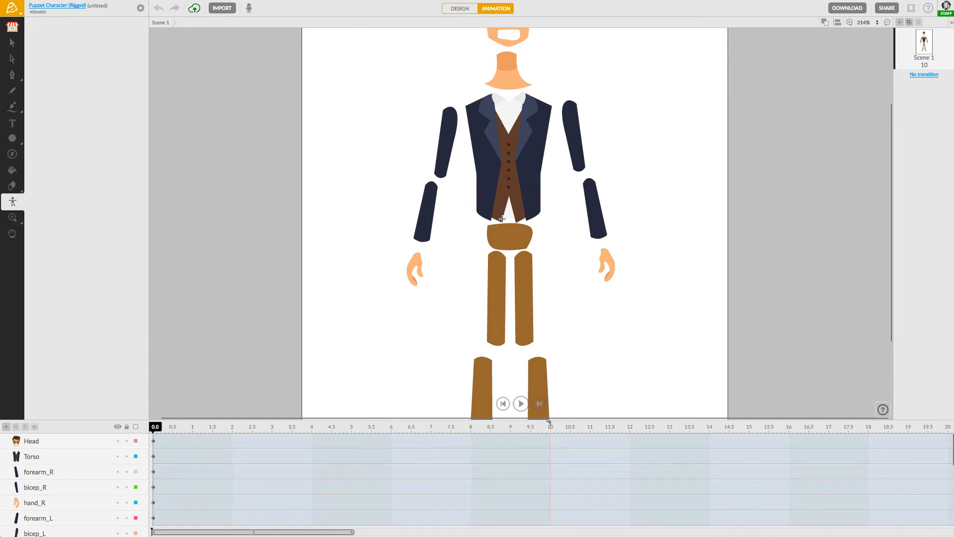
scroll(506, 198, down, 2)
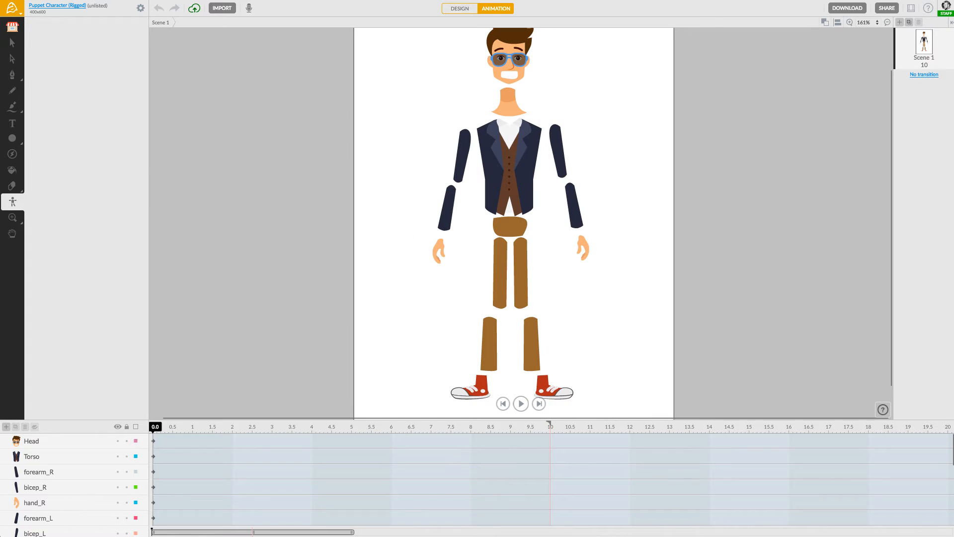
scroll(503, 180, down, 2)
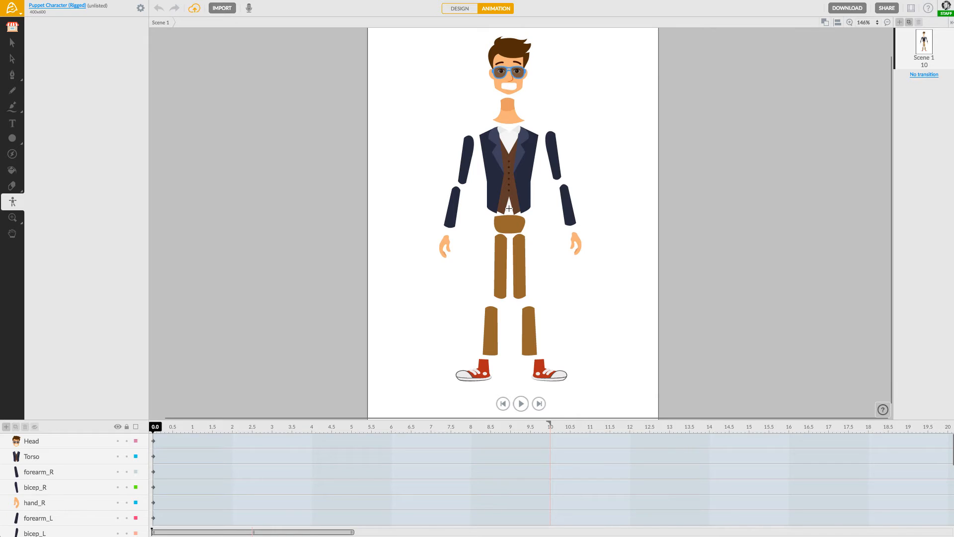
drag(509, 209, 509, 136)
Step: Chain bones from the collar joint through bicep_L, forearm_L and hand_L, bridging each gap with a connecting bone, and end the chain
drag(508, 136, 509, 136)
click(486, 138)
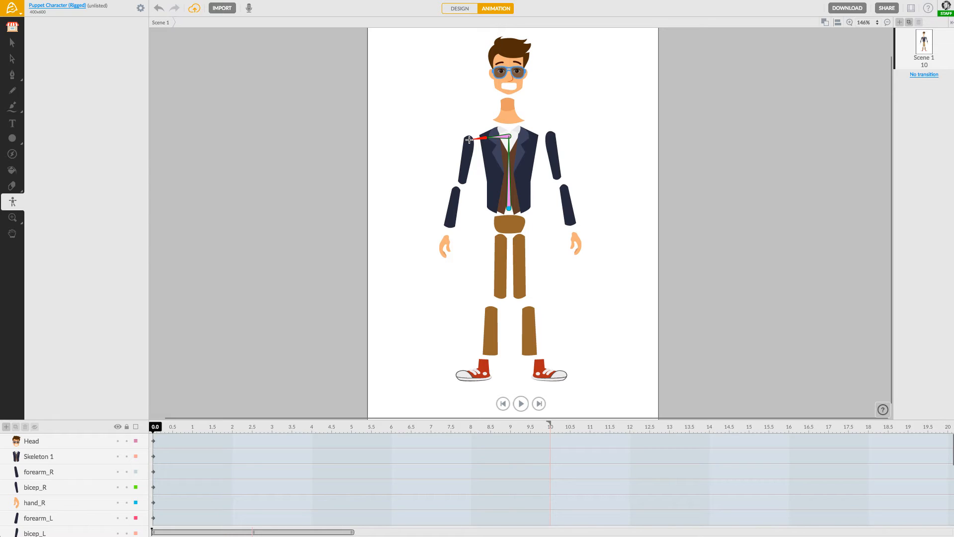
click(469, 140)
click(462, 181)
click(456, 190)
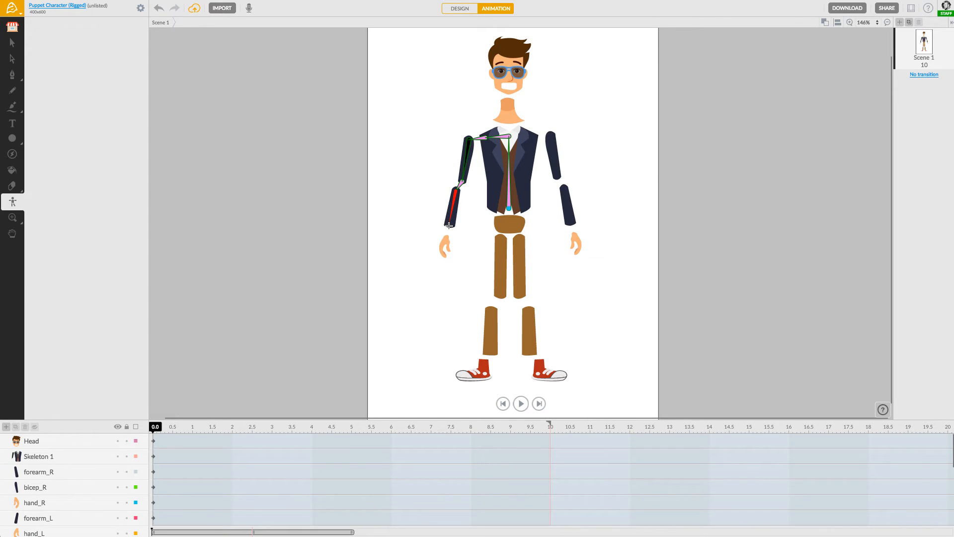
click(449, 225)
click(446, 237)
click(444, 254)
drag(445, 252, 430, 277)
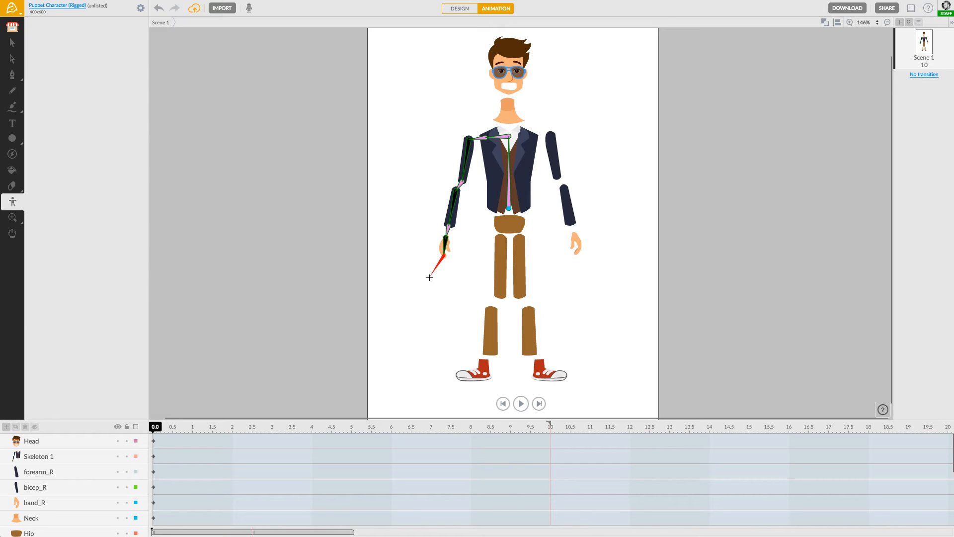
key(Escape)
Step: Branch a matching bone chain from the collar joint through bicep_R, forearm_R and hand_R, with connecting bones across the gaps
scroll(518, 132, up, 1)
scroll(517, 133, up, 4)
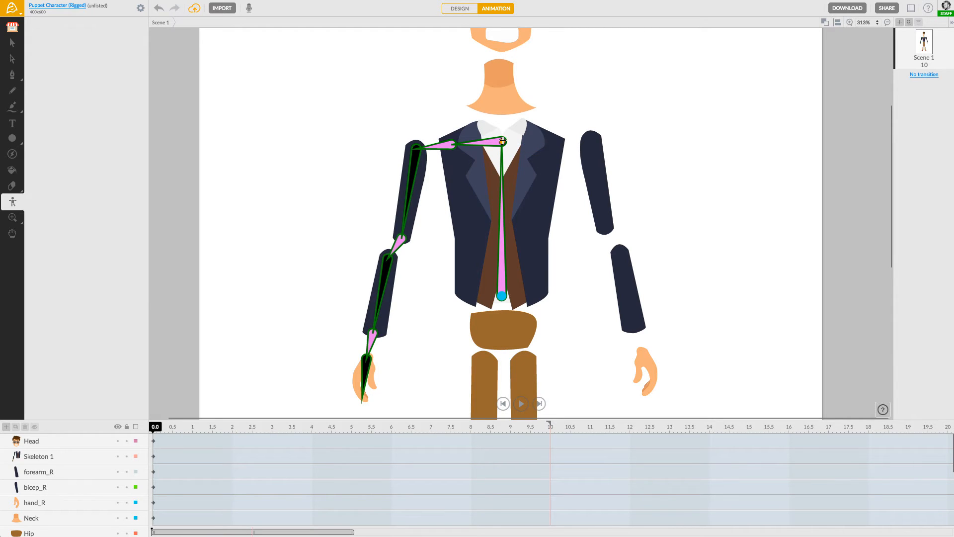
drag(502, 141, 553, 145)
drag(553, 145, 634, 327)
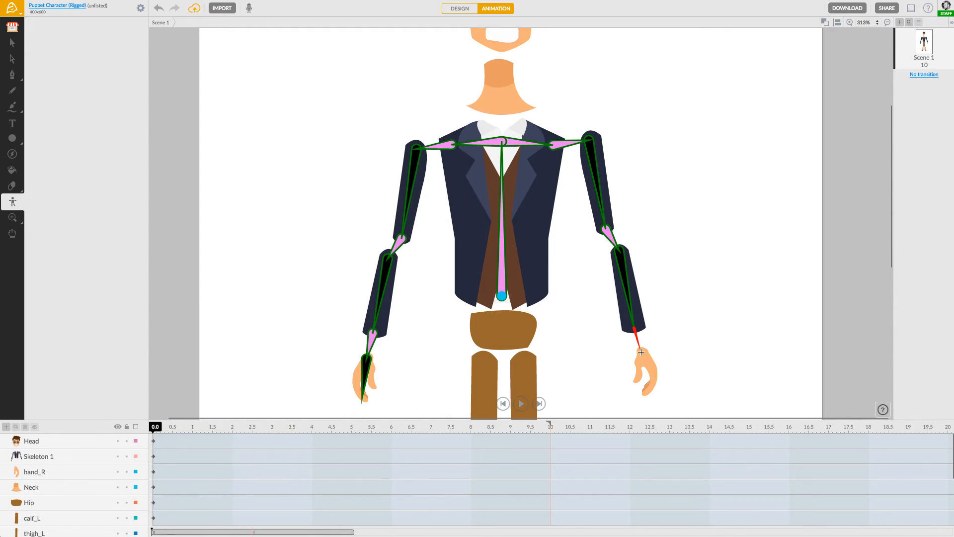
click(643, 352)
click(645, 391)
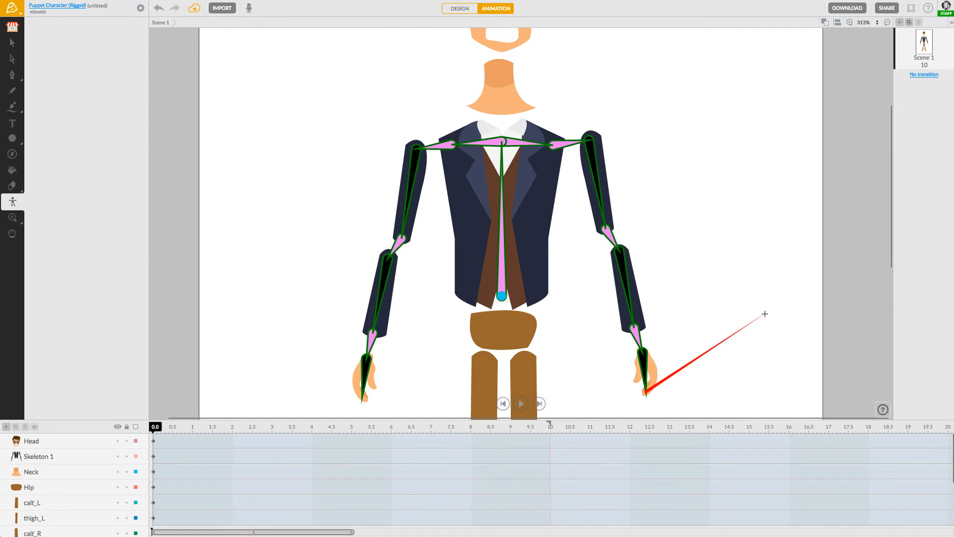
key(Escape)
Step: Extend bones upward from the collar joint through the Neck and Head to the hair, and end the chain
drag(581, 315, 587, 333)
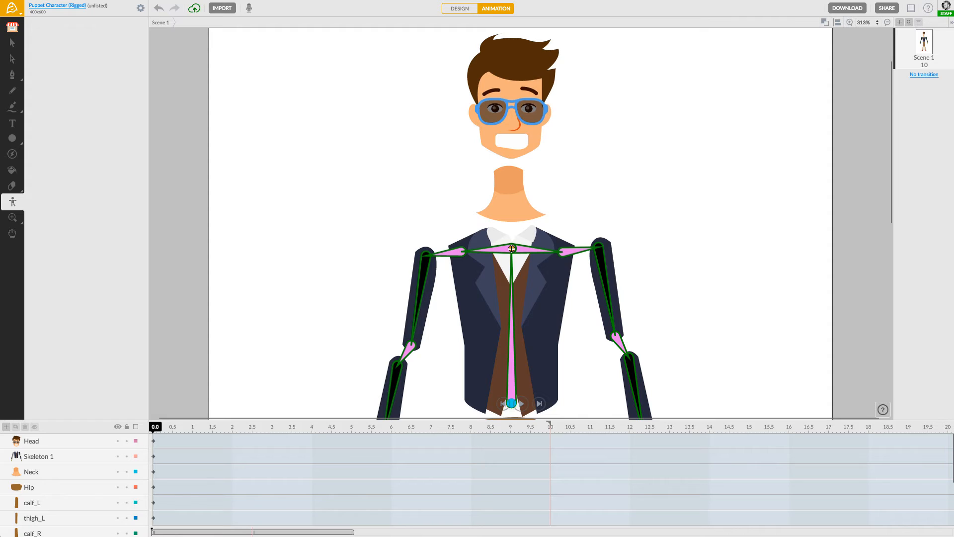
drag(512, 249, 509, 208)
drag(509, 207, 508, 169)
drag(508, 170, 508, 139)
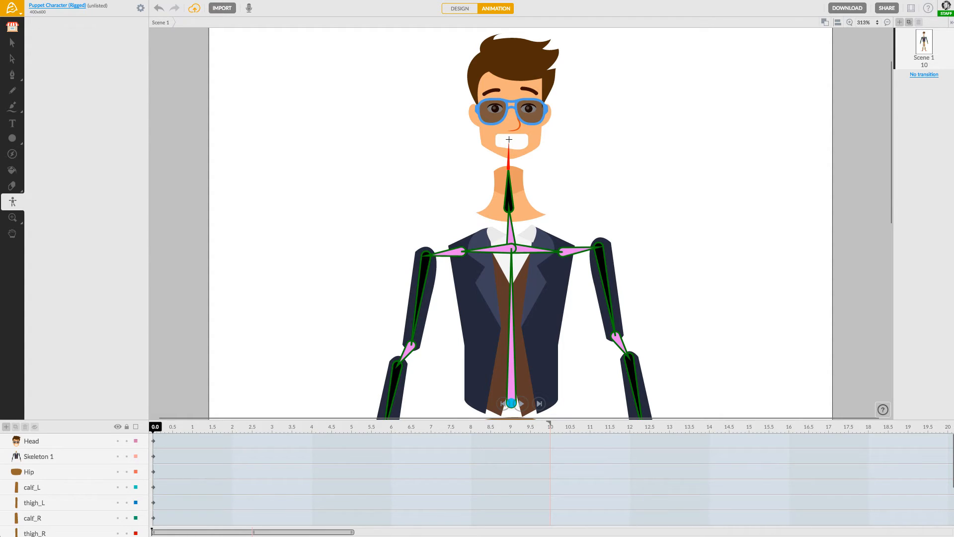
drag(509, 139, 509, 141)
drag(509, 141, 612, 94)
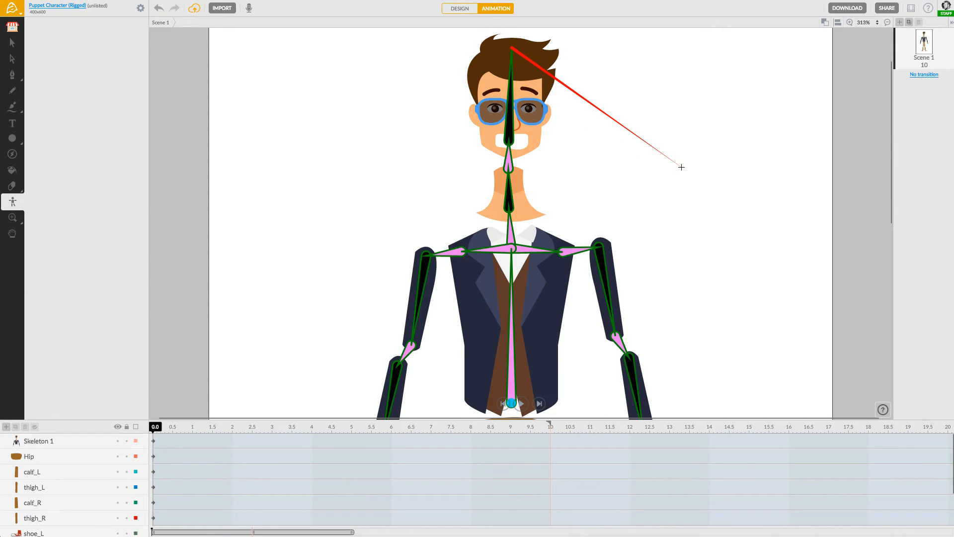
key(Escape)
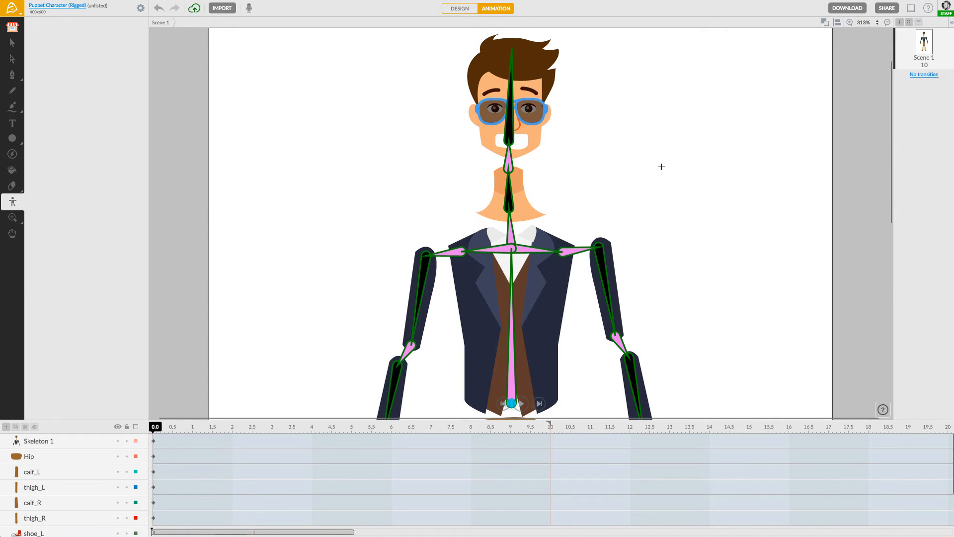
Step: Test the Head bone by rotating it to about -15°, and undo the rotation
drag(381, 232, 358, 266)
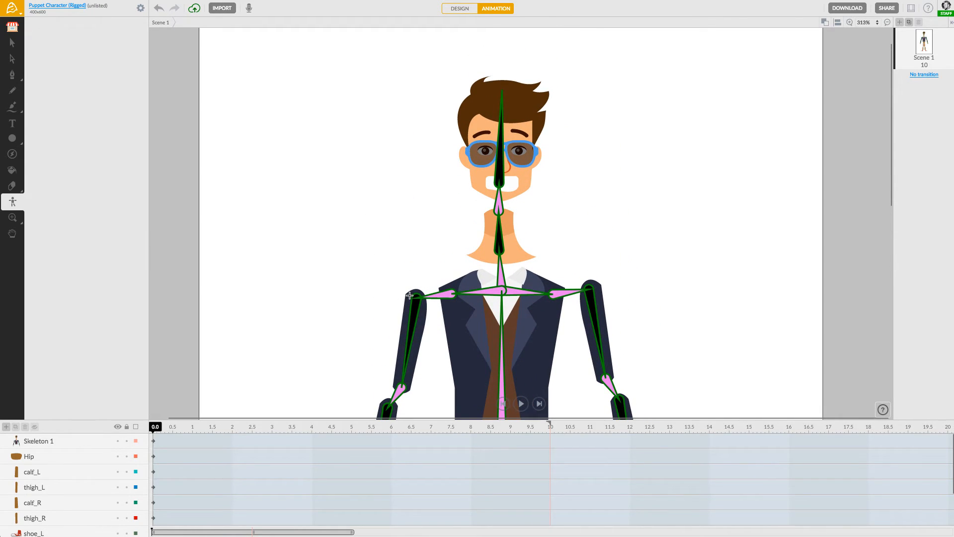
click(499, 183)
click(499, 169)
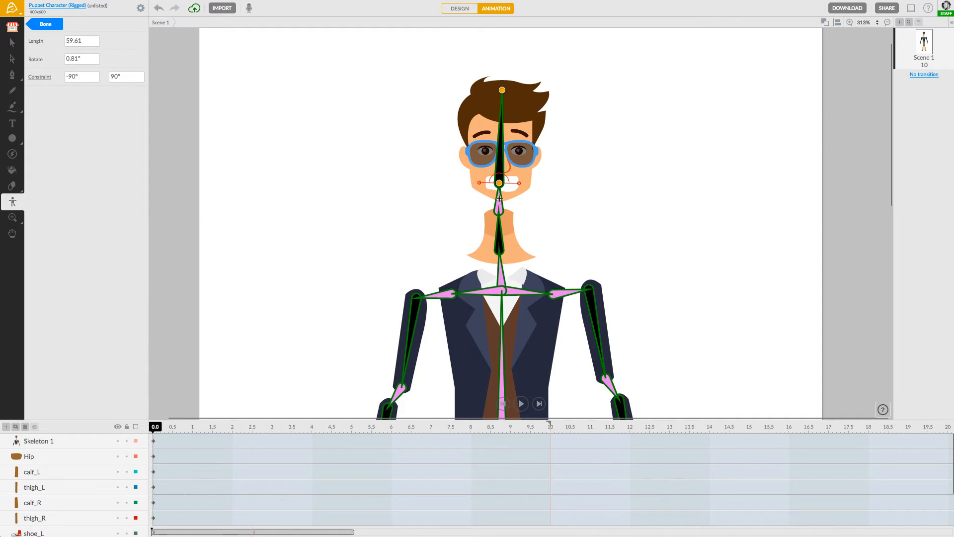
mouse_move(500, 199)
mouse_down()
mouse_move(508, 195)
mouse_move(494, 196)
mouse_up()
key(ctrl+z)
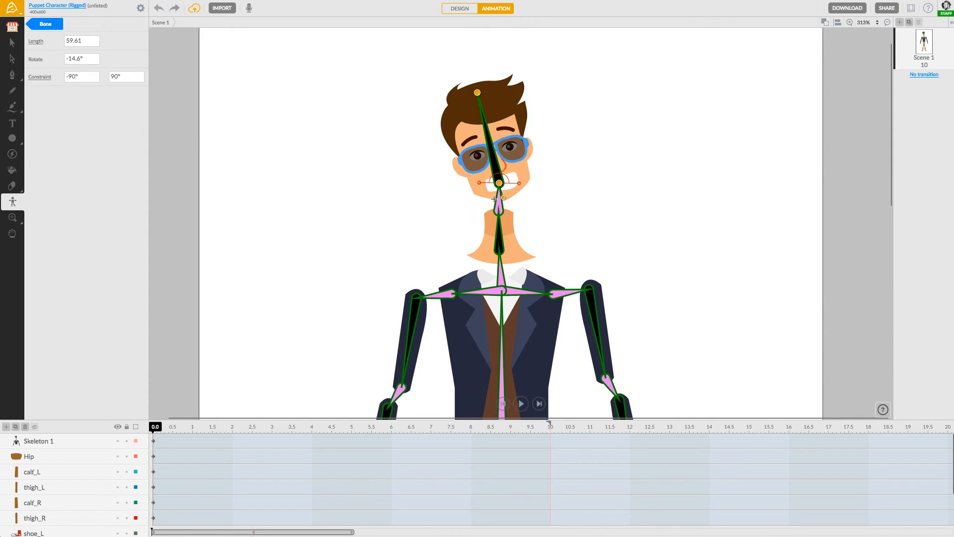
key(ctrl+z)
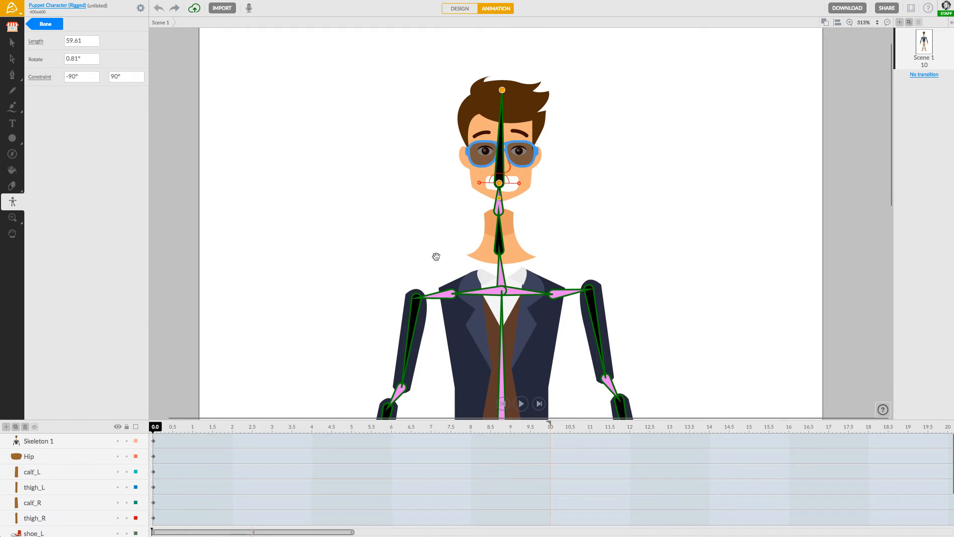
Step: Test the bicep_L bone by rotating it to about -51°, and undo the rotation
scroll(436, 253, down, 5)
click(416, 169)
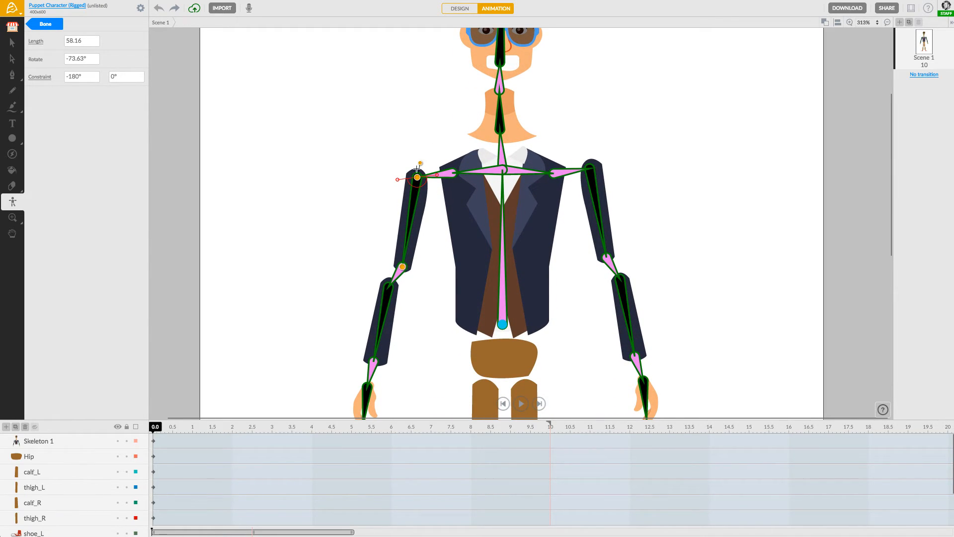
drag(419, 163, 423, 165)
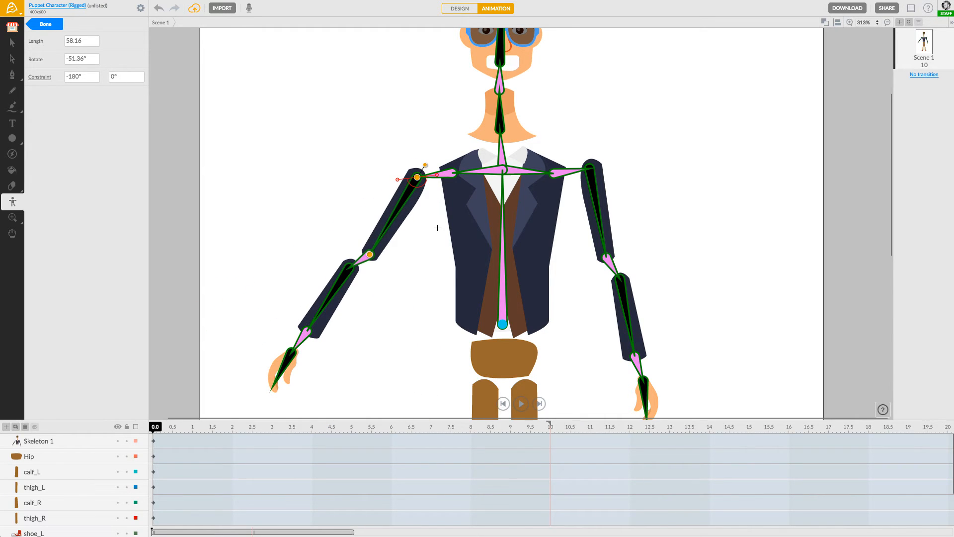
key(ctrl+z)
Step: Draw a connecting bone from the root joint at the Torso's lower edge to the Hip, and a bone down the Hip
drag(571, 343, 562, 230)
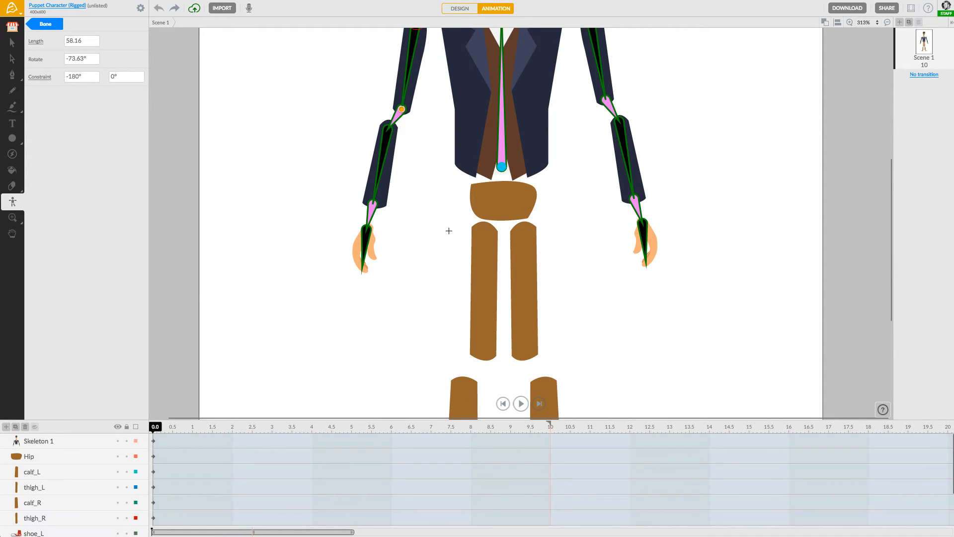
click(12, 43)
scroll(475, 179, down, 5)
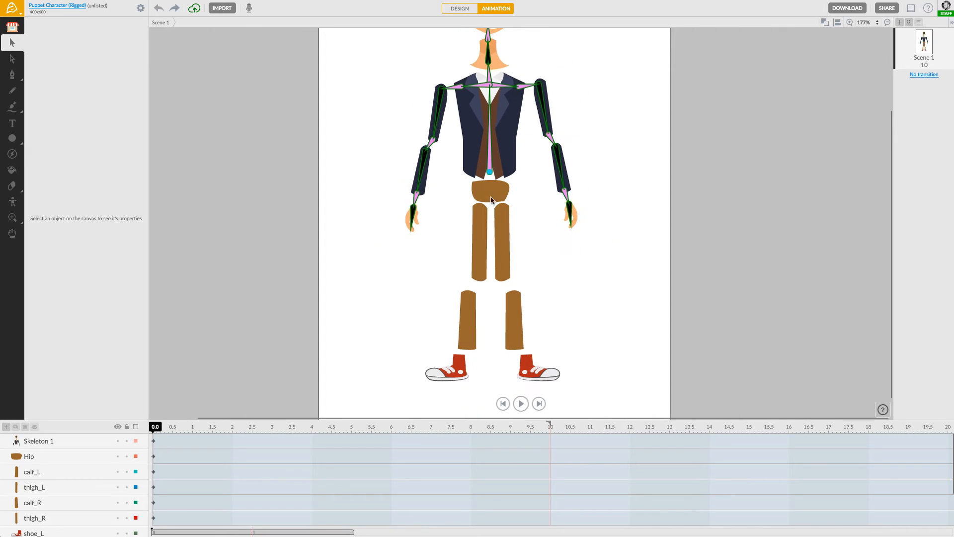
mouse_move(534, 259)
mouse_down()
mouse_move(535, 239)
mouse_move(541, 244)
mouse_up()
scroll(520, 239, up, 2)
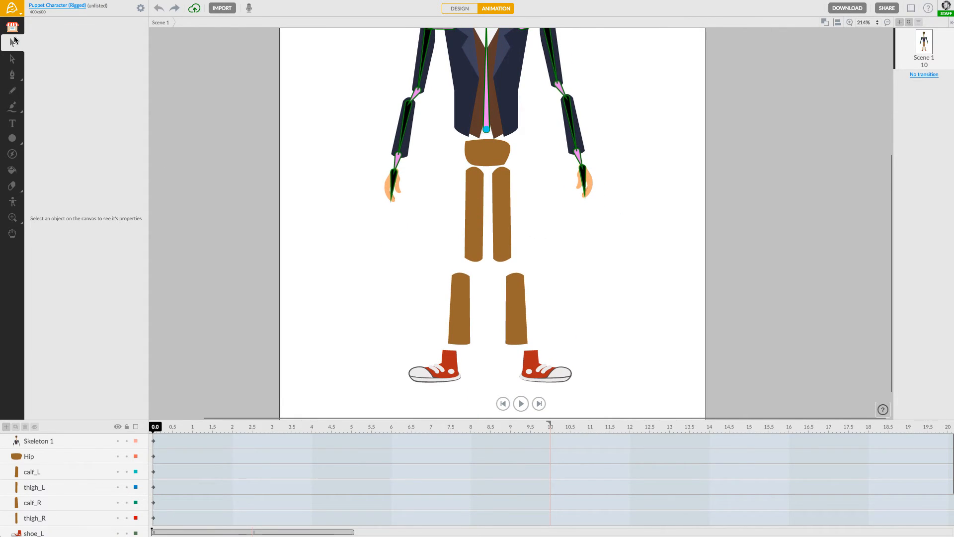
click(13, 204)
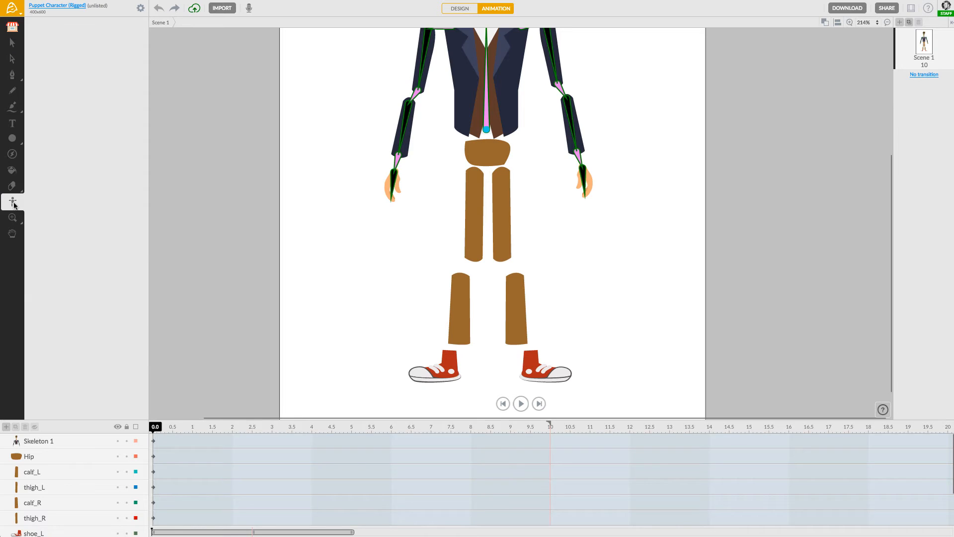
click(486, 129)
drag(487, 136, 487, 146)
drag(487, 145, 488, 160)
click(487, 161)
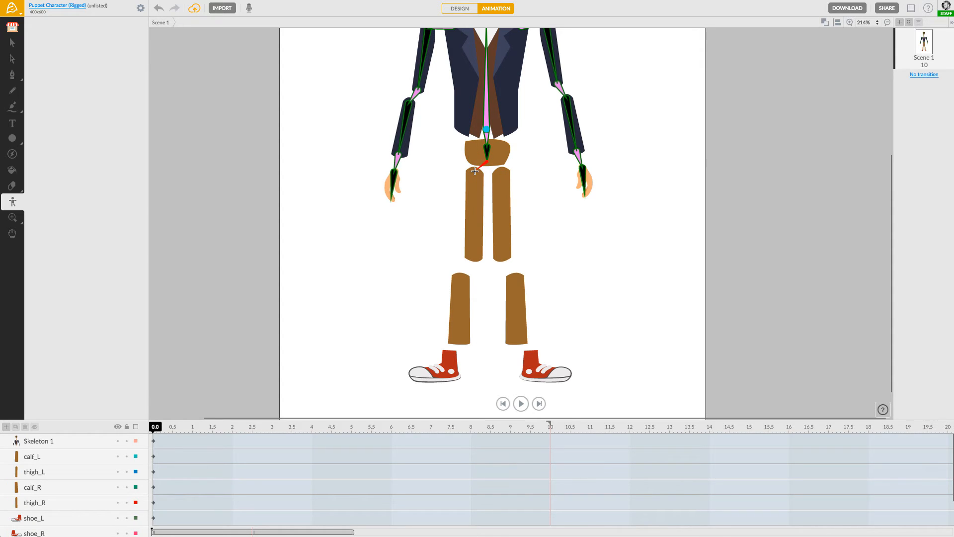
Step: Chain bones from the Hip bone's lower end through thigh_L, calf_L and shoe_L, bridging the gaps with connecting bones, and end the chain
click(474, 171)
click(472, 256)
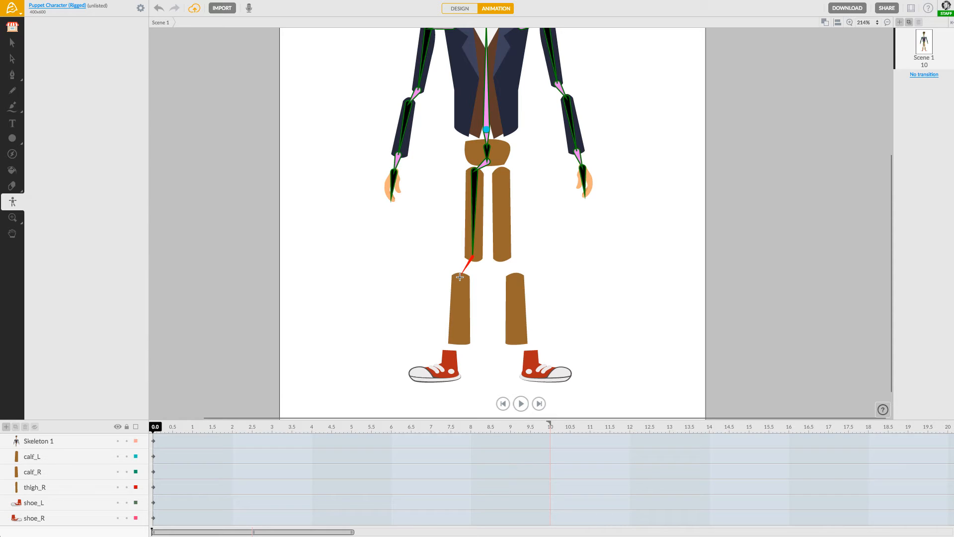
click(461, 274)
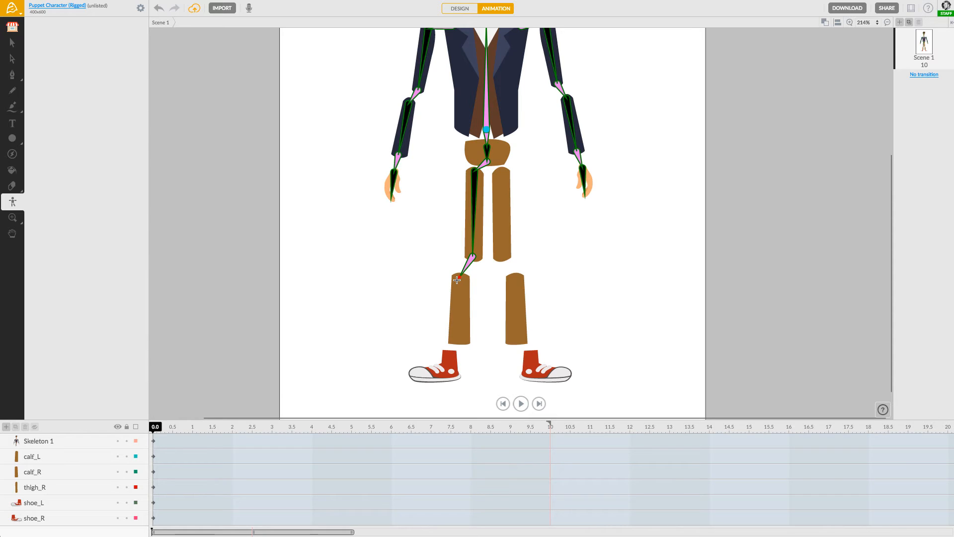
click(458, 341)
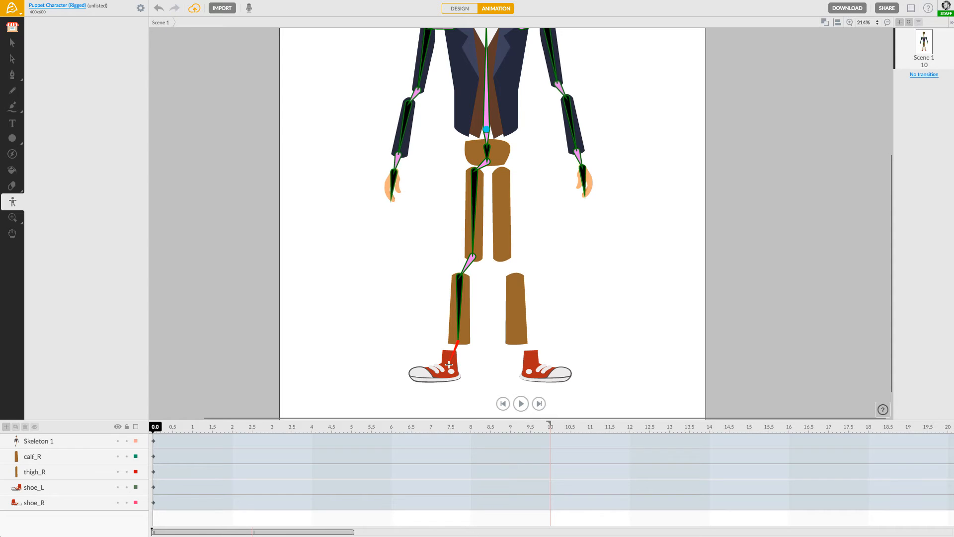
click(449, 363)
click(412, 375)
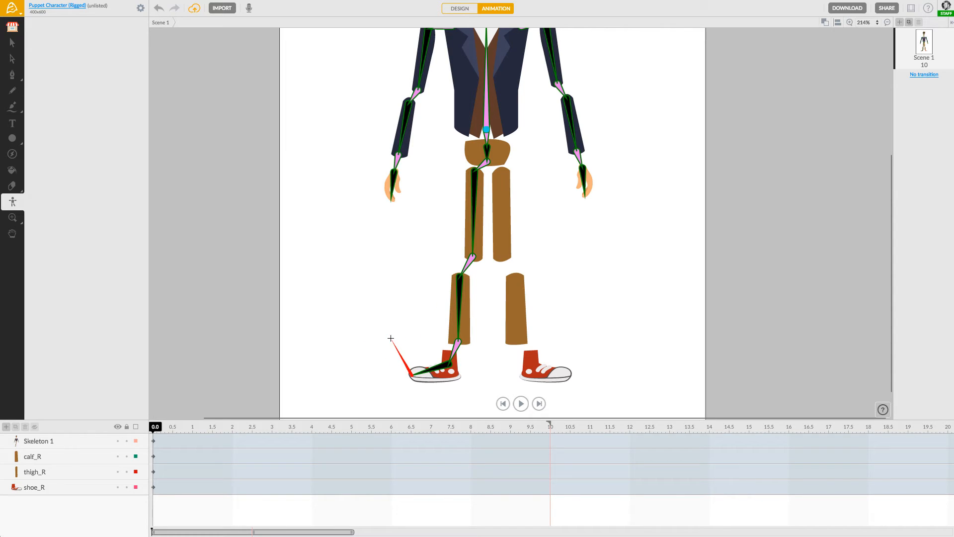
key(Escape)
Step: Chain bones from the Hip bone's lower end through thigh_R, calf_R and shoe_R, bridging the gaps with connecting bones, and end the chain
click(486, 161)
click(501, 172)
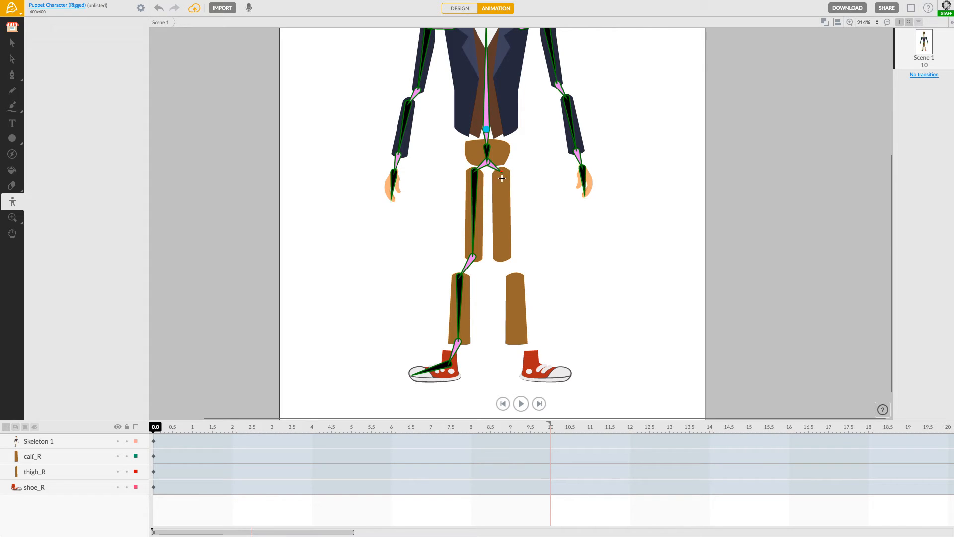
click(502, 257)
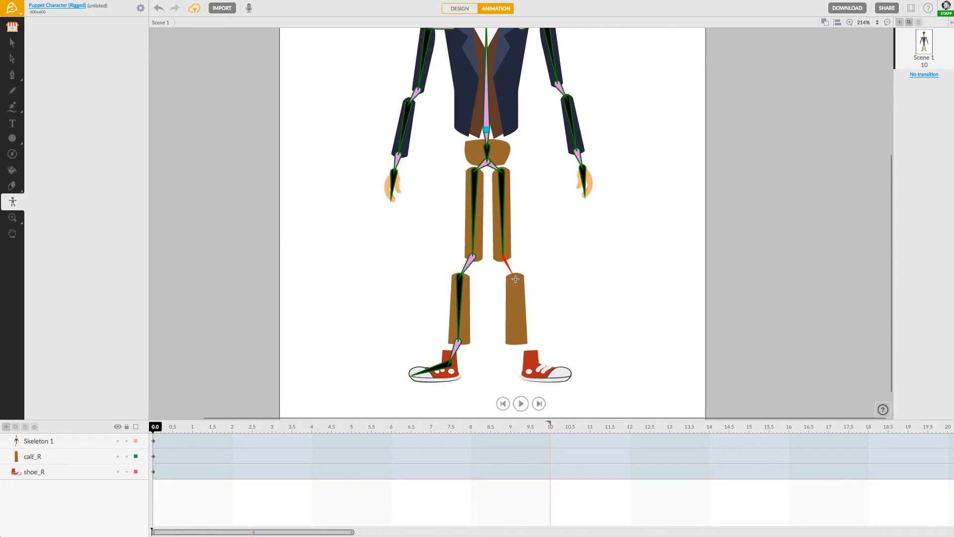
click(516, 278)
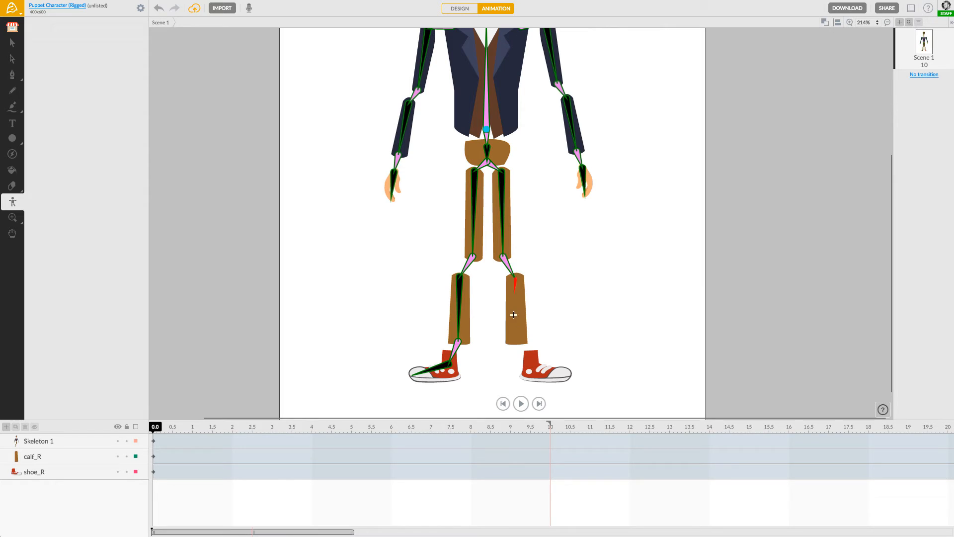
click(517, 340)
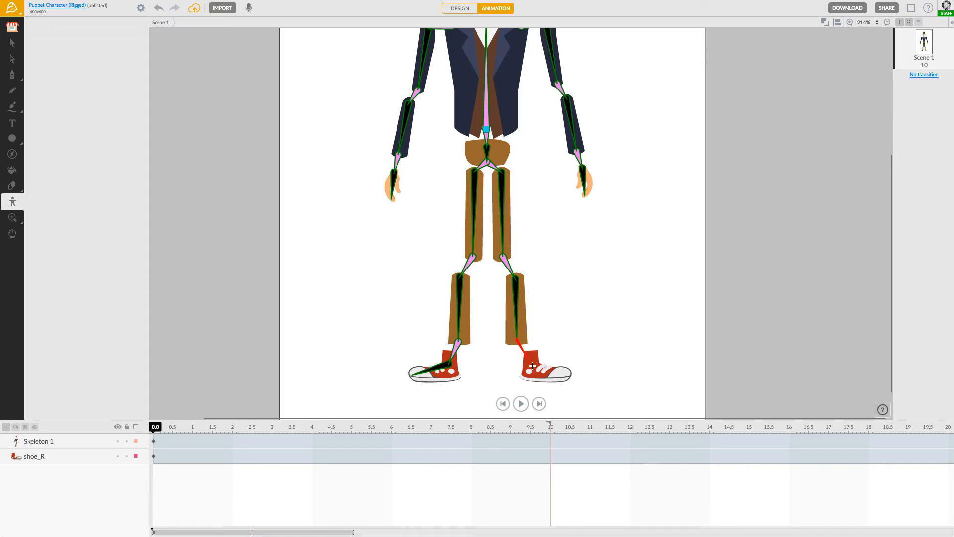
click(532, 366)
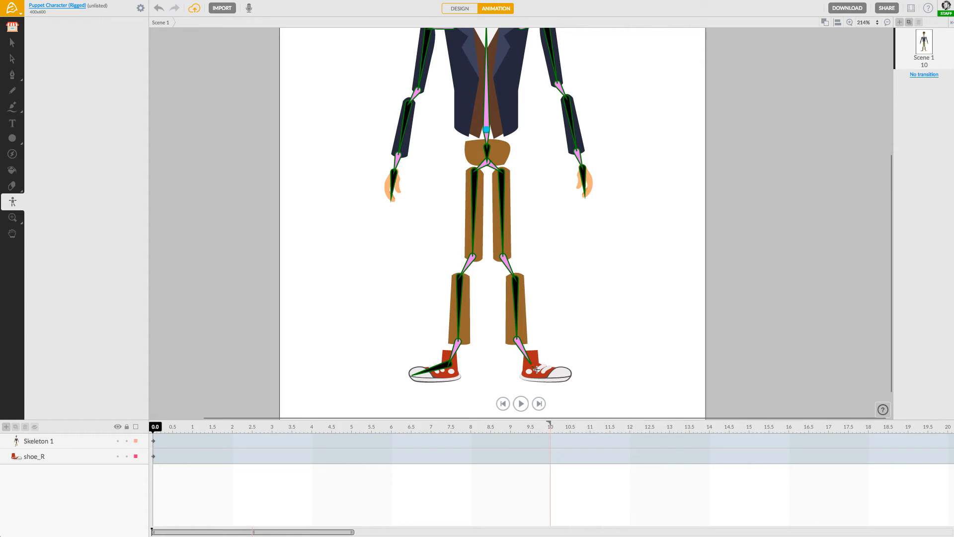
click(568, 375)
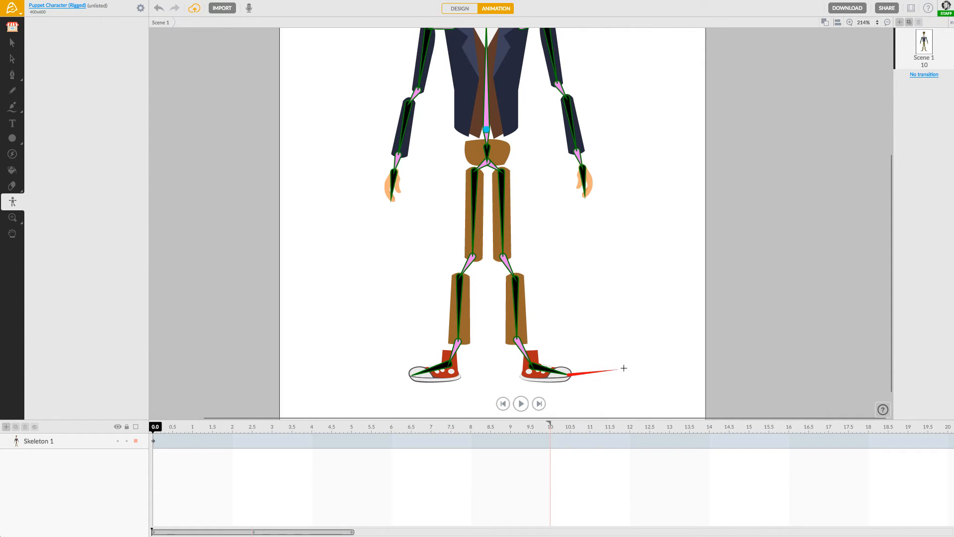
key(Escape)
Step: Test the bicep_L bone's range by swinging it outward to its 0° rotation limit
scroll(535, 271, up, 4)
scroll(528, 318, up, 3)
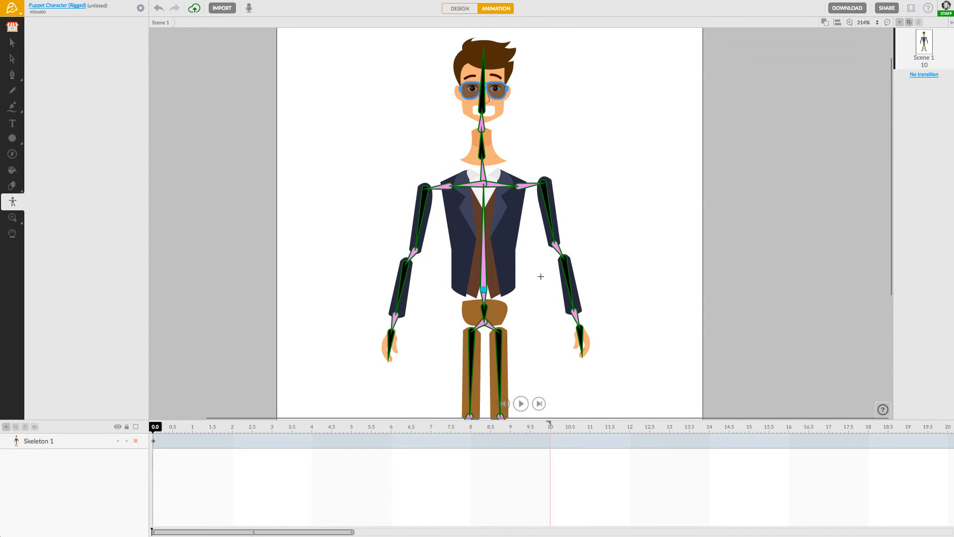
click(424, 197)
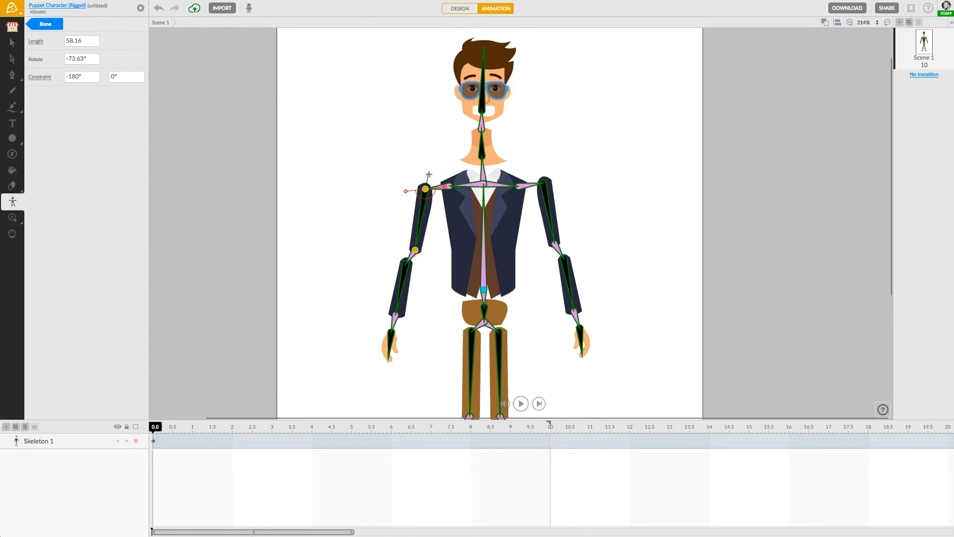
drag(429, 174, 454, 210)
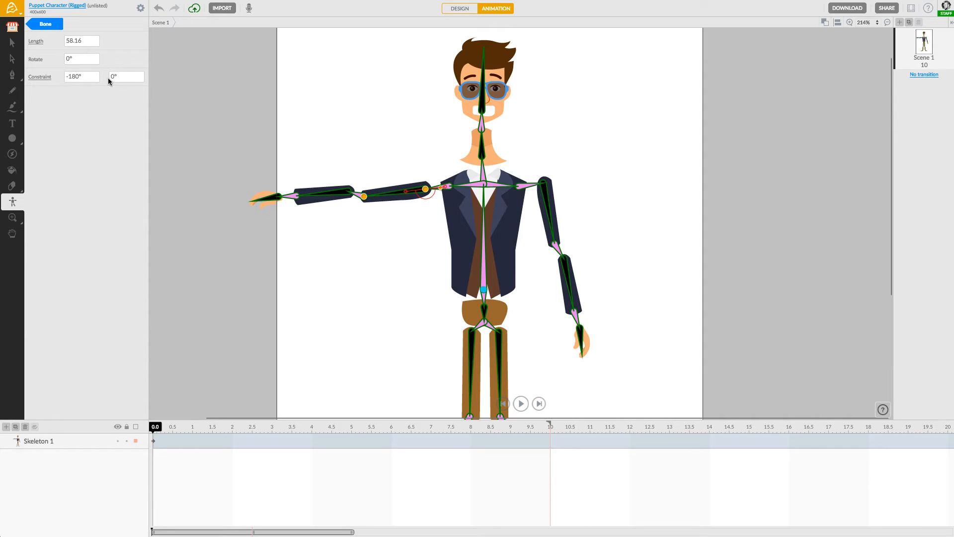
Step: Set the bicep_L bone's upper constraint to 98° and rotate the bone down to about -71°
click(125, 76)
text(3)
text(12)
key(Return)
text(92)
key(Return)
text(96)
key(Return)
drag(173, 76, 174, 75)
mouse_move(441, 190)
mouse_down()
mouse_move(395, 196)
mouse_move(442, 187)
mouse_move(425, 171)
mouse_move(405, 183)
mouse_move(410, 191)
mouse_move(411, 173)
mouse_move(424, 168)
mouse_move(414, 189)
mouse_move(449, 176)
mouse_move(442, 201)
mouse_move(444, 189)
mouse_move(426, 185)
mouse_move(428, 175)
mouse_up()
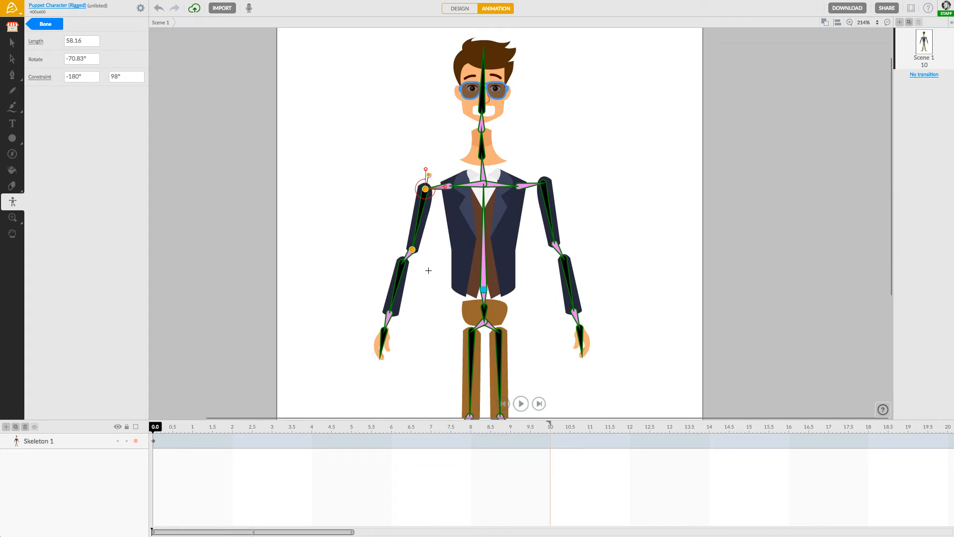
Step: Rotate the forearm bone below bicep_L outward to about -0.65° and adjust its constraint limits to about -149.87° and 146.75°
mouse_move(427, 267)
mouse_down()
mouse_move(420, 239)
mouse_move(412, 258)
mouse_up()
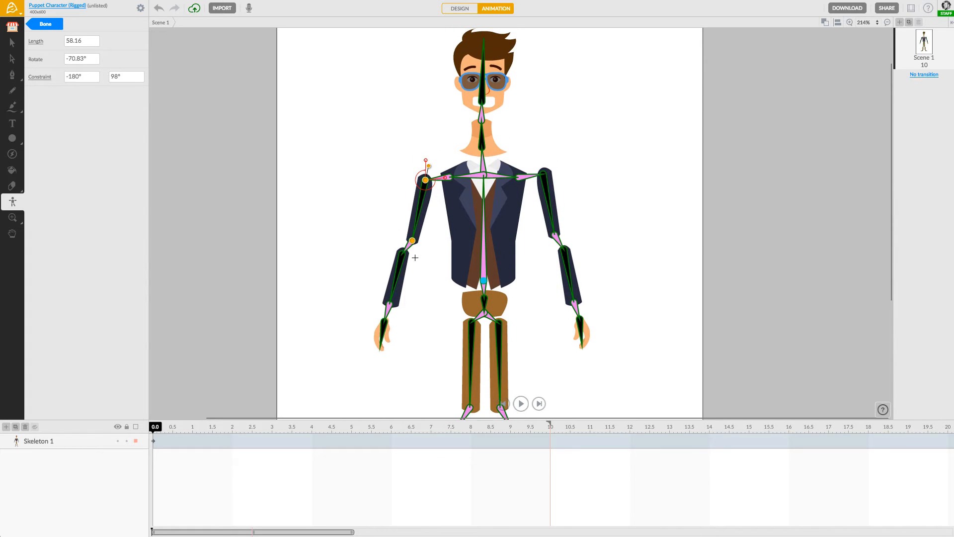
click(400, 262)
drag(389, 269, 412, 241)
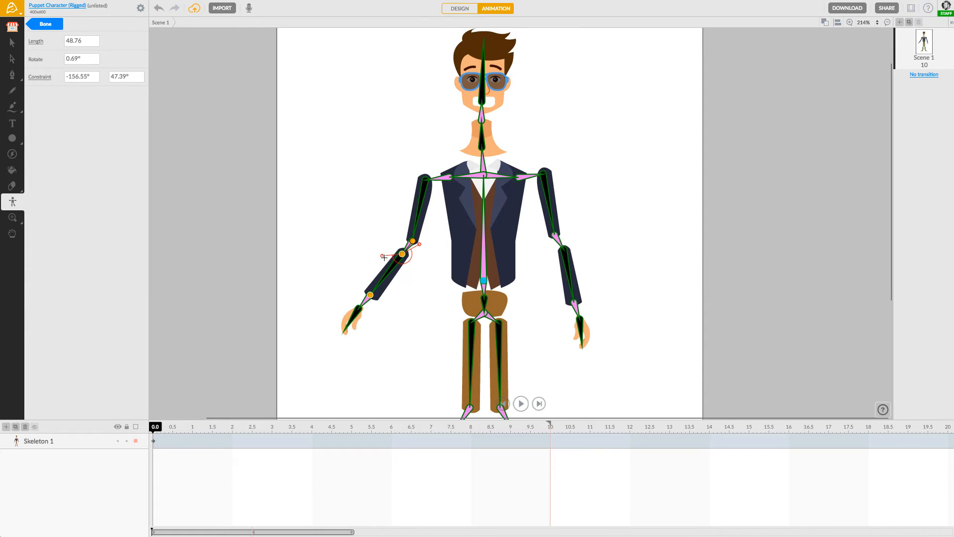
click(394, 241)
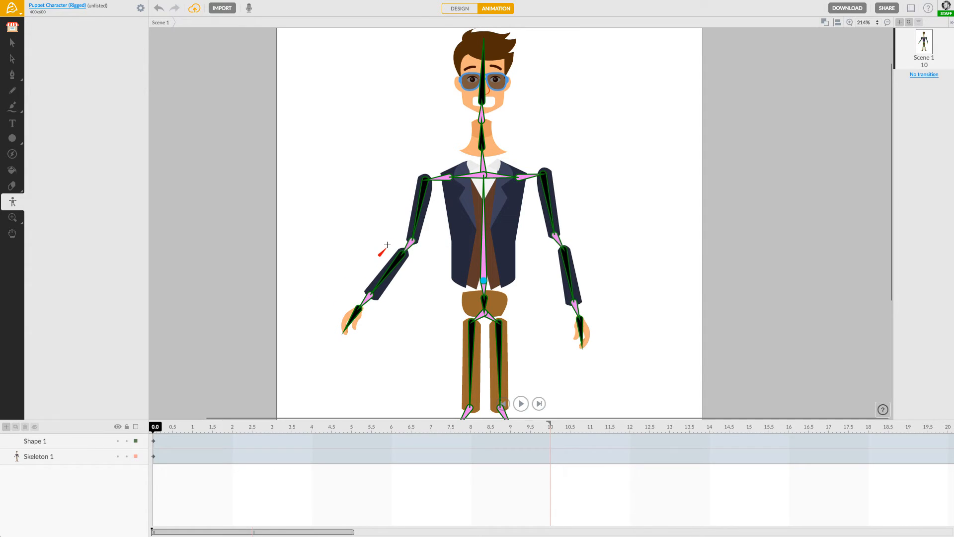
key(ctrl+z)
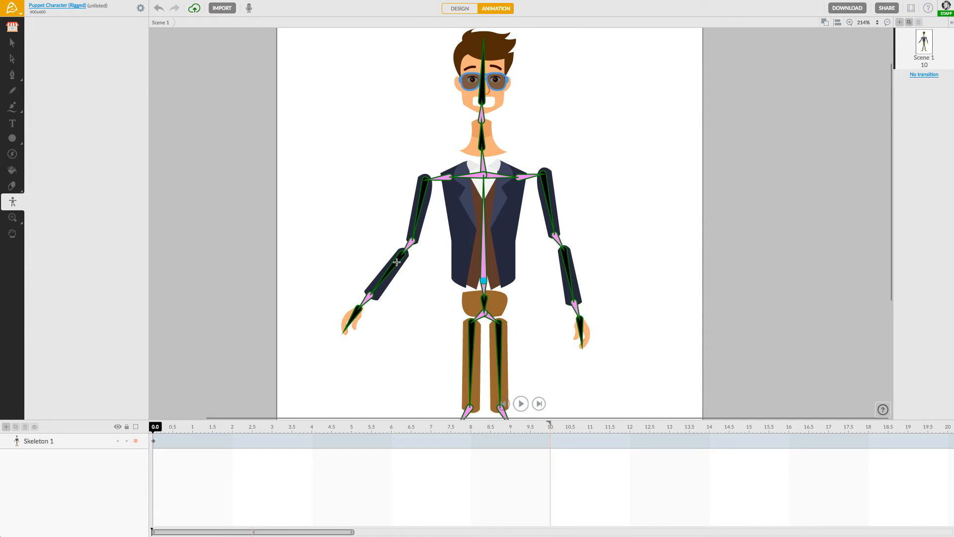
click(393, 256)
drag(382, 255, 359, 253)
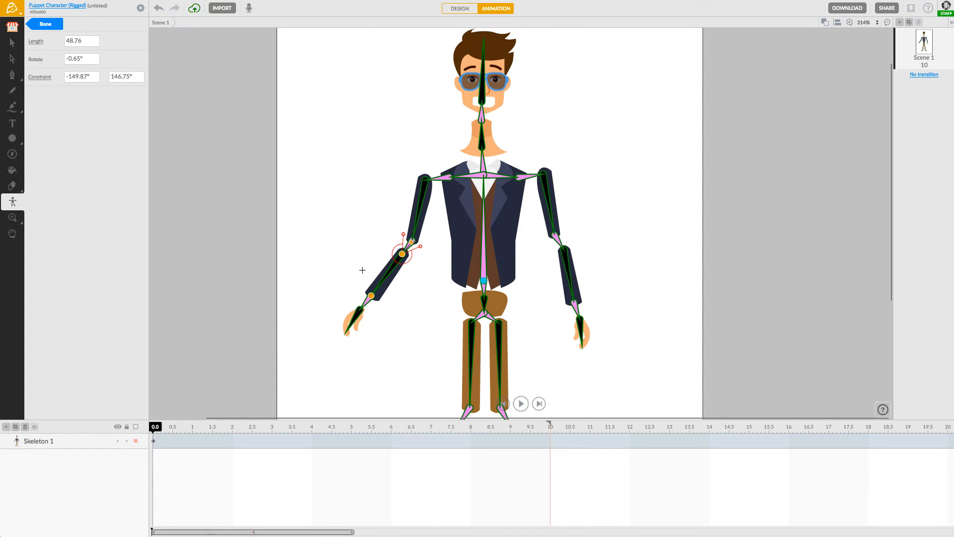
Step: Inspect the rotation constraints of the hand bone on the same arm and of the Head bone
click(358, 314)
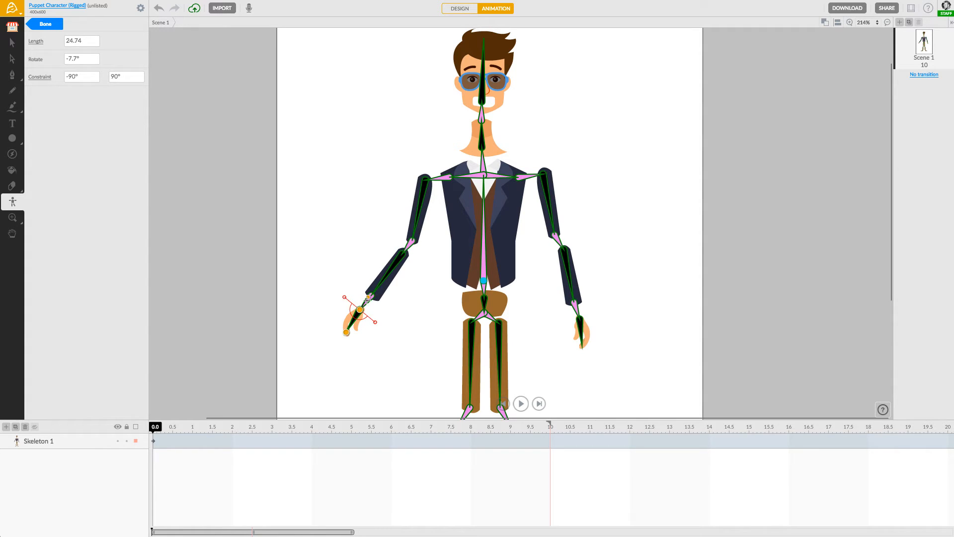
mouse_move(367, 300)
mouse_down()
mouse_move(347, 328)
mouse_move(374, 299)
mouse_move(338, 316)
mouse_move(348, 301)
mouse_move(375, 294)
mouse_up()
click(482, 95)
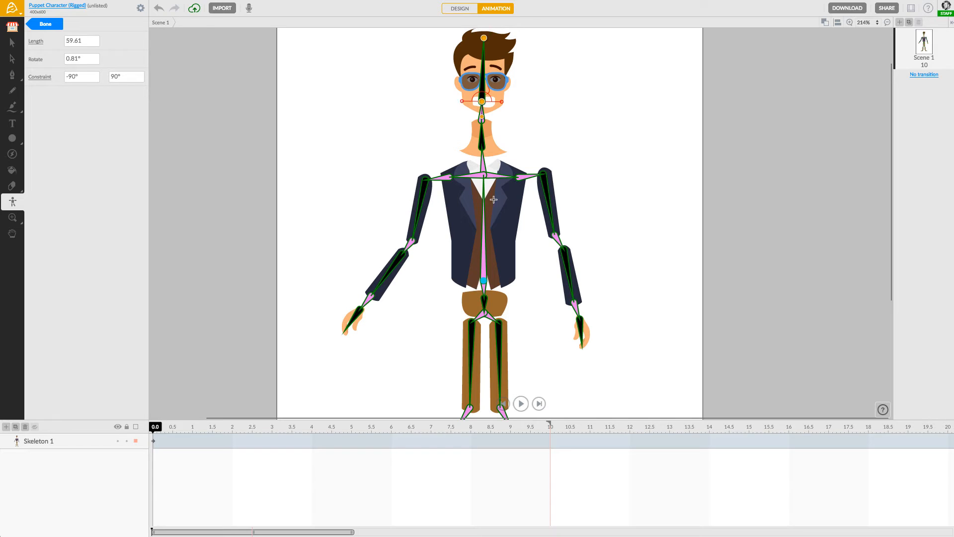
Step: Widen the Torso spine bone's constraint to -180° and 0.37°, test-rotate it to about -124°, and undo the rotation
click(483, 266)
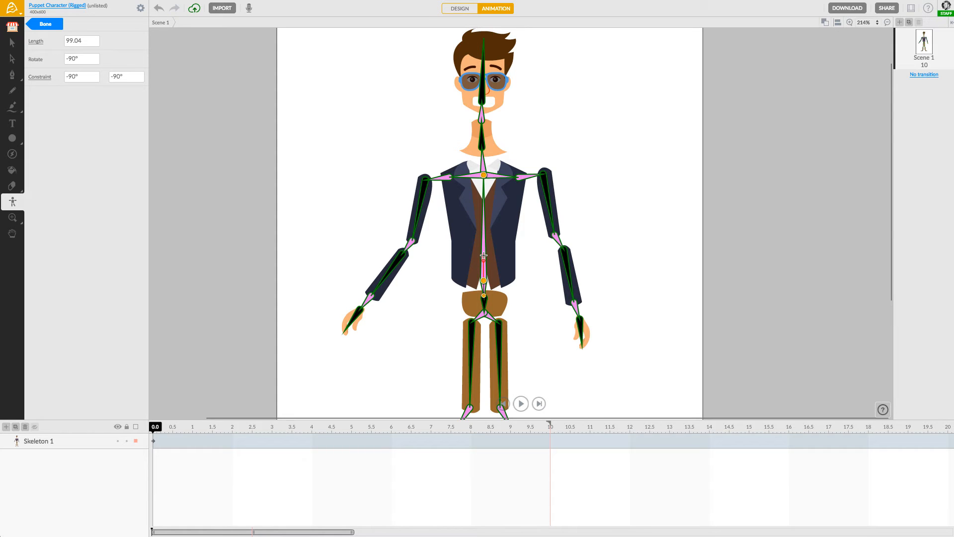
drag(483, 256, 495, 294)
click(482, 266)
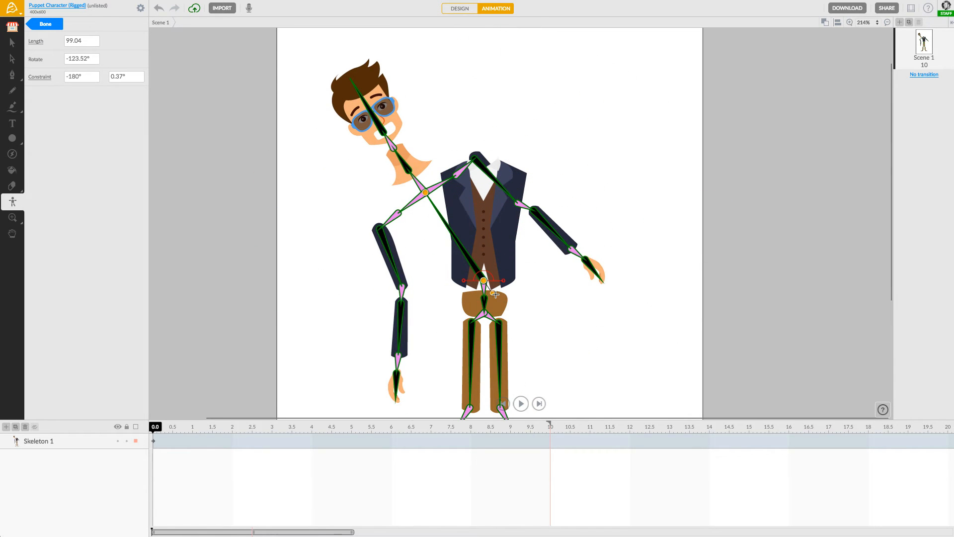
key(ctrl+z)
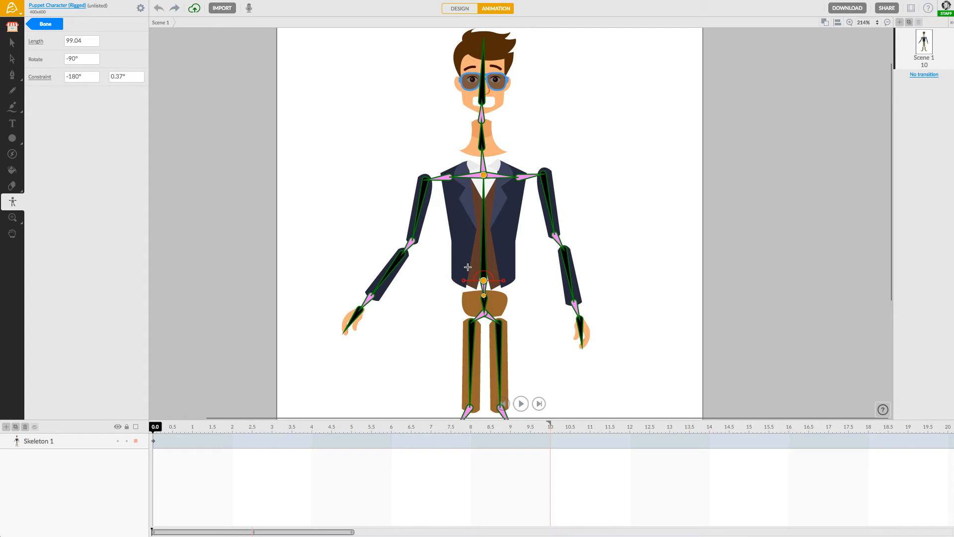
Step: Test moving the Torso to see whether the skeleton follows, and undo the move
click(12, 43)
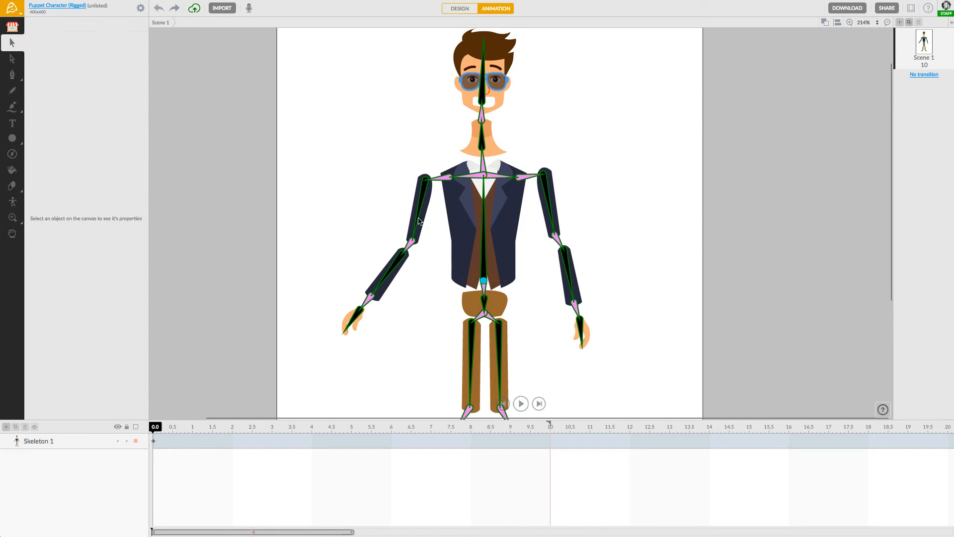
drag(461, 249, 440, 239)
key(ctrl+z)
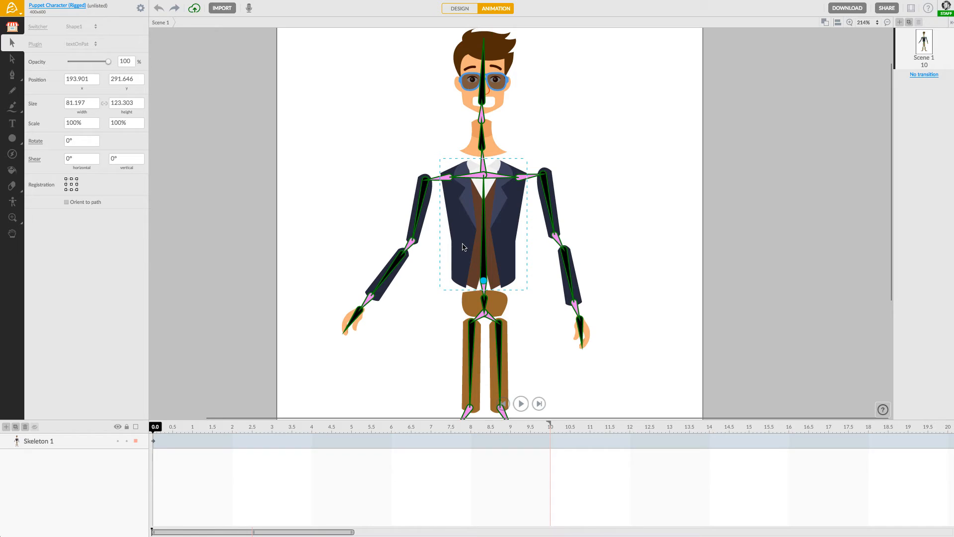
Step: Narrow the spine bone's constraint to about -90.07° and -89.34°, test its rotation, and undo the test
click(13, 201)
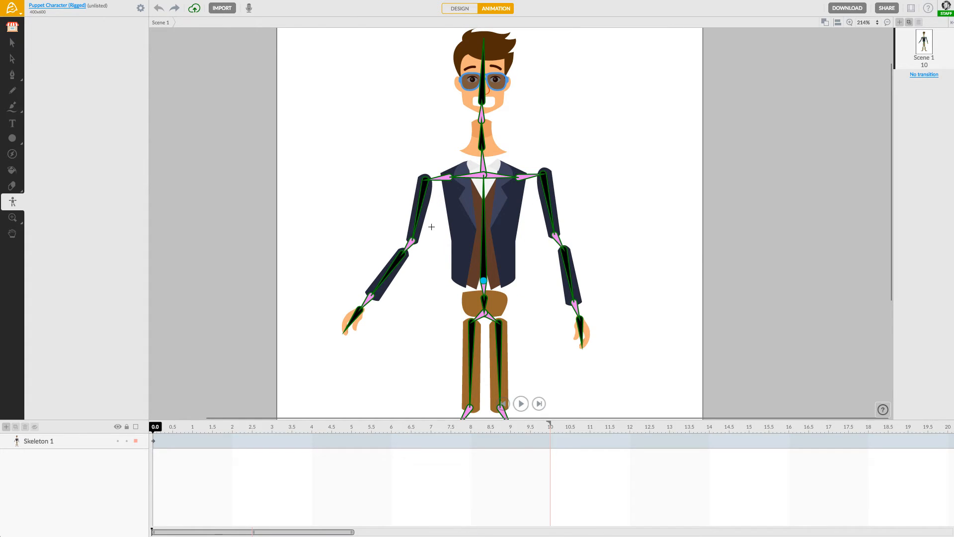
click(484, 256)
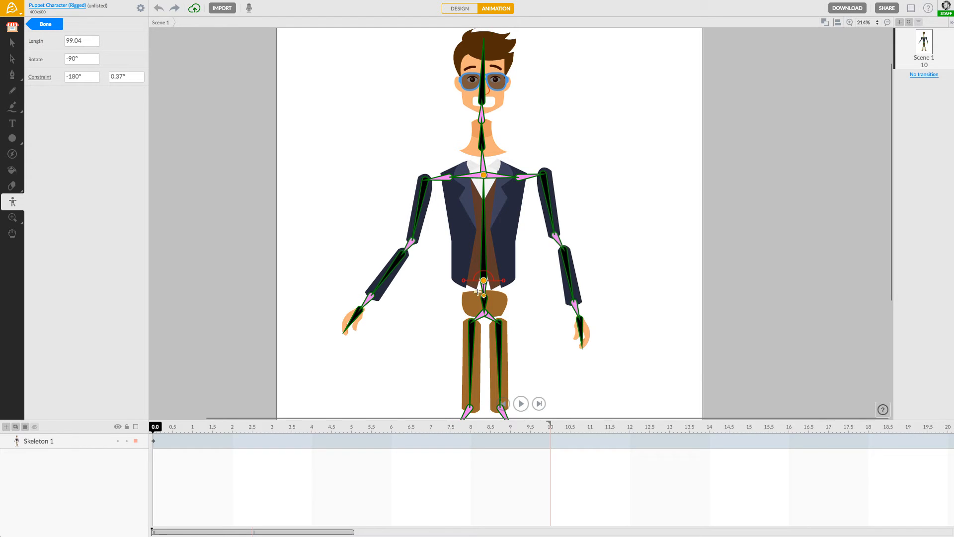
drag(463, 281, 484, 257)
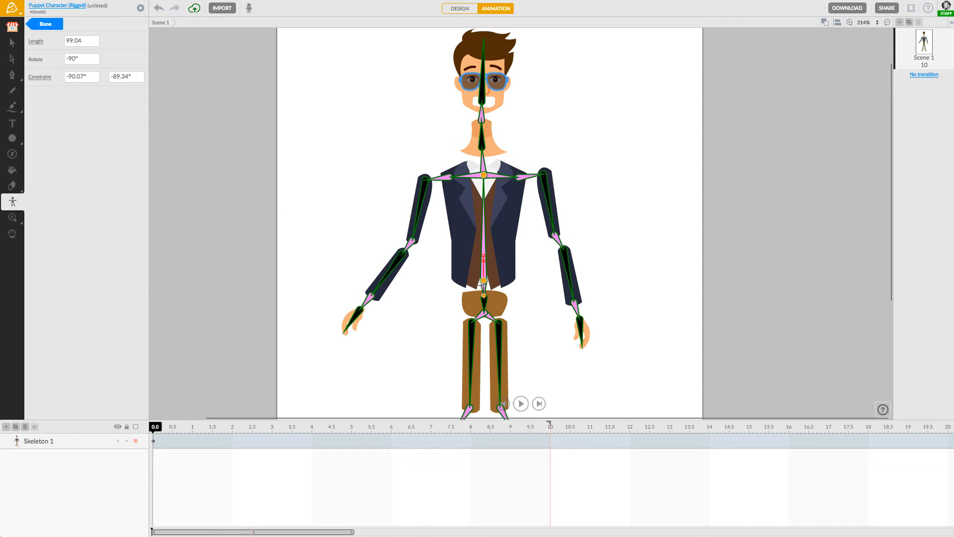
drag(485, 295, 454, 294)
key(ctrl+z)
Step: Widen the spine bone's constraint to about -125.34° and -42.06°, and move its upper joint to give the bone a length of 97.62
drag(475, 176, 450, 179)
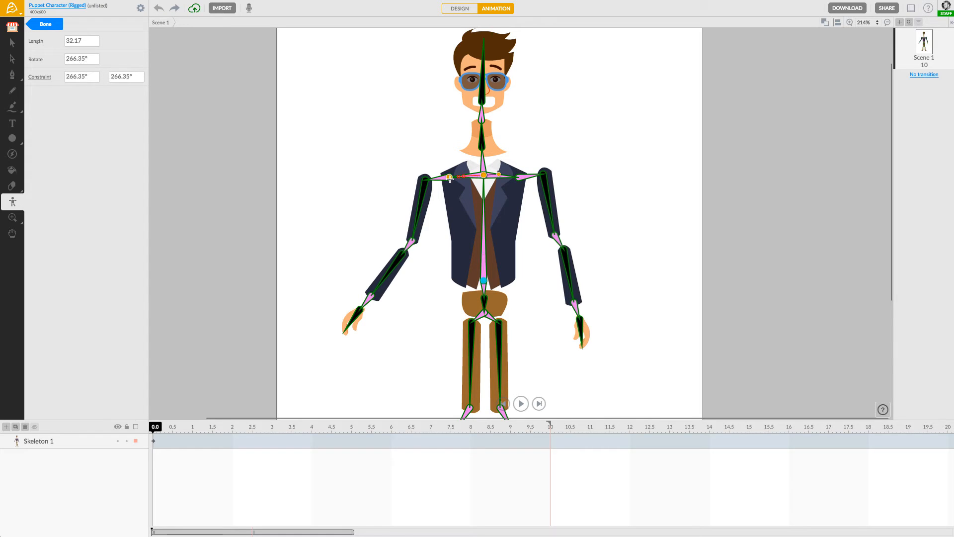
click(483, 281)
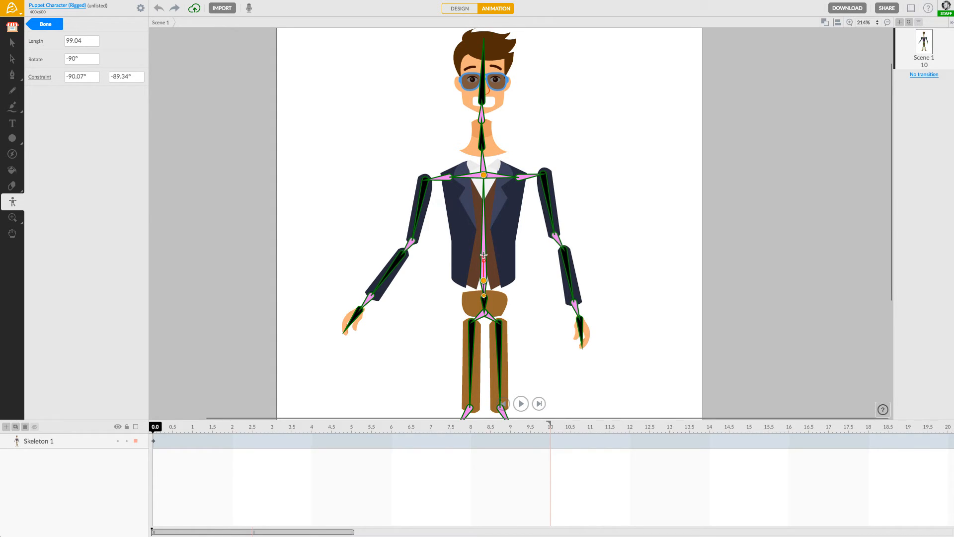
mouse_move(483, 254)
mouse_down()
mouse_move(478, 263)
mouse_move(498, 268)
mouse_move(469, 294)
mouse_move(503, 293)
mouse_move(486, 292)
mouse_up()
mouse_move(484, 176)
mouse_down()
mouse_move(490, 164)
mouse_move(486, 178)
mouse_up()
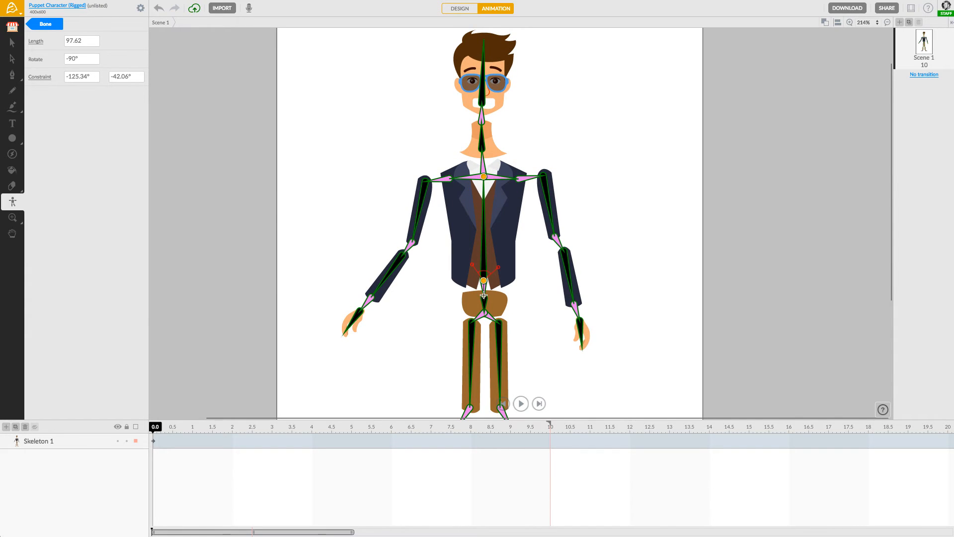
drag(483, 295, 479, 293)
key(ctrl+z)
Step: Lock the spine bone's rotation by setting both of its constraint limits to -90.64°
click(485, 298)
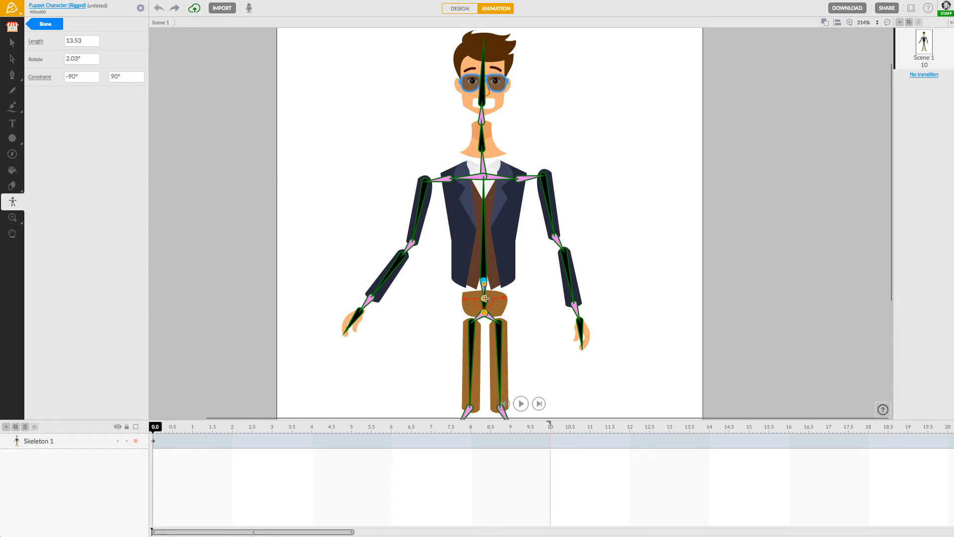
drag(486, 283, 482, 259)
click(483, 259)
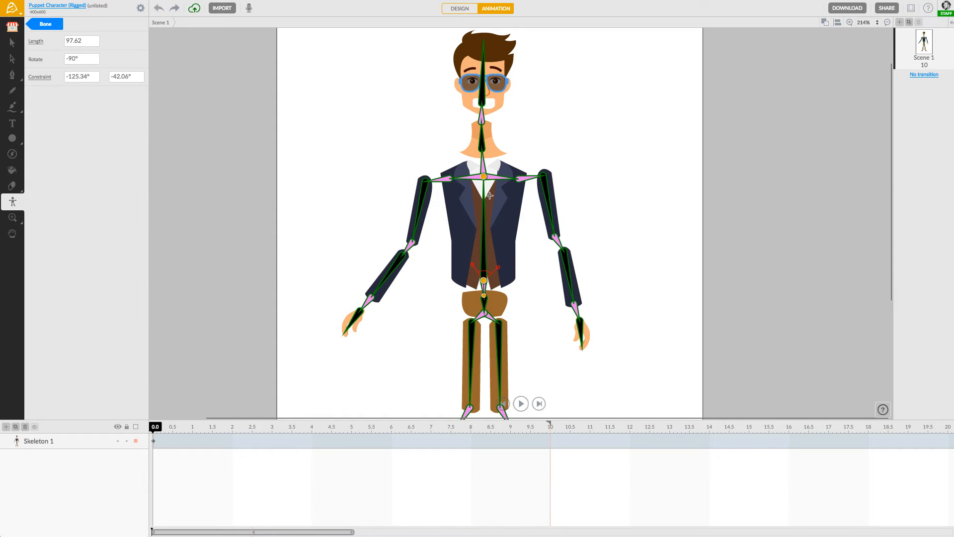
drag(498, 266, 483, 260)
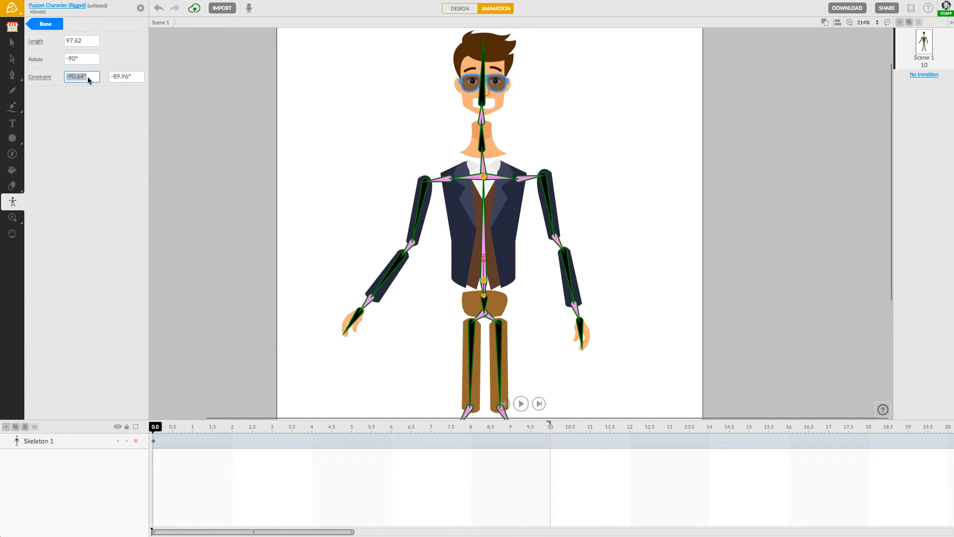
click(121, 77)
key(Return)
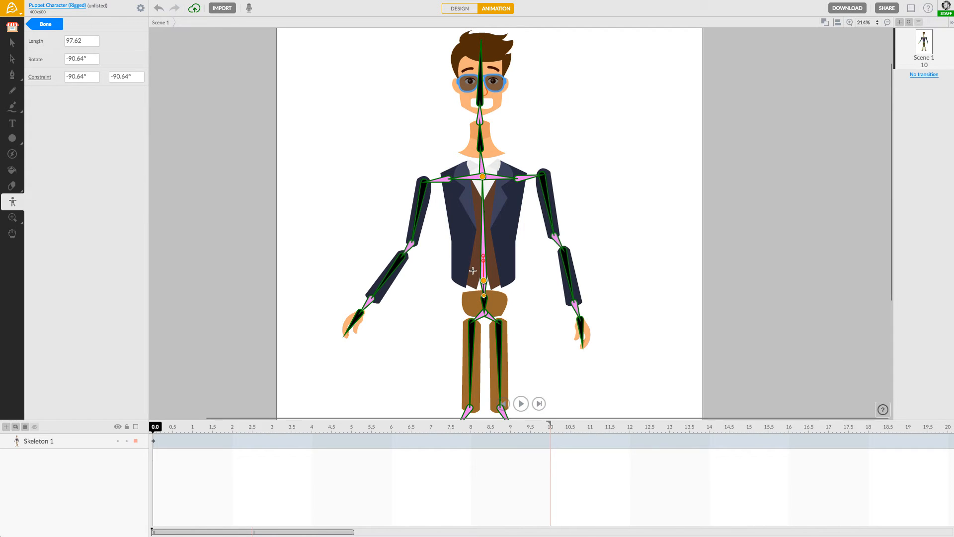
Step: Test moving the Torso with the locked spine bone to about X 235.9, Y 280.1, and undo the move
click(14, 44)
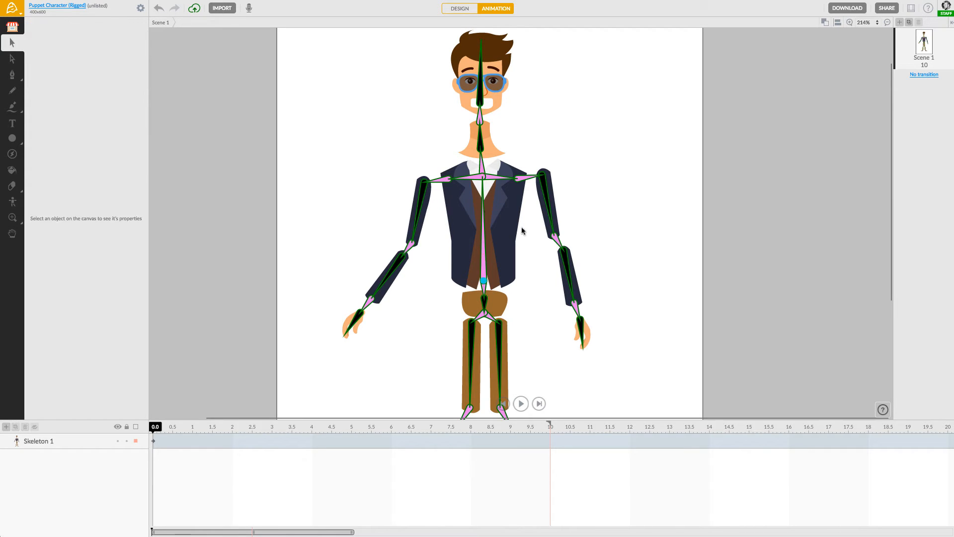
click(463, 237)
drag(462, 244, 508, 226)
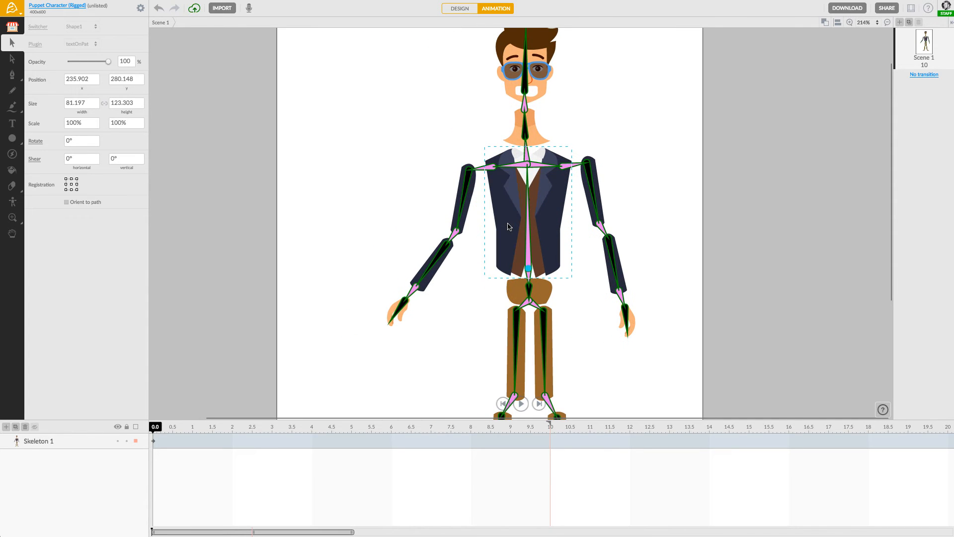
key(ctrl+z)
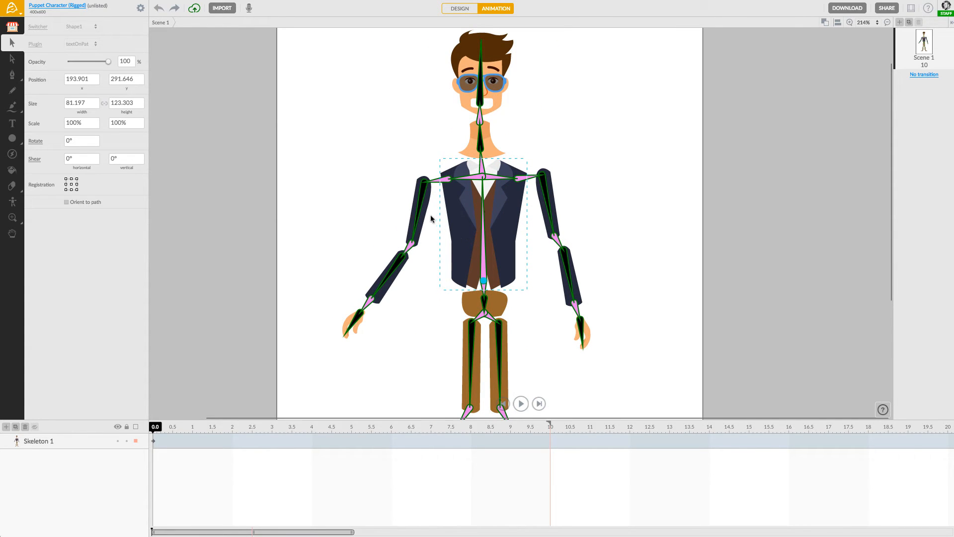
Step: Swing the character's right arm outward, away from the torso, and clear the selection
mouse_move(413, 230)
mouse_down()
mouse_move(412, 217)
mouse_move(405, 262)
mouse_move(431, 229)
mouse_move(404, 206)
mouse_move(401, 188)
mouse_move(432, 213)
mouse_move(447, 208)
mouse_move(404, 211)
mouse_move(420, 211)
mouse_move(410, 214)
mouse_move(421, 234)
mouse_up()
click(427, 243)
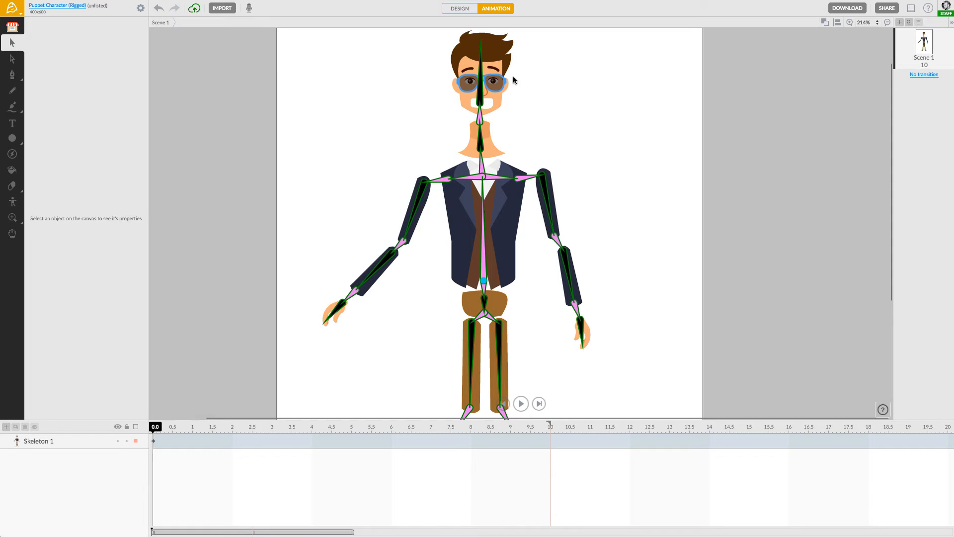
Step: Shorten the connecting bone between the neck and head bones to a length of about 0.06, bringing the head down onto the neck
scroll(532, 119, up, 3)
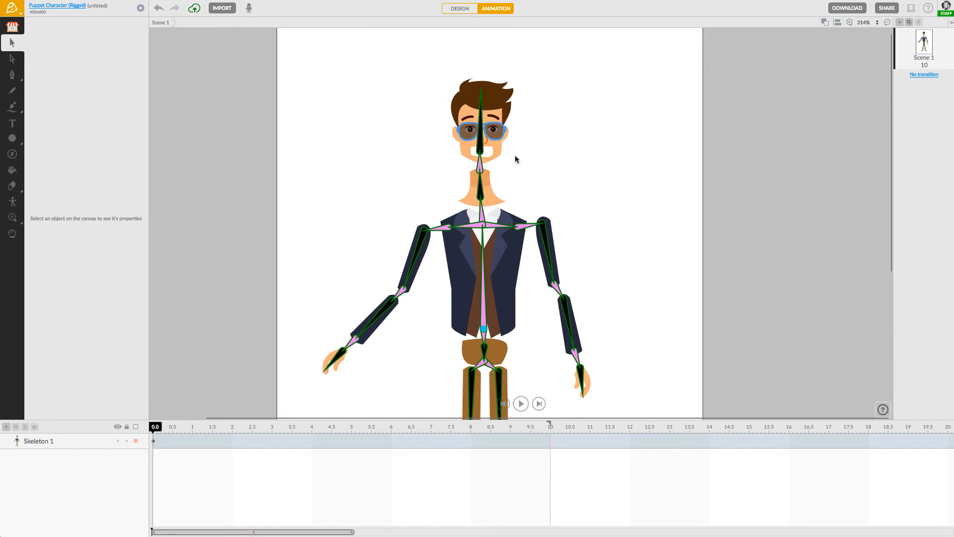
scroll(487, 131, up, 4)
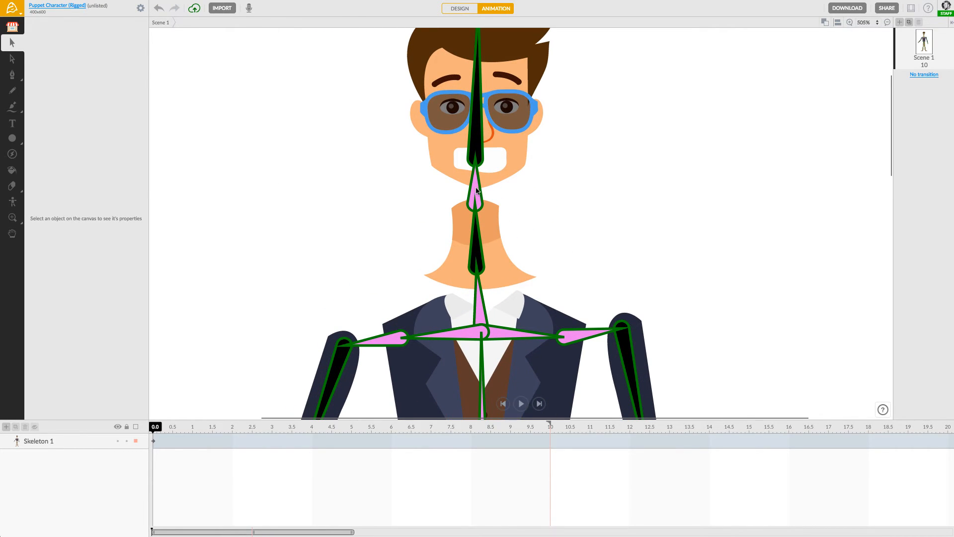
click(474, 190)
click(472, 201)
click(478, 193)
click(480, 197)
click(477, 195)
click(472, 188)
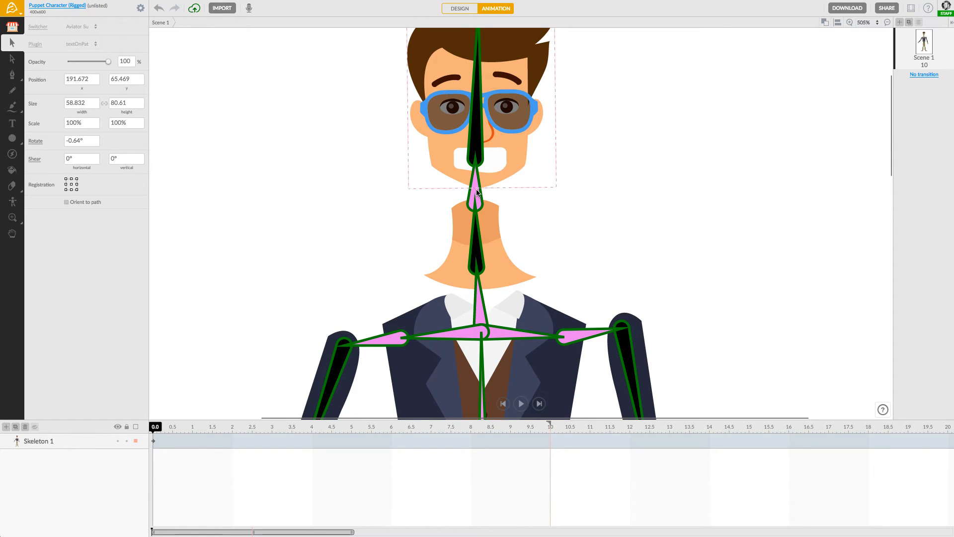
click(12, 201)
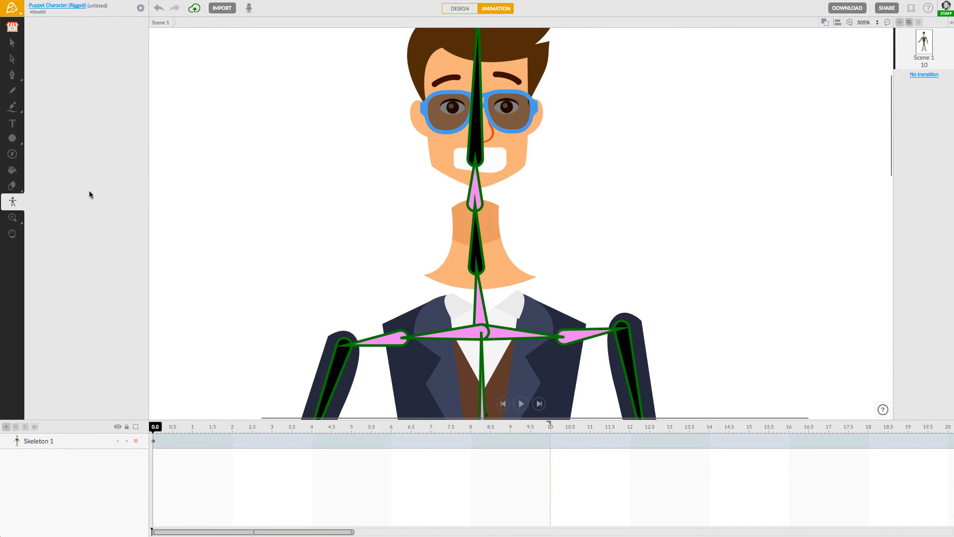
click(475, 188)
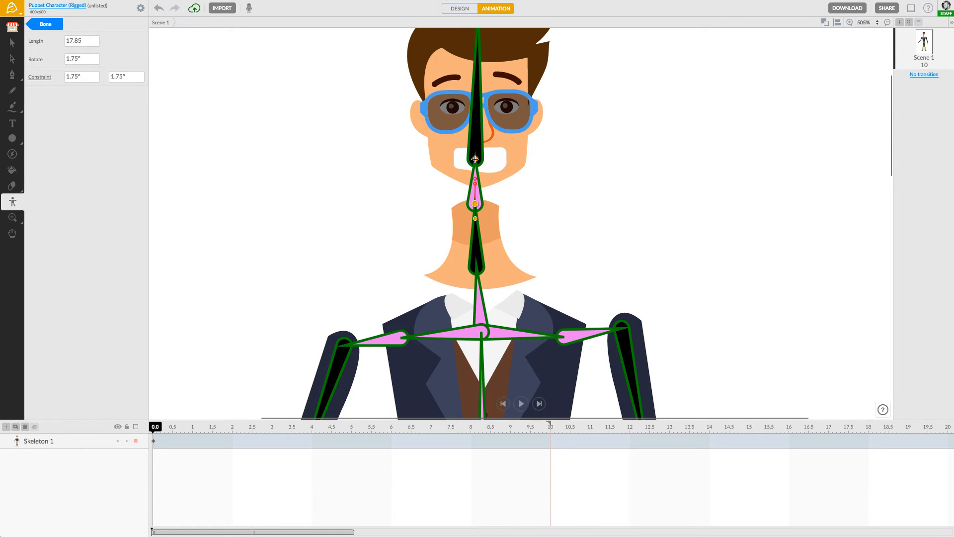
drag(475, 159, 464, 220)
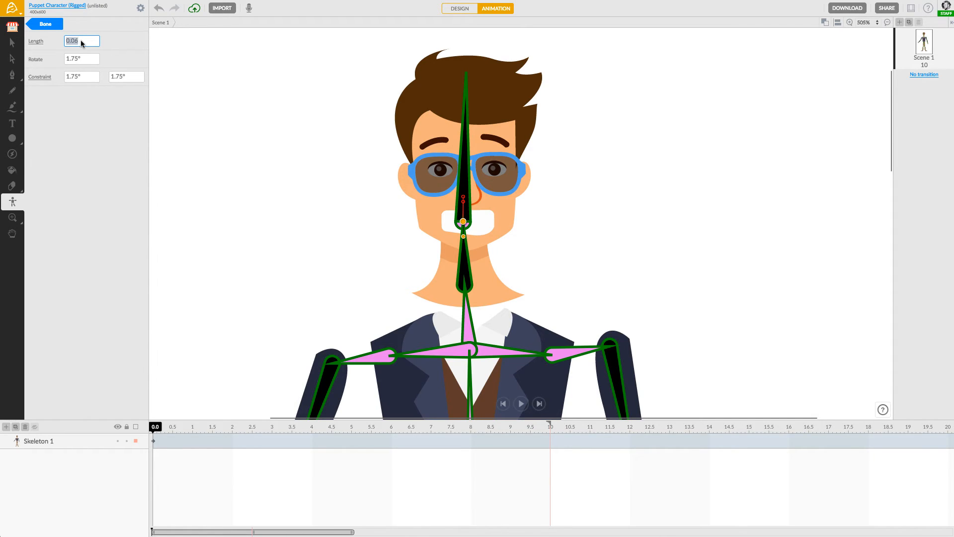
Step: Set the length of the tiny connecting bone between the neck and the head to 0
key(BackSpace)
text(.0)
key(Return)
Step: Shorten the neck bone to a length of about 19.96, undoing any misplaced adjustments
click(464, 265)
mouse_move(466, 301)
mouse_down()
mouse_move(458, 301)
mouse_move(471, 300)
mouse_up()
key(ctrl+z)
drag(463, 222, 463, 229)
key(ctrl+z)
drag(463, 222, 463, 235)
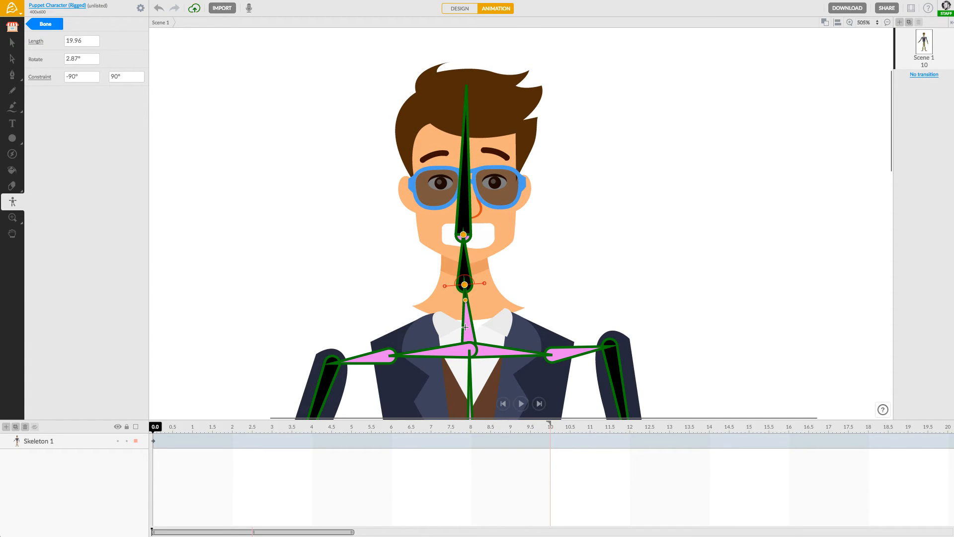
Step: Shorten the bone joining the chest to the neck to a length of about 12.63
drag(465, 328, 466, 291)
drag(474, 328, 475, 327)
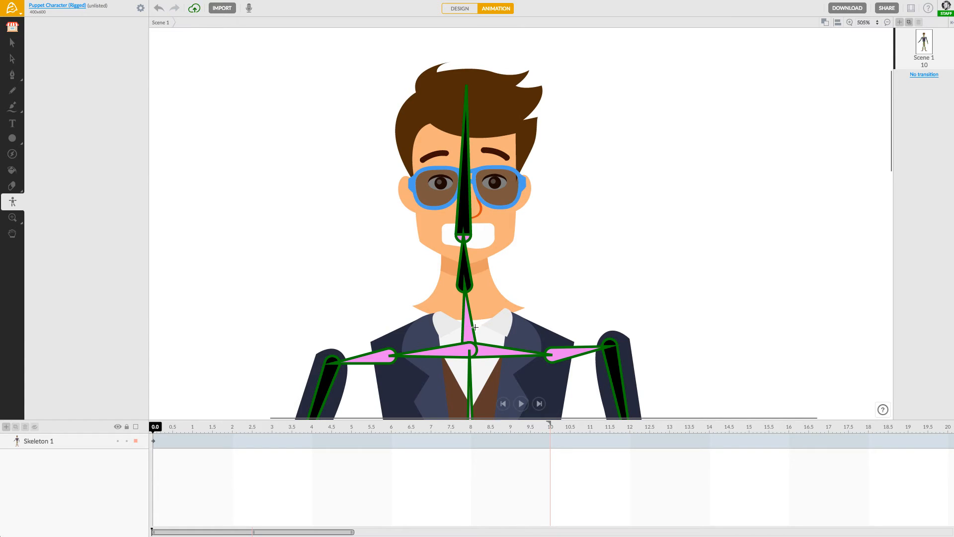
click(465, 286)
drag(464, 285, 469, 326)
click(471, 365)
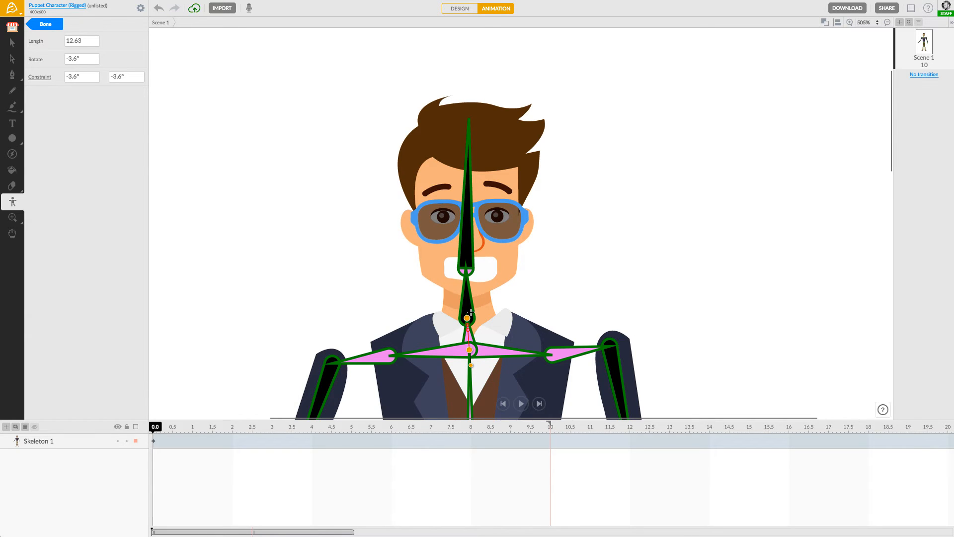
Step: Set the chest-to-neck bone's rotation limits to about -2.81° and -0.88°, and shorten it to about 12.02
drag(468, 325, 466, 330)
click(466, 330)
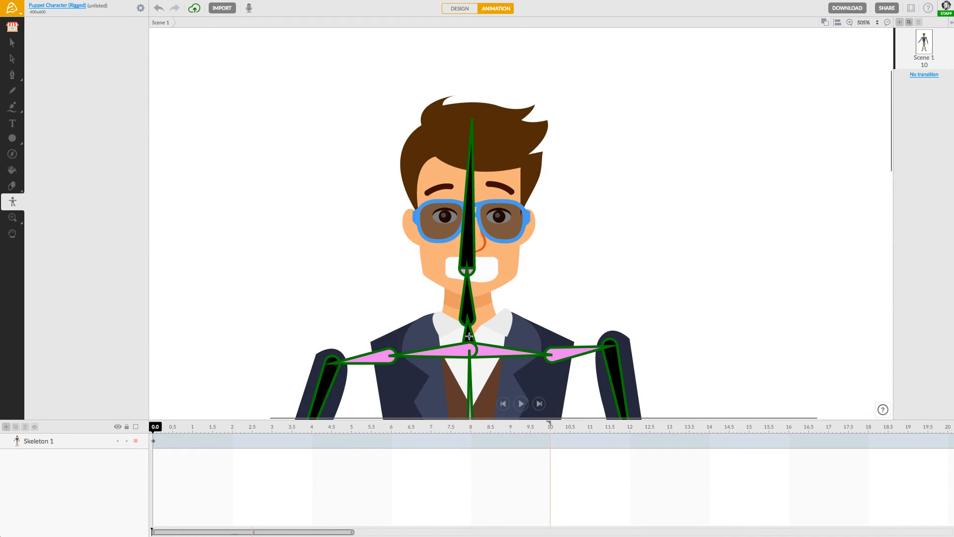
click(469, 337)
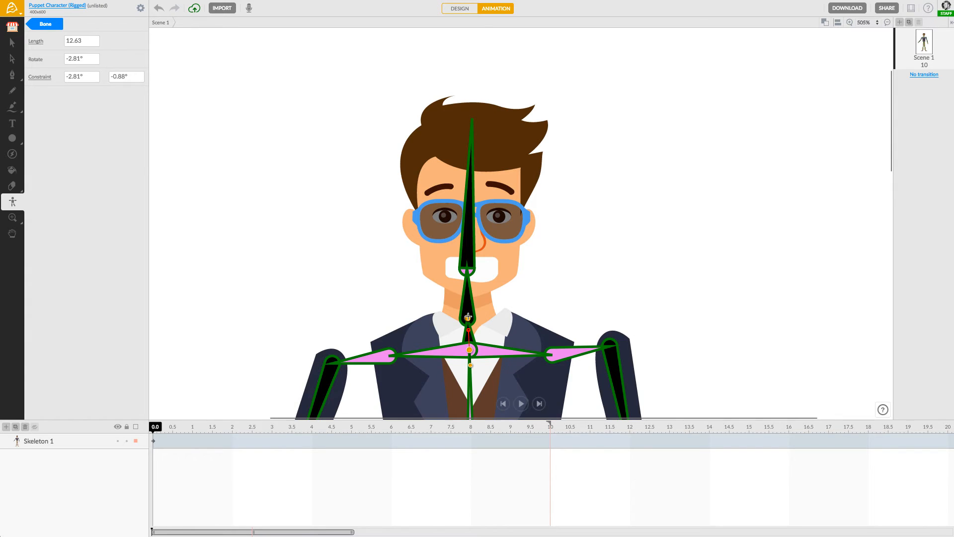
drag(468, 316, 467, 319)
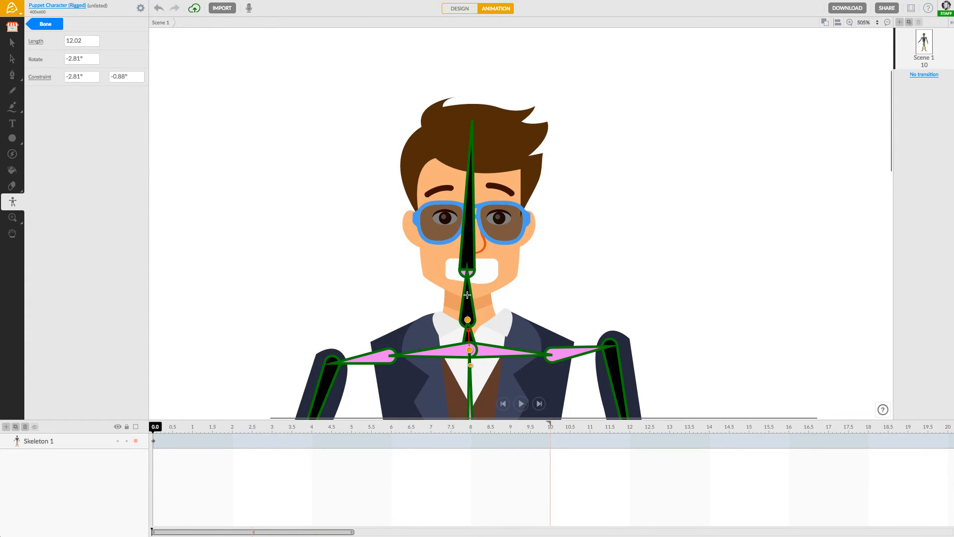
Step: Lengthen the neck bone at its head end to about 21.75
mouse_move(467, 272)
mouse_down()
mouse_move(467, 281)
mouse_move(470, 248)
mouse_move(470, 269)
mouse_up()
click(463, 268)
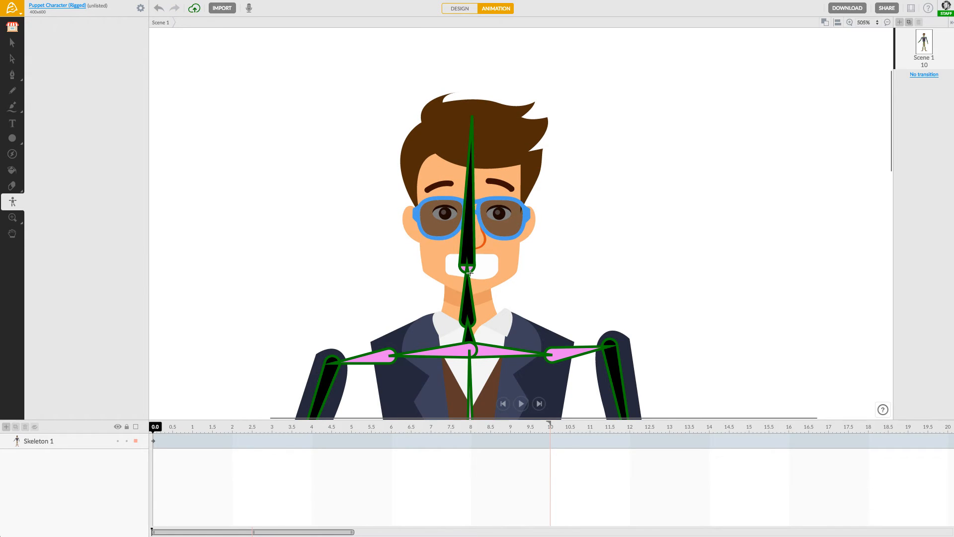
Step: Try to delete the leftover short bone at the joint between the head and the neck
click(15, 44)
scroll(467, 262, up, 10)
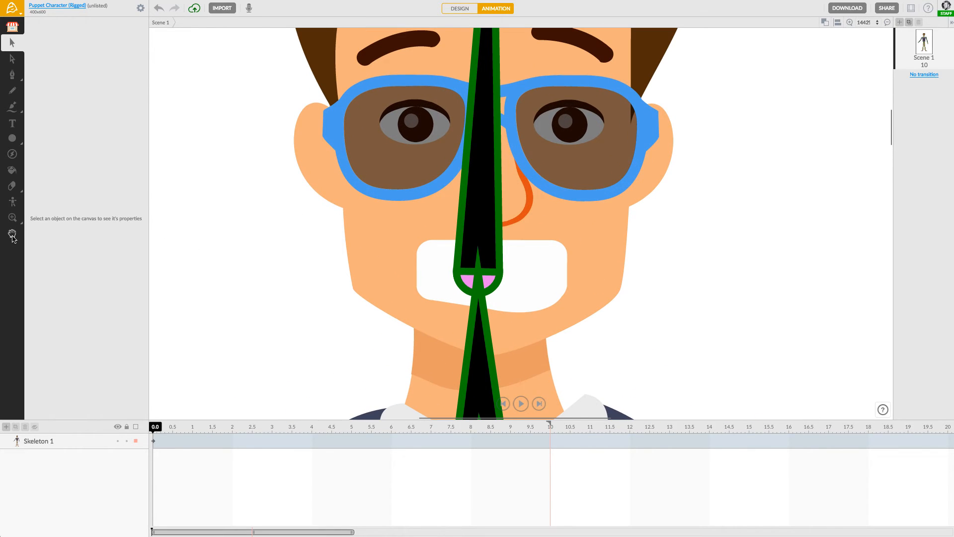
click(12, 202)
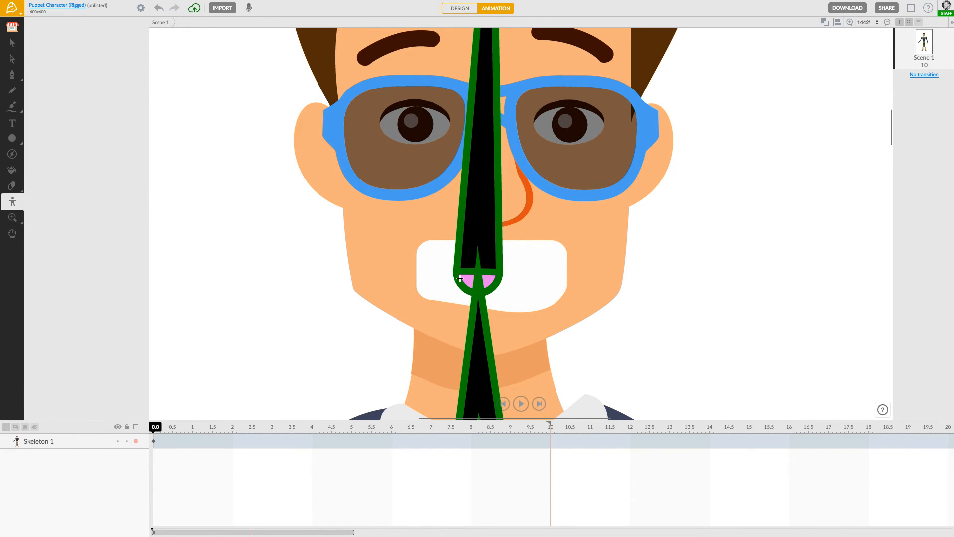
click(492, 284)
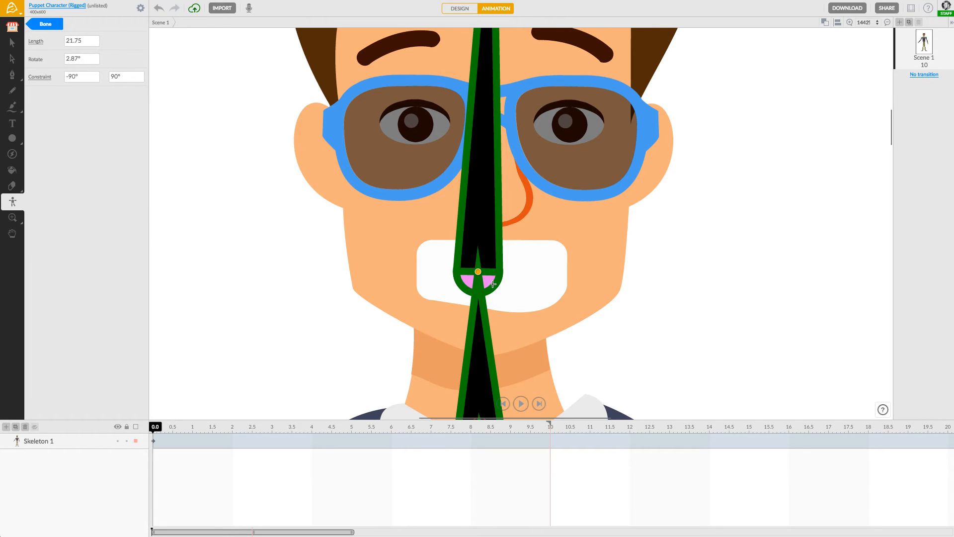
key(Delete)
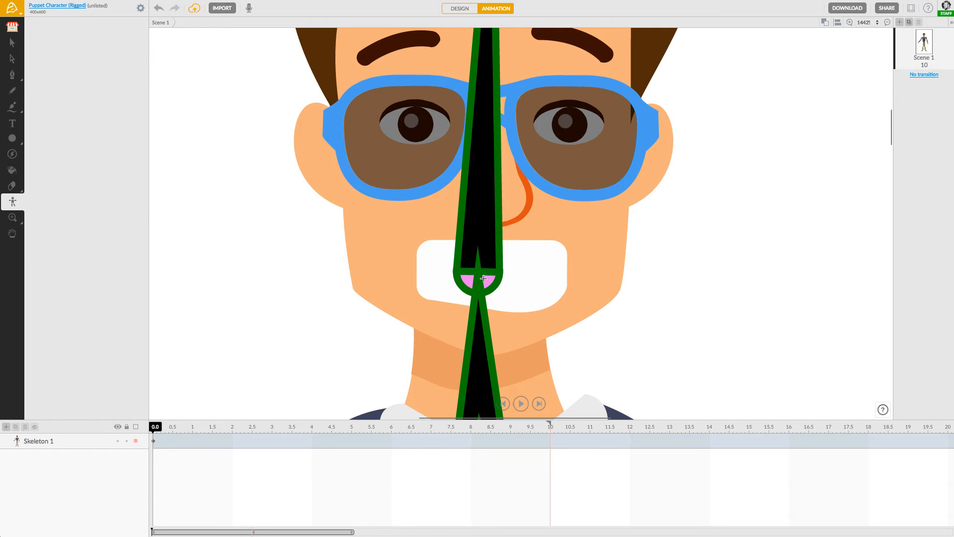
mouse_move(468, 279)
mouse_down()
mouse_move(479, 280)
mouse_move(474, 269)
mouse_move(474, 286)
mouse_up()
Step: Straighten the bone joining the chest to the neck to a rotation of about 0.09°
scroll(466, 285, down, 5)
scroll(453, 302, up, 3)
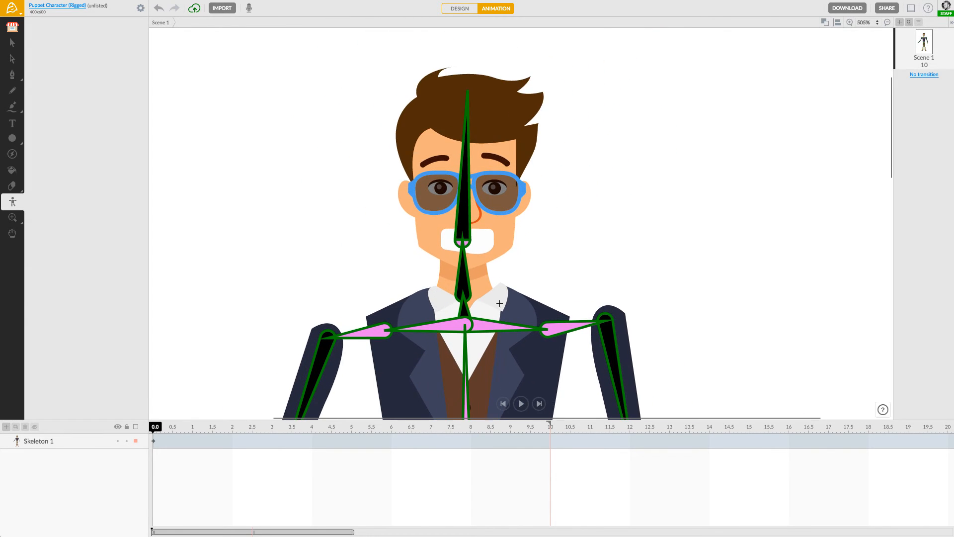
scroll(453, 302, up, 1)
click(469, 313)
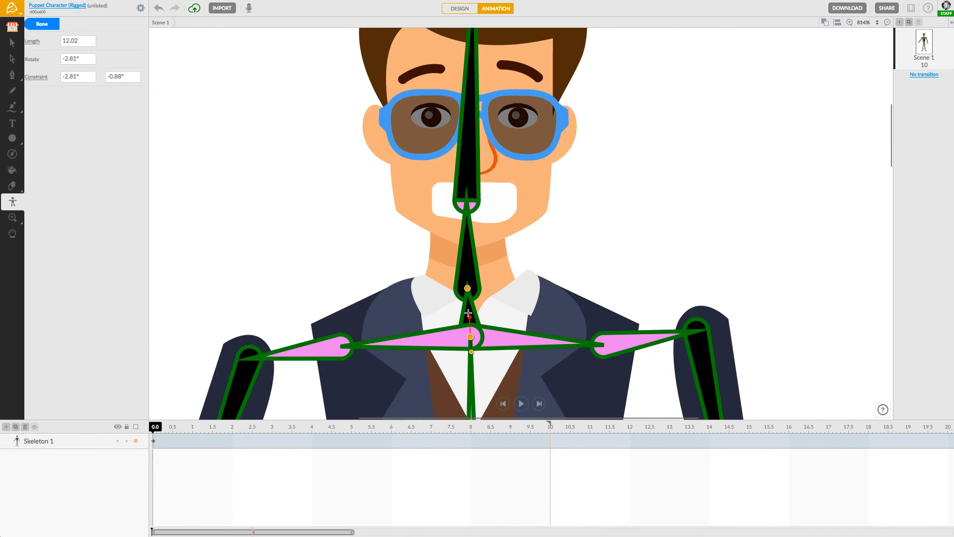
drag(470, 318, 470, 316)
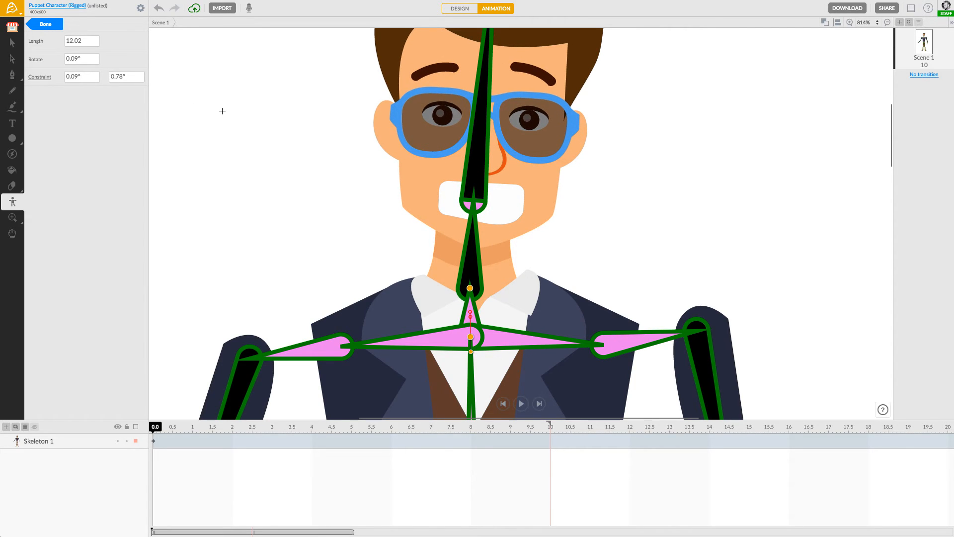
Step: Lock the chest-to-neck bone's rotation by copying its lower constraint of 0.09° to the upper constraint
click(140, 77)
click(90, 78)
key(ctrl+c)
click(129, 77)
key(ctrl+v)
key(Return)
Step: Limit the neck bone's rotation to between about -13.02° and 7.95°, and leave the neck upright at about 1.22°
click(474, 290)
mouse_move(473, 304)
mouse_down()
mouse_move(492, 292)
mouse_move(476, 307)
mouse_up()
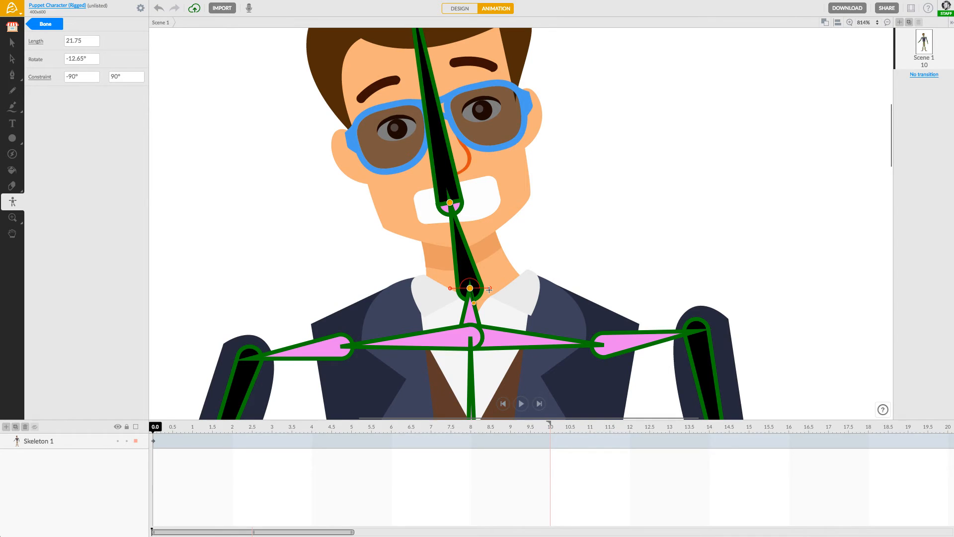
mouse_move(488, 286)
drag(489, 285, 466, 304)
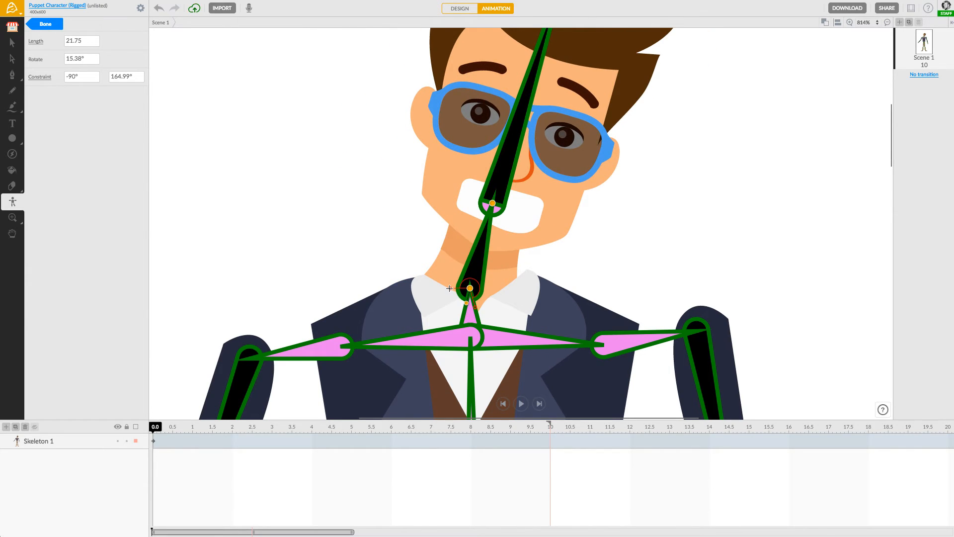
scroll(449, 288, up, 2)
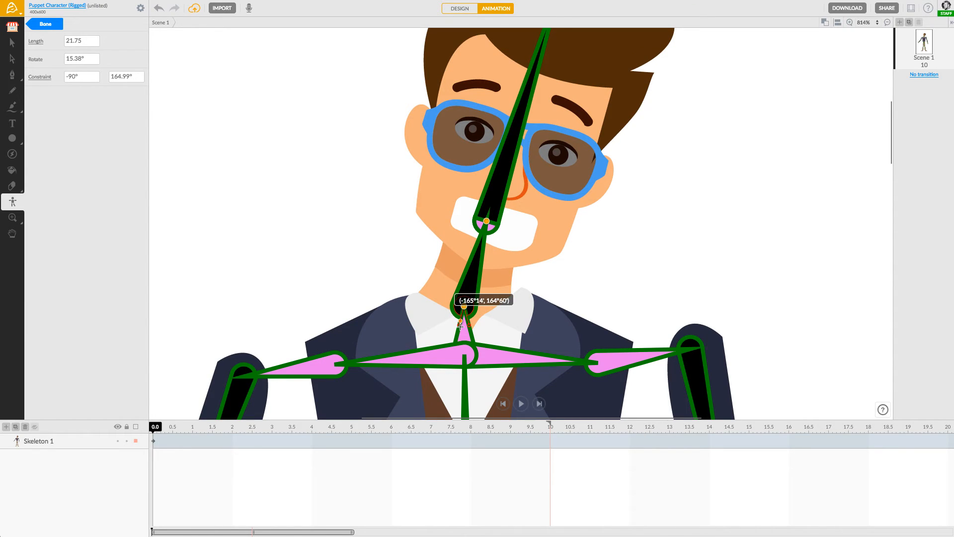
drag(462, 327, 451, 294)
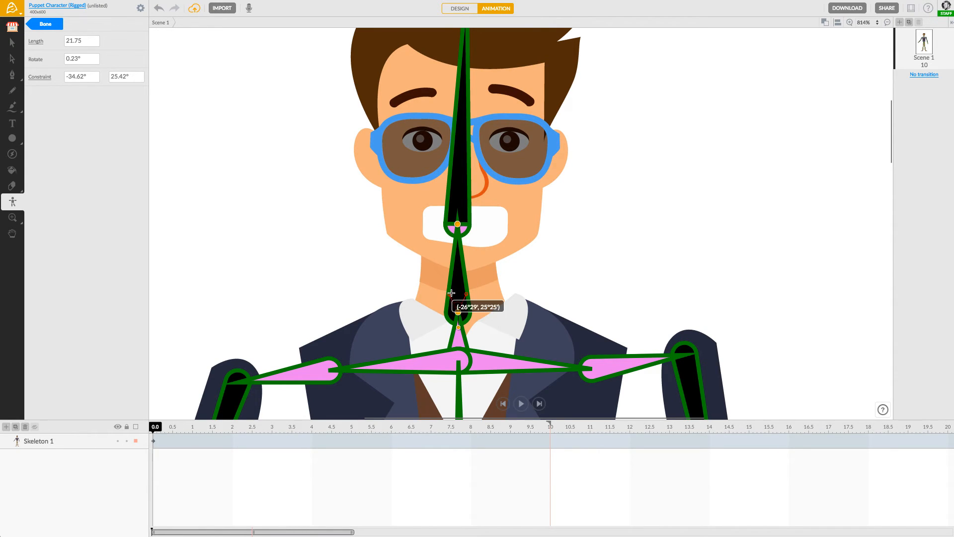
mouse_move(457, 327)
mouse_down()
mouse_move(441, 330)
mouse_move(456, 328)
mouse_up()
drag(463, 294, 478, 332)
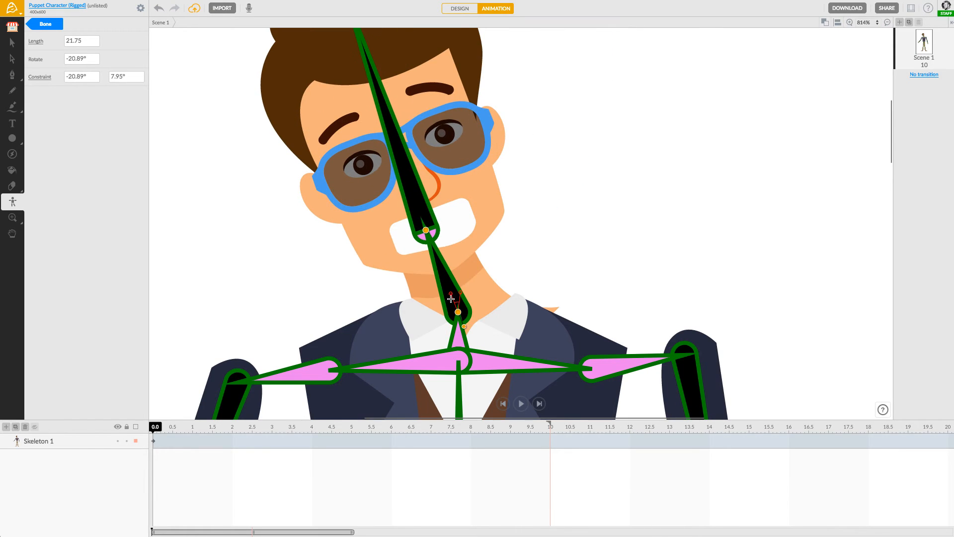
drag(450, 292, 459, 328)
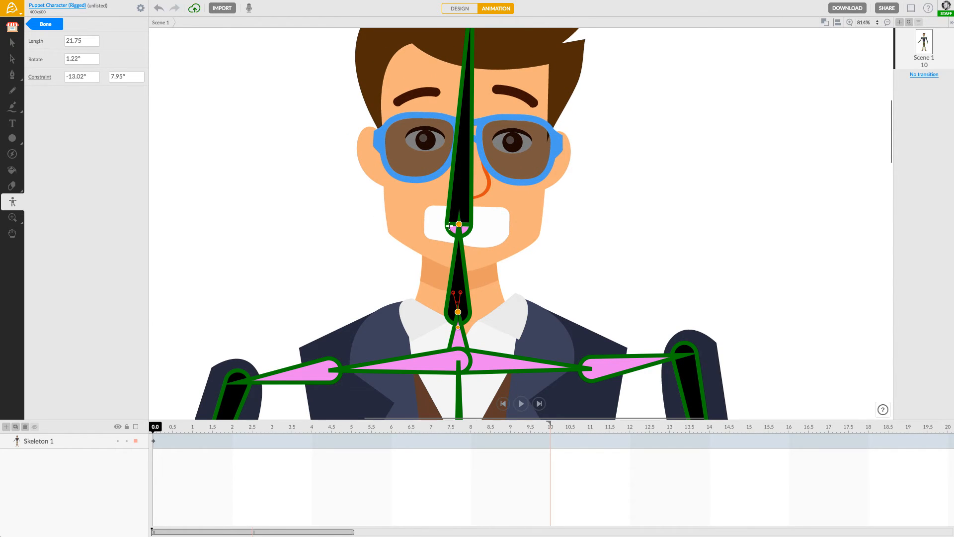
Step: Shorten the head bone to a length of about 56.33 and straighten it to about -1°
click(465, 200)
scroll(356, 212, up, 3)
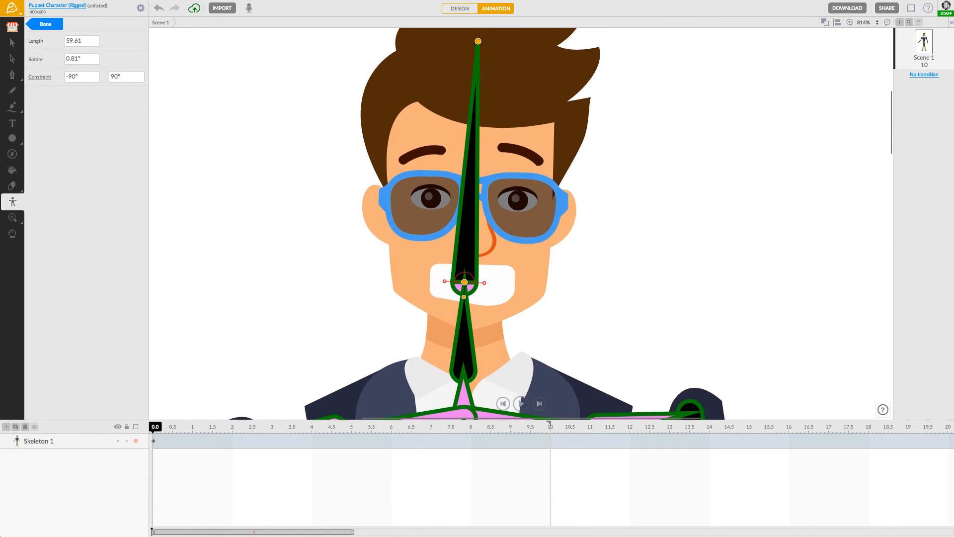
drag(478, 47, 477, 59)
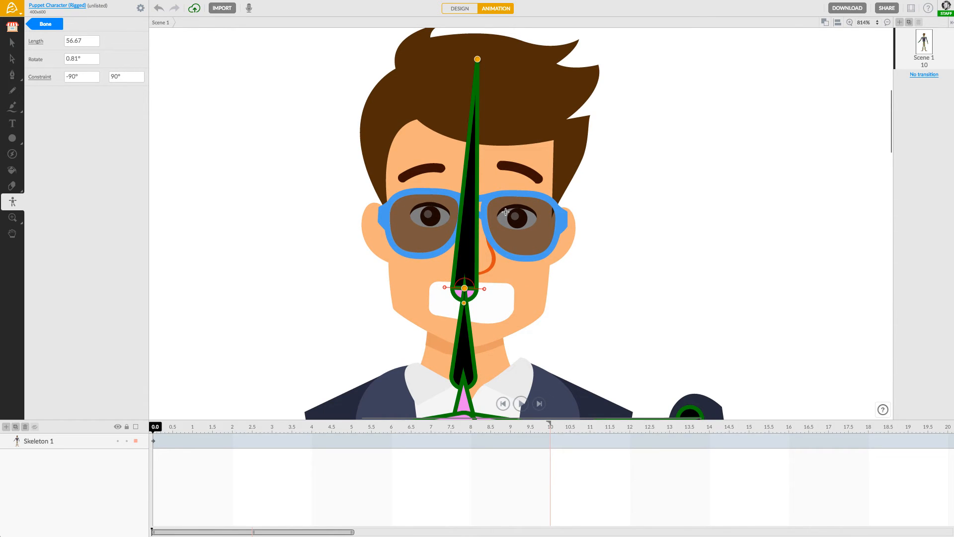
drag(477, 58, 477, 61)
drag(464, 304, 464, 303)
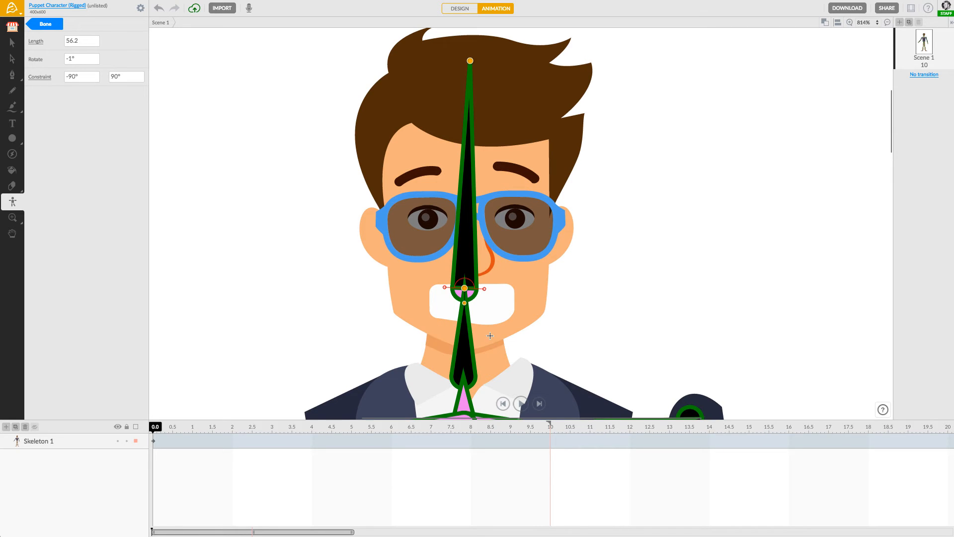
scroll(333, 317, down, 2)
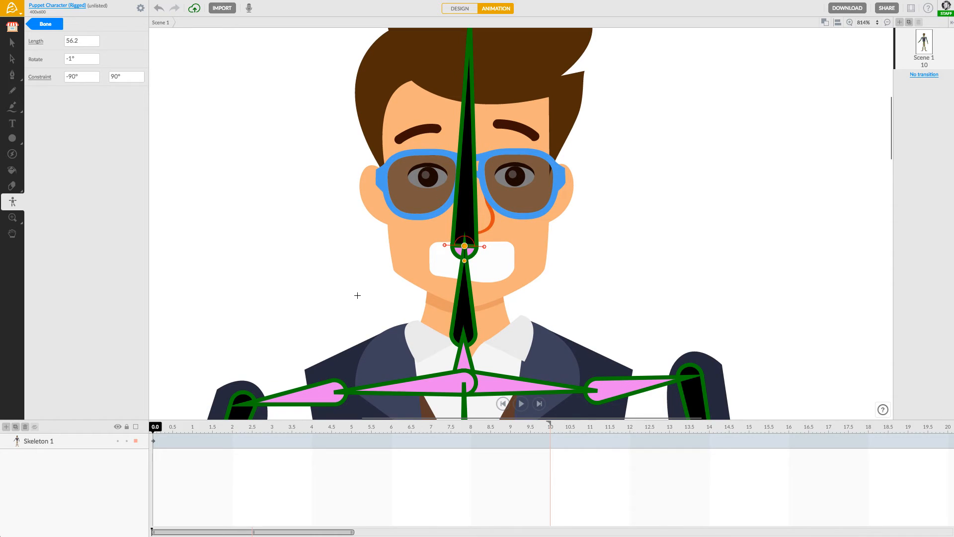
scroll(351, 240, up, 1)
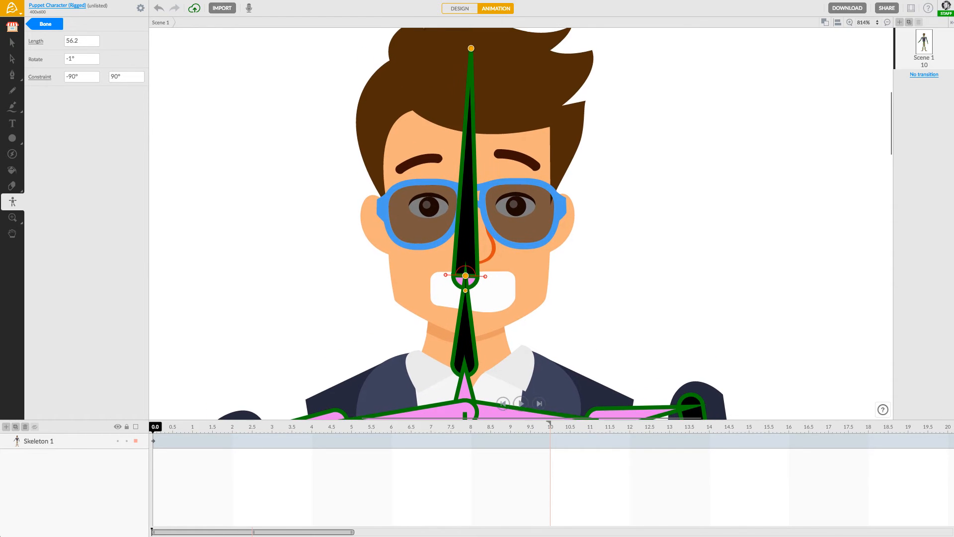
drag(471, 47, 470, 47)
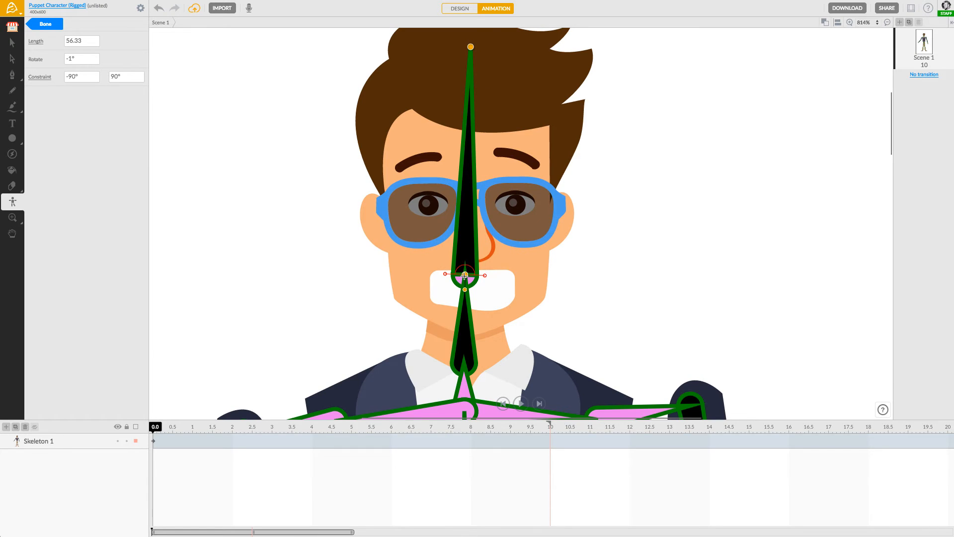
Step: Tilt the head bone to about 21.64° and set its upper rotation limit to that angle
mouse_move(465, 289)
mouse_down()
mouse_move(475, 291)
mouse_move(485, 275)
mouse_move(454, 277)
mouse_move(463, 283)
mouse_up()
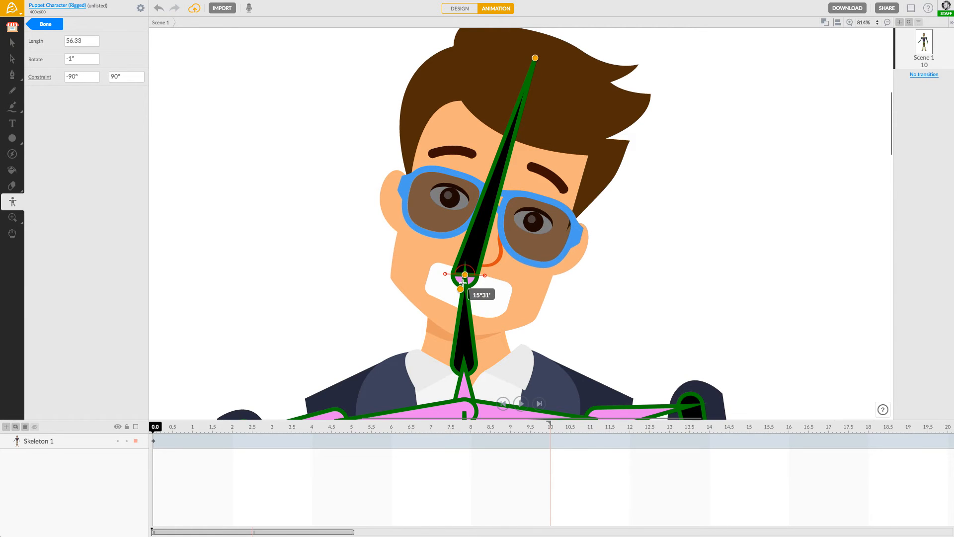
drag(462, 282, 462, 282)
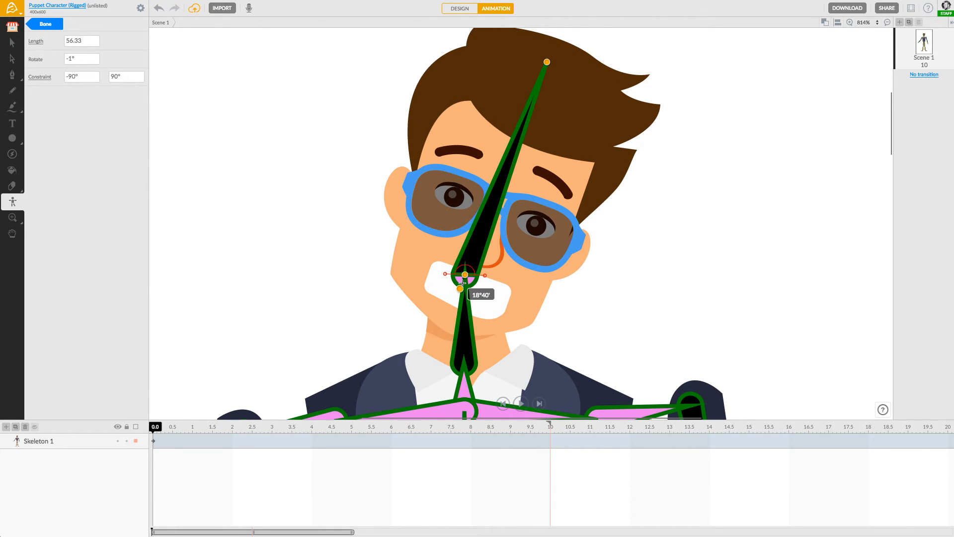
drag(462, 282, 473, 256)
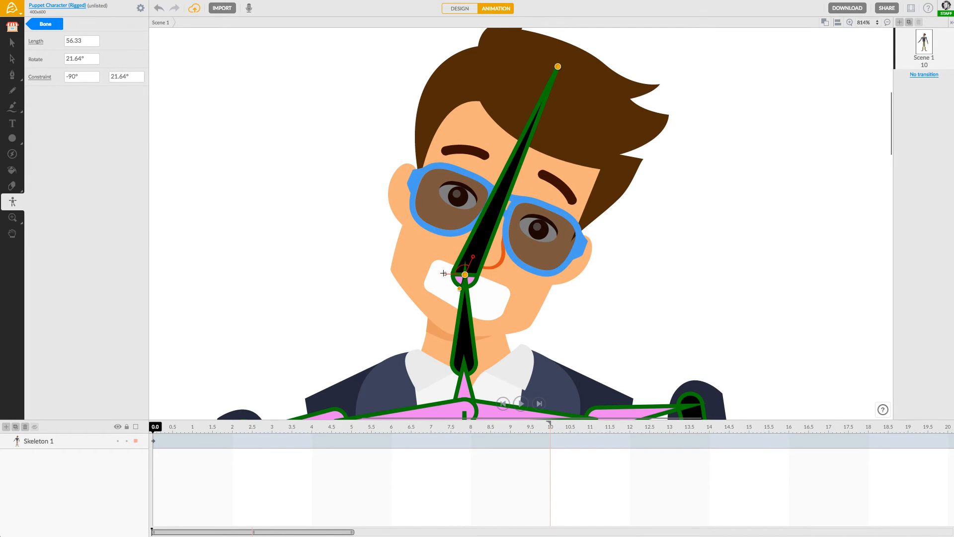
click(443, 272)
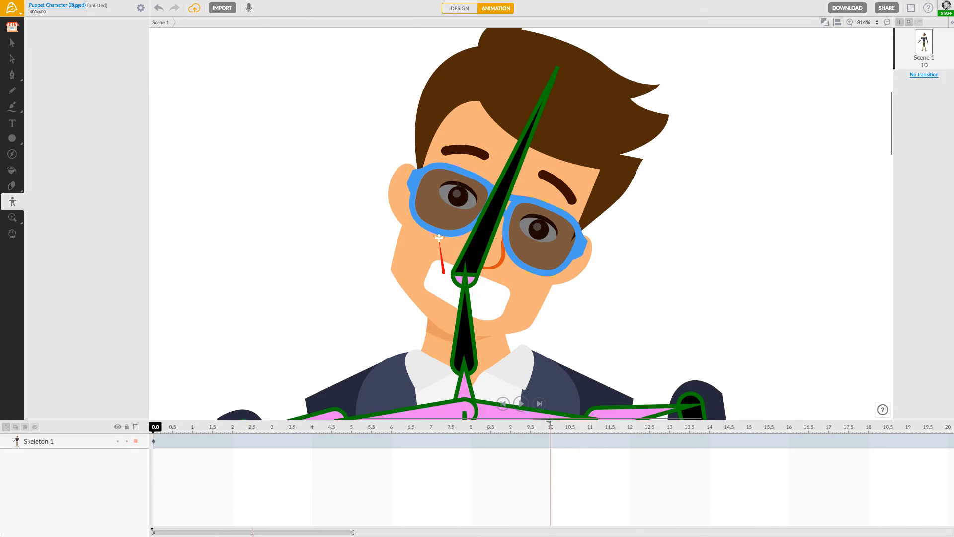
click(463, 271)
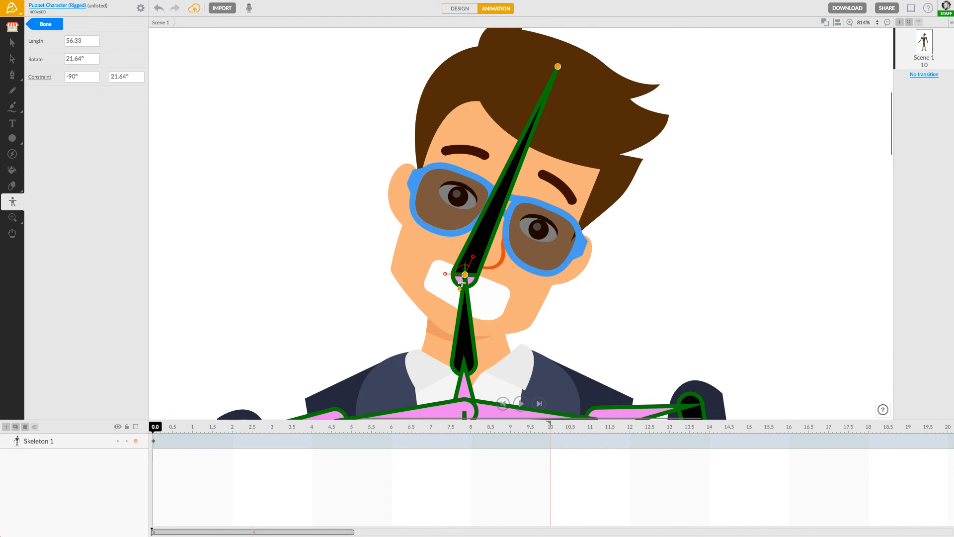
Step: Set the head bone's lower rotation limit to about -28.04° and return the head upright at about -1.97°
mouse_move(458, 289)
mouse_down()
mouse_move(482, 277)
mouse_move(453, 276)
mouse_up()
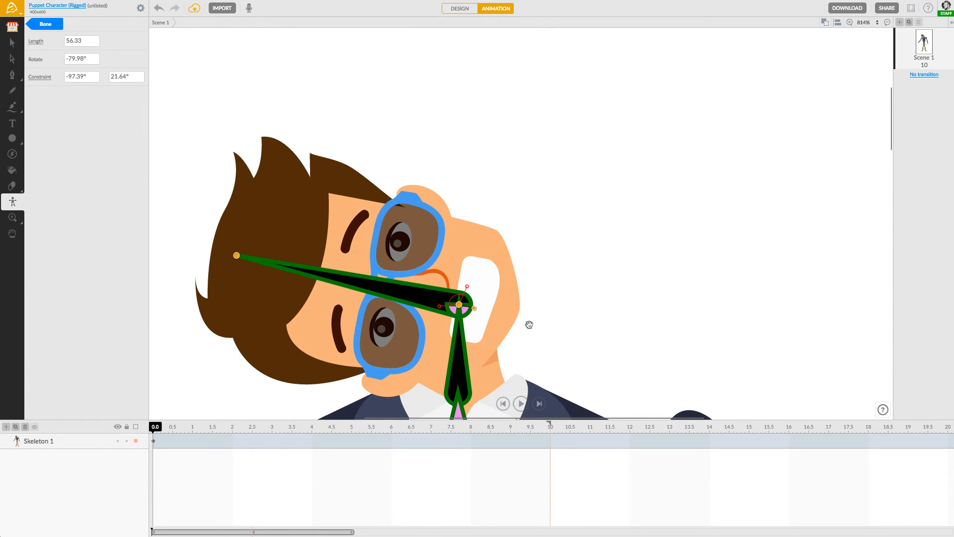
drag(529, 325, 577, 264)
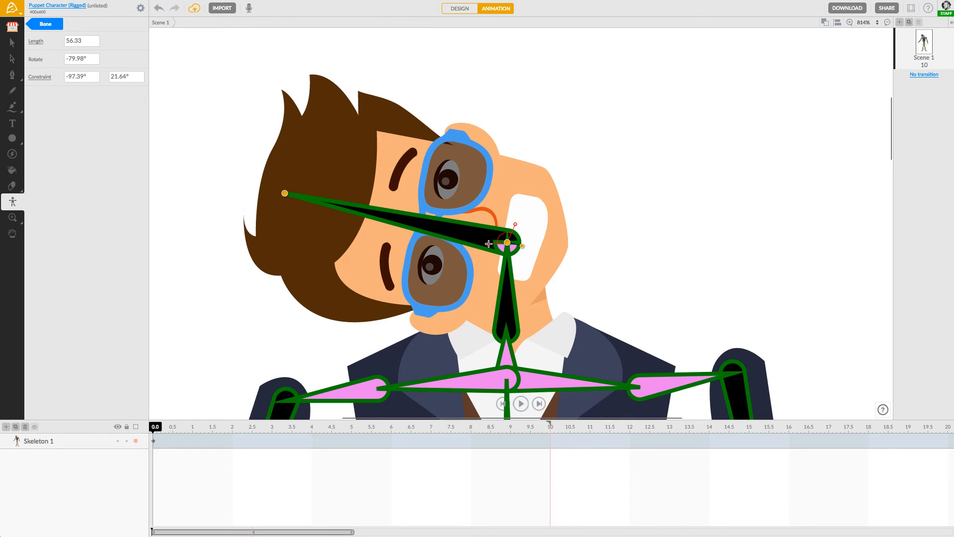
mouse_move(488, 243)
mouse_down()
mouse_move(502, 231)
mouse_move(510, 255)
mouse_move(498, 254)
mouse_move(547, 244)
mouse_move(486, 255)
mouse_move(542, 246)
mouse_move(486, 251)
mouse_move(517, 247)
mouse_move(495, 249)
mouse_move(507, 245)
mouse_up()
drag(372, 278, 376, 227)
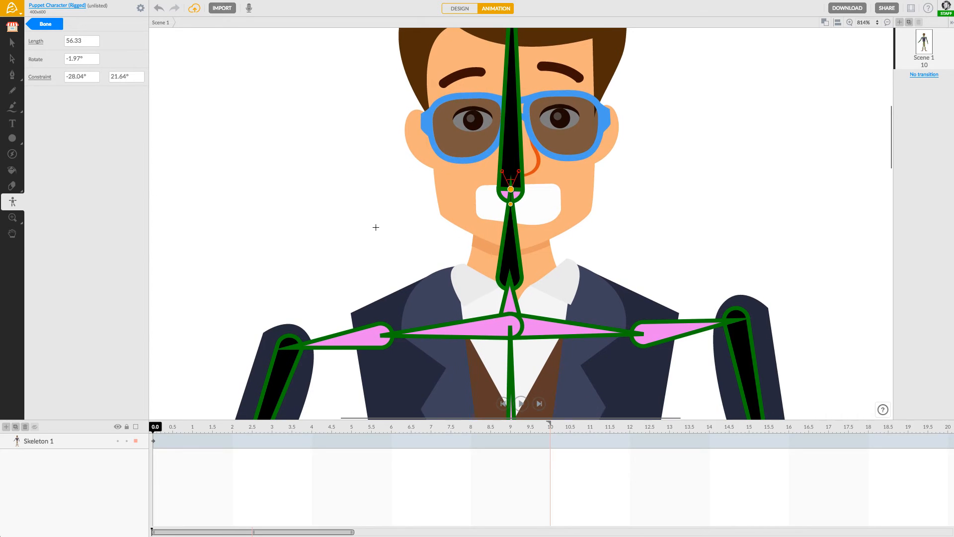
scroll(356, 249, down, 5)
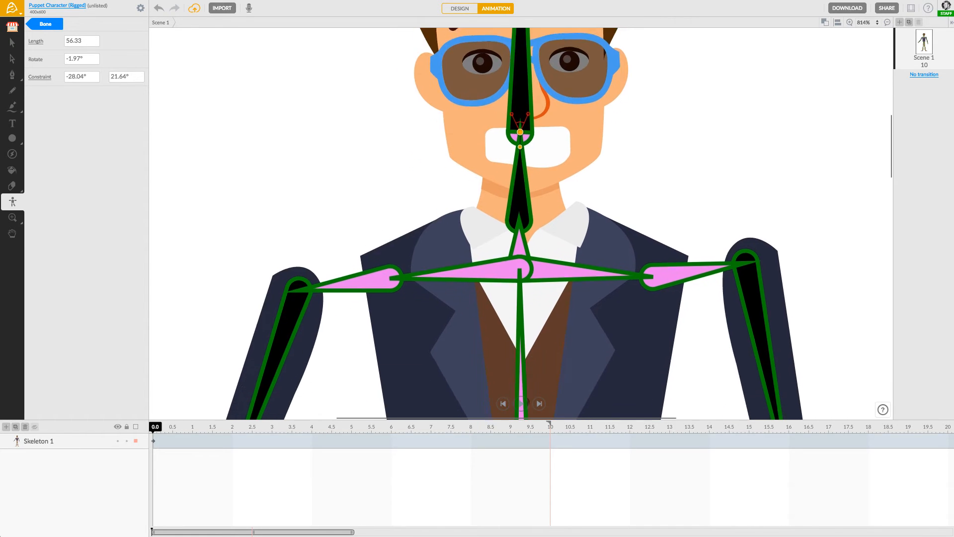
Step: Shorten the connector bone between the left shoulder and upper arm to a length of about 2.42
drag(364, 232, 301, 214)
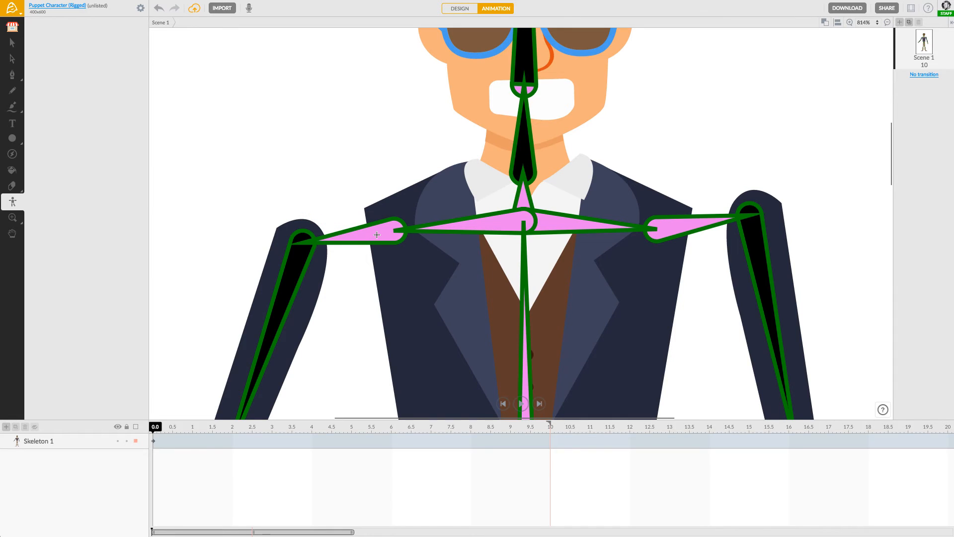
click(377, 234)
scroll(411, 267, left, 4)
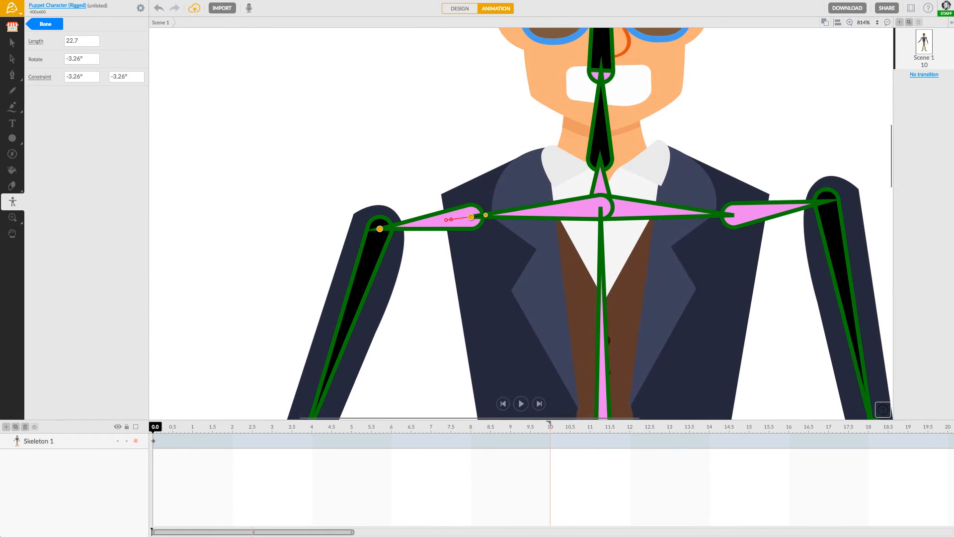
scroll(446, 219, left, 1)
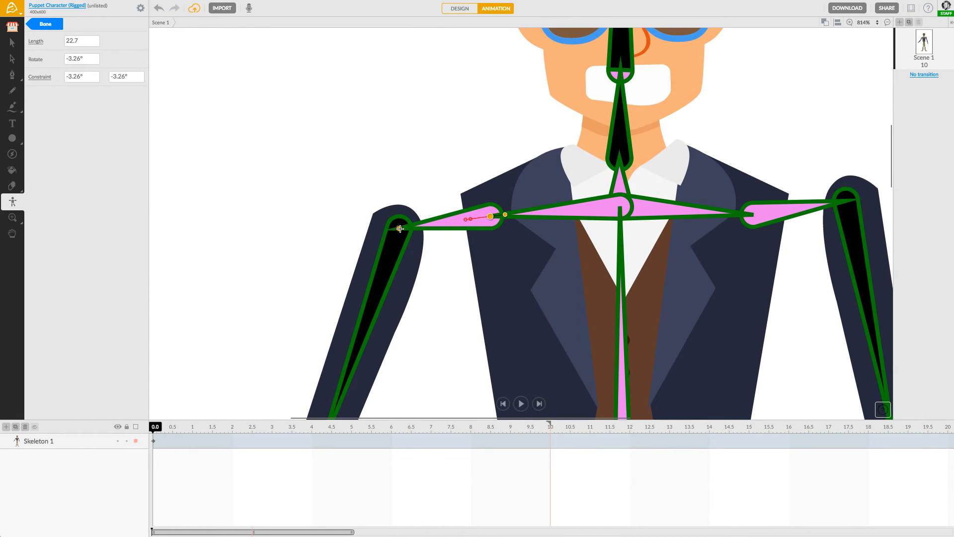
drag(398, 228, 479, 219)
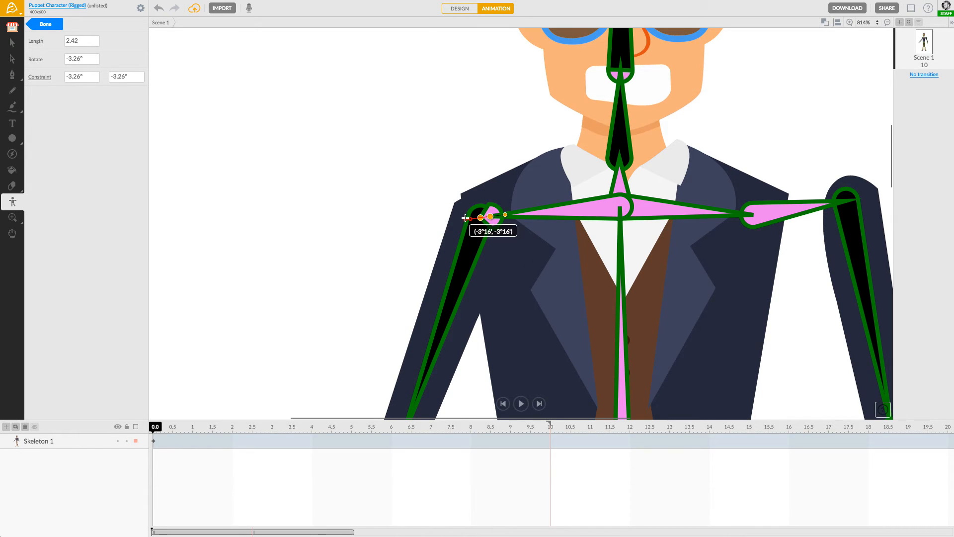
Step: Reduce the left shoulder connector bone's length to about 1.45 and lock its rotation by setting both limits to 6.35°
mouse_move(466, 213)
mouse_down()
mouse_move(473, 223)
mouse_move(506, 218)
mouse_move(453, 196)
mouse_move(505, 215)
mouse_move(469, 217)
mouse_up()
click(470, 217)
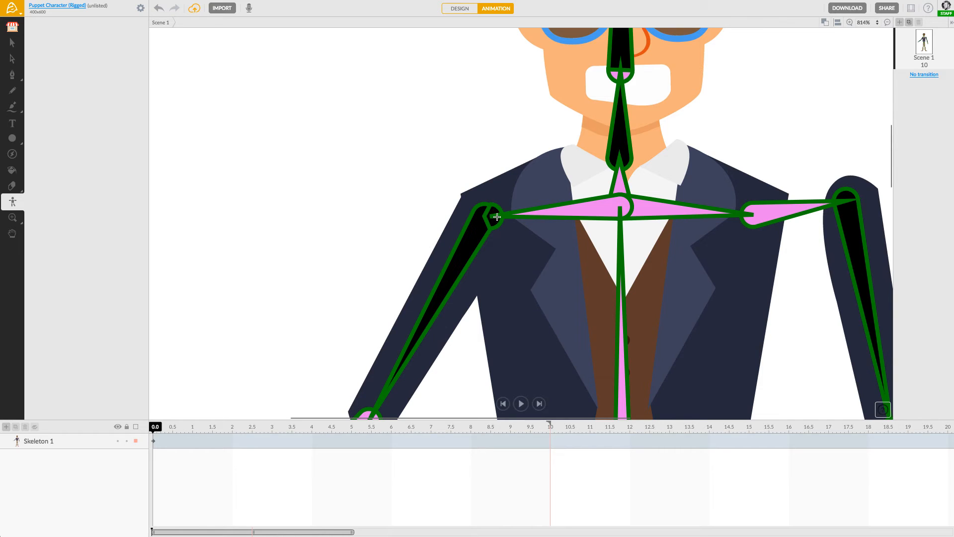
click(491, 218)
click(491, 226)
click(496, 216)
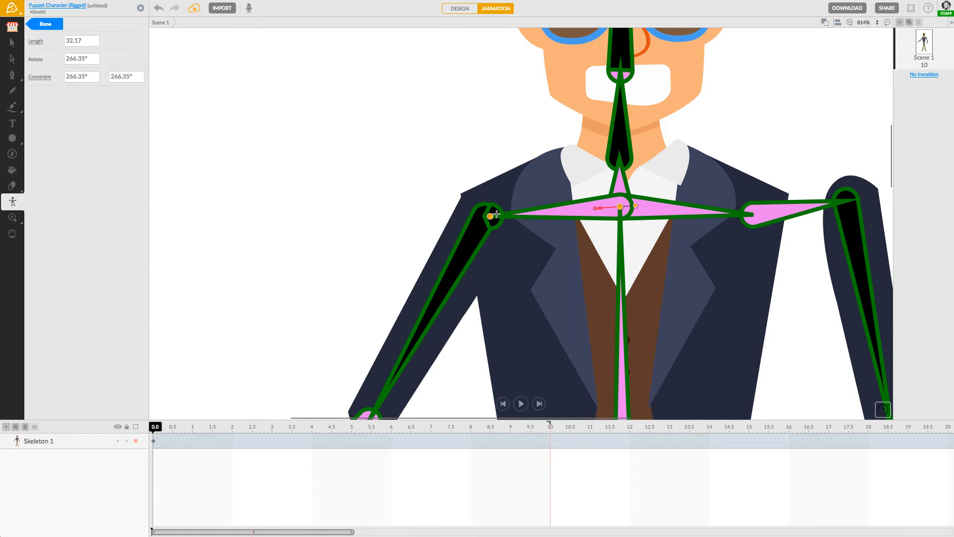
click(496, 213)
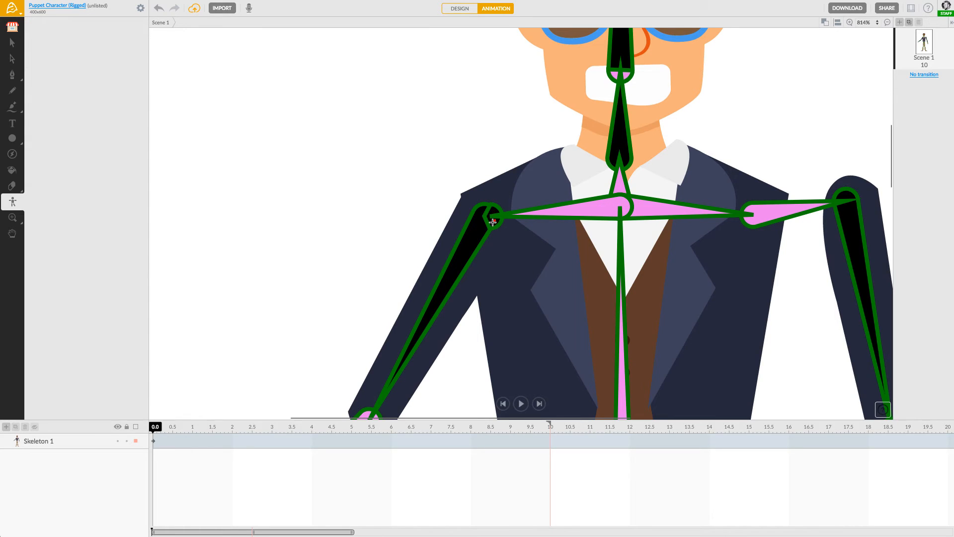
click(489, 217)
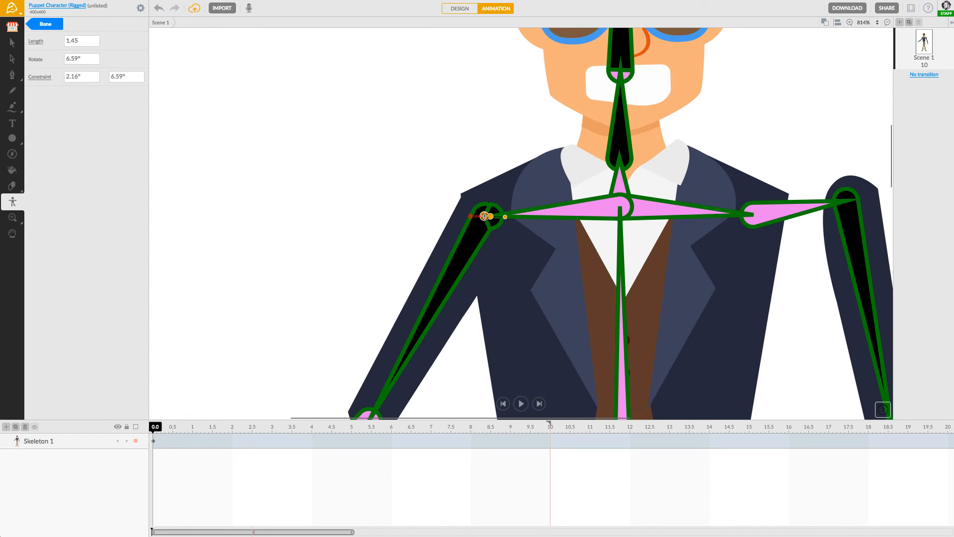
drag(483, 215, 448, 217)
click(128, 77)
key(Return)
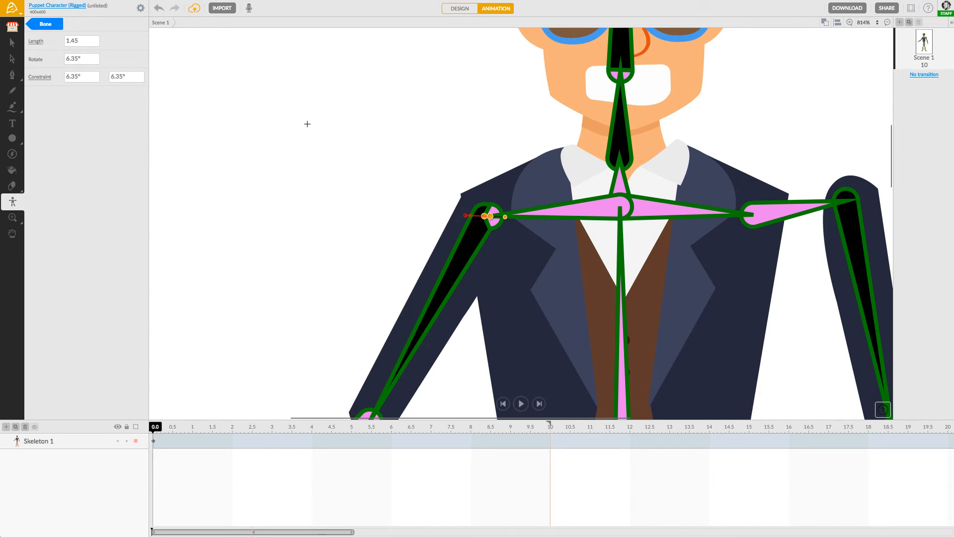
Step: Dismiss the save warning and shorten the left elbow's connector bone to a length of about 0.01, joining the forearm to the upper arm
mouse_move(505, 215)
drag(379, 289, 395, 198)
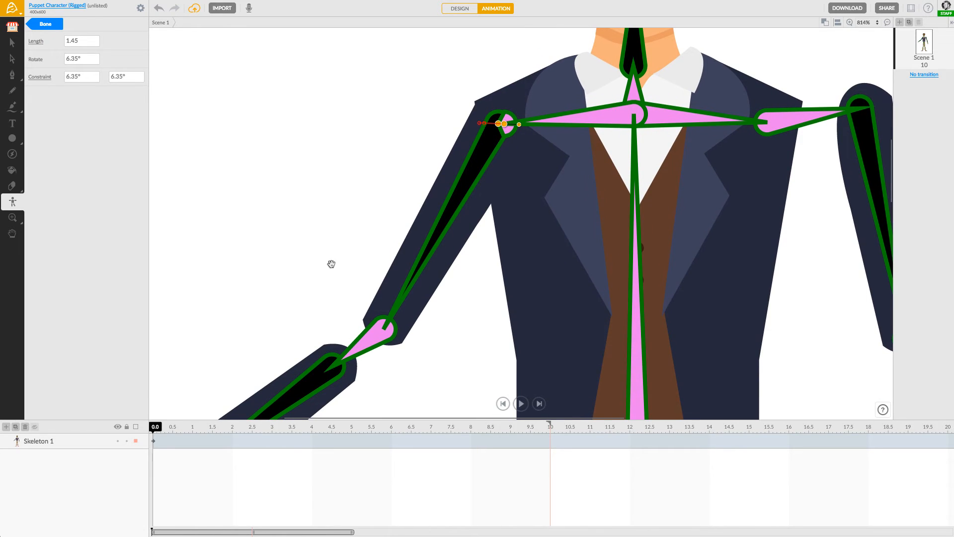
drag(329, 266, 391, 198)
mouse_move(369, 250)
mouse_down()
mouse_move(371, 240)
mouse_move(369, 260)
mouse_up()
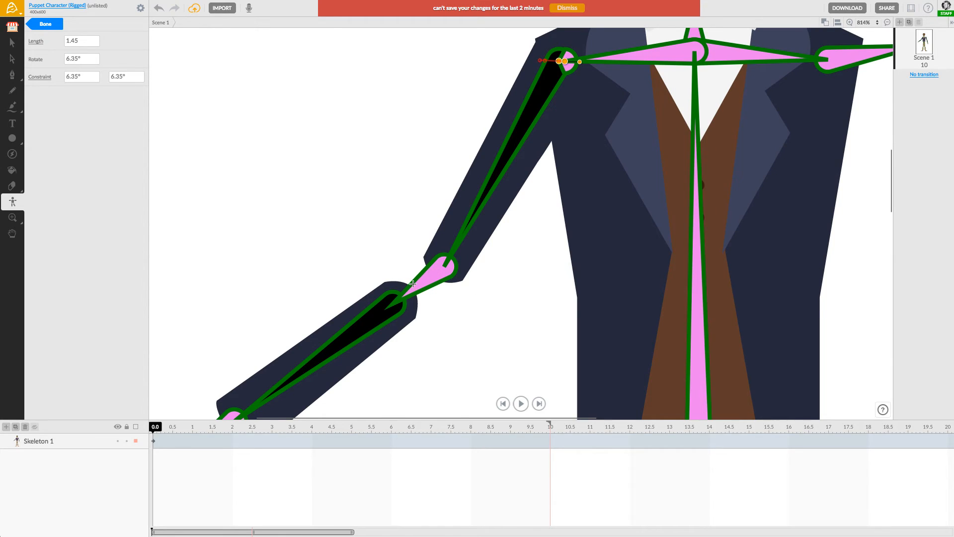
click(581, 8)
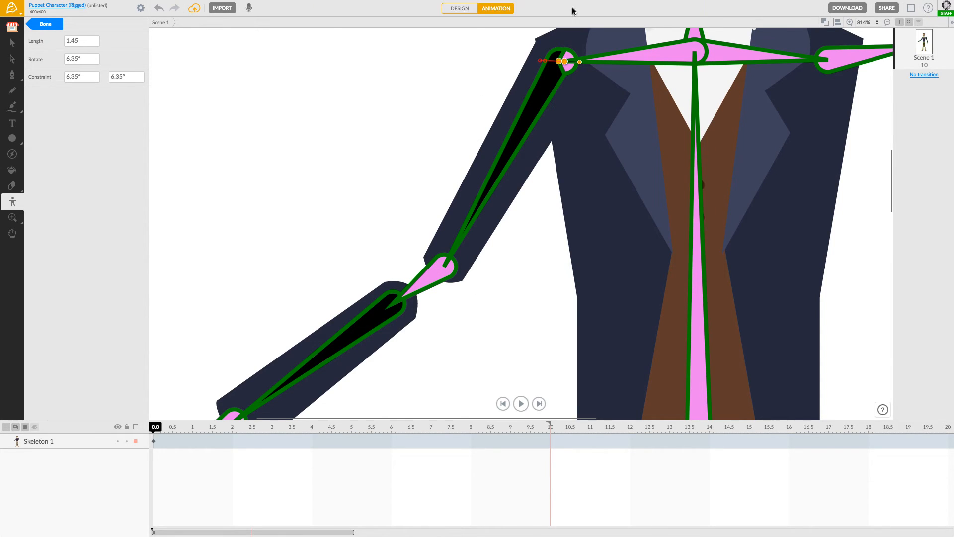
click(431, 277)
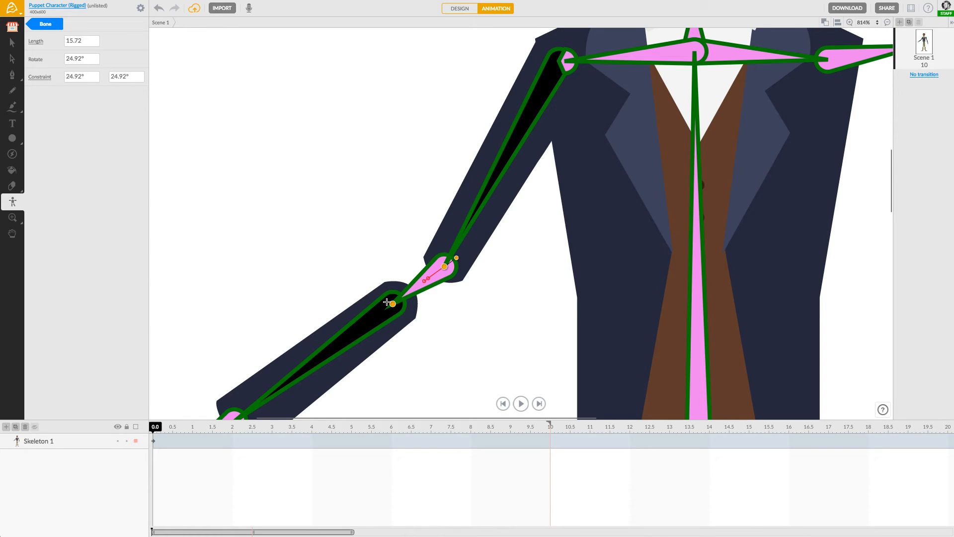
drag(393, 303, 444, 267)
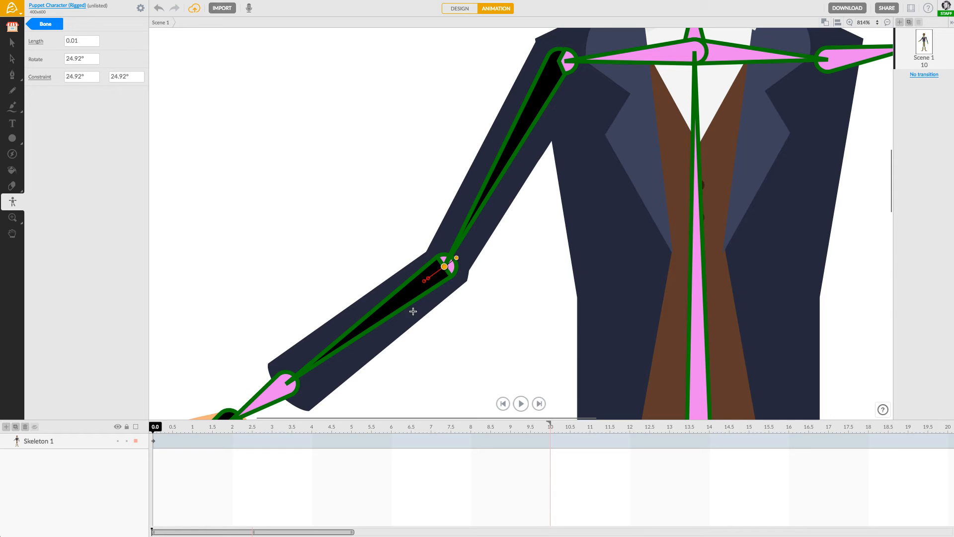
Step: Shorten the left wrist's connector bone so the hand meets the sleeve, and adjust the forearm's angle slightly
drag(419, 347, 493, 258)
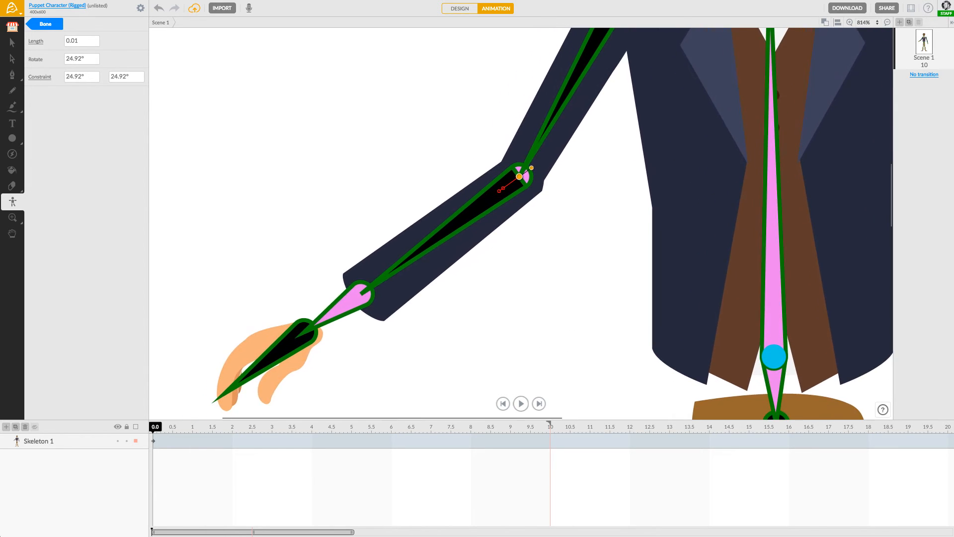
click(348, 304)
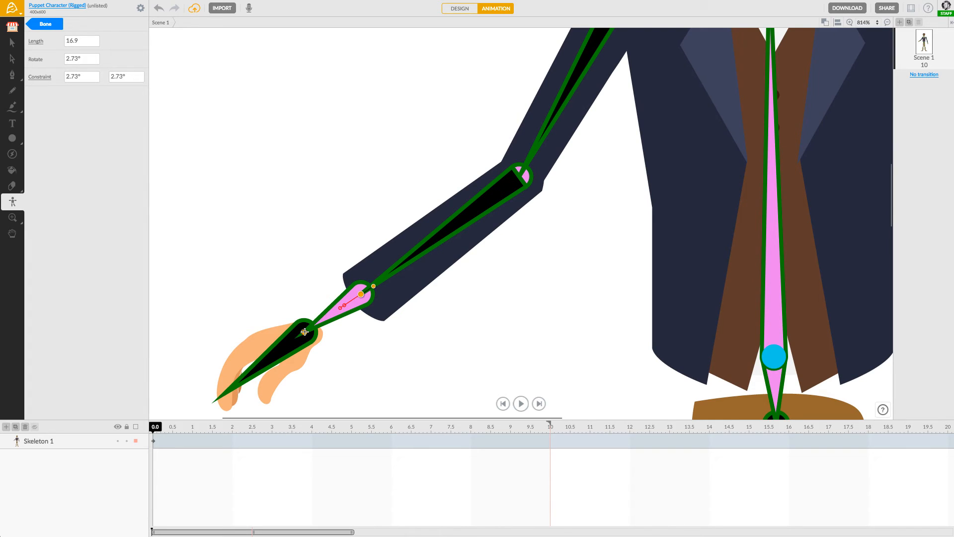
drag(305, 331, 333, 309)
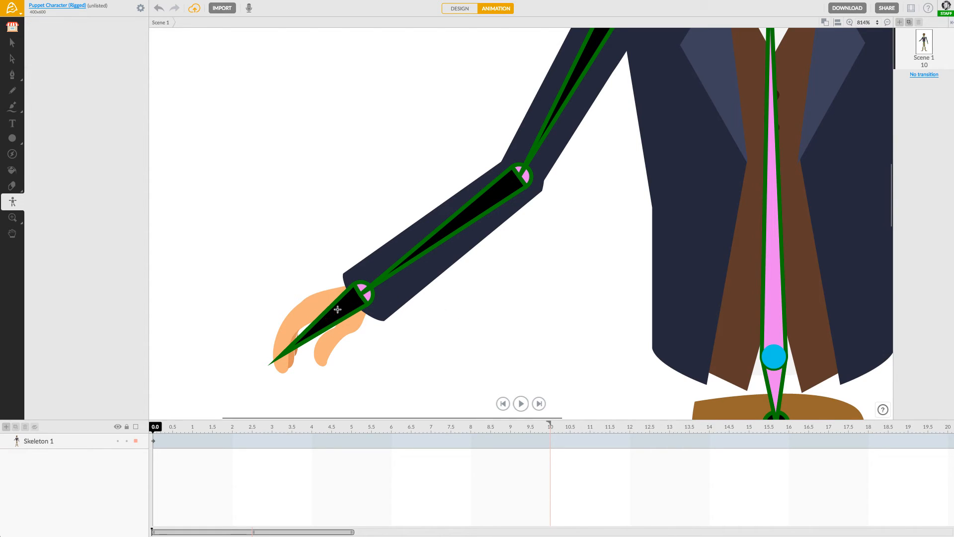
click(483, 204)
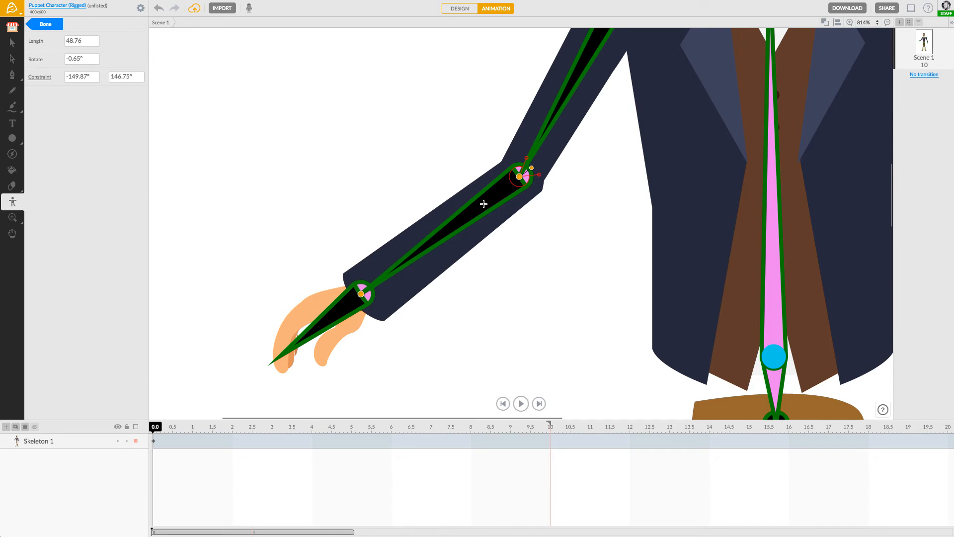
drag(533, 168, 541, 149)
Step: Limit the left hand bone's rotation to between about -43.7° and 34.09°, and leave the hand at about -3.12°
click(349, 312)
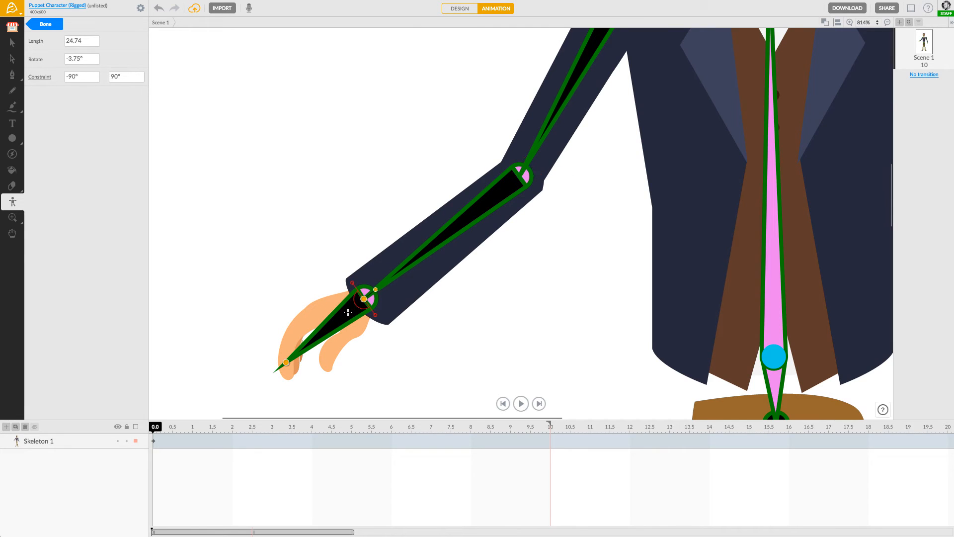
mouse_move(380, 289)
mouse_down()
mouse_move(377, 309)
mouse_move(394, 299)
mouse_up()
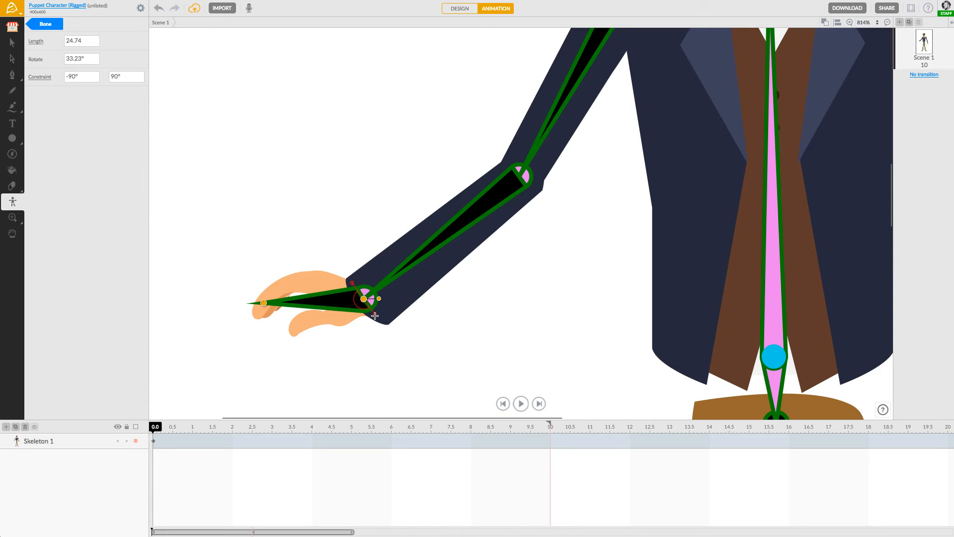
click(351, 282)
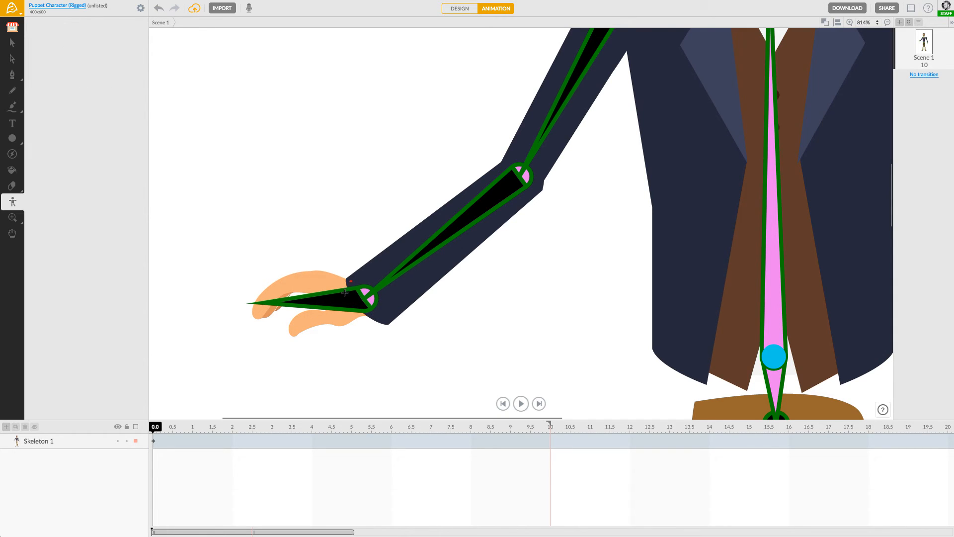
click(347, 299)
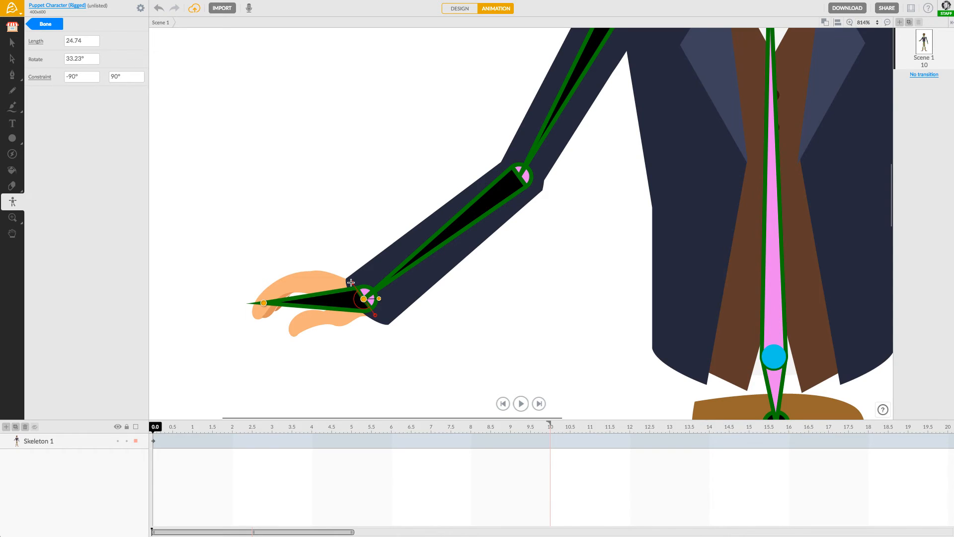
drag(351, 282, 380, 289)
drag(368, 320, 389, 264)
Step: Shorten the right shoulder's connector bone to nearly zero so the upper arm attaches at the shoulder joint
drag(526, 292, 405, 330)
drag(657, 227, 460, 355)
drag(585, 257, 501, 317)
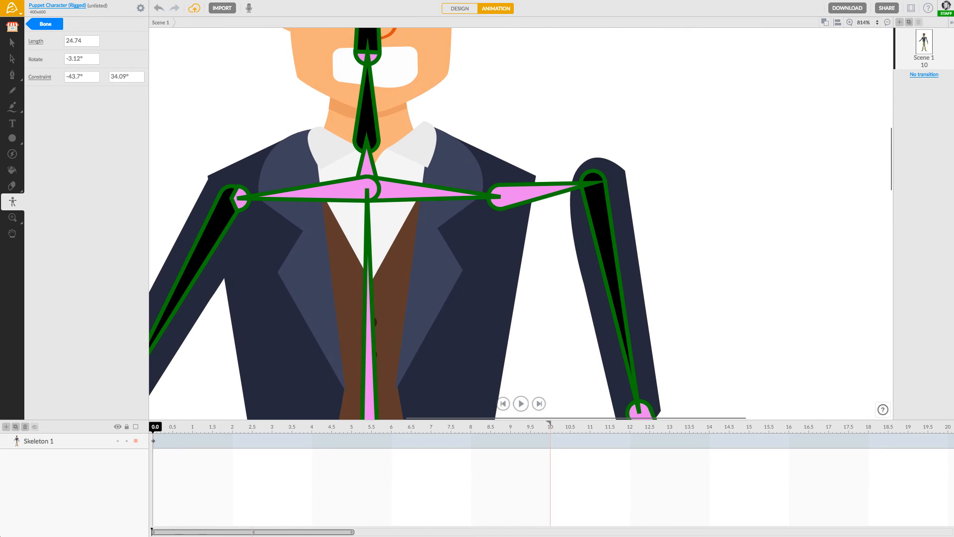
click(527, 193)
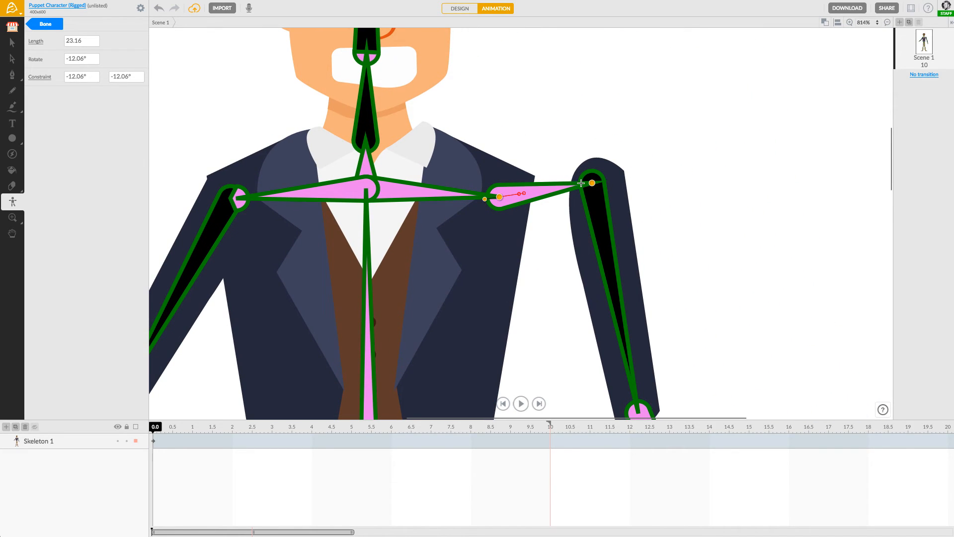
drag(592, 183, 500, 198)
key(Escape)
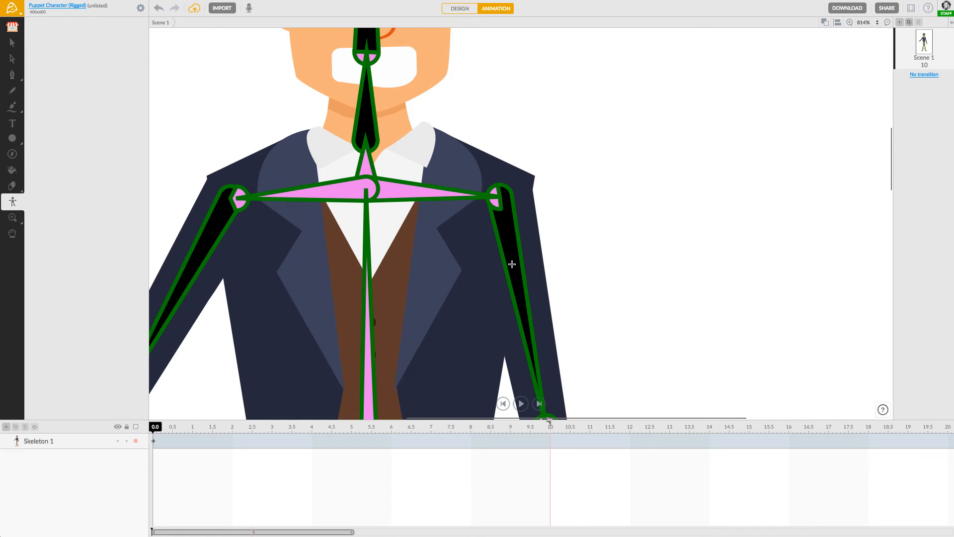
Step: Set the right upper arm bone's rotation limits to about -84.63° and 174.94°, leaving the arm at about 41.53°
click(499, 193)
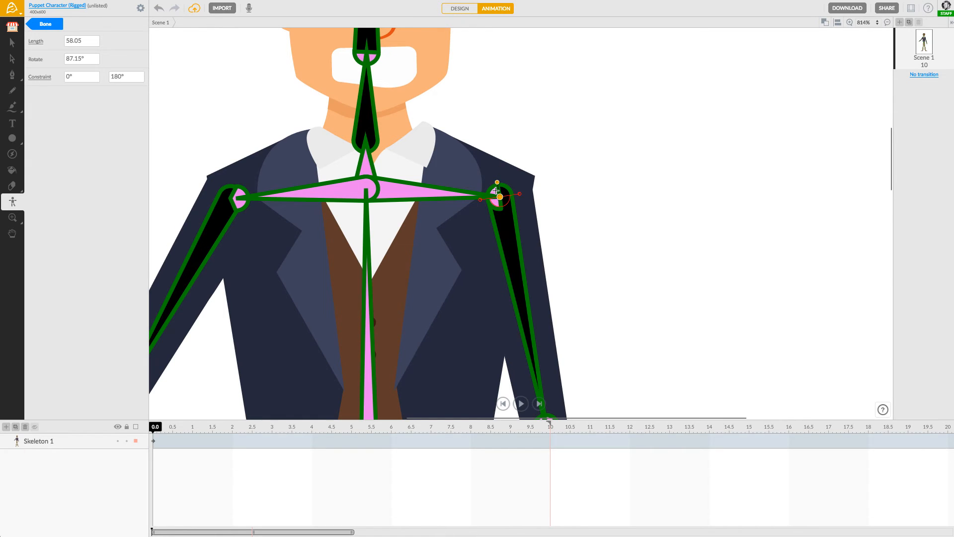
drag(499, 183, 481, 201)
click(520, 193)
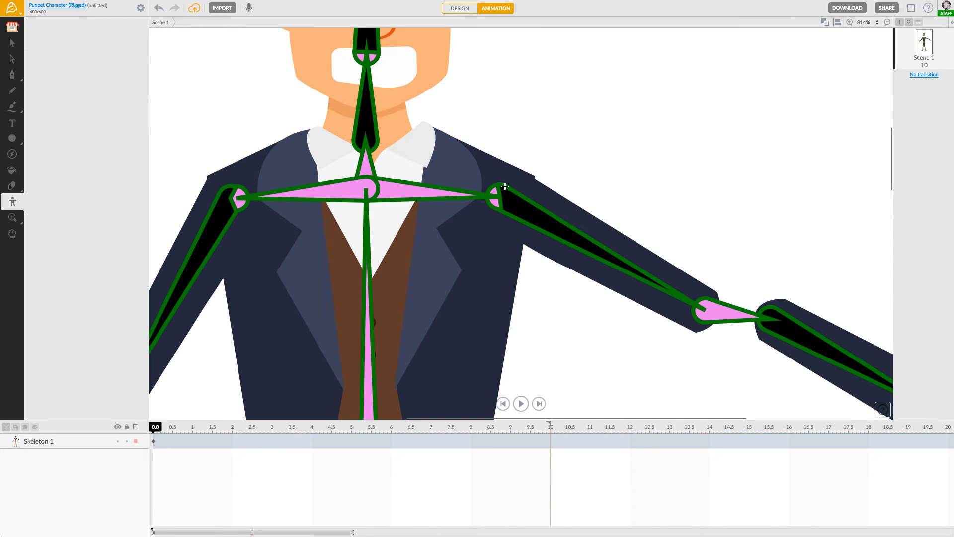
click(521, 209)
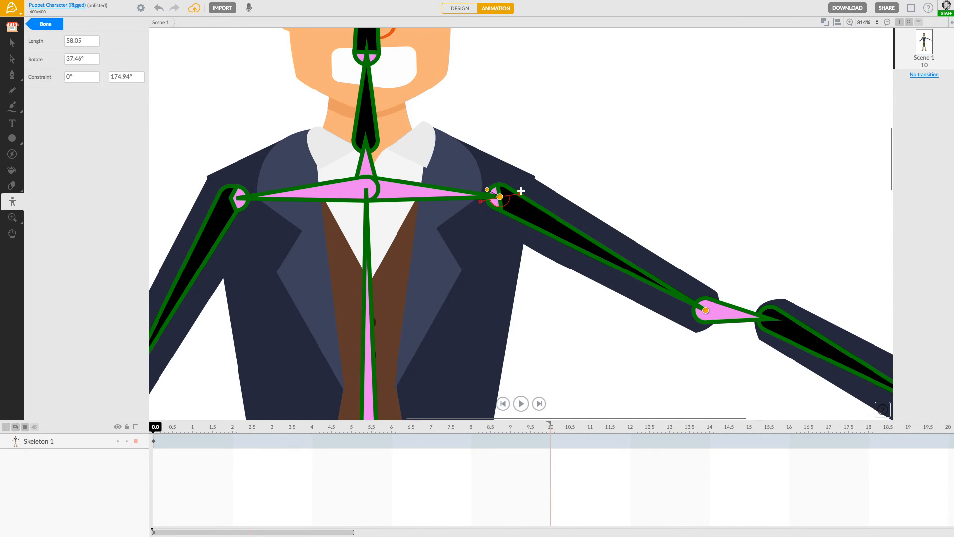
drag(514, 193, 490, 194)
Step: Shorten the right elbow's connector bone to a length of about 0.29, joining the forearm to the upper arm
scroll(589, 297, right, 10)
scroll(588, 297, down, 5)
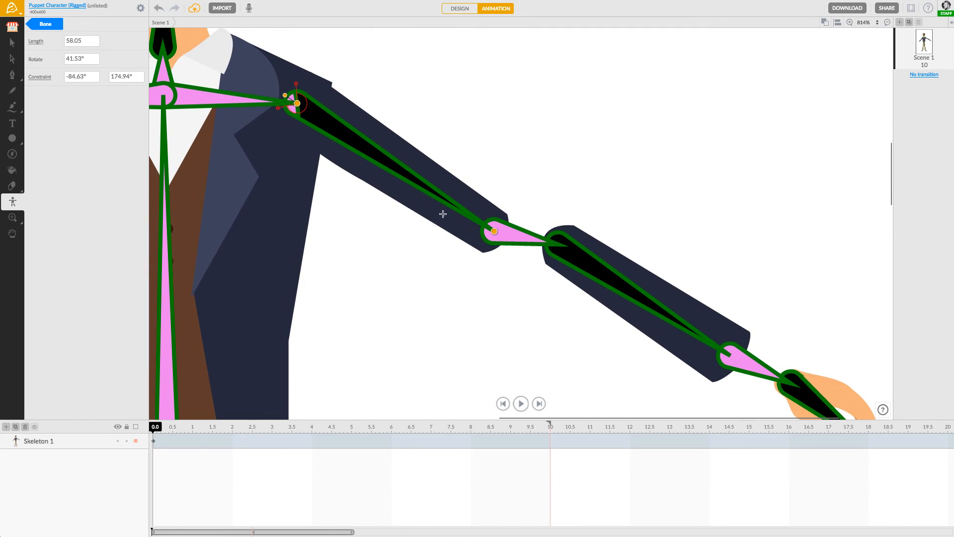
click(518, 237)
drag(558, 244, 495, 231)
Step: Set the right forearm bone's rotation limits to about -136.36° and 178.5°, leaving the forearm at about 19.78°
drag(476, 284, 432, 230)
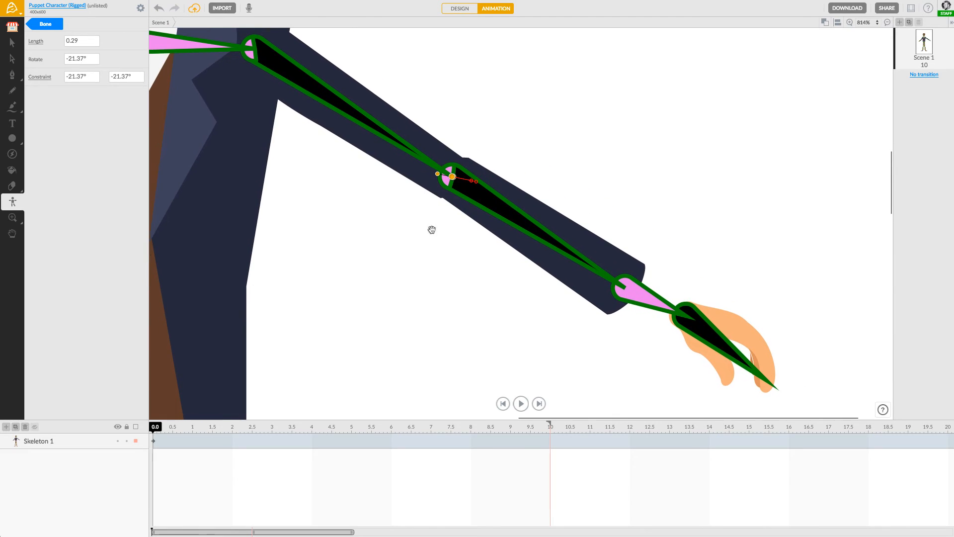
click(499, 206)
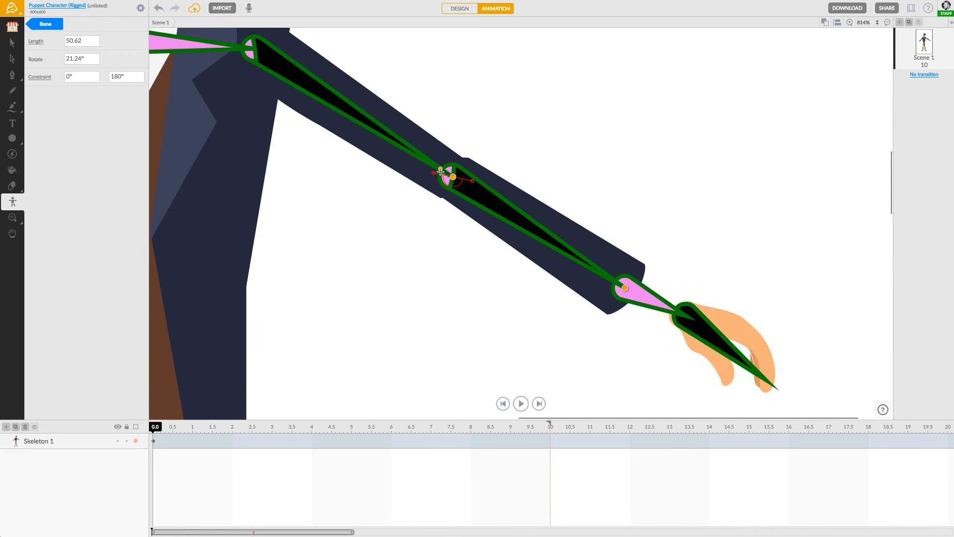
drag(441, 170, 471, 179)
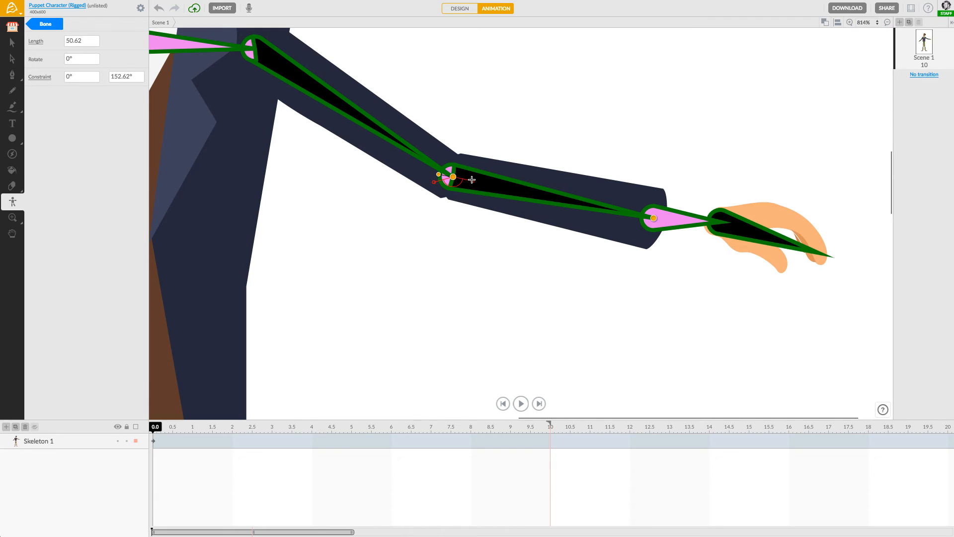
drag(471, 180, 434, 166)
Step: Shorten the right wrist's connector bone to nearly zero so the hand meets the sleeve, and select the hand bone
drag(517, 252, 371, 196)
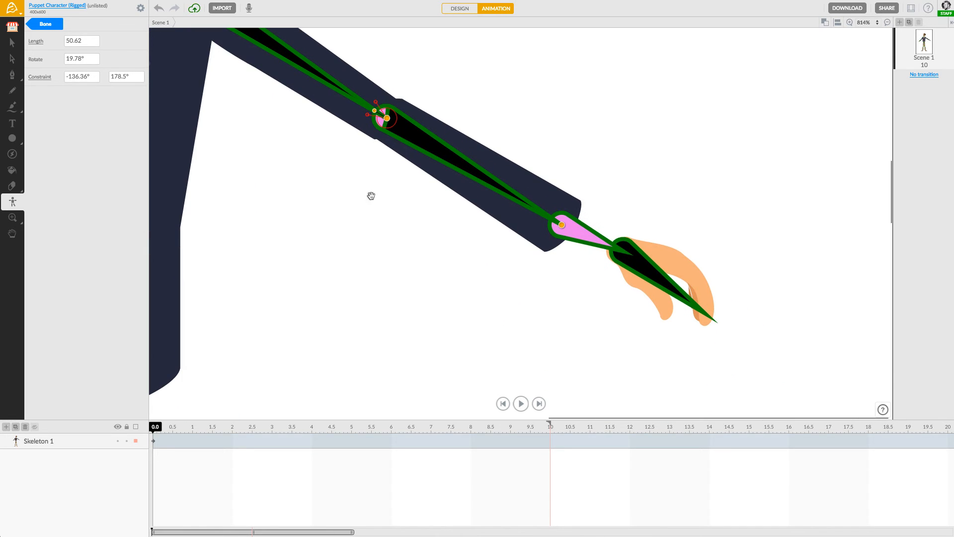
click(580, 230)
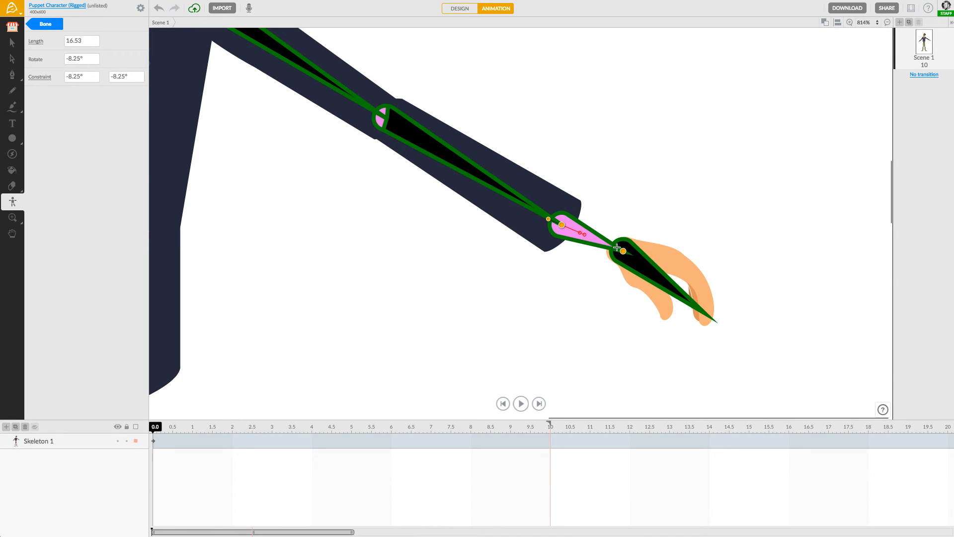
drag(621, 249, 561, 225)
click(589, 245)
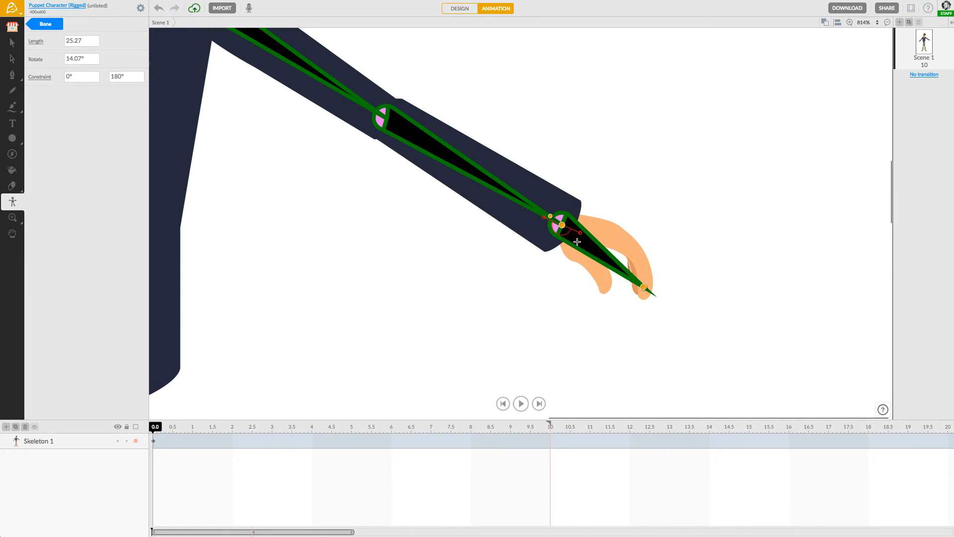
Step: Set the right hand bone's rotation limits to about -22.11° and 53.47°, leaving the hand at about 15.17°
mouse_move(551, 215)
mouse_down()
mouse_move(543, 242)
mouse_move(582, 226)
mouse_move(552, 222)
mouse_move(572, 198)
mouse_move(556, 204)
mouse_up()
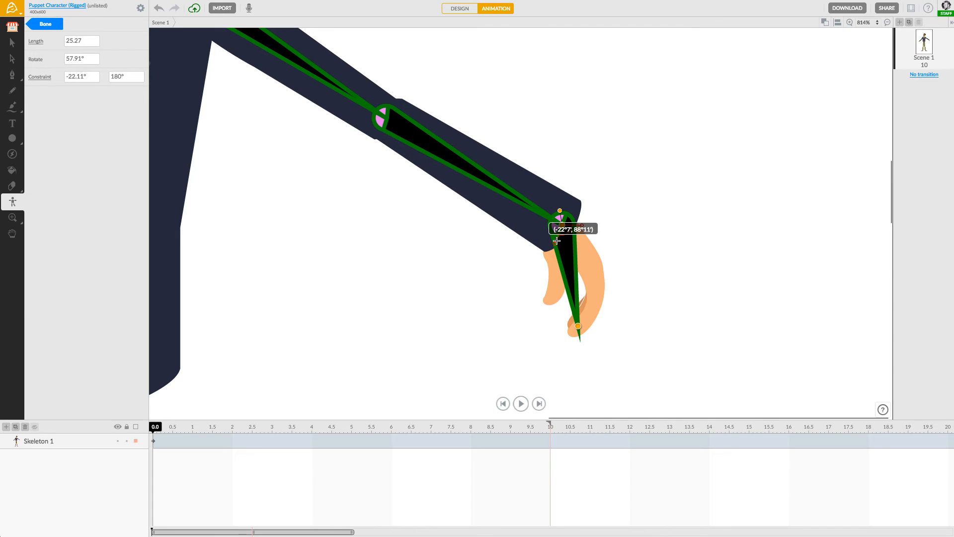
drag(563, 242, 566, 243)
mouse_move(560, 210)
mouse_down()
mouse_move(547, 221)
mouse_move(564, 260)
mouse_move(544, 233)
mouse_move(593, 201)
mouse_move(549, 219)
mouse_up()
Step: Shorten the connector bone between the torso and the hips to a length of about 0.03, joining the pelvis to the body
drag(385, 238, 734, 158)
drag(249, 251, 344, 139)
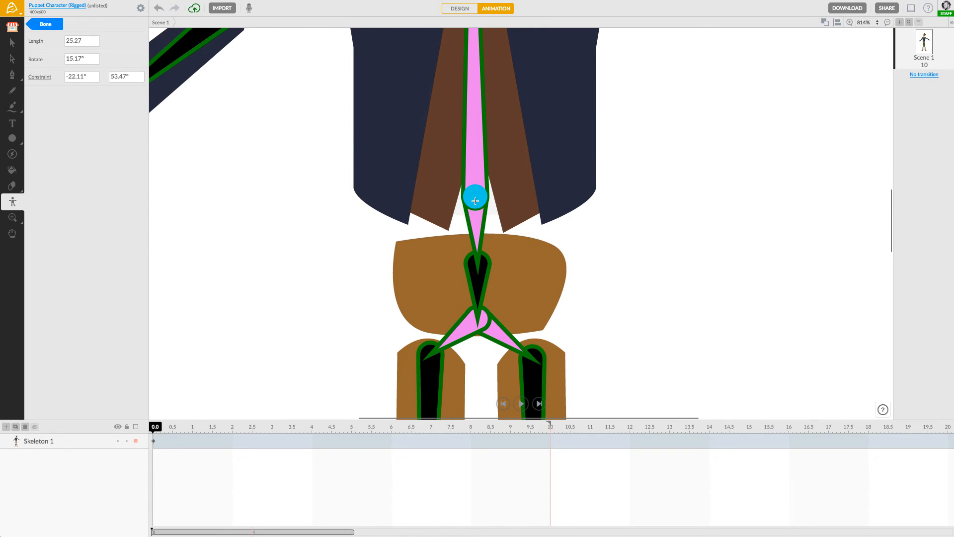
click(475, 219)
drag(478, 263, 475, 197)
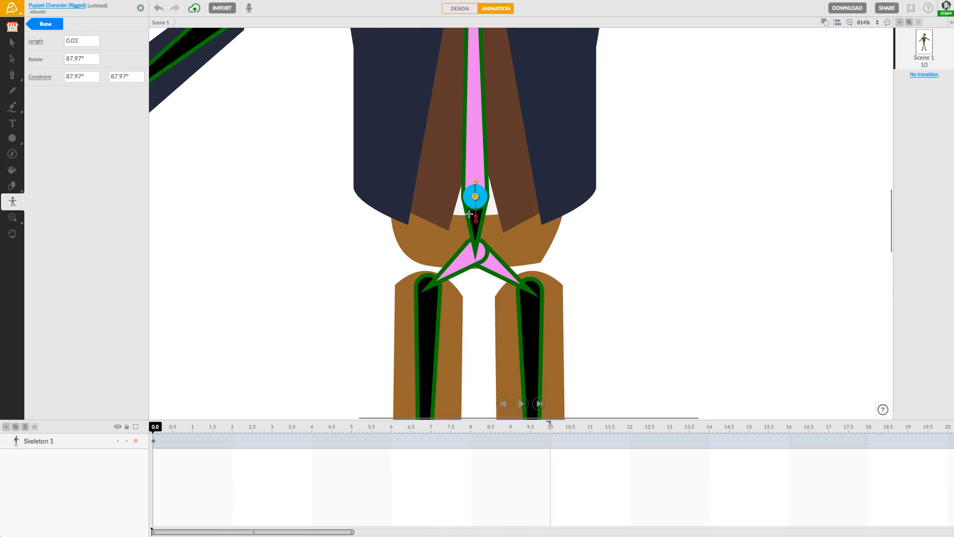
Step: Set the pelvis bone's rotation limits to about -25.29° and 21.72°, leaving the pelvis at about 1.29°
click(475, 226)
drag(474, 182, 485, 185)
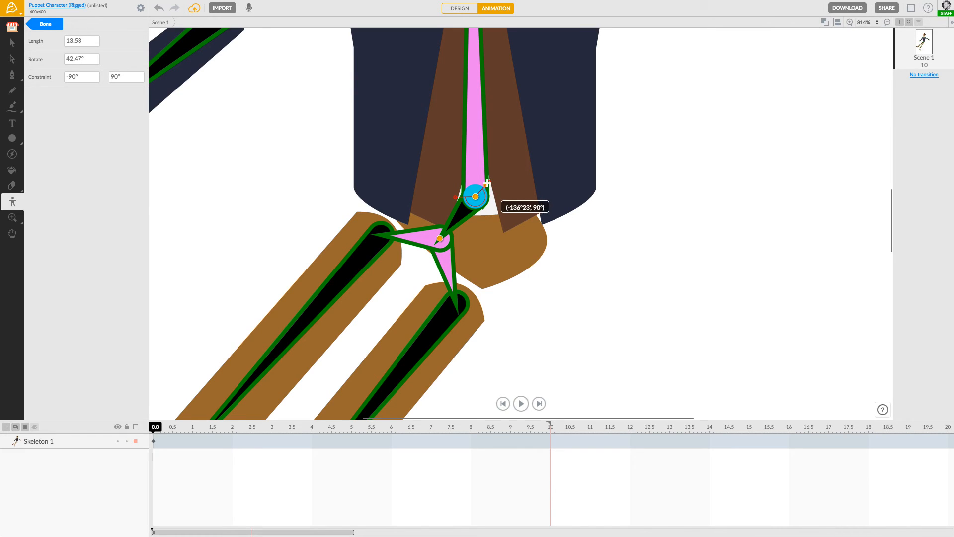
drag(456, 197, 465, 214)
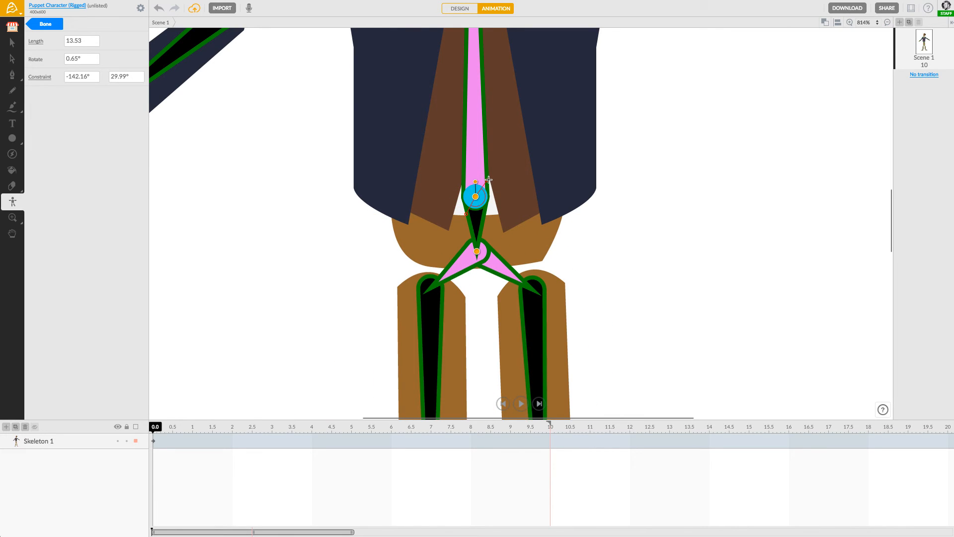
click(494, 206)
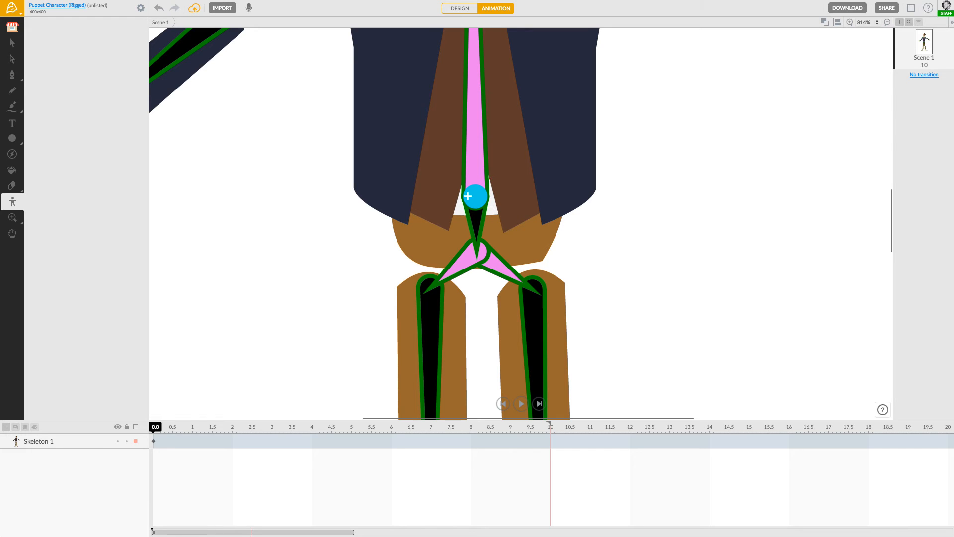
click(476, 218)
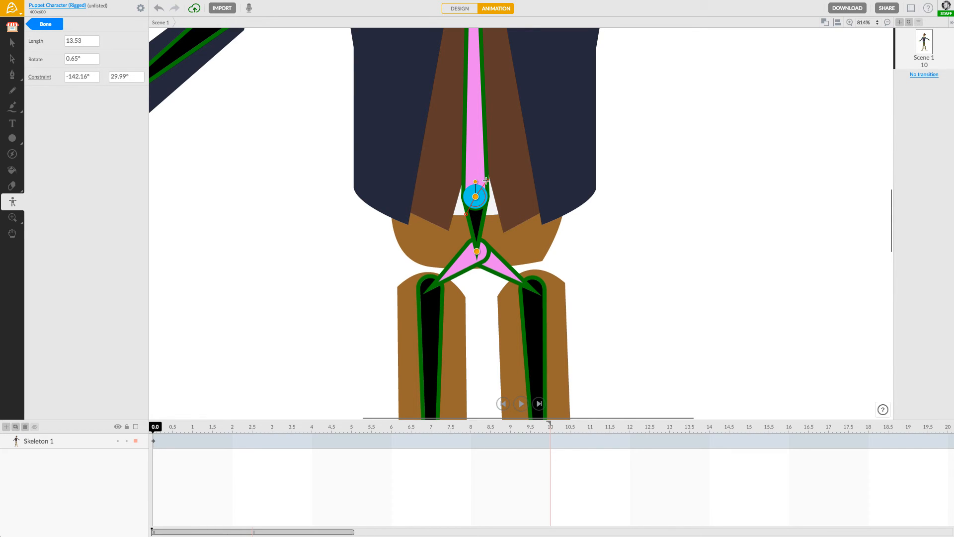
drag(486, 181, 476, 219)
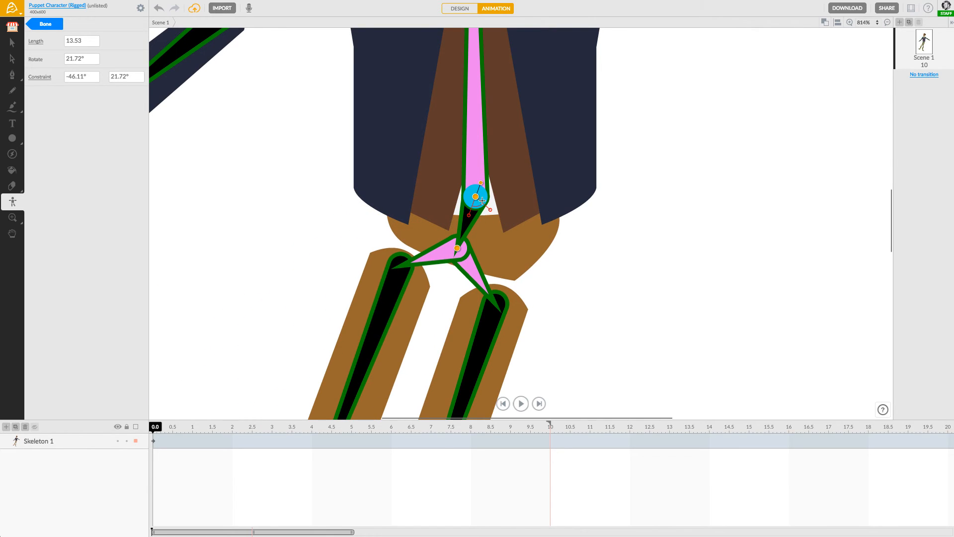
mouse_move(480, 184)
mouse_down()
mouse_move(483, 214)
mouse_move(476, 181)
mouse_up()
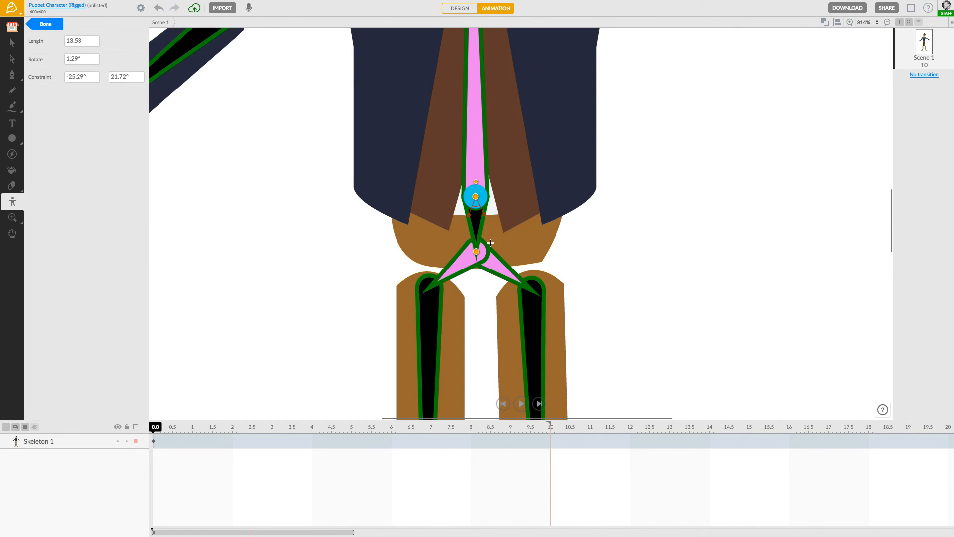
Step: Shorten the left hip's connector bone to a length of about 9.36 and raise it to about 93.83°, tucking the thigh under the pelvis
drag(372, 264, 349, 197)
click(440, 194)
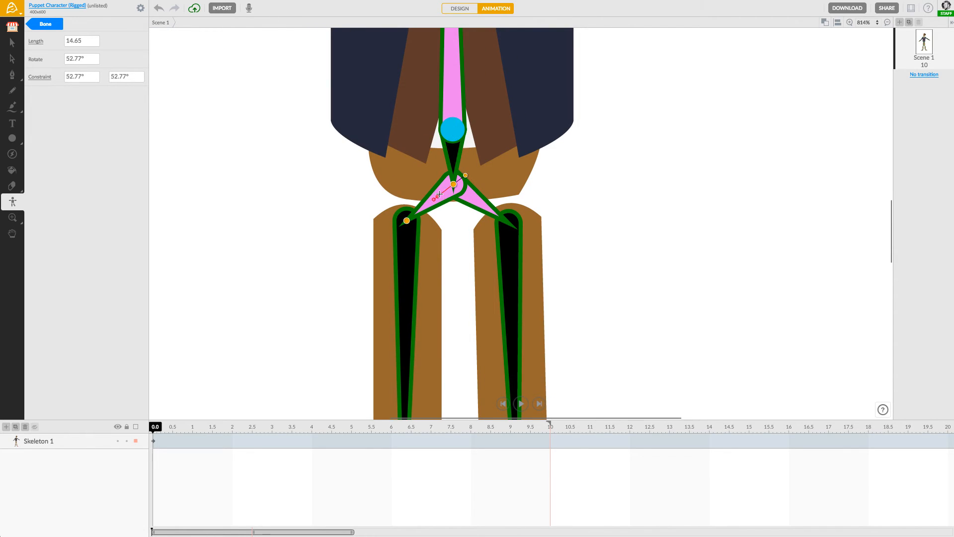
mouse_move(410, 220)
mouse_down()
mouse_move(479, 209)
mouse_move(473, 198)
mouse_move(403, 215)
mouse_move(449, 188)
mouse_move(407, 202)
mouse_up()
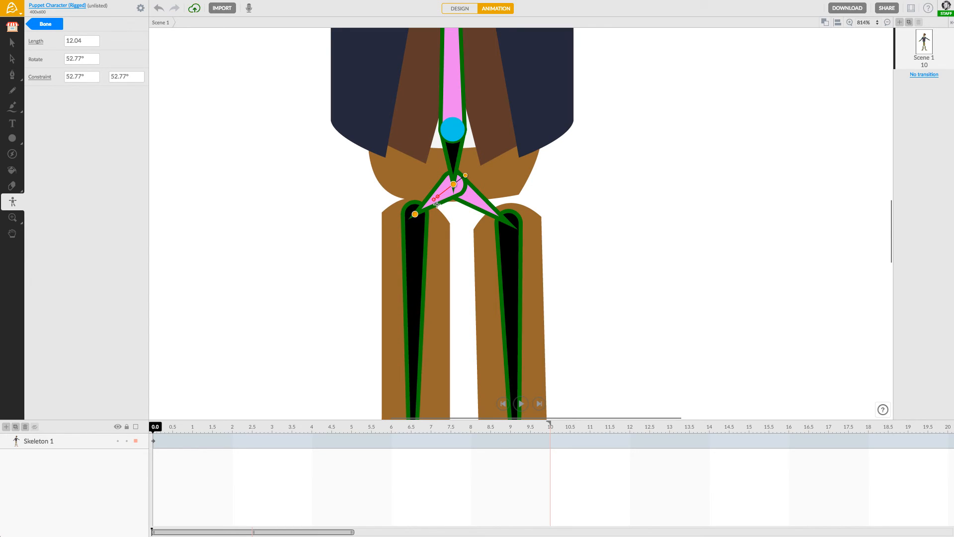
drag(414, 214, 409, 218)
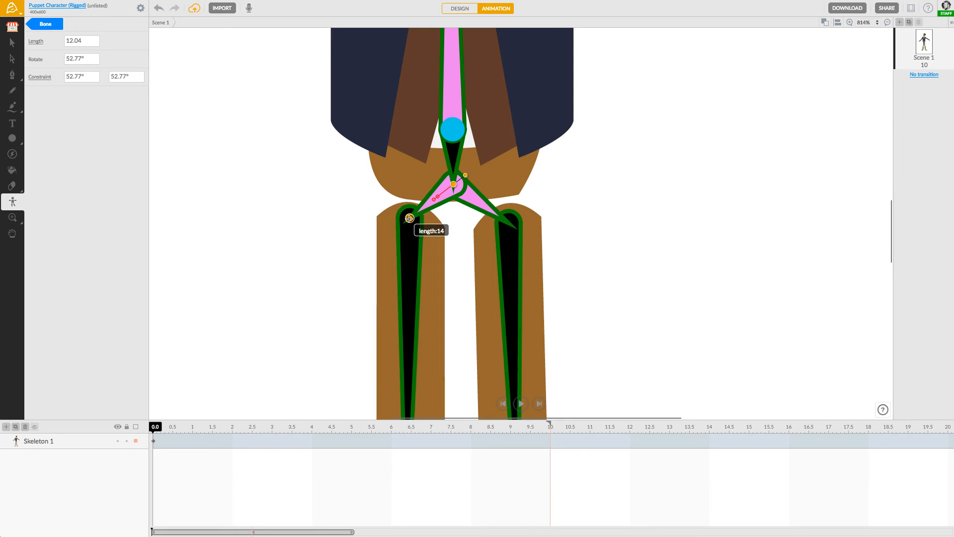
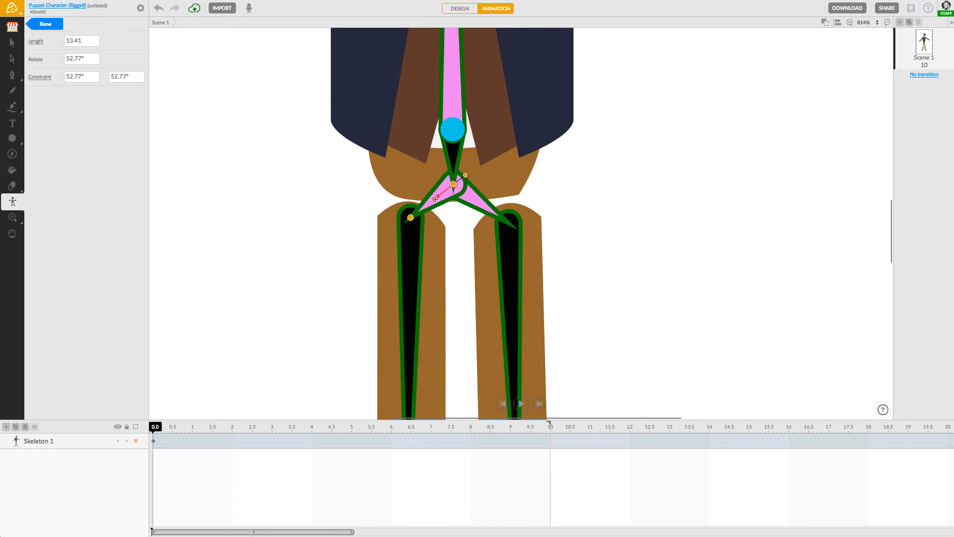
drag(435, 199, 405, 170)
click(390, 203)
click(441, 185)
drag(468, 184, 468, 182)
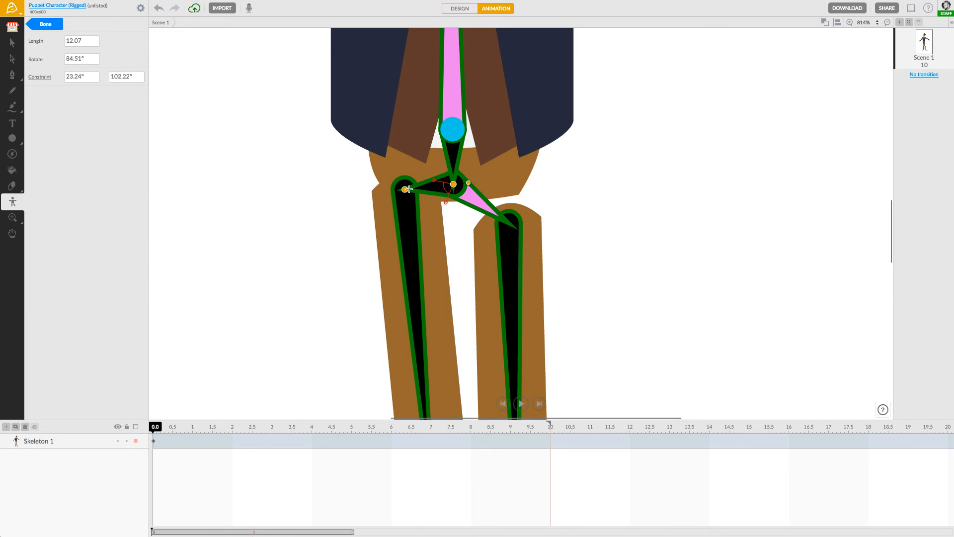
drag(405, 189, 432, 188)
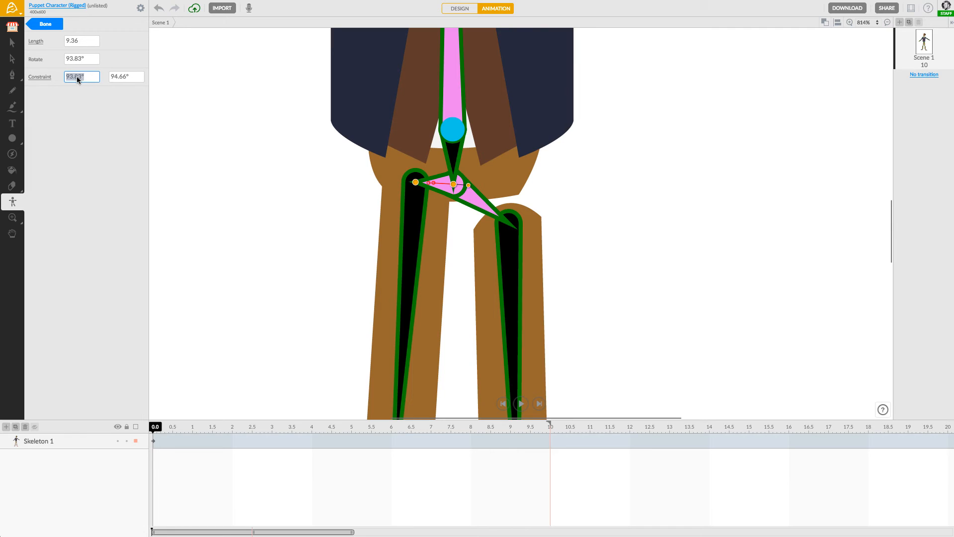
Step: Lock the left hip connector's rotation by setting both of its limits to 93.83°
click(121, 77)
click(114, 93)
click(468, 184)
Step: Rotate the left thigh bone to about -82.73° and shorten the pelvis bone to a length of about 11.99
click(413, 205)
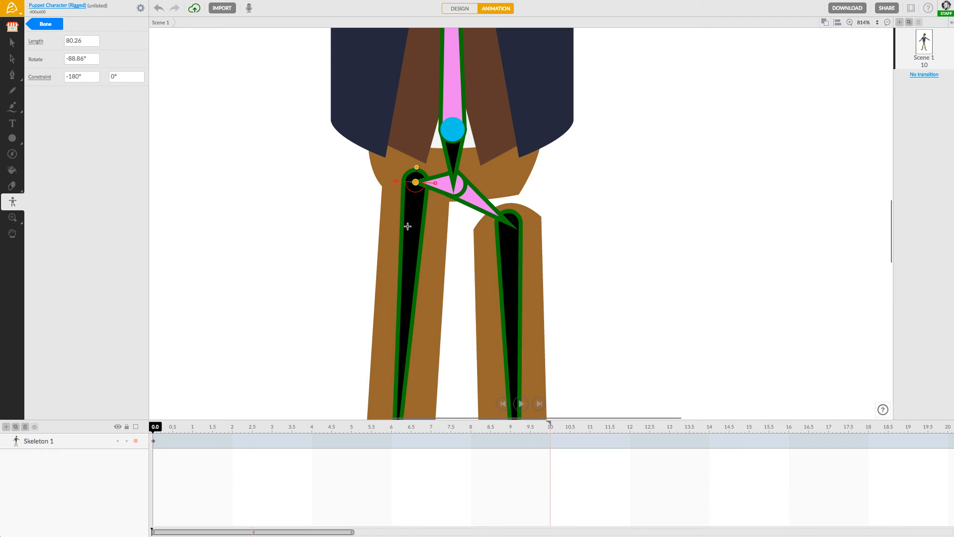
drag(413, 168, 453, 178)
click(454, 154)
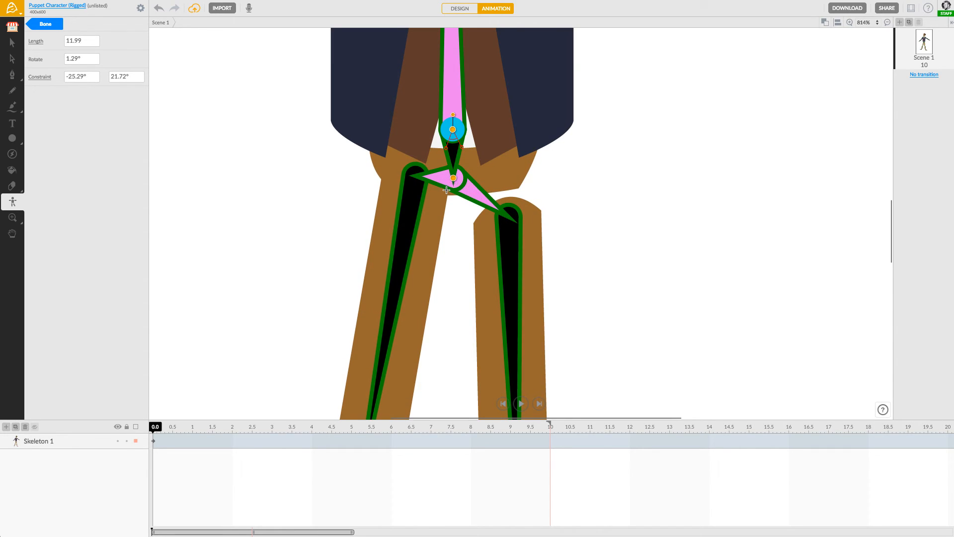
Step: Lengthen the left thigh bone to about 81.37 so it ends nearer the knee
click(411, 210)
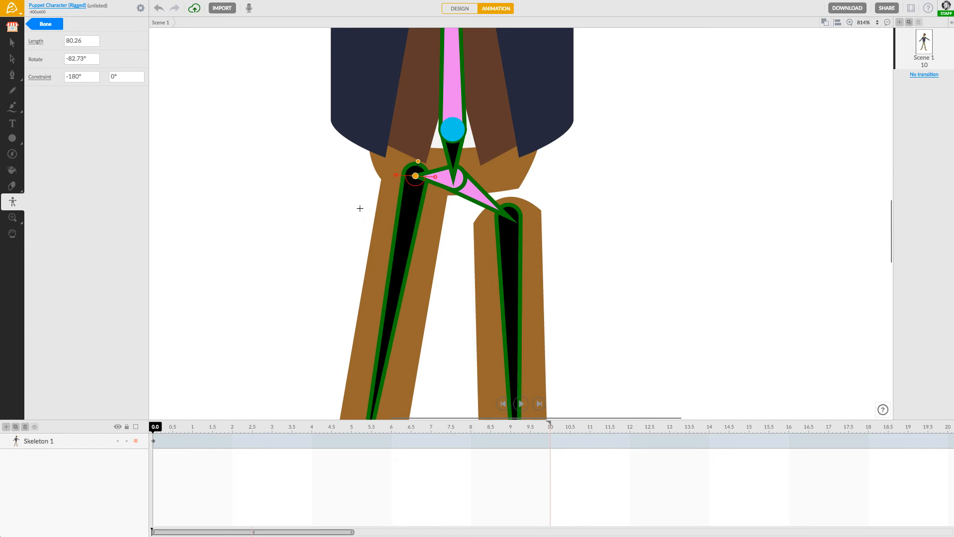
scroll(385, 179, down, 5)
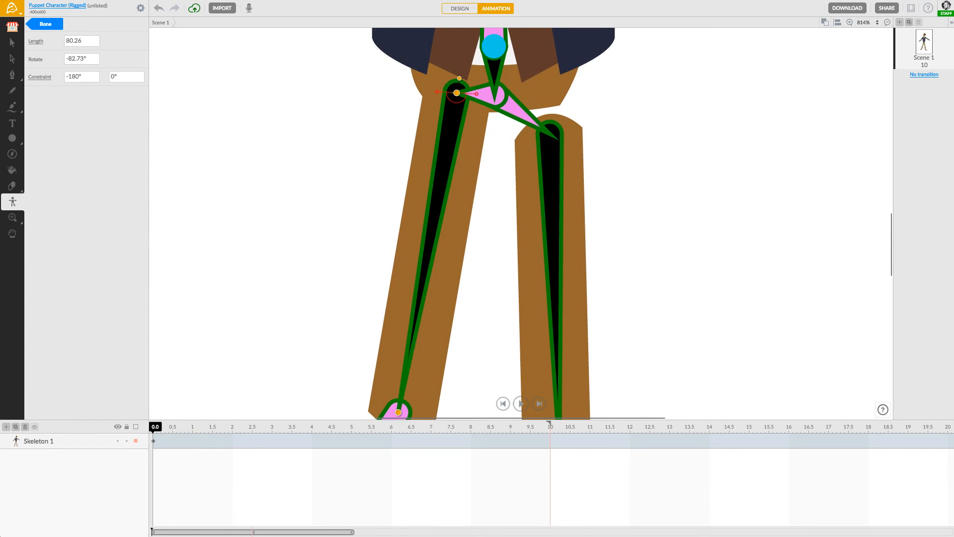
drag(398, 409, 397, 415)
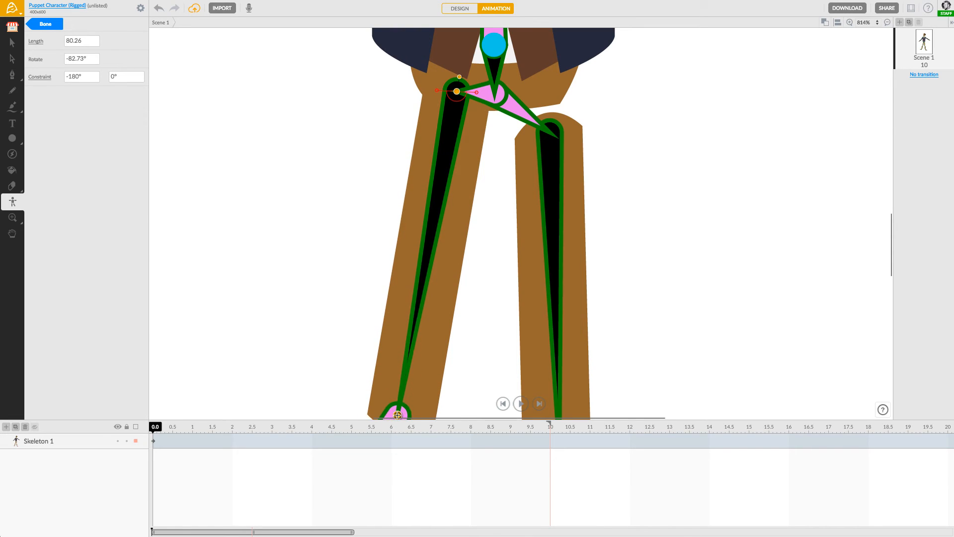
Step: Shorten the right hip's connector bone to about 11.37 and swing it up to about -94.21°, with limits of about -109.67° and -94.21°
click(516, 108)
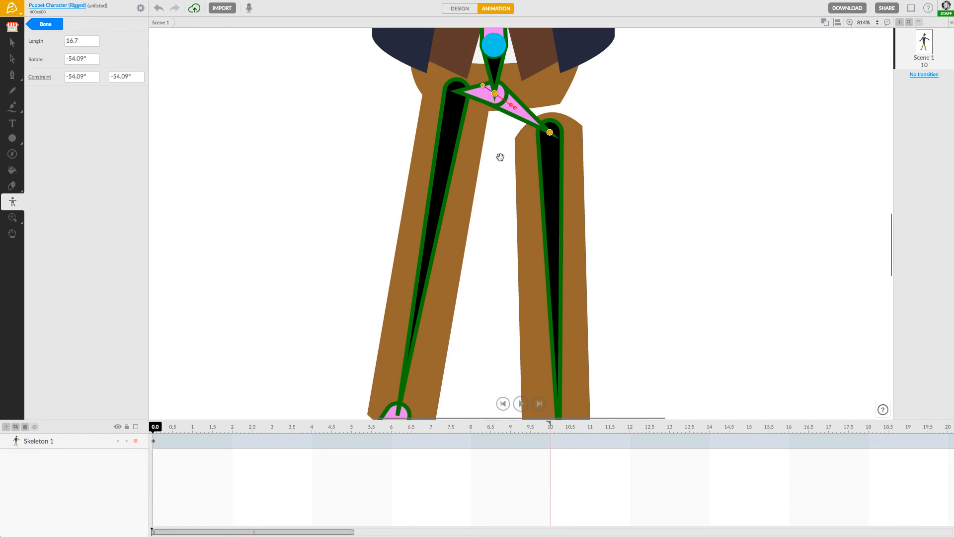
drag(500, 157, 463, 230)
click(445, 157)
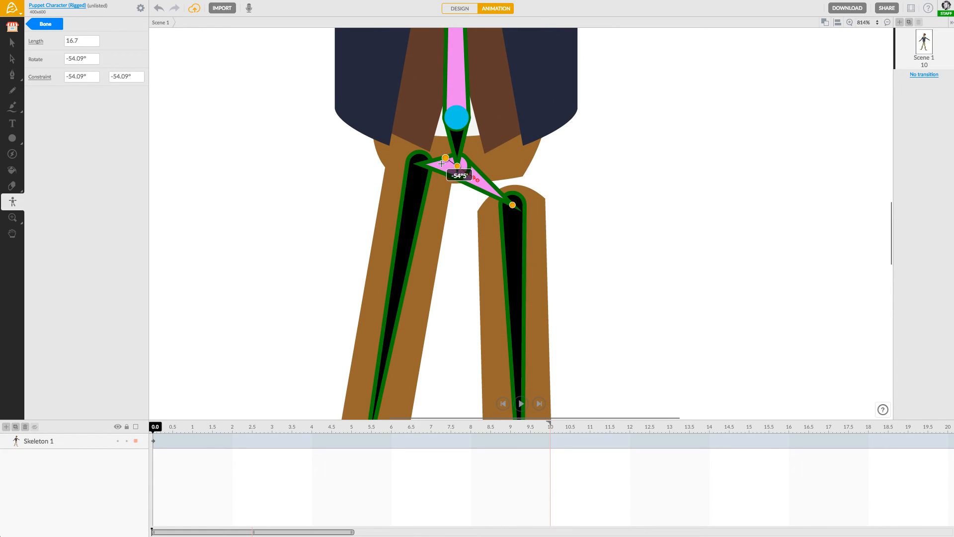
drag(478, 181, 442, 165)
drag(524, 165, 502, 150)
click(504, 169)
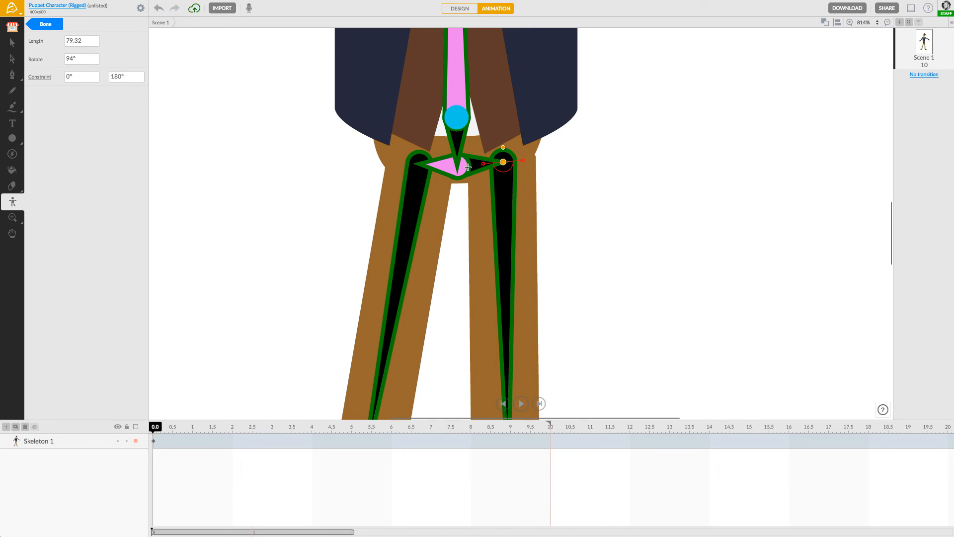
Step: Lock both rotation limits of the right hip connector at -98.04° and shorten the connector to about 10.62
click(474, 164)
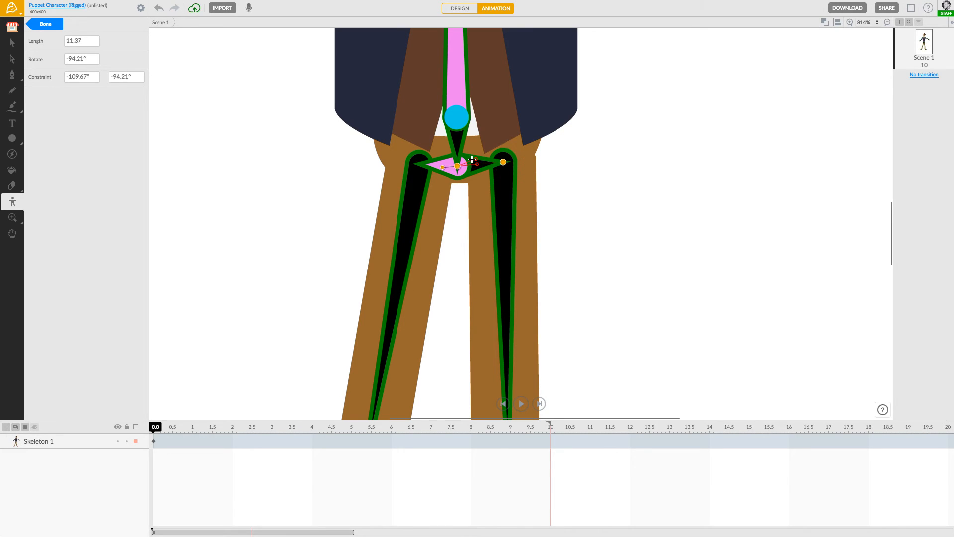
click(477, 159)
drag(476, 165, 478, 162)
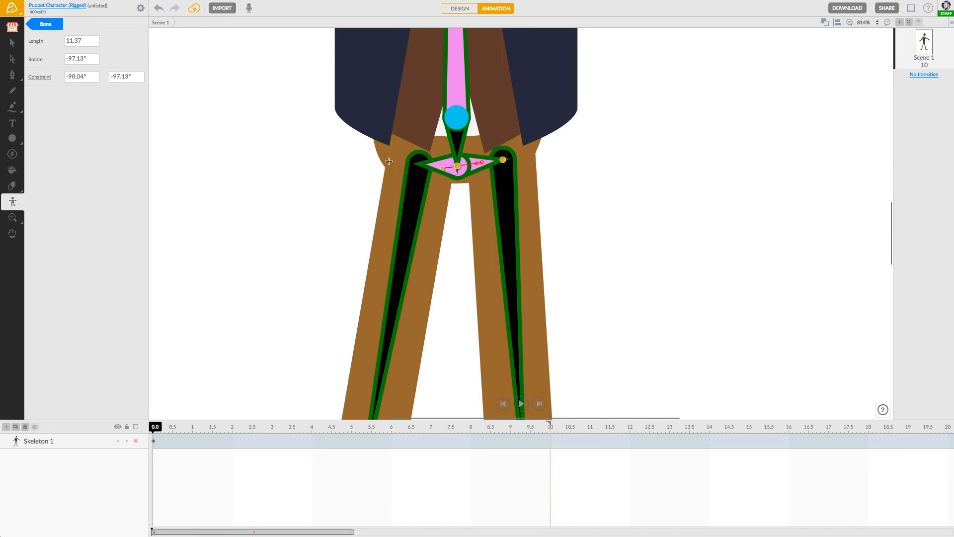
click(93, 77)
click(124, 75)
click(101, 93)
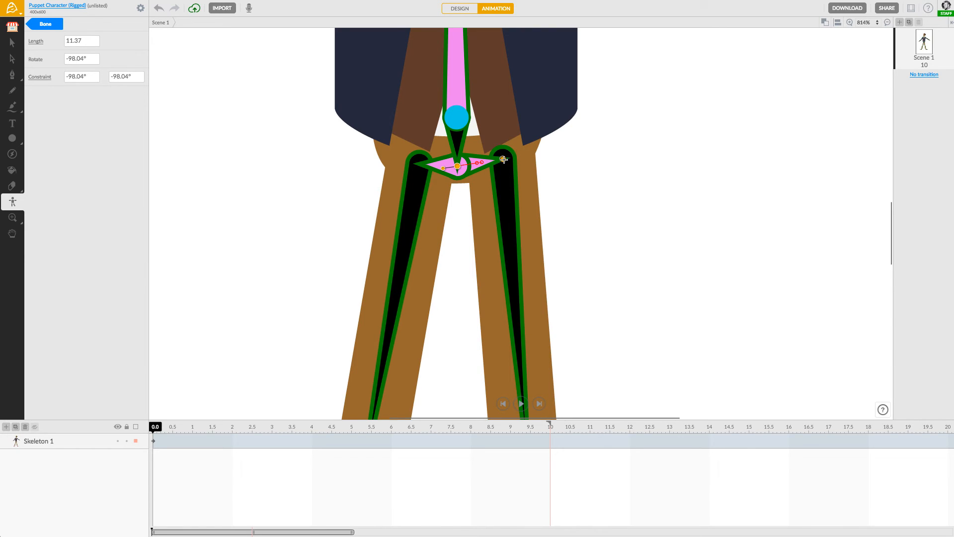
drag(503, 159, 499, 159)
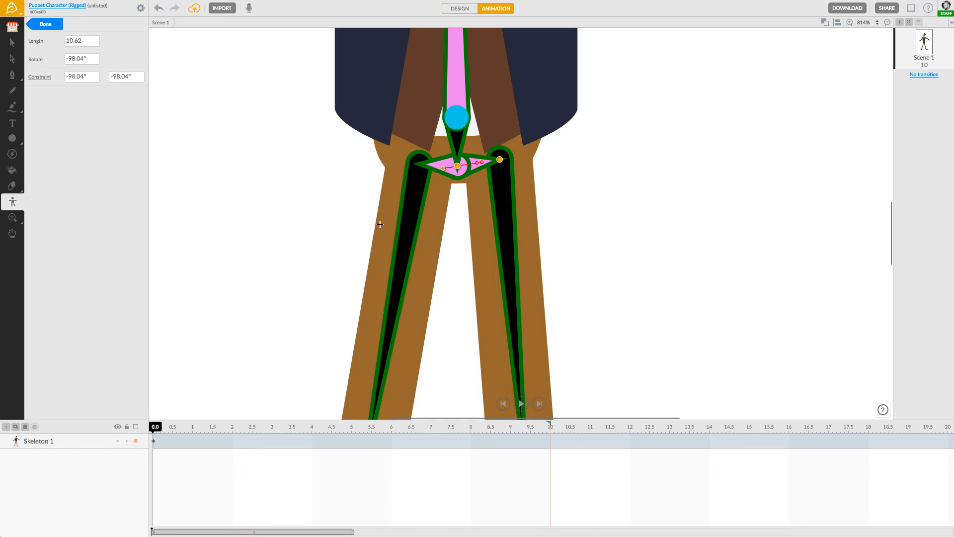
Step: Lengthen the right thigh bone to about 81.11 so it ends nearer the knee
click(500, 181)
scroll(472, 256, down, 5)
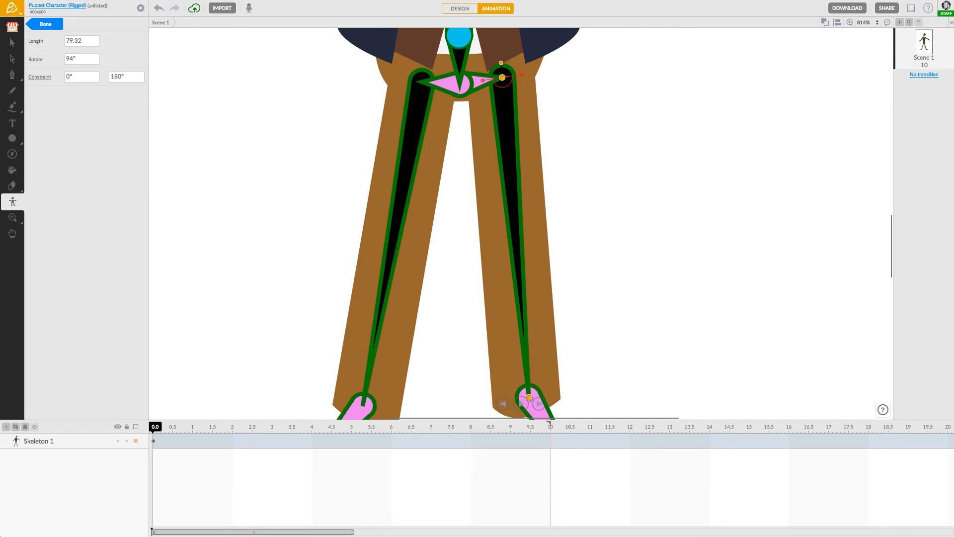
scroll(510, 369, down, 1)
mouse_move(534, 383)
mouse_down()
mouse_move(536, 400)
mouse_move(535, 391)
mouse_up()
mouse_move(294, 328)
mouse_down()
mouse_move(299, 304)
mouse_move(283, 336)
mouse_up()
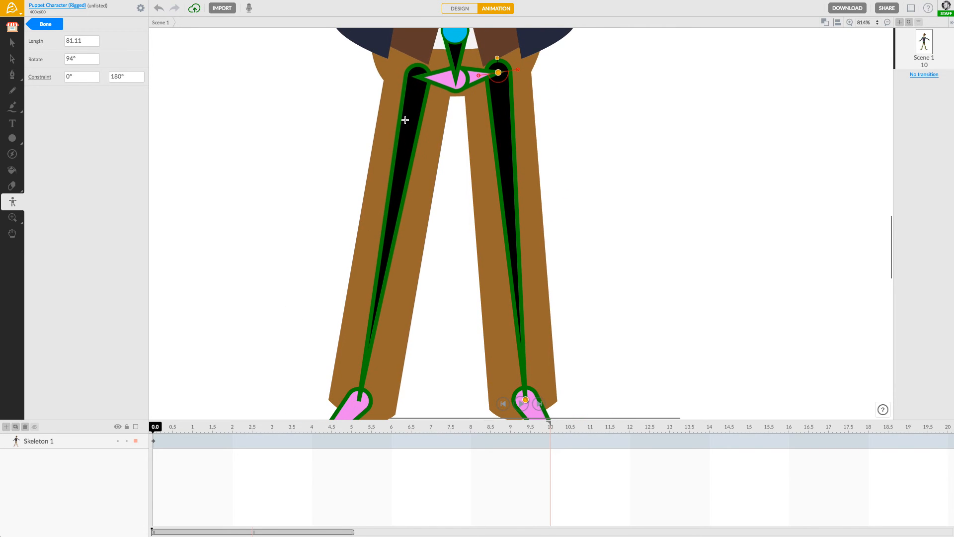
Step: Straighten the legs by rotating the left thigh to about -92.21° and the right thigh to about 96.13°
click(419, 101)
drag(419, 61, 419, 62)
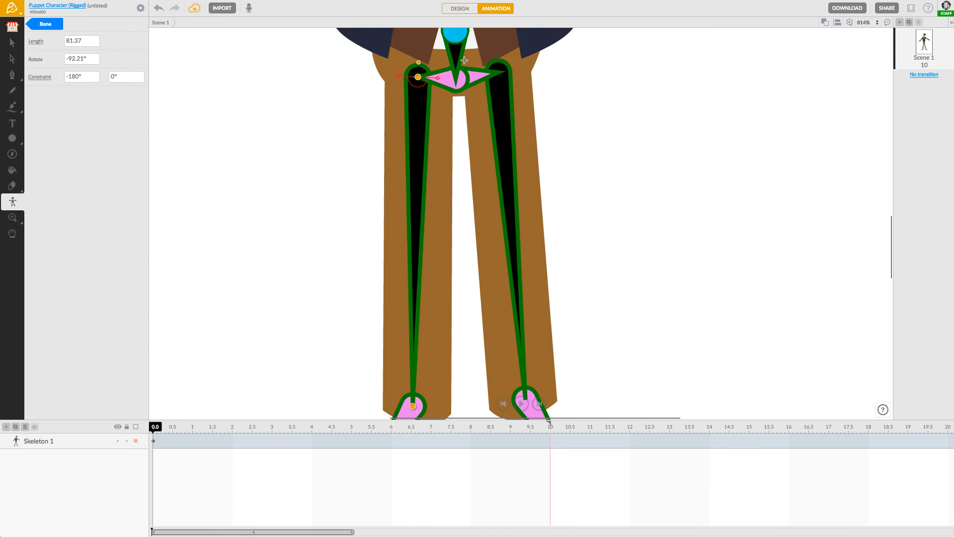
click(499, 96)
drag(499, 59, 492, 64)
Step: Shorten the left knee's connector bone to a length of about 0.06, joining the lower leg to the thigh
scroll(311, 203, down, 10)
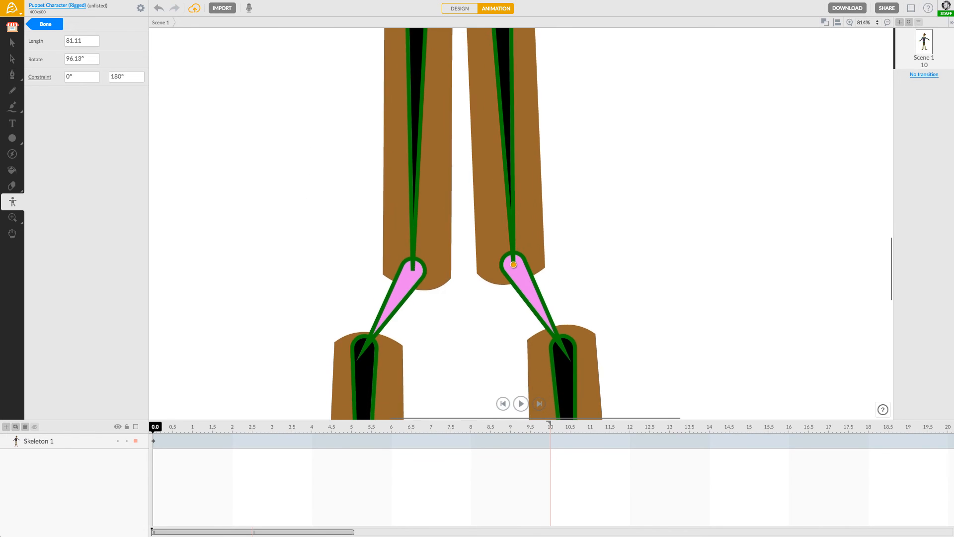
scroll(456, 224, up, 1)
scroll(456, 223, left, 1)
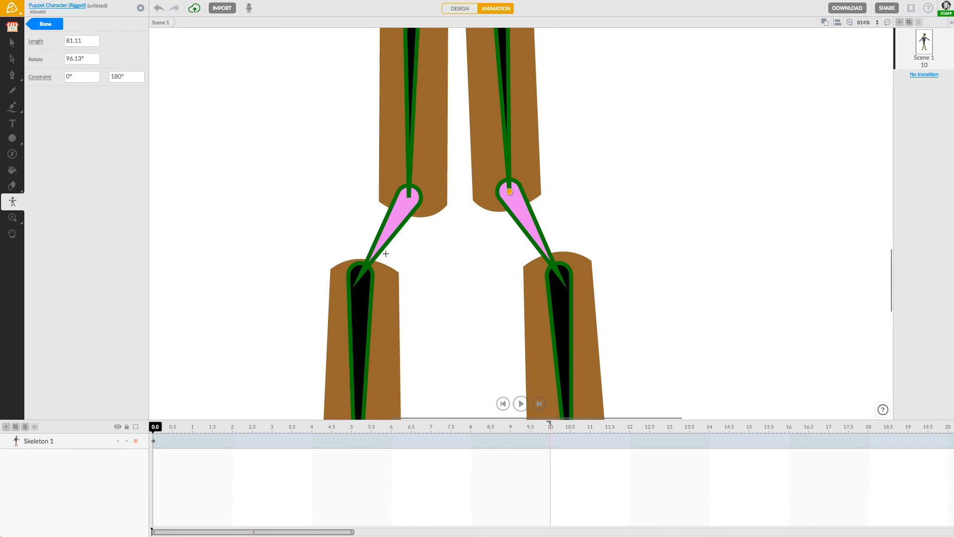
click(393, 220)
drag(361, 275, 409, 197)
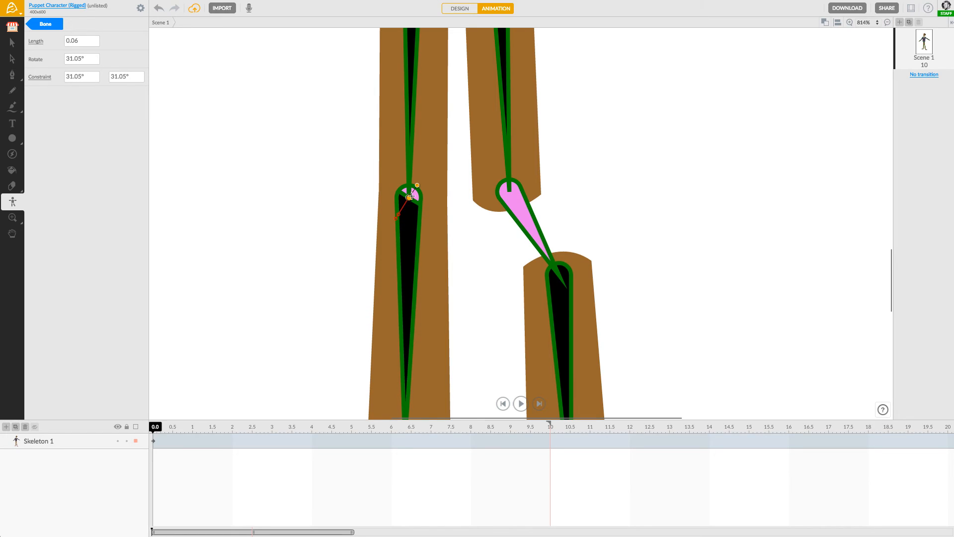
Step: Turn the right knee's connector bone to about -2.32° and lock both of its rotation limits at that angle
click(522, 213)
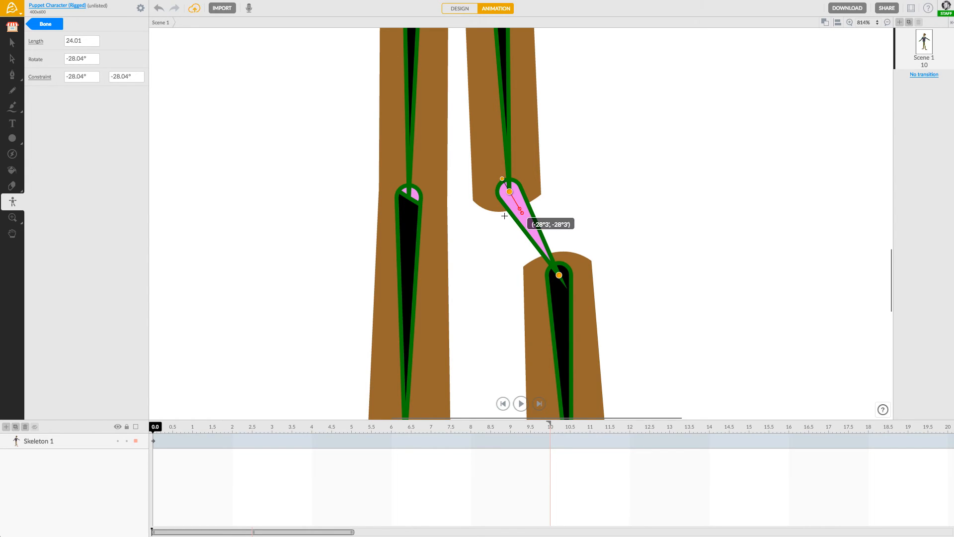
drag(527, 209, 502, 215)
click(513, 211)
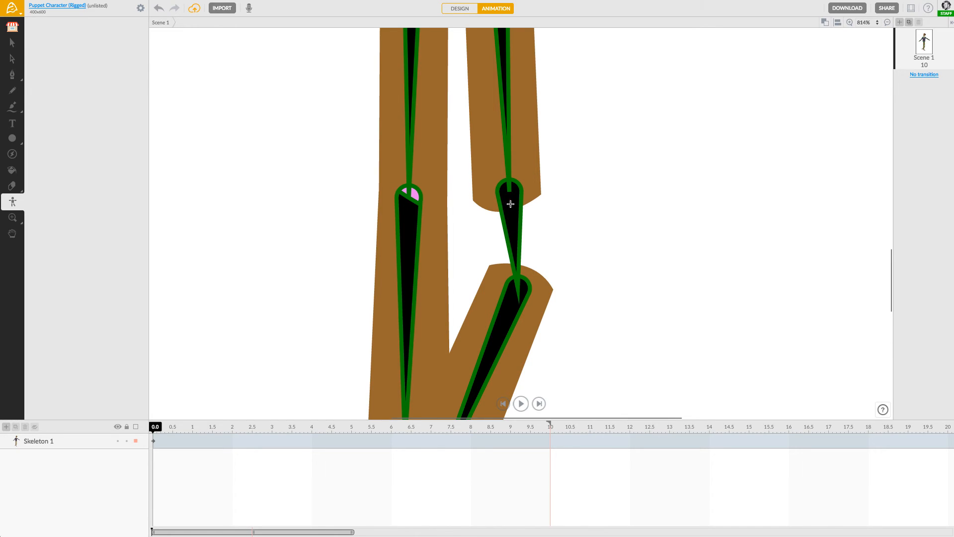
click(511, 204)
drag(512, 212, 512, 213)
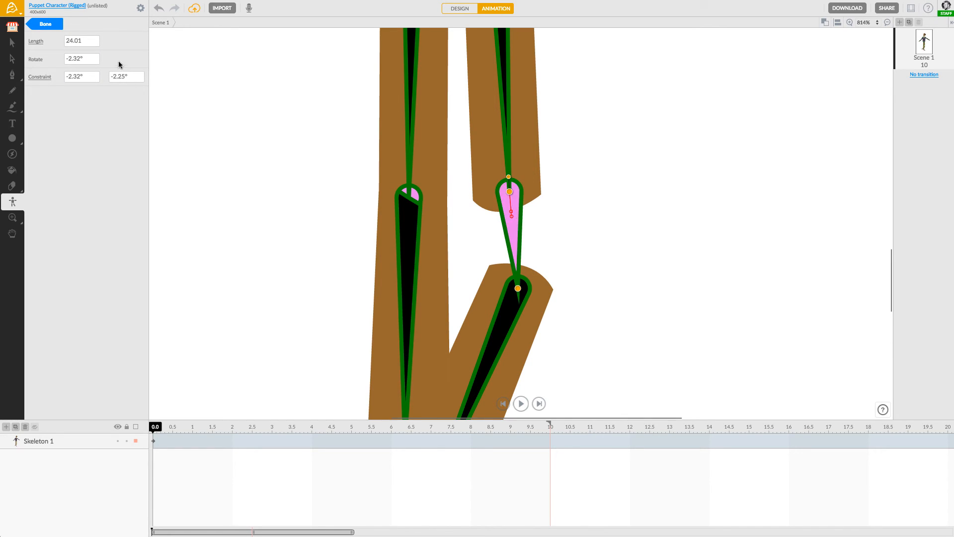
click(95, 77)
click(119, 76)
Step: Straighten the right lower leg to about 3.49° and shorten the knee connector above it to a length of about 0.03
click(520, 293)
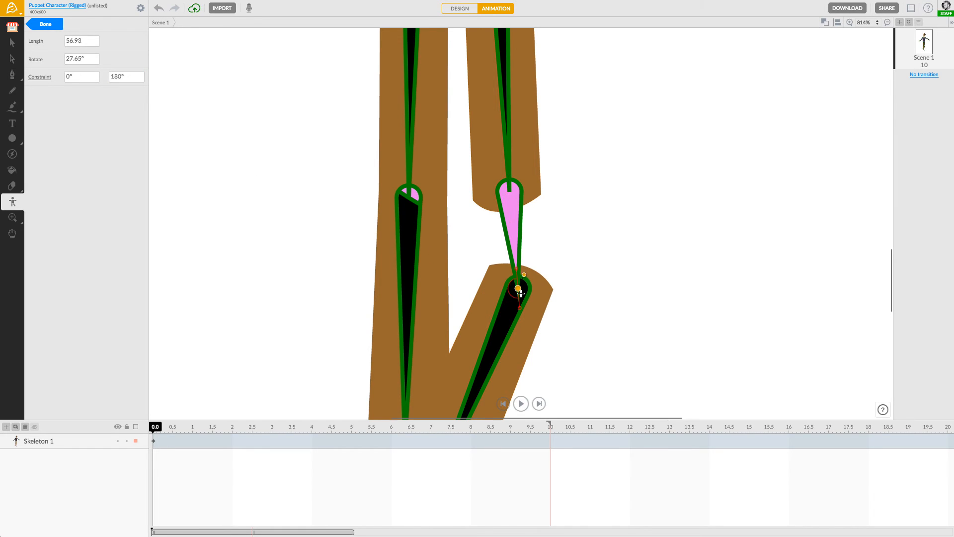
drag(518, 280, 518, 287)
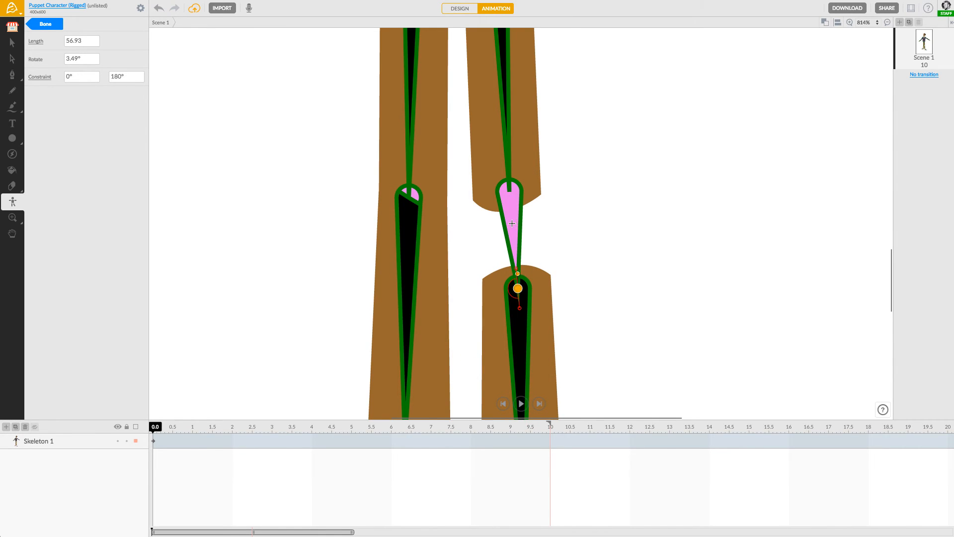
drag(517, 288, 508, 192)
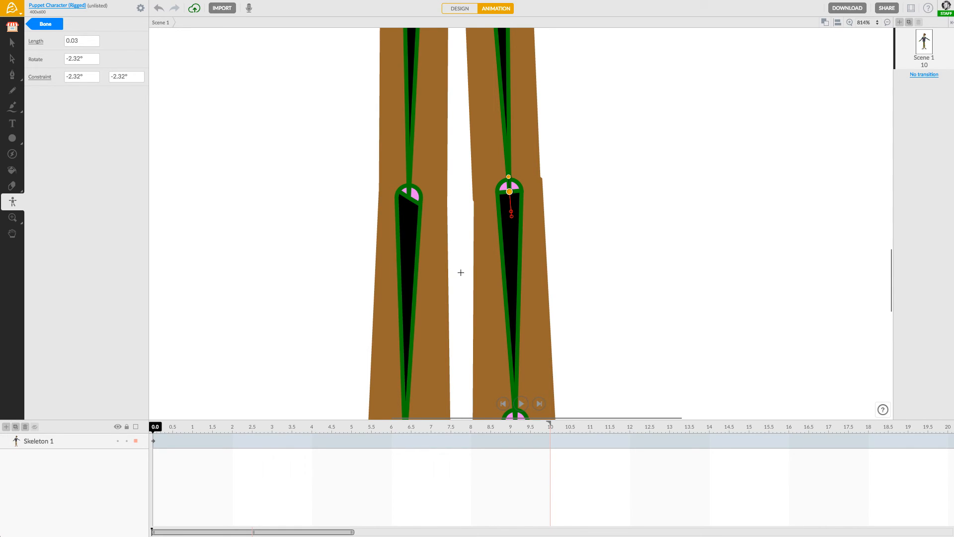
Step: Try bending the left lower leg at the knee to its 0° rotation limit
scroll(351, 270, down, 3)
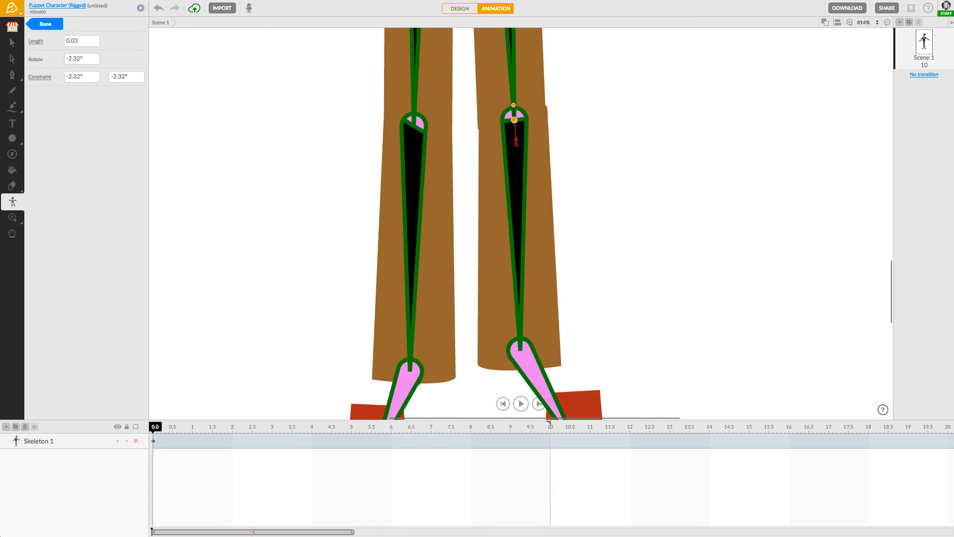
click(411, 189)
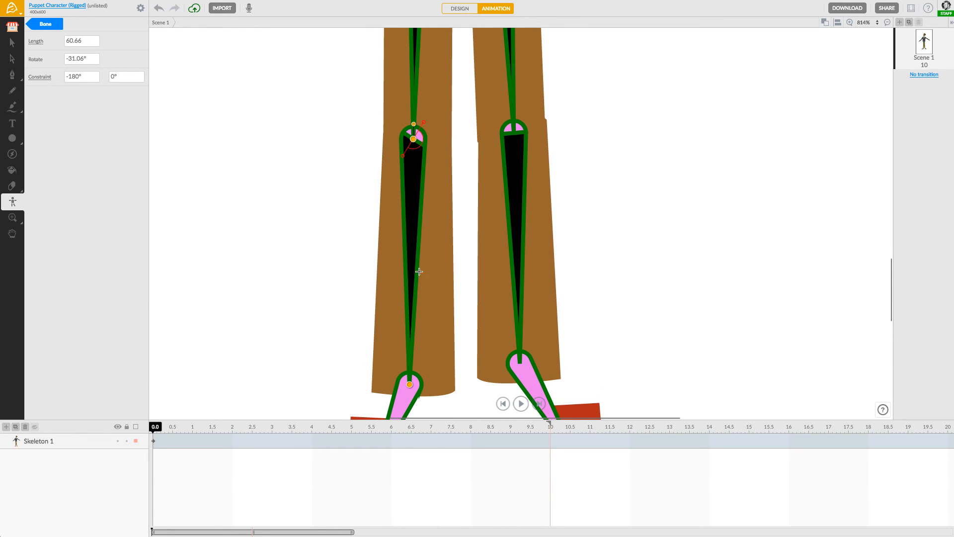
mouse_move(413, 124)
mouse_down()
mouse_move(396, 124)
mouse_move(398, 168)
mouse_move(416, 125)
mouse_move(416, 139)
mouse_up()
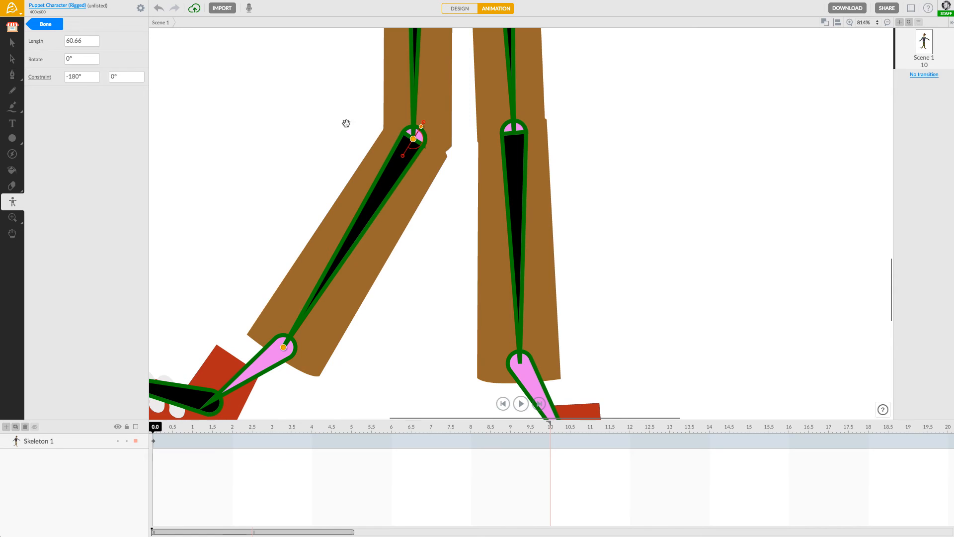
drag(346, 123, 342, 312)
scroll(419, 223, right, 1)
drag(334, 232, 337, 206)
drag(435, 295, 453, 313)
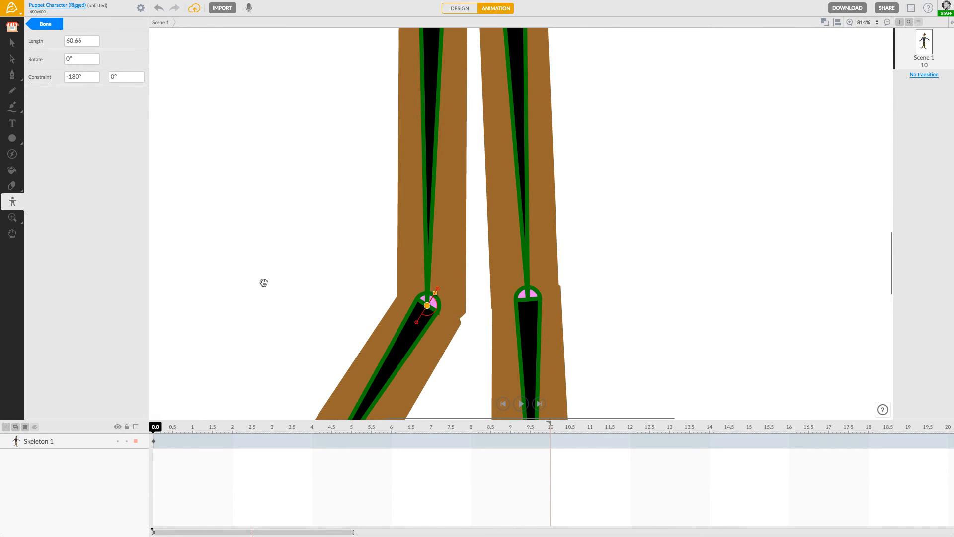
drag(262, 281, 283, 184)
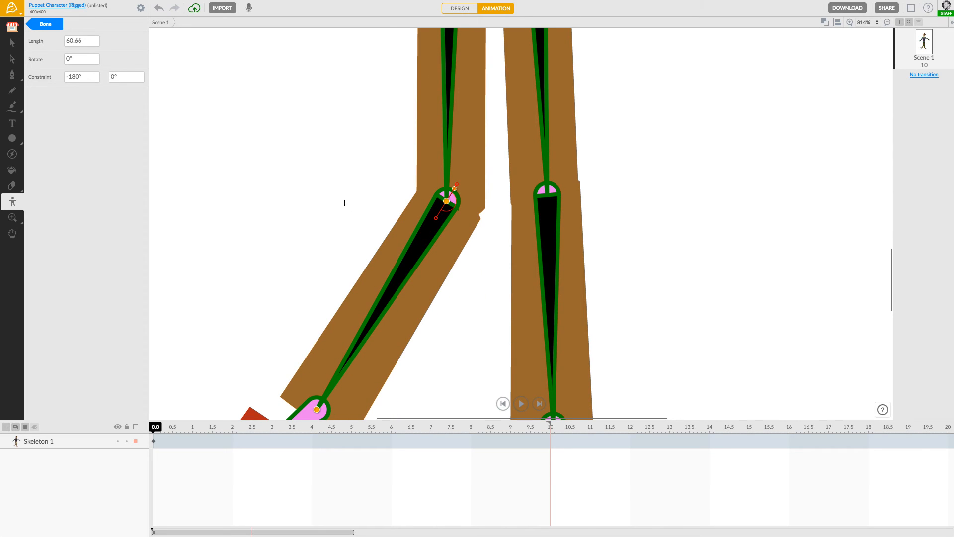
Step: Examine how the left lower leg shape sits at the bent knee, both within the whole figure and close up
click(12, 42)
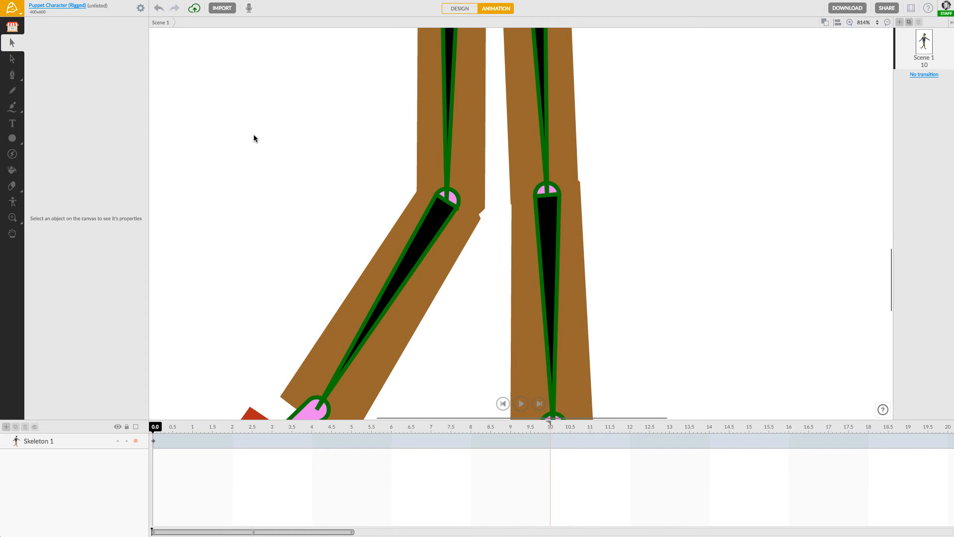
scroll(338, 139, down, 1)
scroll(340, 144, down, 6)
scroll(293, 67, up, 2)
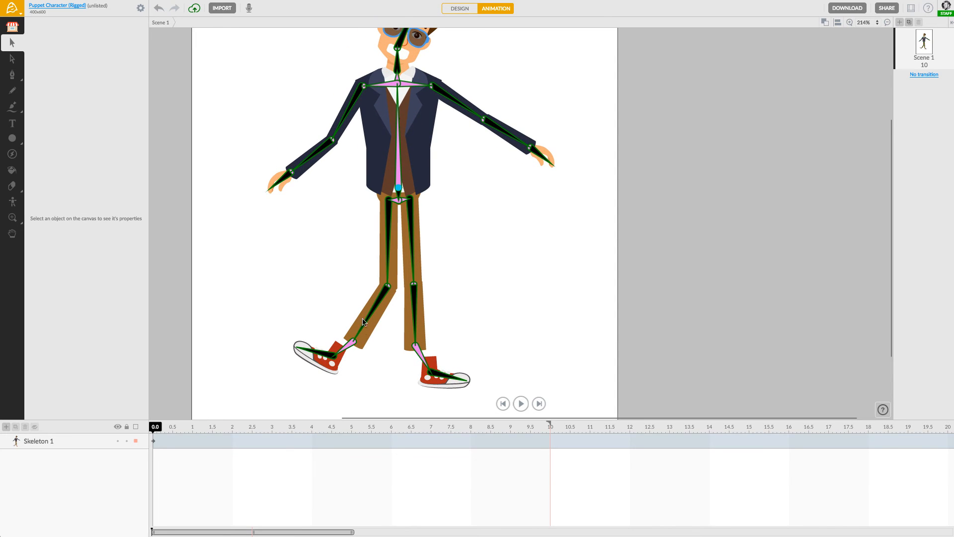
scroll(358, 329, up, 1)
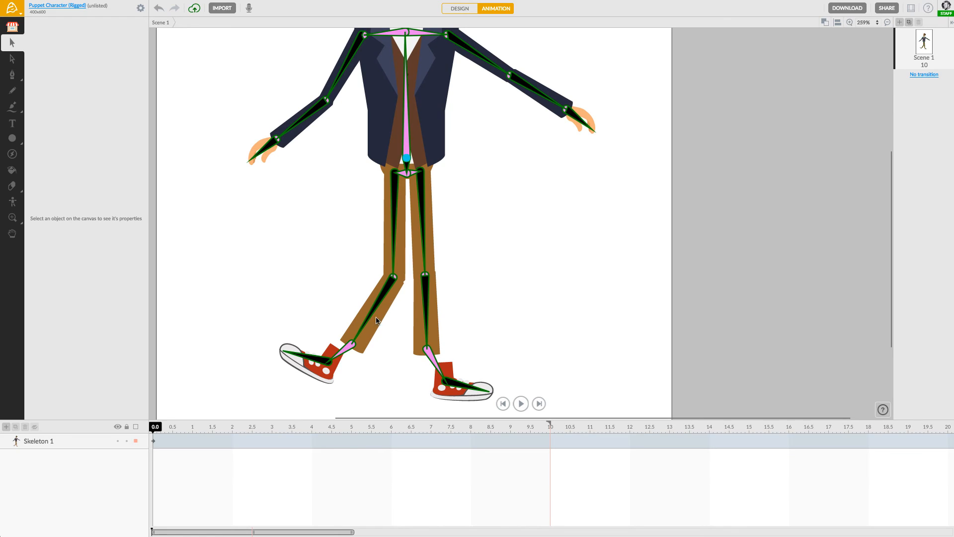
click(389, 292)
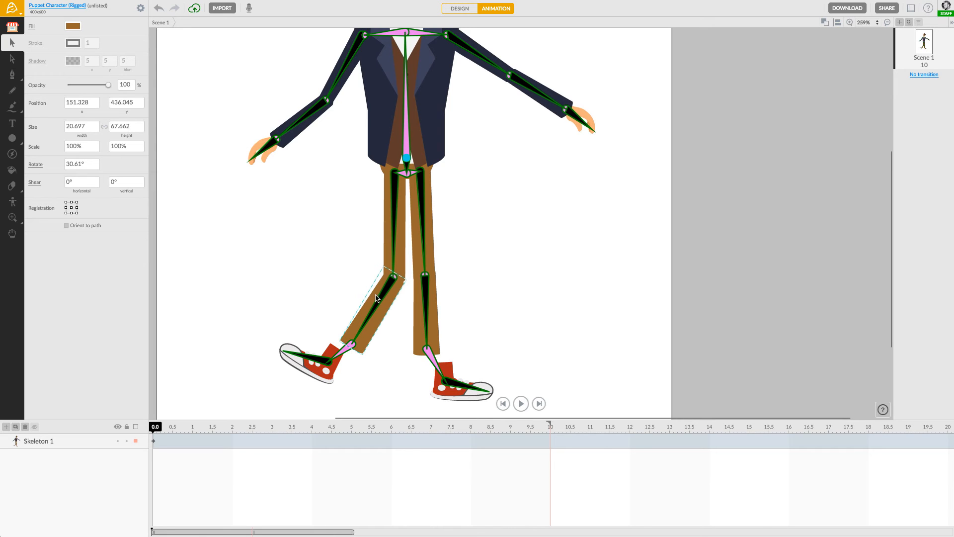
scroll(376, 295, up, 7)
click(353, 276)
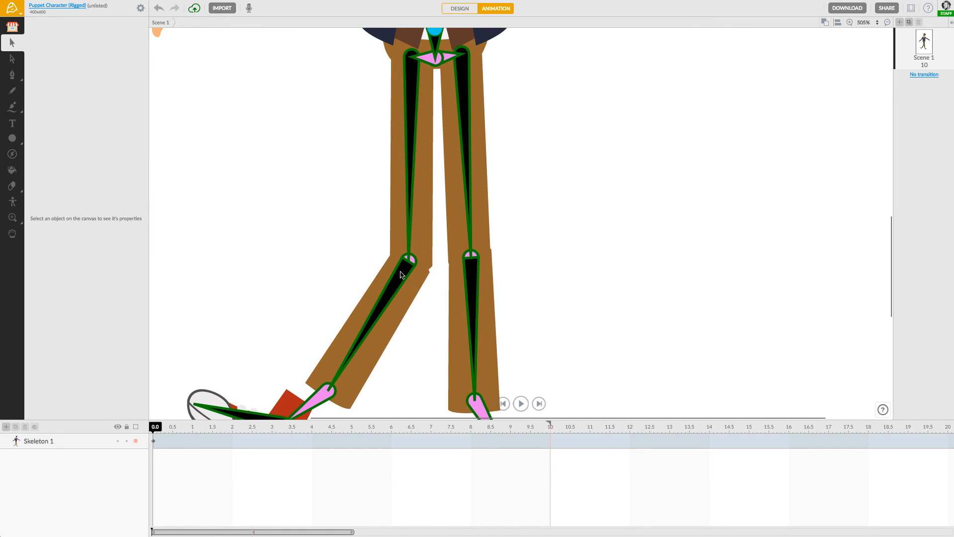
Step: Widen the left lower leg bone's rotation limits to about -191.29° and 130.56°
click(14, 203)
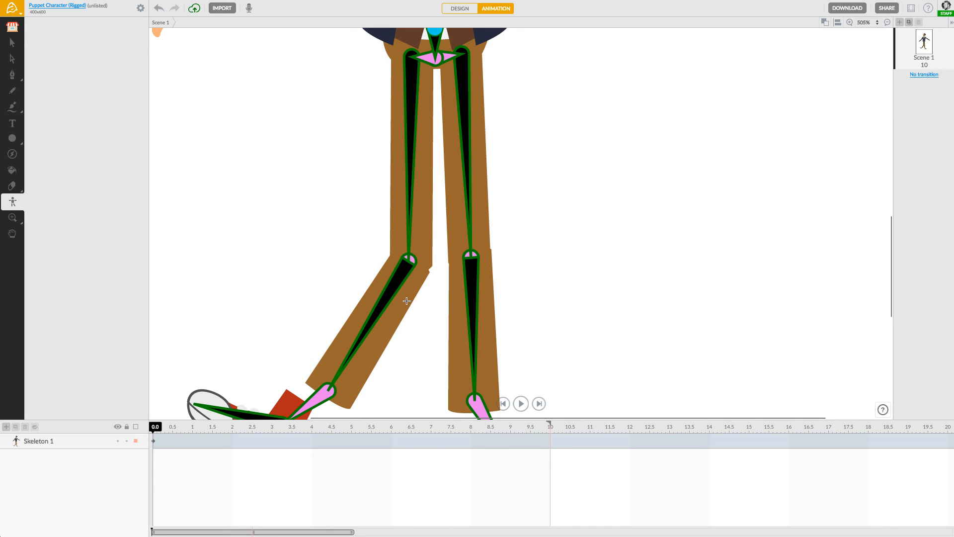
scroll(350, 308, down, 7)
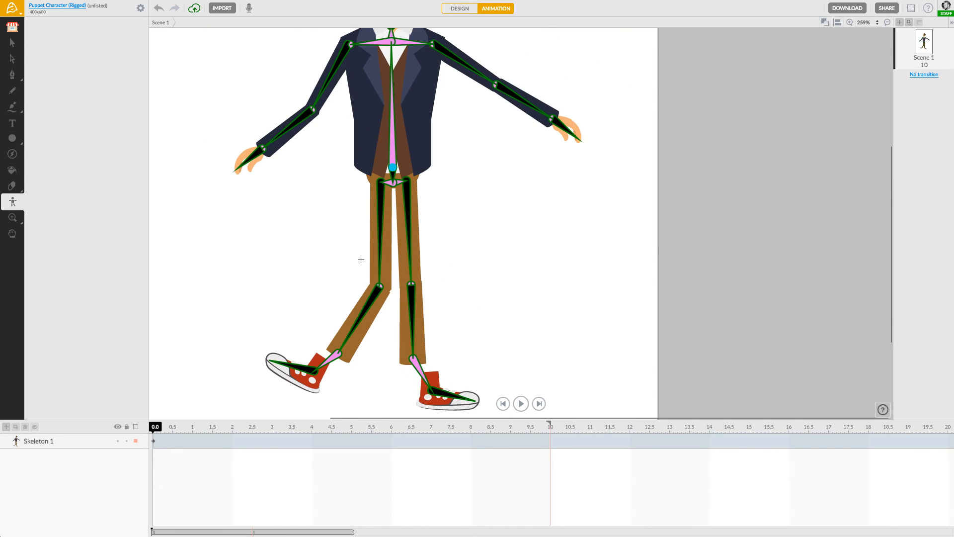
click(373, 296)
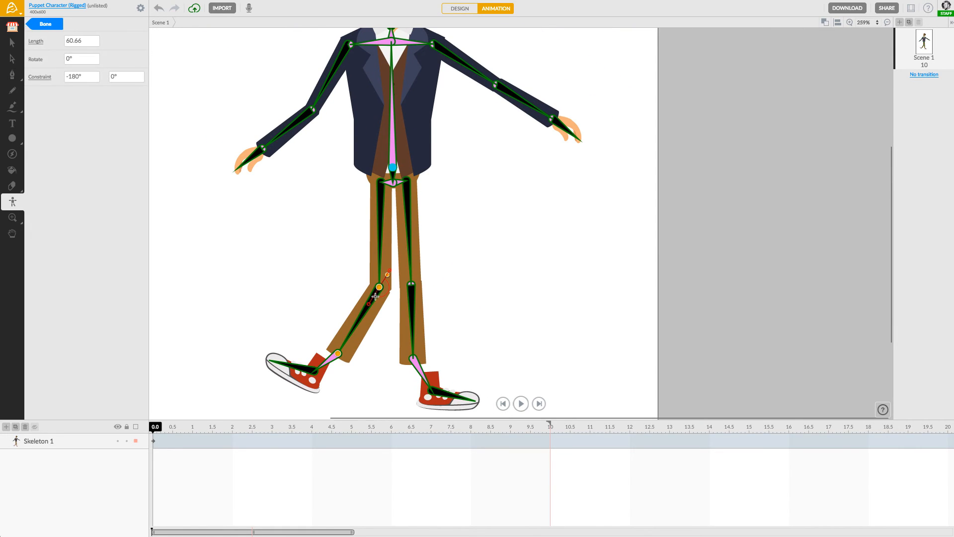
scroll(374, 295, up, 10)
scroll(390, 267, up, 2)
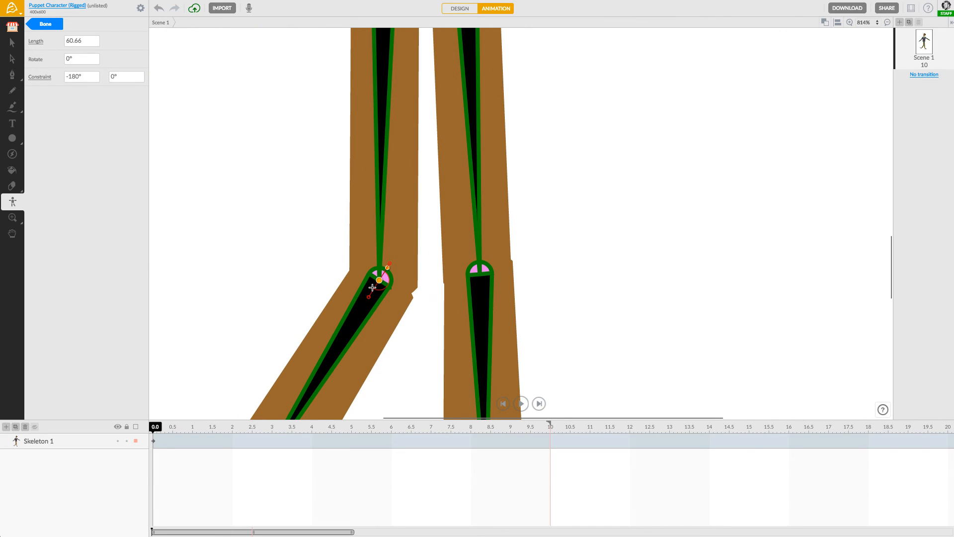
scroll(373, 288, up, 1)
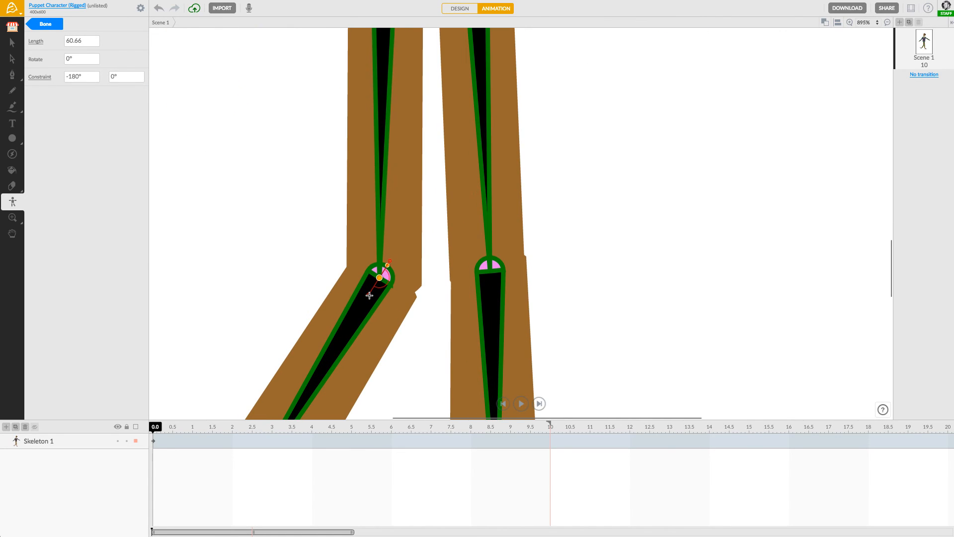
drag(369, 295, 388, 267)
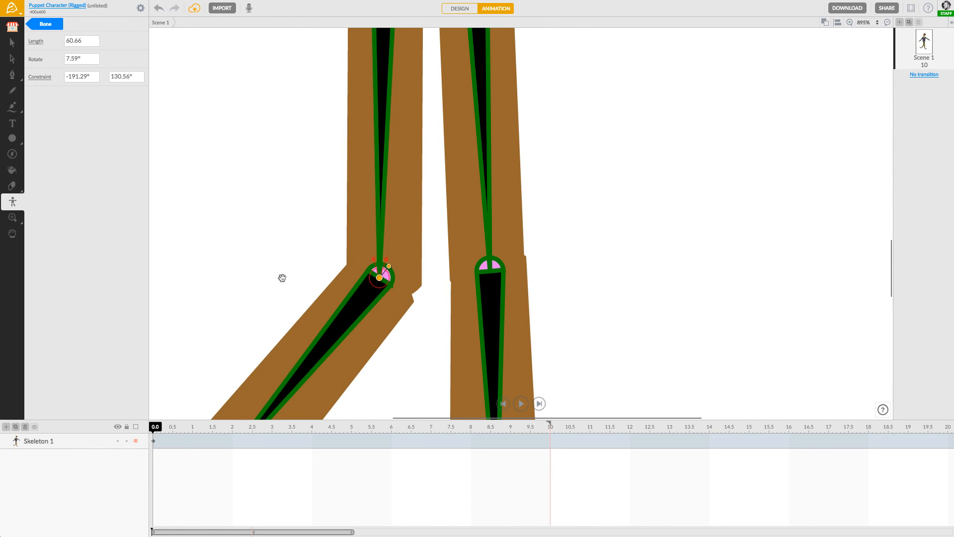
Step: Straighten the left lower leg by rotating its bone to about -28.5°
drag(282, 278, 390, 224)
scroll(364, 258, down, 5)
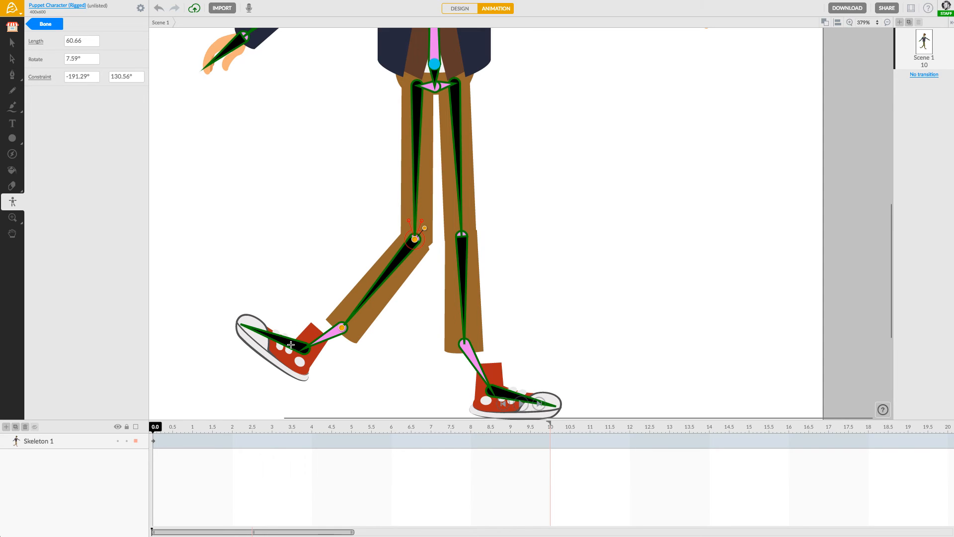
mouse_move(426, 228)
mouse_down()
mouse_move(415, 246)
mouse_move(404, 219)
mouse_move(420, 220)
mouse_up()
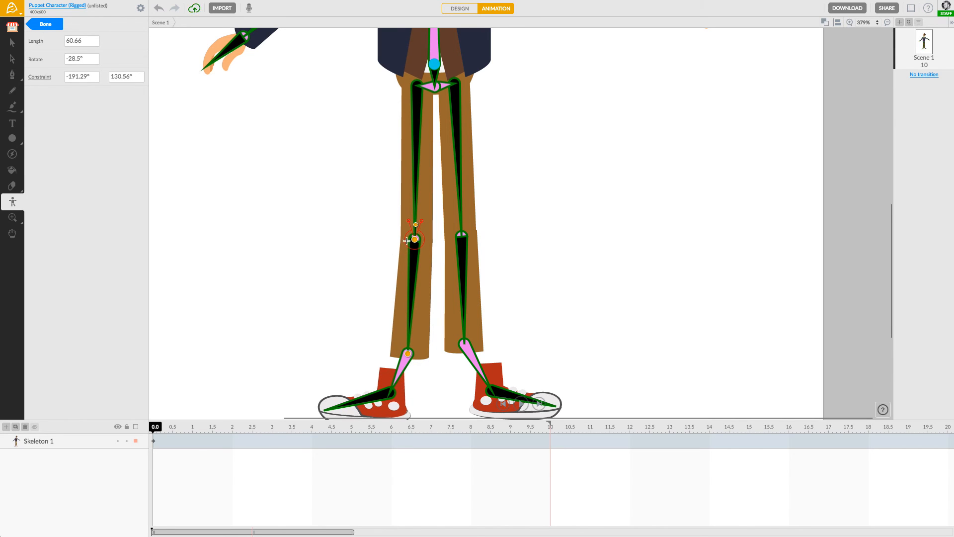
Step: Widen the right lower leg bone's rotation limits to about -168.63° and 173.1°, and rotate the bone to about 1.71°
scroll(425, 230, up, 5)
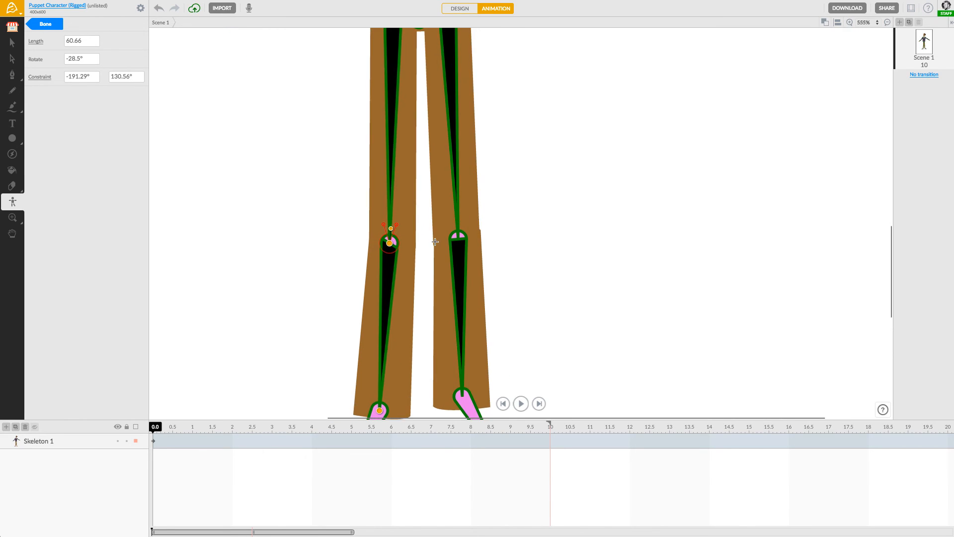
drag(466, 252, 467, 269)
click(468, 245)
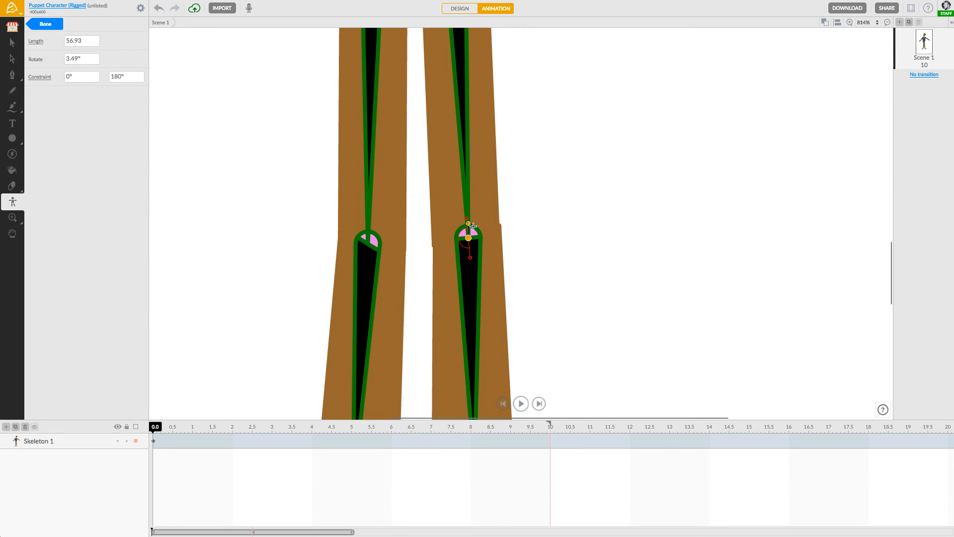
mouse_move(467, 220)
mouse_down()
mouse_move(470, 254)
mouse_move(472, 222)
mouse_move(489, 209)
mouse_move(449, 241)
mouse_move(483, 230)
mouse_move(468, 224)
mouse_up()
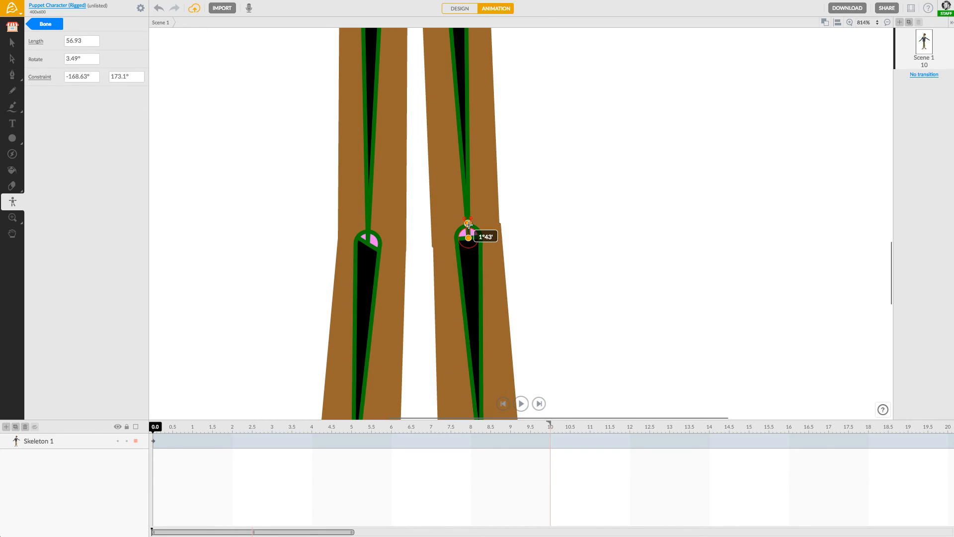
Step: Shorten the left ankle's connector bone to about 4.45 and turn it to about 9.36°, bringing the shoe up to the trouser leg
scroll(290, 296, down, 10)
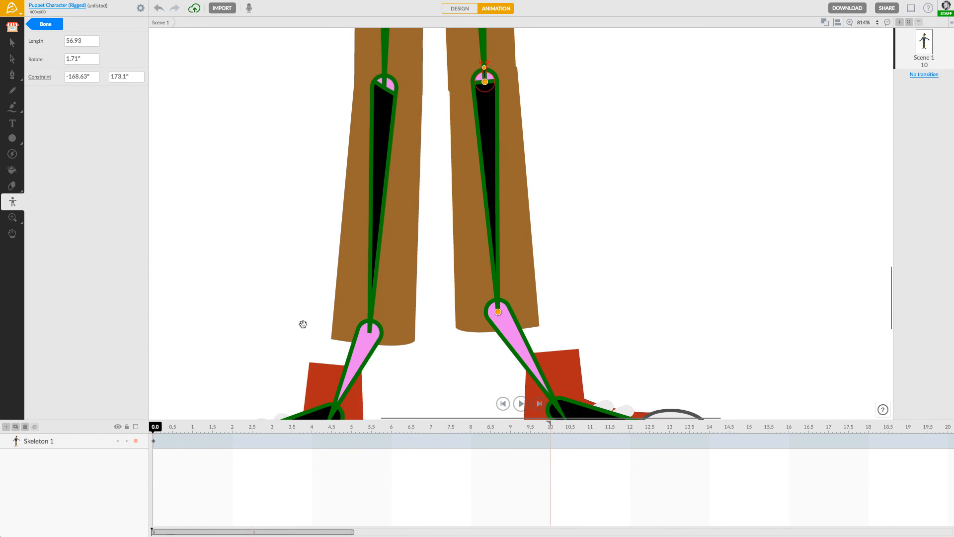
click(397, 273)
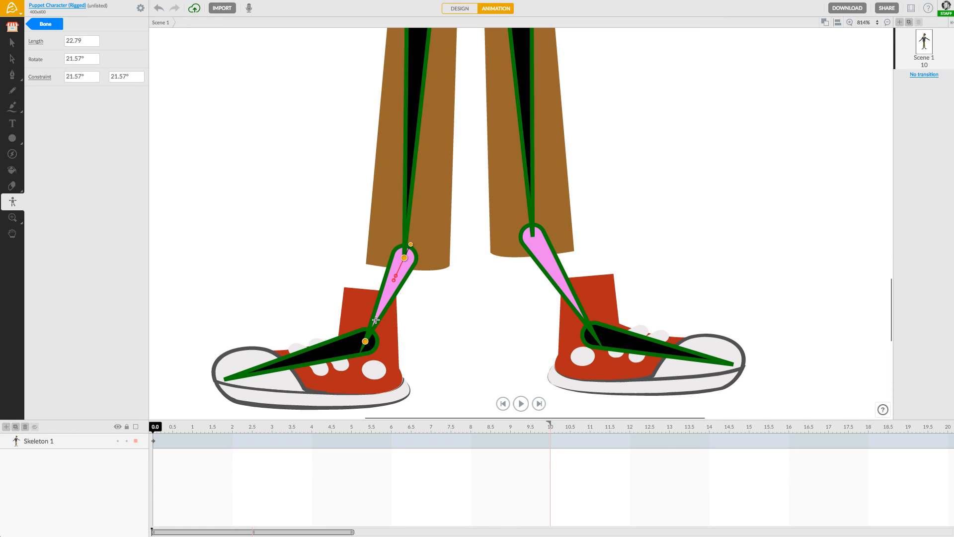
drag(366, 341, 405, 279)
Step: Try setting the left ankle connector's second rotation limit to 5.75° to match the first, and undo it
click(91, 79)
key(ctrl+c)
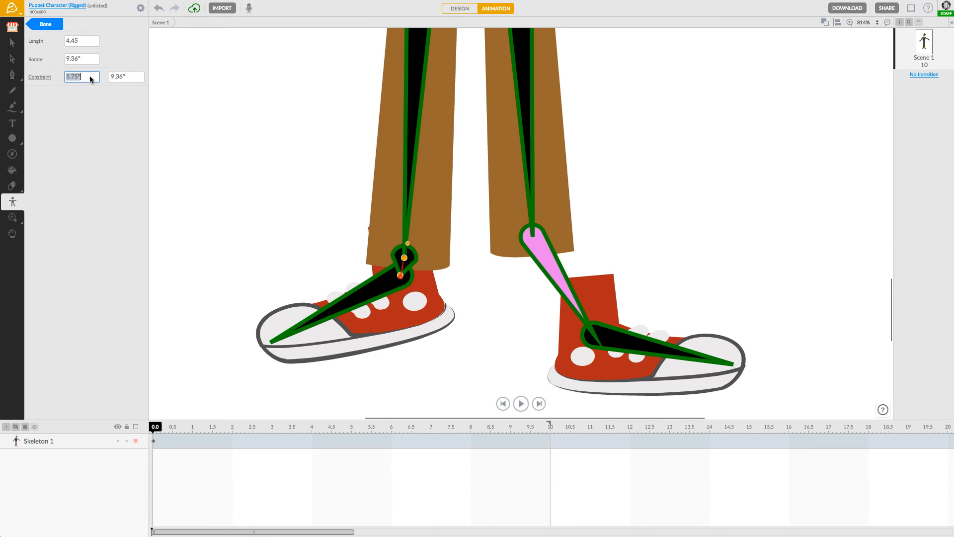
click(132, 76)
key(ctrl+v)
key(Return)
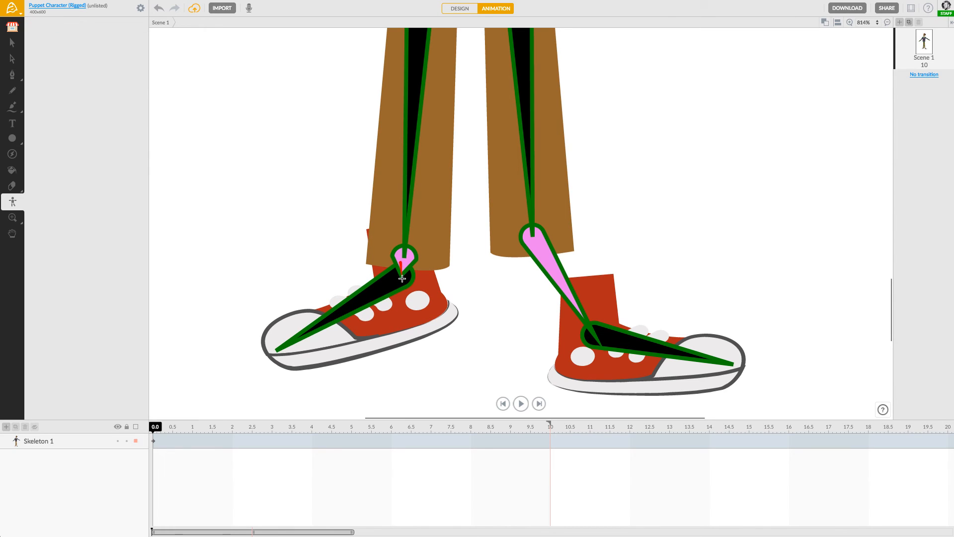
key(ctrl+z)
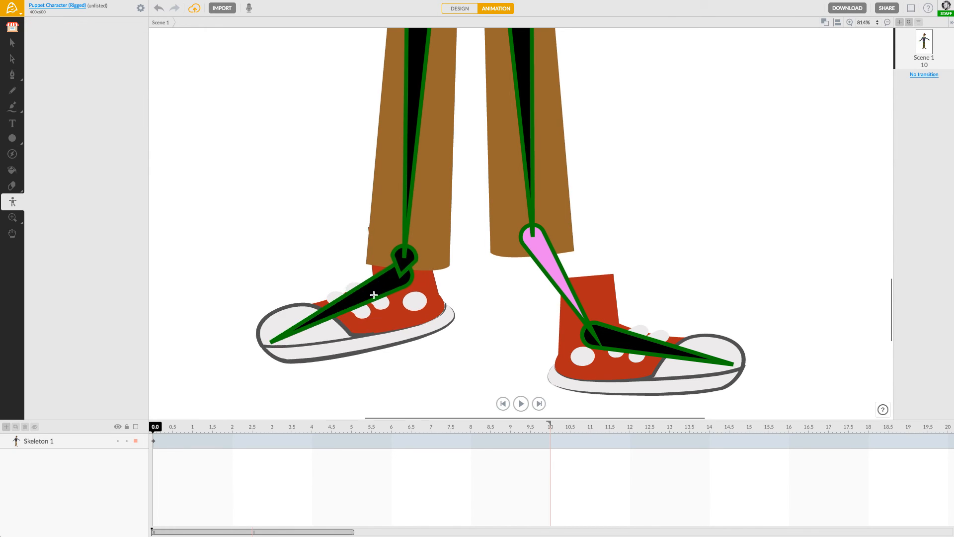
Step: Lock the left ankle connector by setting its second rotation limit to 5.75° like the first, and deselect the bone
click(404, 261)
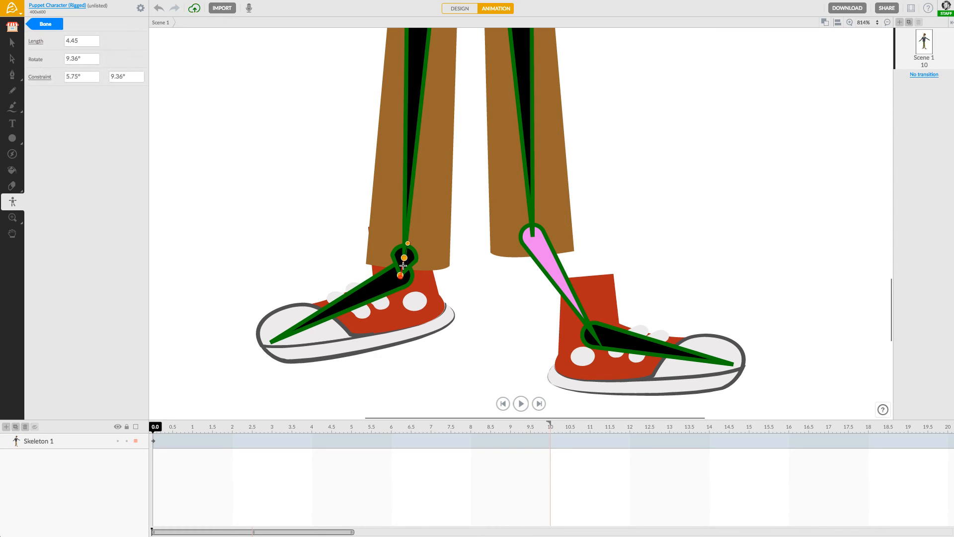
click(88, 79)
key(super+c)
click(120, 76)
key(super+v)
key(Return)
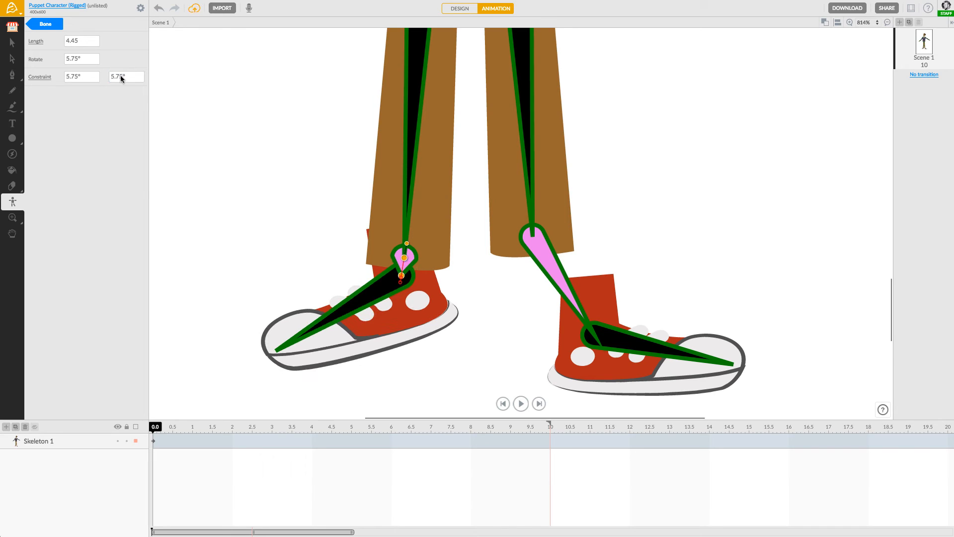
click(15, 44)
click(13, 201)
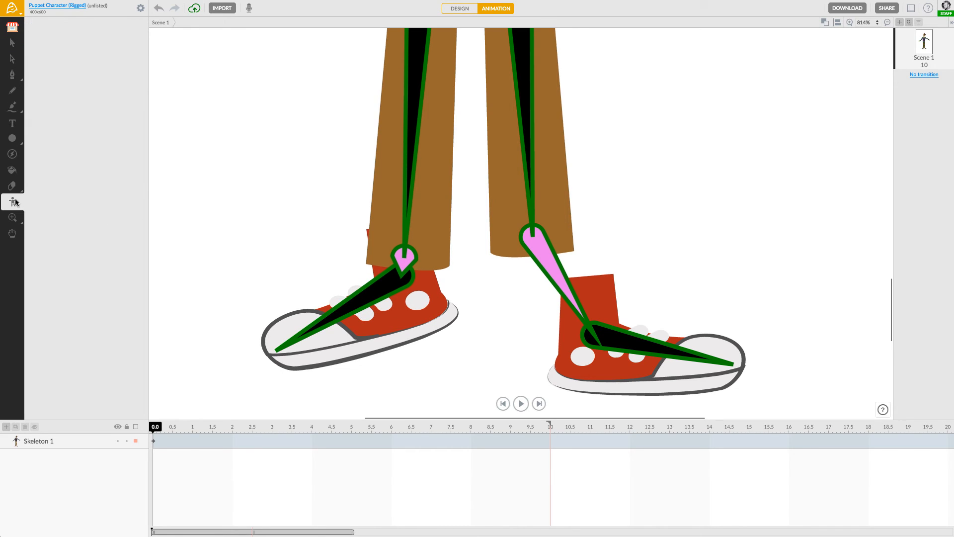
Step: Shorten the left foot bone to about 35.07 and rotate it to about 64.01°, levelling the shoe
click(387, 285)
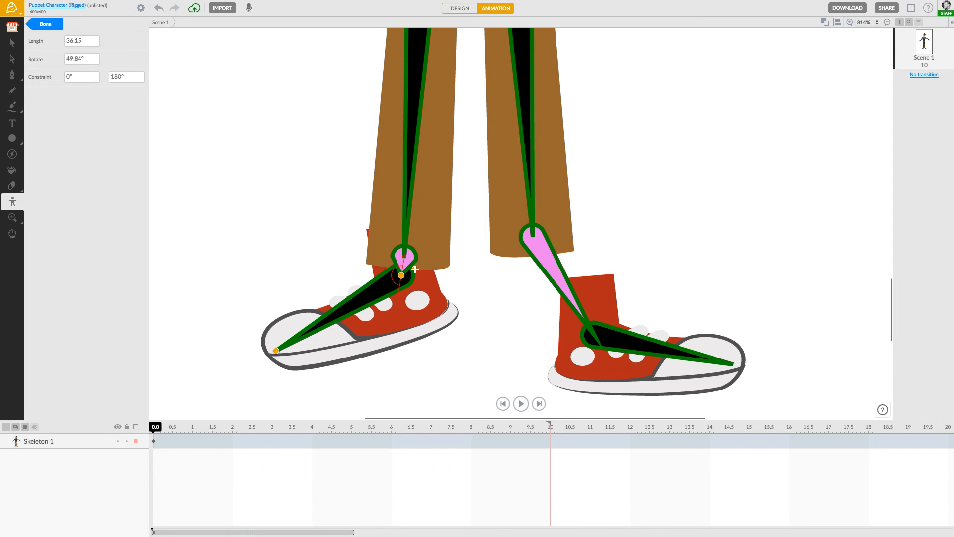
drag(415, 268, 418, 270)
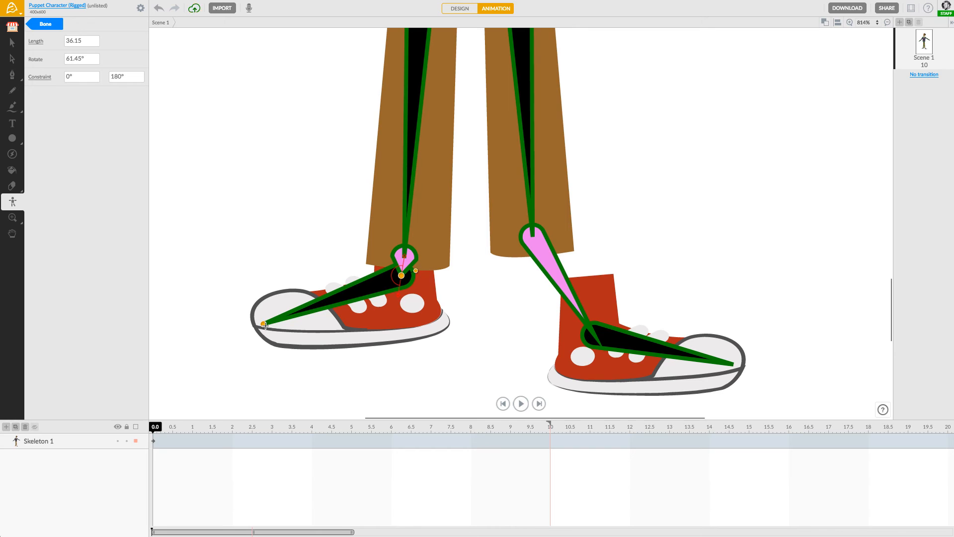
drag(264, 323, 268, 323)
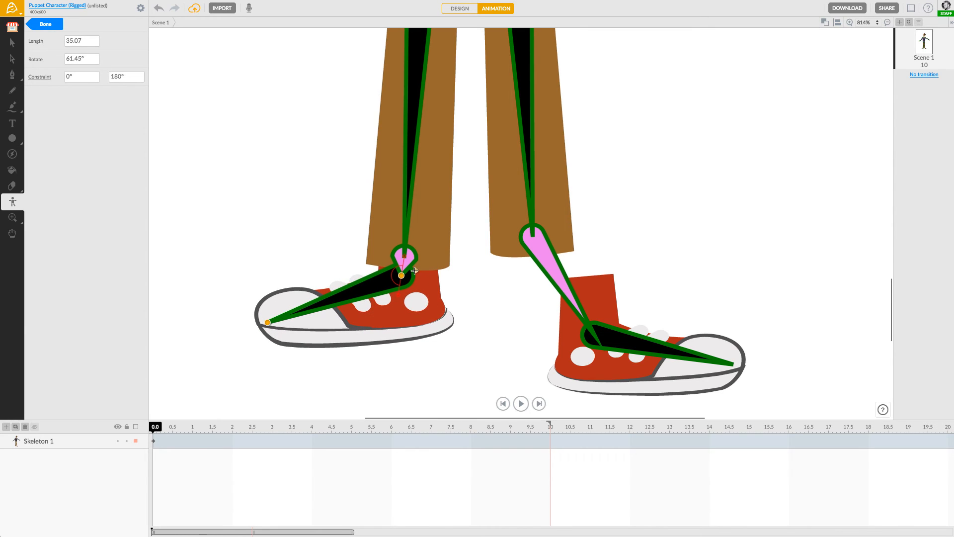
drag(414, 270, 417, 272)
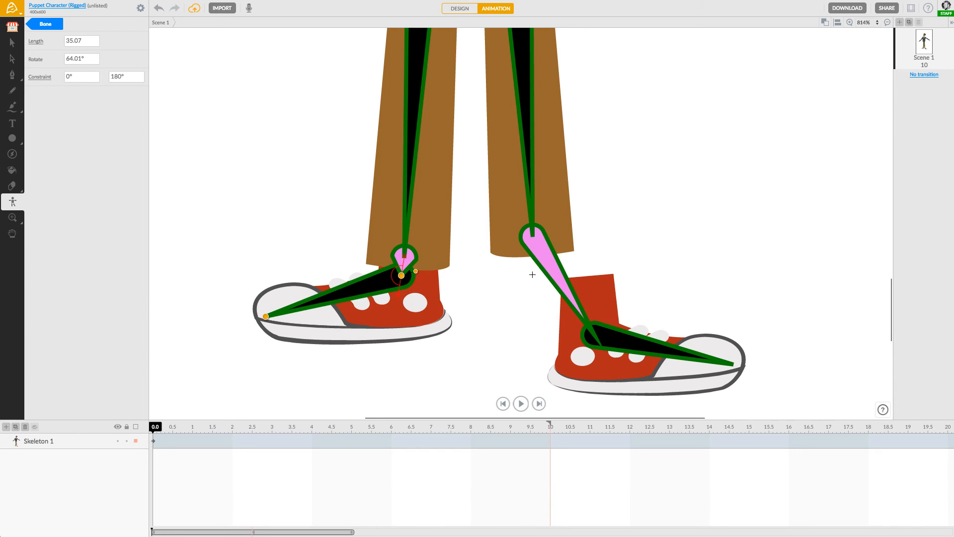
Step: Shorten the right ankle's connector bone to about 8.99, bringing the shoe up to the trouser leg
click(545, 254)
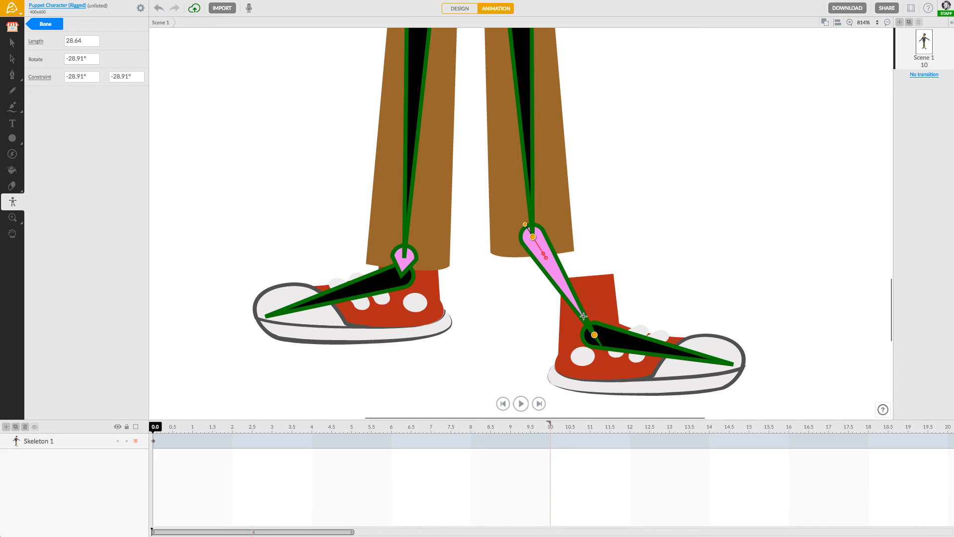
drag(594, 335, 548, 270)
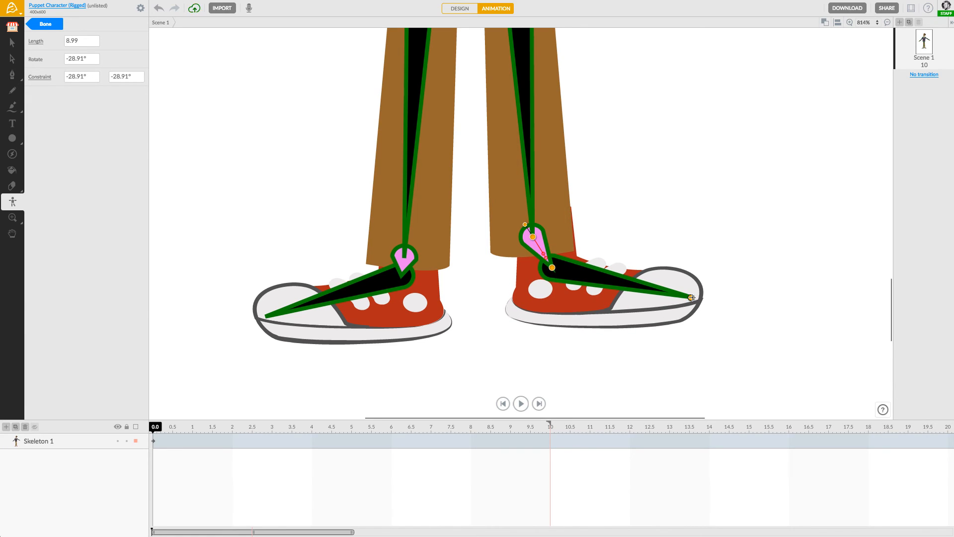
drag(691, 297, 687, 297)
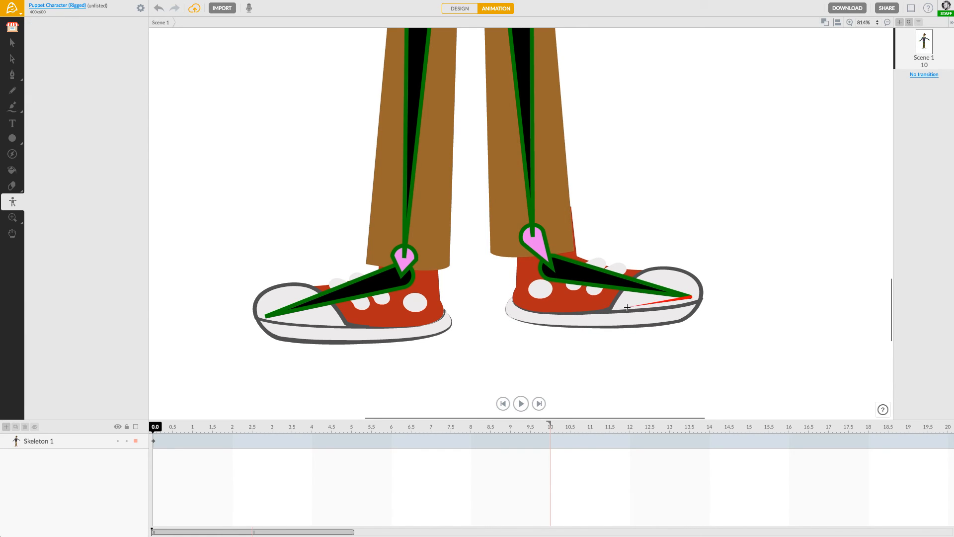
key(Escape)
Step: Shorten the right foot bone to about 31.42 and narrow its rotation limits around the shoe's current direction
click(588, 276)
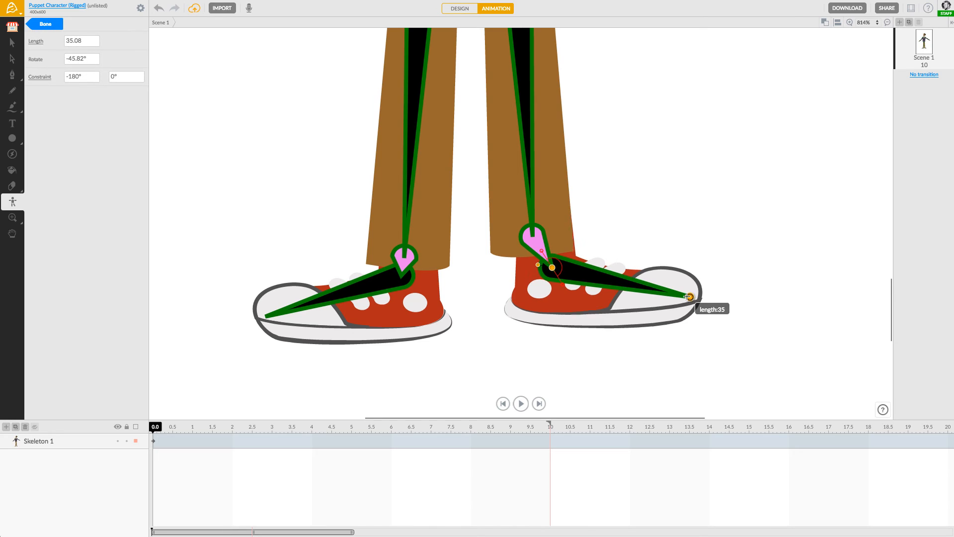
drag(691, 296, 676, 295)
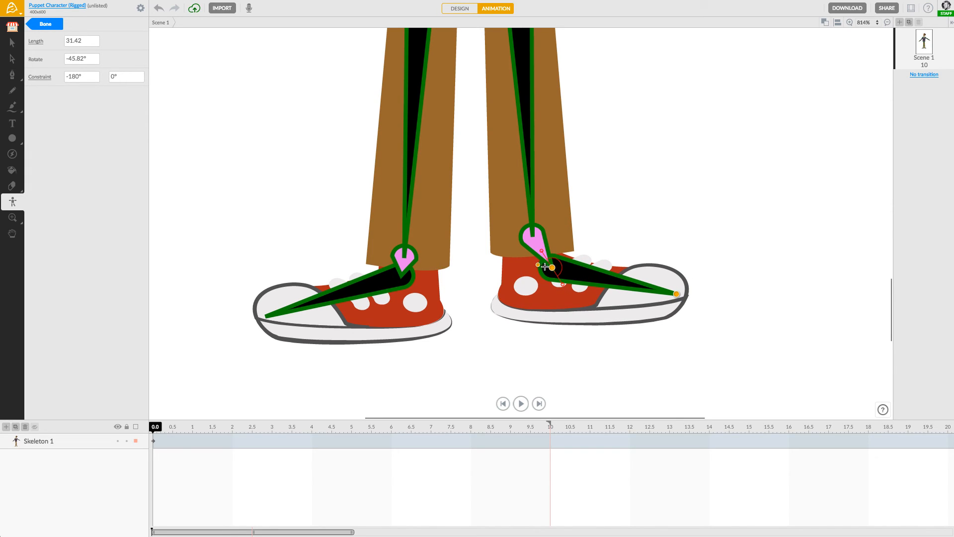
drag(536, 265, 548, 248)
mouse_move(562, 285)
mouse_down()
mouse_move(571, 264)
mouse_move(538, 254)
mouse_move(544, 279)
mouse_move(576, 271)
mouse_move(557, 261)
mouse_move(567, 262)
mouse_move(566, 282)
mouse_move(547, 254)
mouse_up()
click(539, 270)
drag(566, 289, 574, 281)
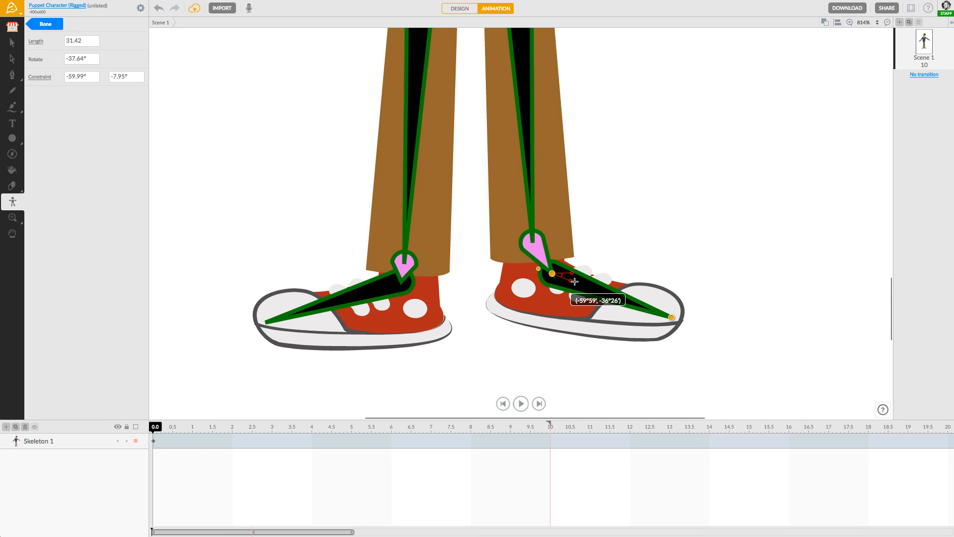
mouse_move(575, 281)
mouse_down()
mouse_move(539, 261)
mouse_move(571, 275)
mouse_move(570, 303)
mouse_move(581, 281)
mouse_move(571, 279)
mouse_up()
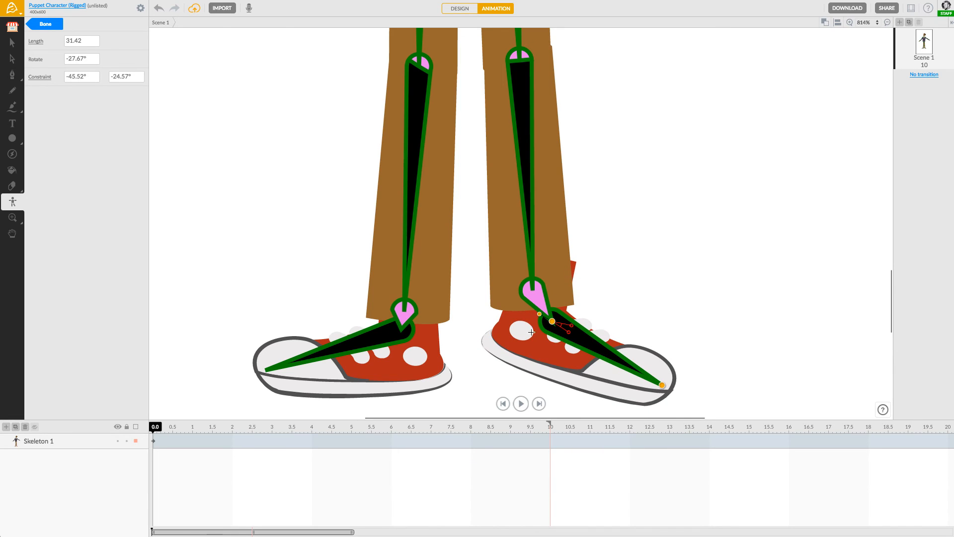
Step: Set the right foot bone's rotation limits to about -58.65° and -34.79°, its length to about 31.83 and its rotation to about -46.24°
drag(539, 312, 534, 343)
scroll(573, 320, up, 1)
drag(675, 335, 683, 331)
drag(537, 334, 548, 329)
drag(672, 384, 670, 383)
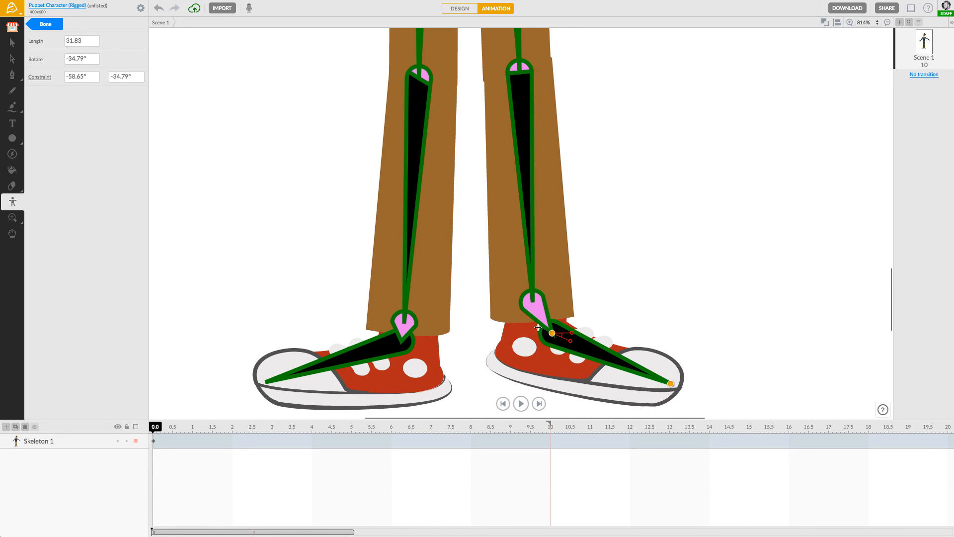
drag(538, 328, 547, 288)
drag(538, 328, 538, 323)
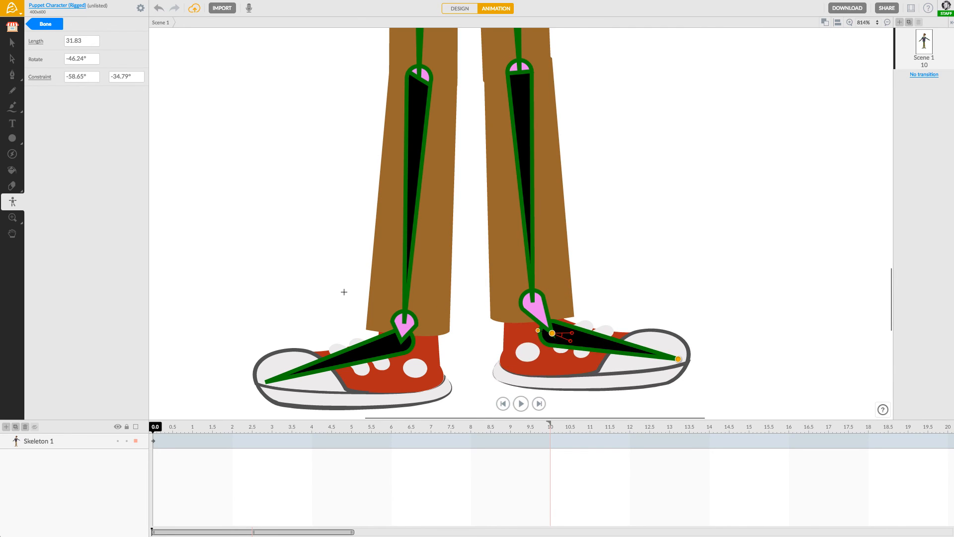
Step: Examine the whole rigged character with the Selection tool, selecting the left upper arm and the skeleton's blue root handle in turn
click(12, 42)
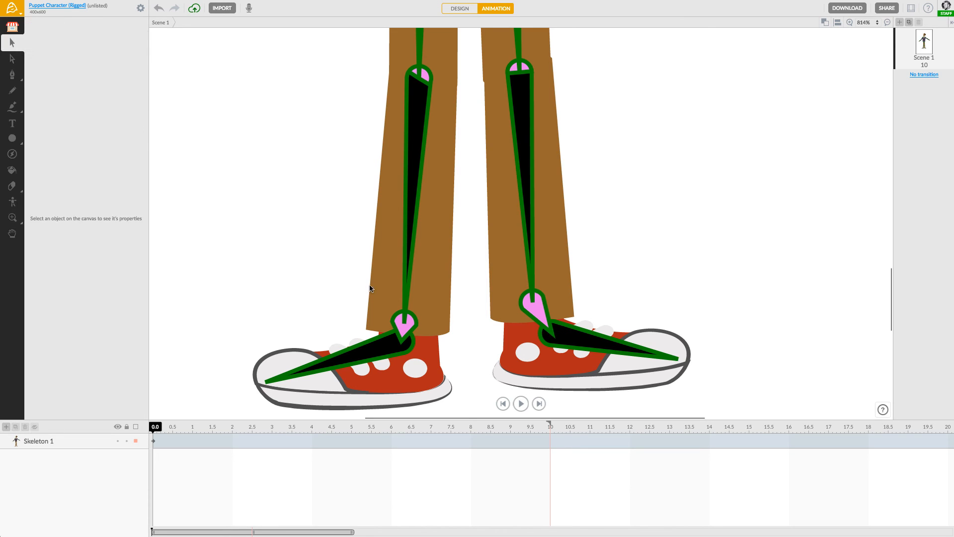
scroll(318, 247, down, 5)
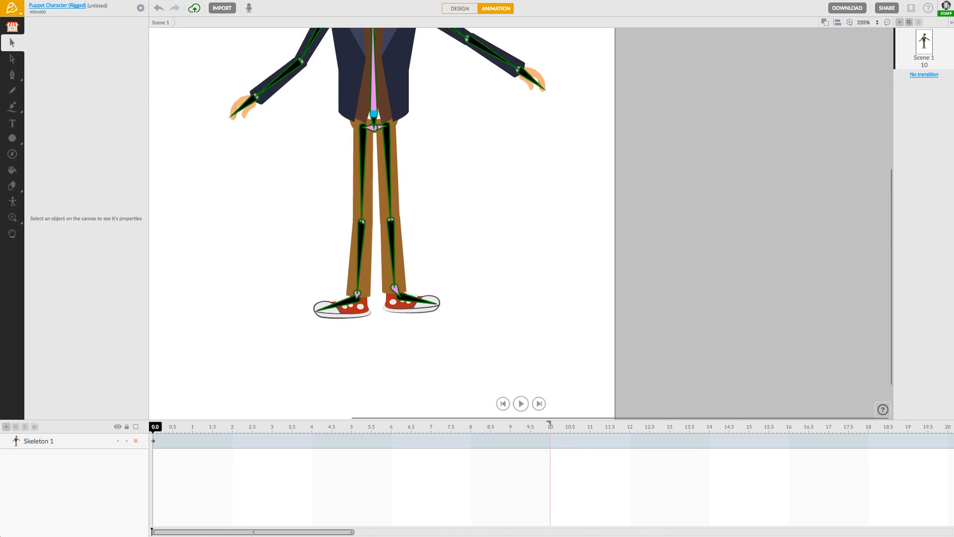
scroll(302, 141, up, 3)
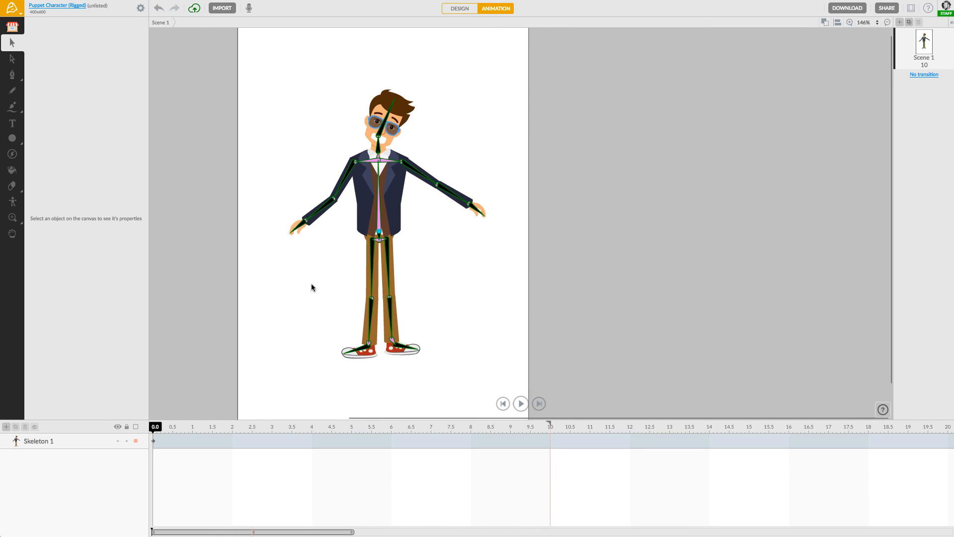
scroll(365, 171, up, 2)
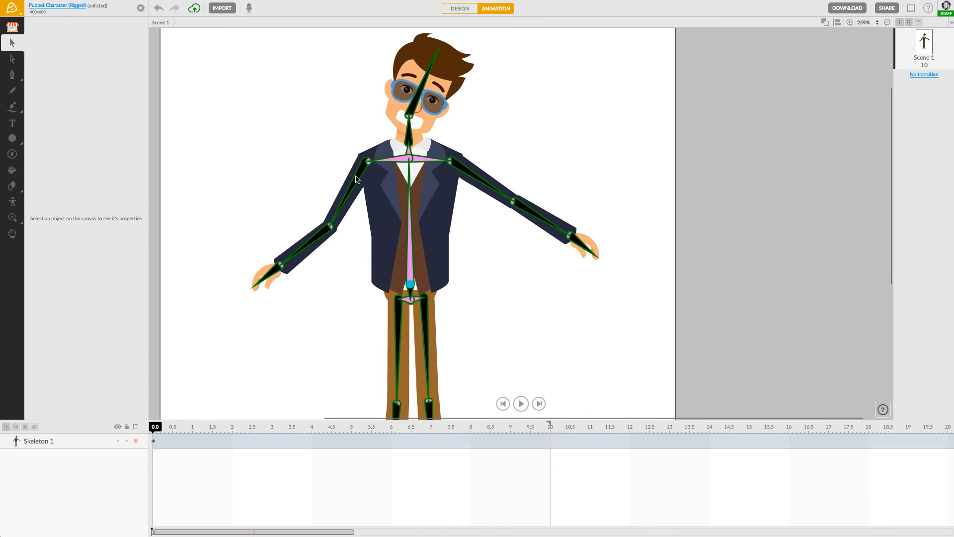
click(356, 179)
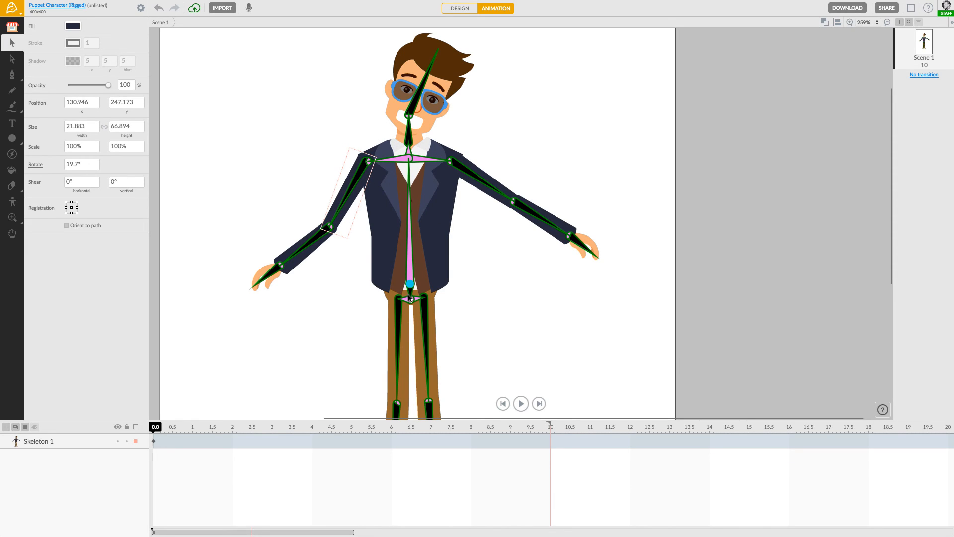
click(373, 314)
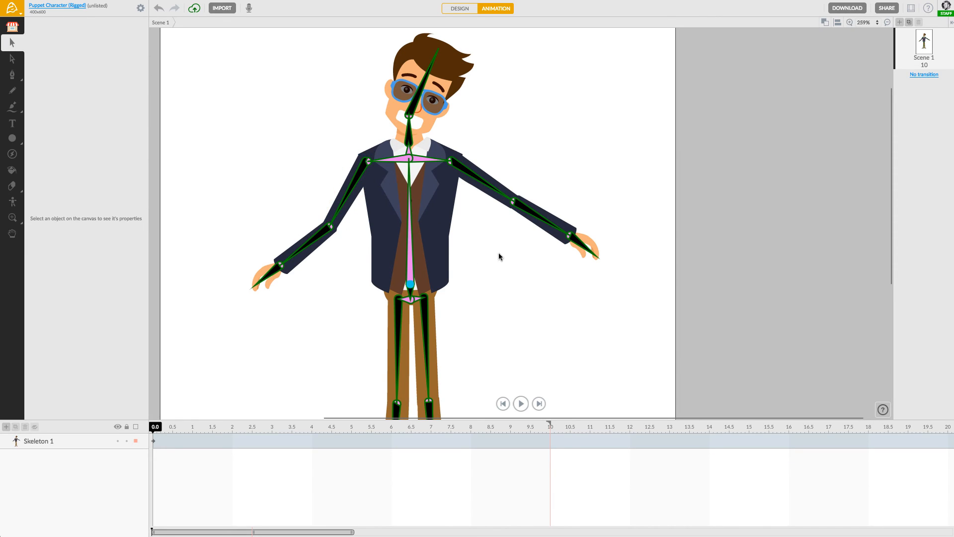
click(411, 285)
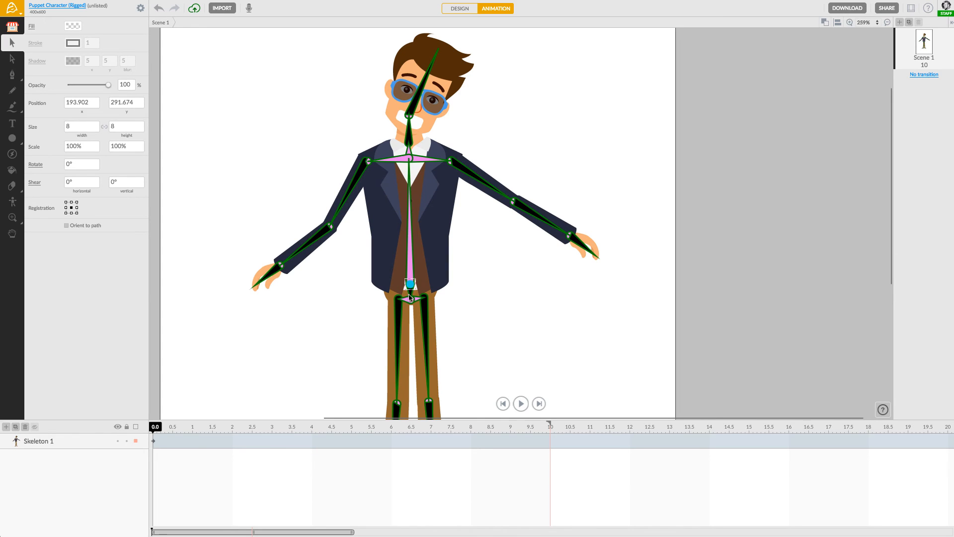
click(355, 311)
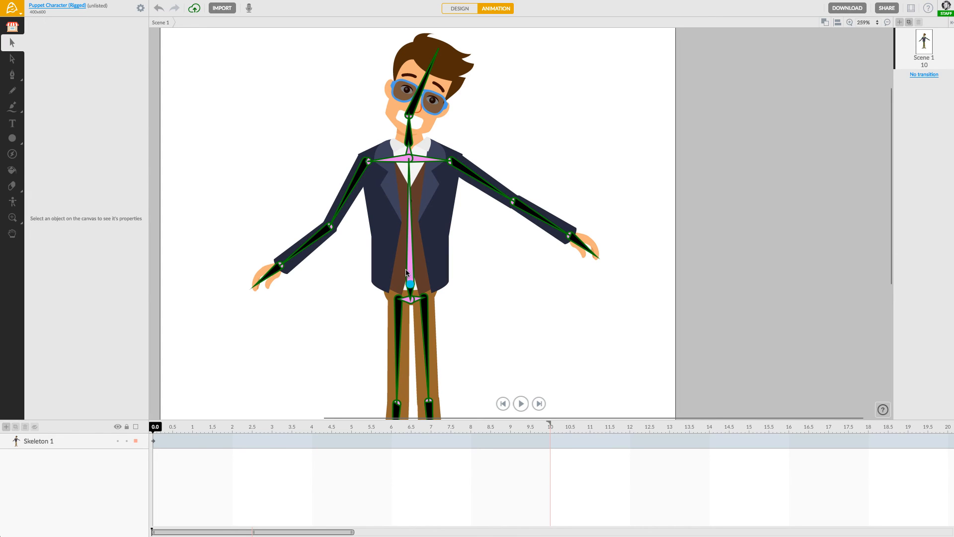
Step: Try moving the whole puppet to the right by its torso, to about X 255.9, Y 265.31, and deselect it
drag(406, 272, 492, 238)
scroll(413, 224, down, 2)
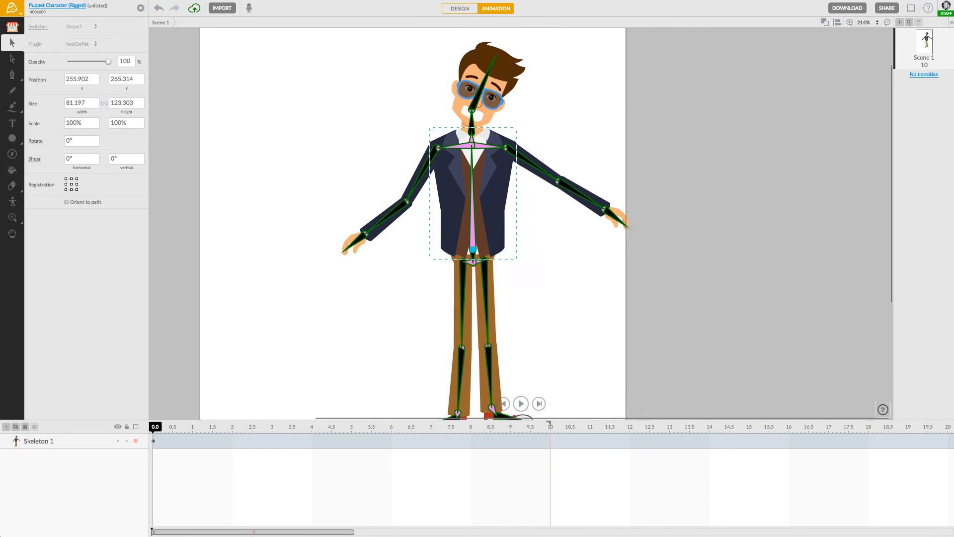
scroll(389, 249, up, 2)
scroll(391, 249, down, 3)
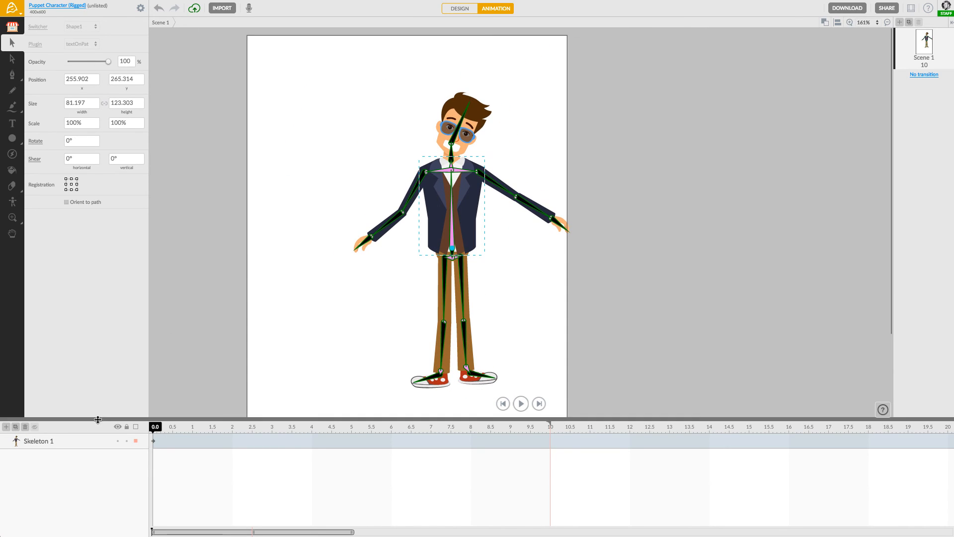
click(278, 282)
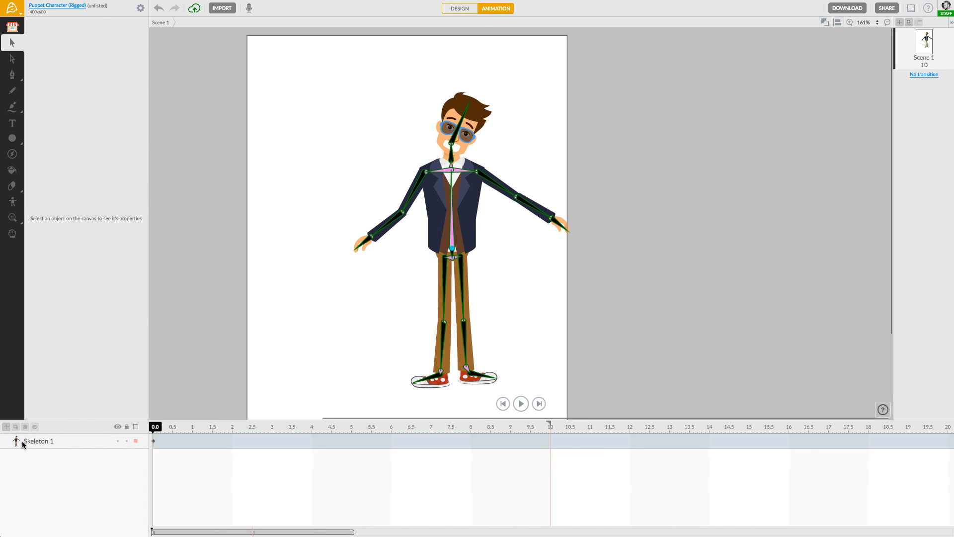
Step: Select the Skeleton 1 layer and move the whole puppet back left, placing the torso at about X 193.4, Y 265.15
click(42, 445)
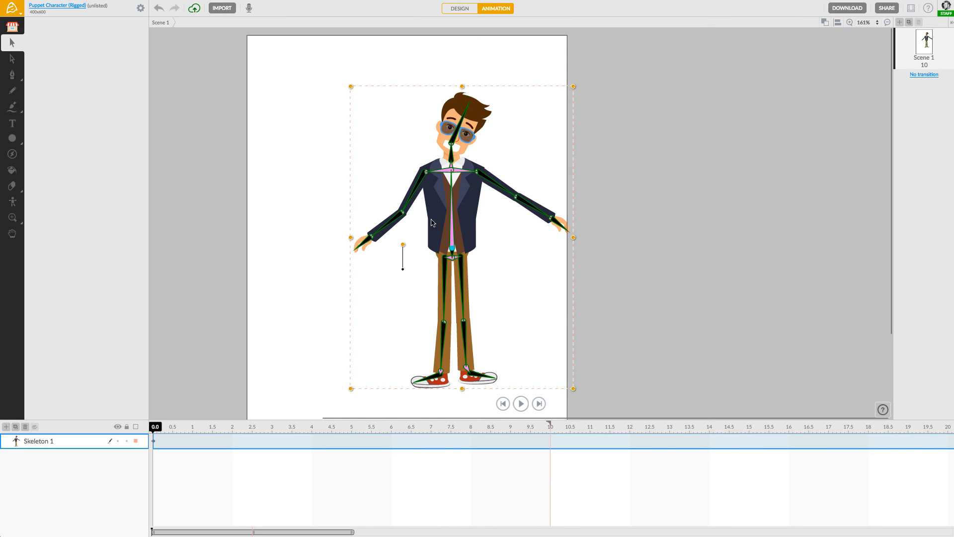
drag(436, 226, 386, 233)
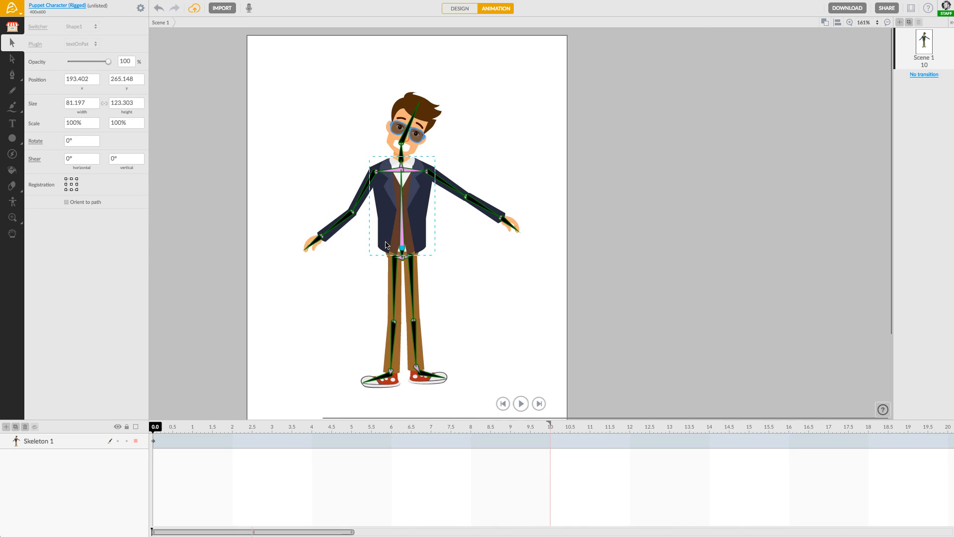
scroll(402, 136, up, 5)
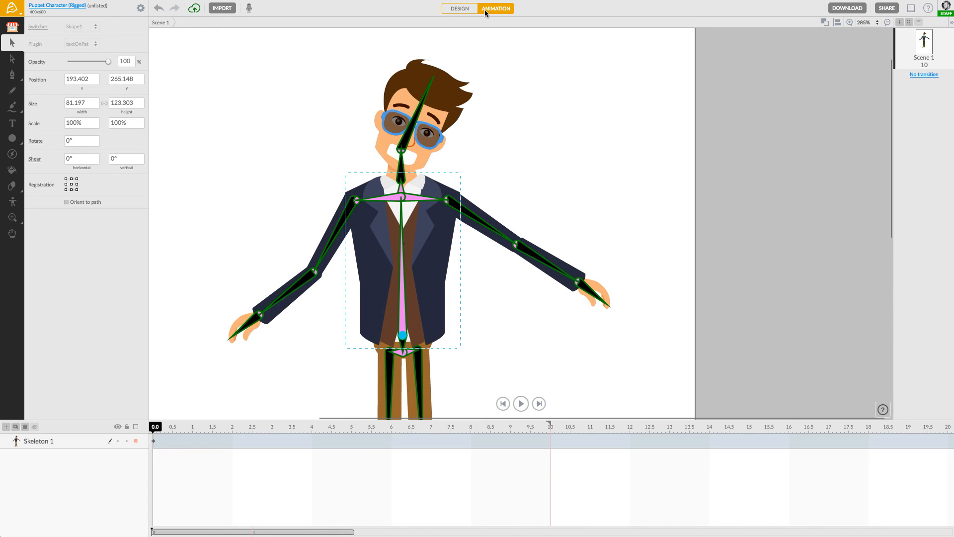
Step: Switch to Design mode to check selecting the left upper arm and the head, and return to Animation mode
click(447, 10)
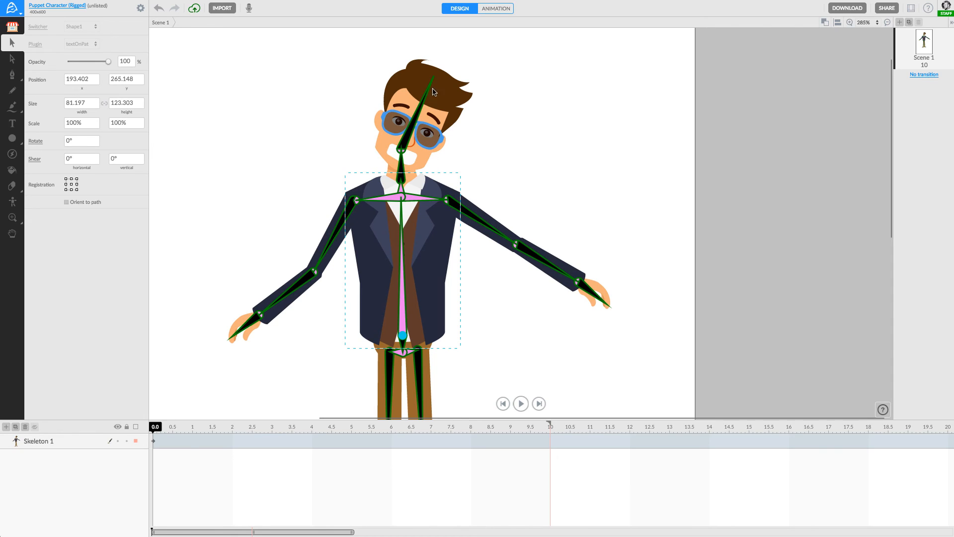
click(332, 234)
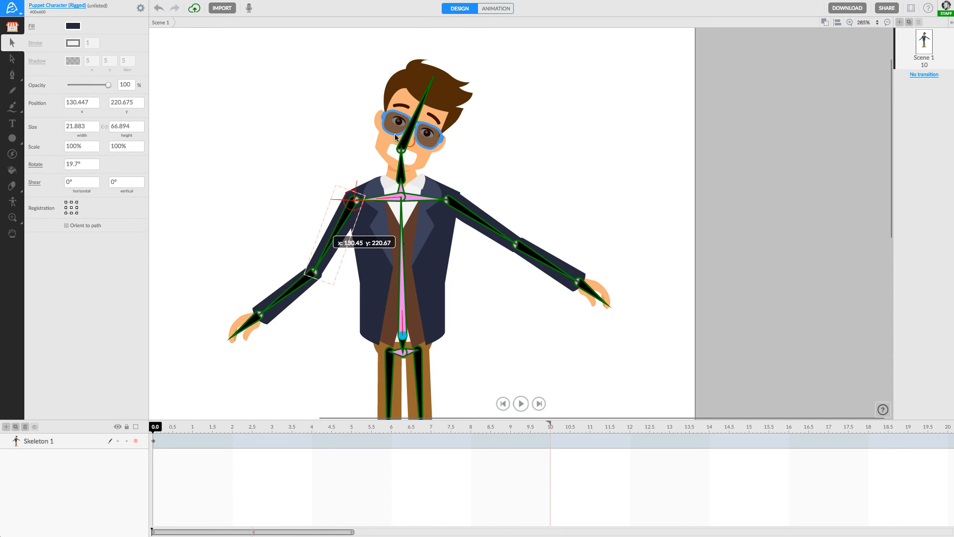
click(378, 150)
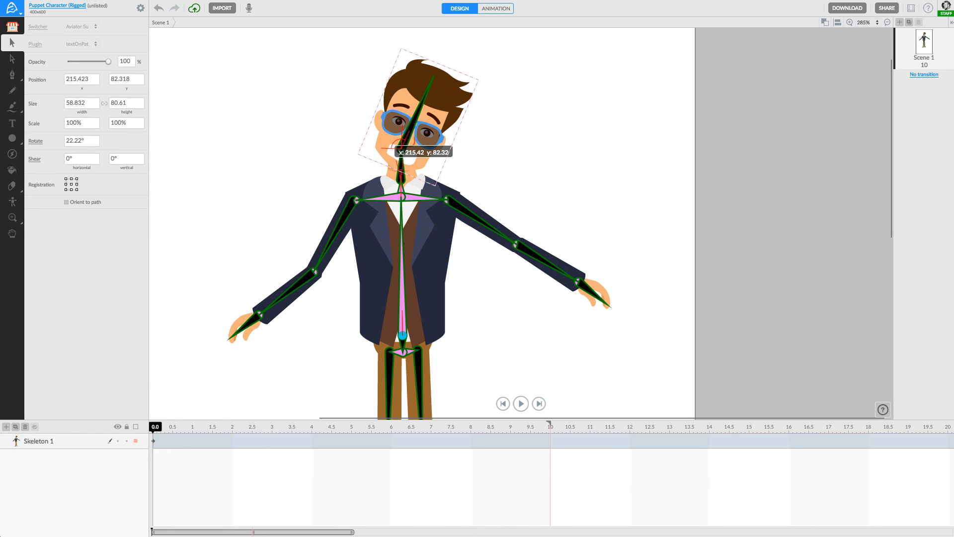
click(495, 11)
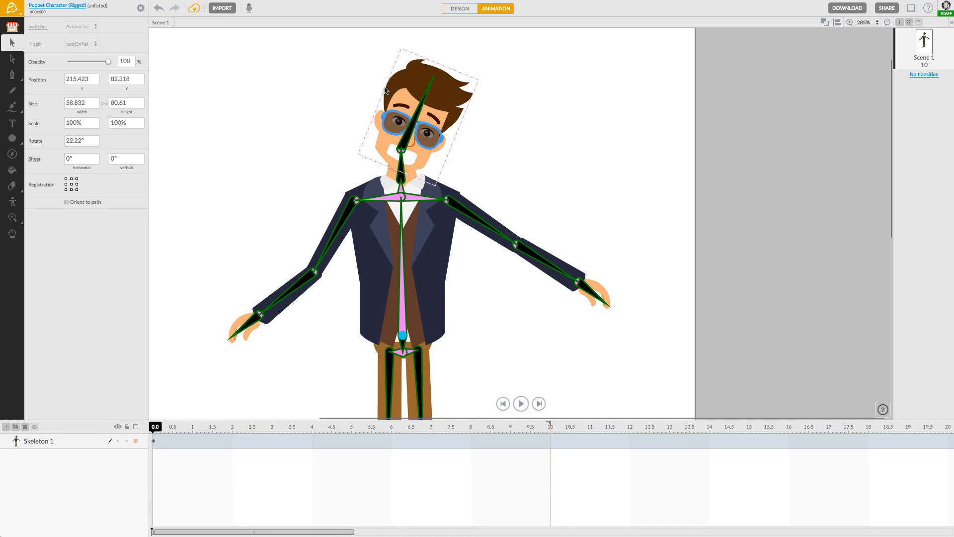
Step: Pose the head upright on its neck bone, turning it to about 0.76° at about X 193.46, Y 77.52
key(Escape)
click(408, 93)
drag(452, 122, 433, 174)
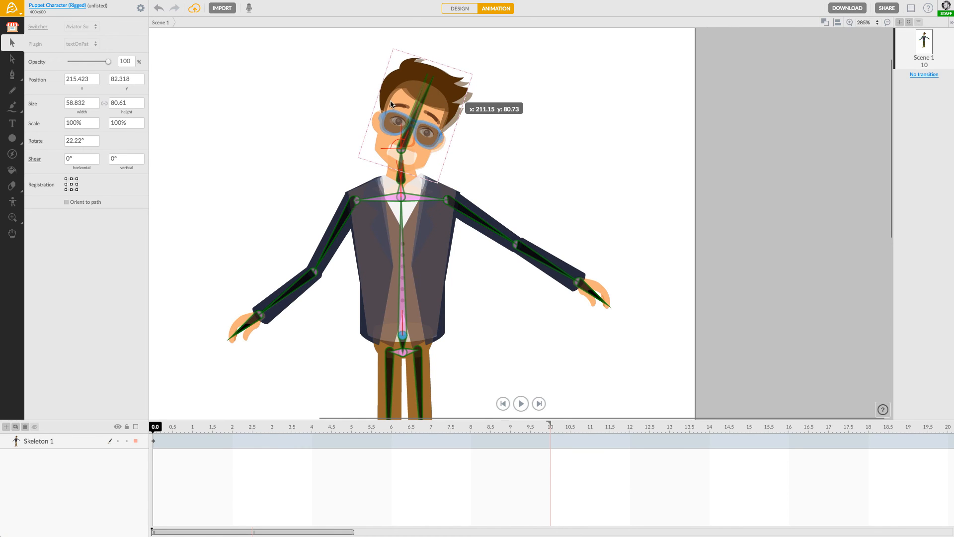
drag(391, 104, 426, 49)
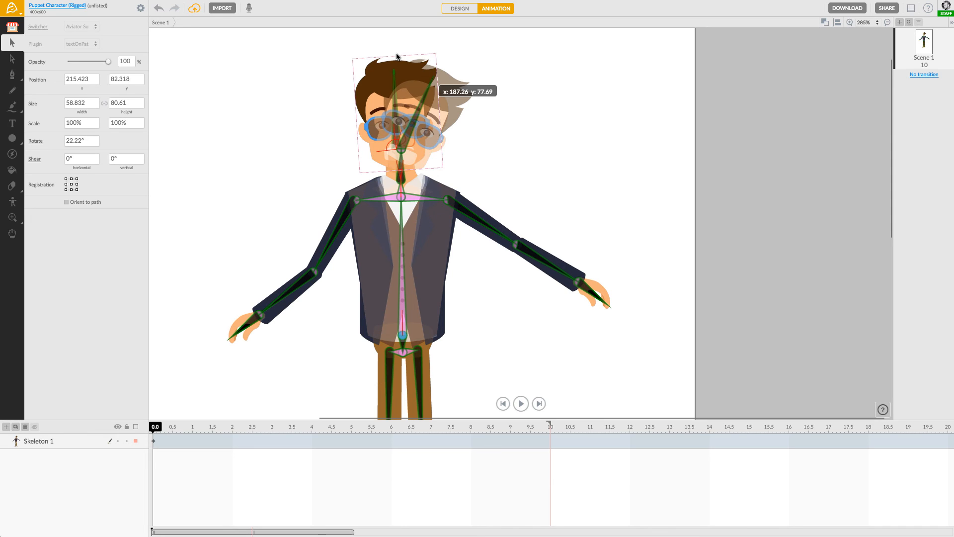
click(299, 151)
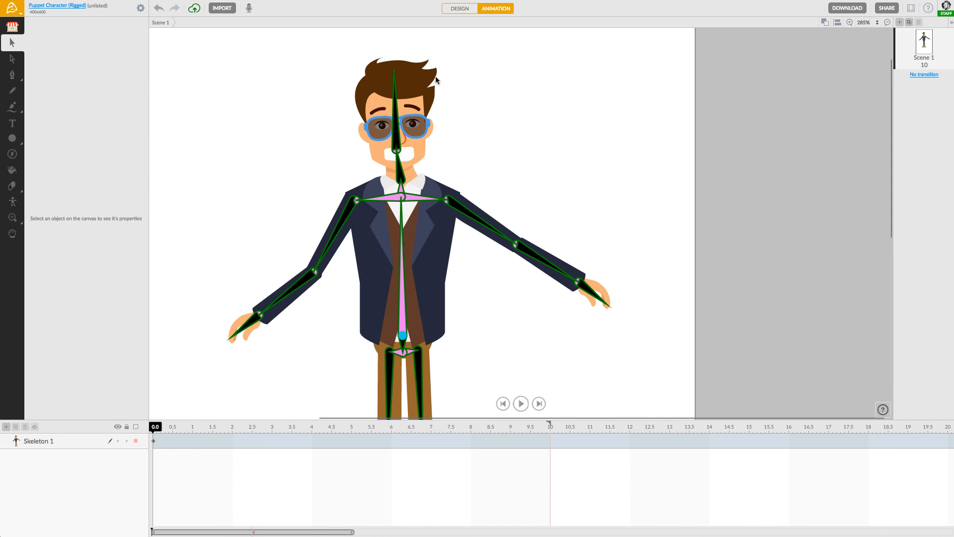
drag(422, 74, 382, 77)
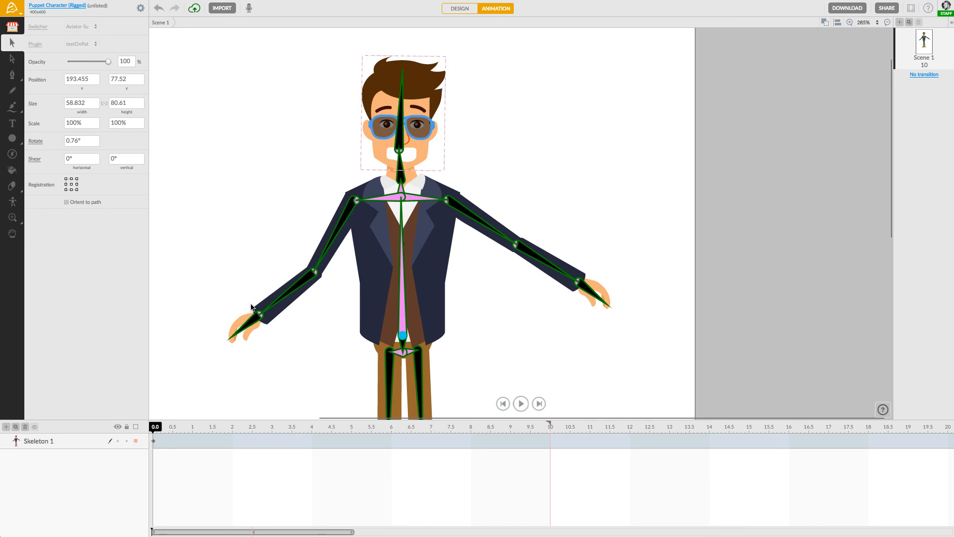
Step: Raise both arms by their hands, placing the left hand at about X 107.19, Y 76.57 and the right at about X 339.78, Y 134.88
click(224, 304)
drag(239, 326, 240, 181)
drag(237, 123, 295, 59)
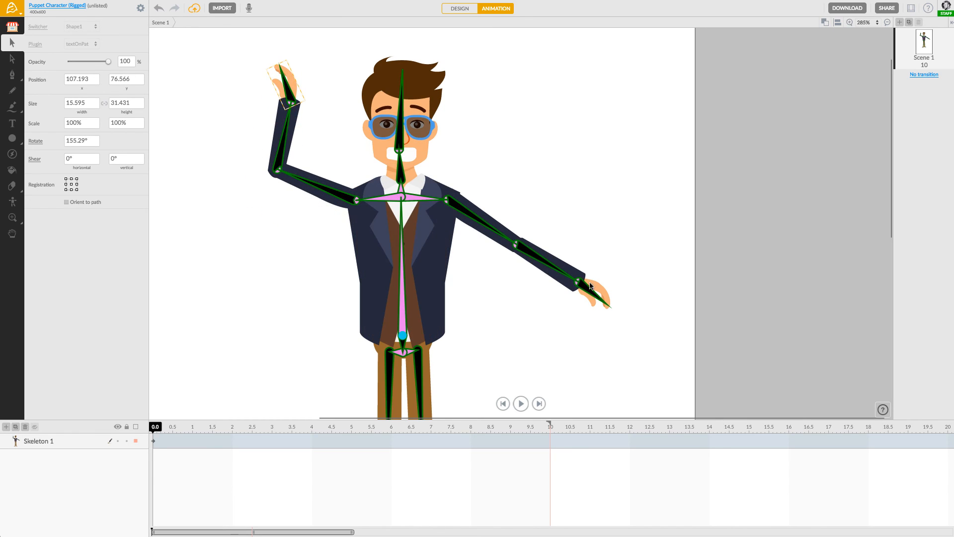
drag(596, 283, 594, 160)
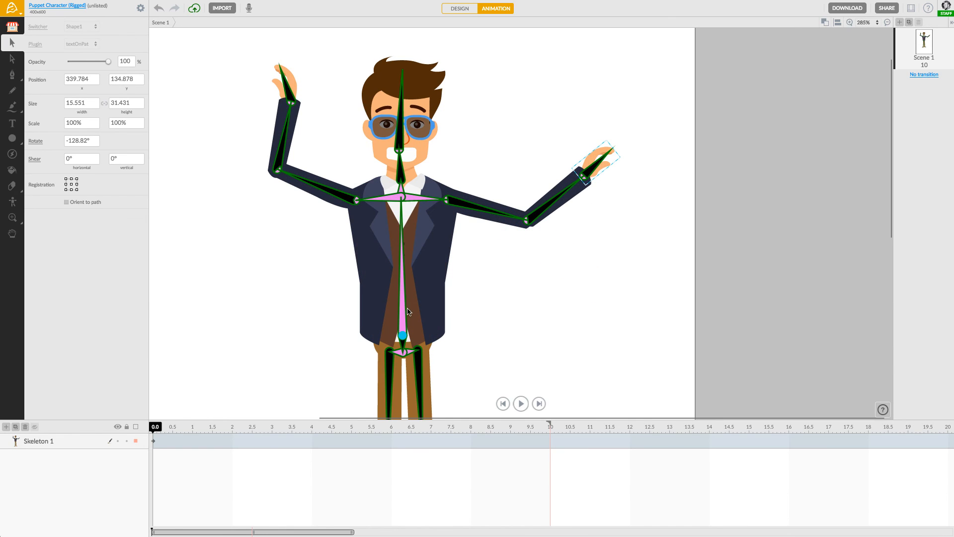
Step: Swing the left leg outward, turning the thigh to about 12.94° and placing its shoe at about X 58.8, Y 381.55
scroll(375, 149, down, 5)
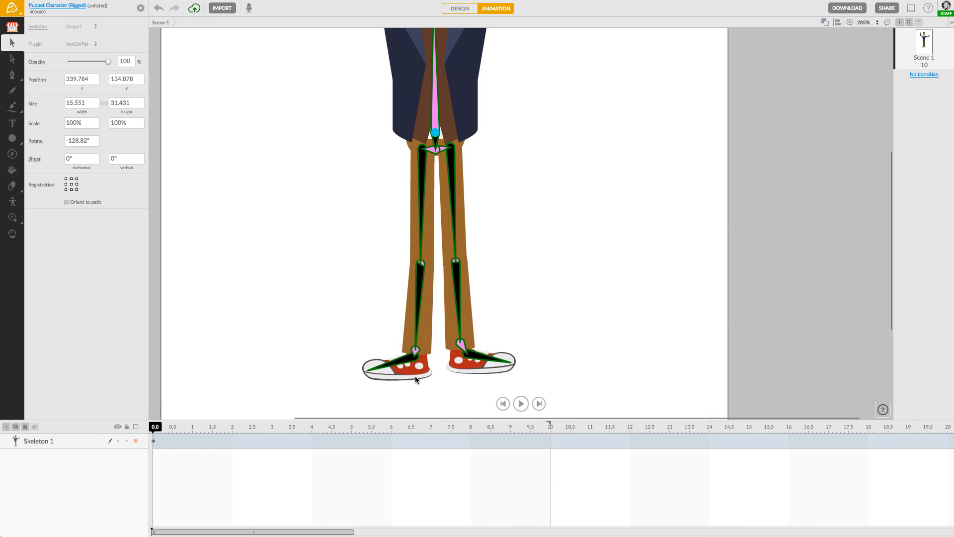
click(418, 211)
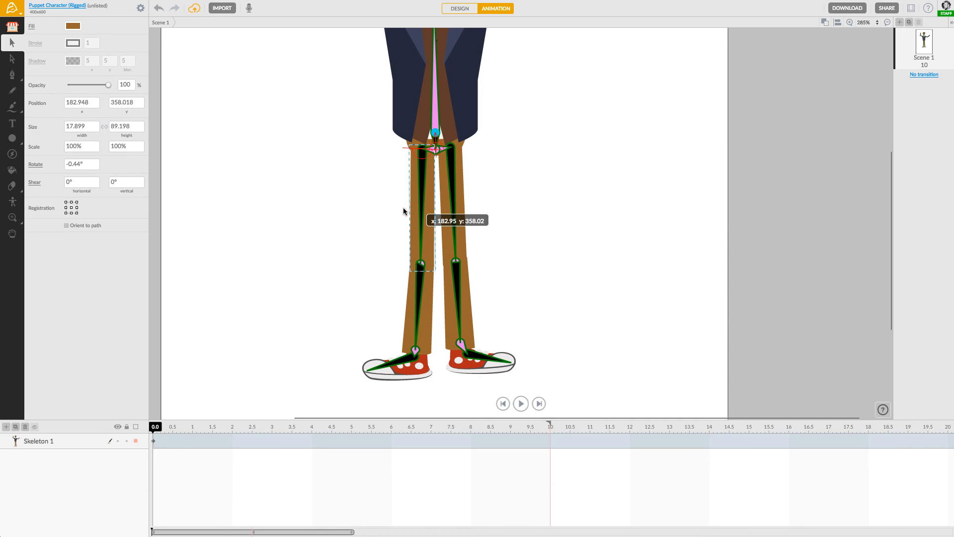
click(374, 252)
click(411, 243)
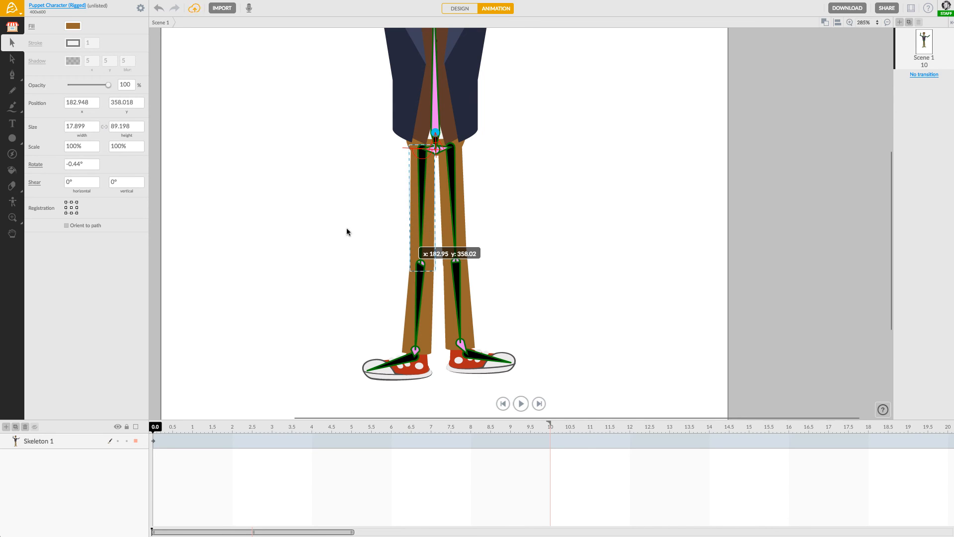
drag(412, 248, 399, 267)
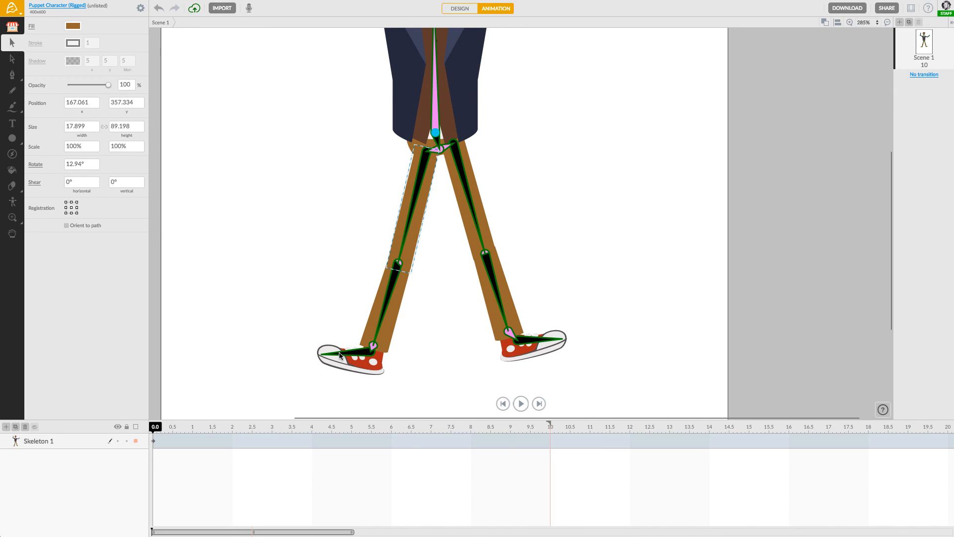
drag(338, 356, 250, 296)
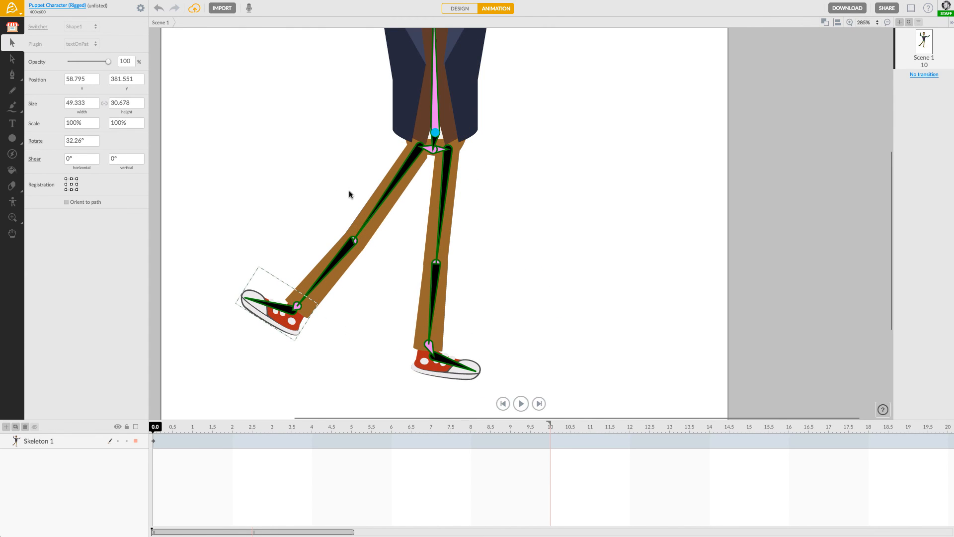
Step: Rotate the left thigh's bone to about -53.85° with the Bone tool
click(408, 167)
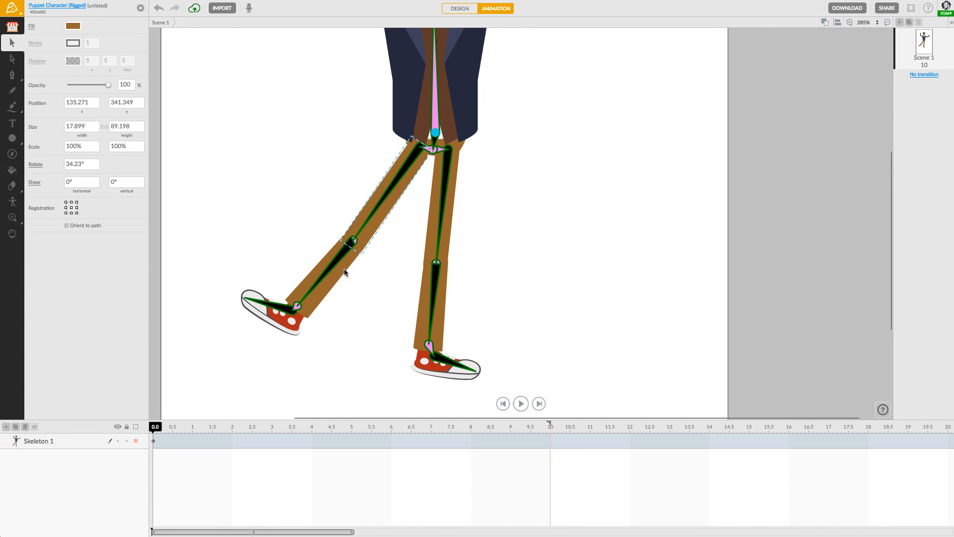
click(13, 202)
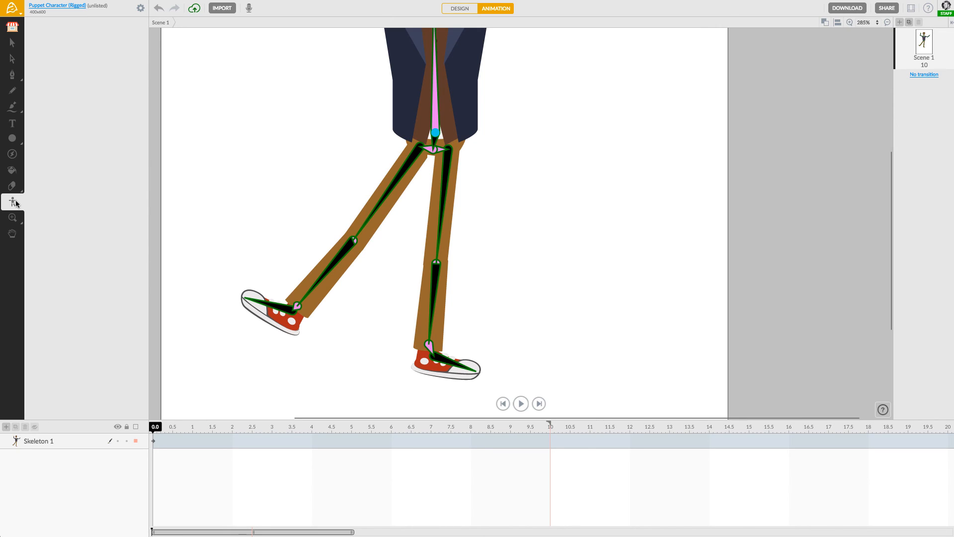
click(413, 157)
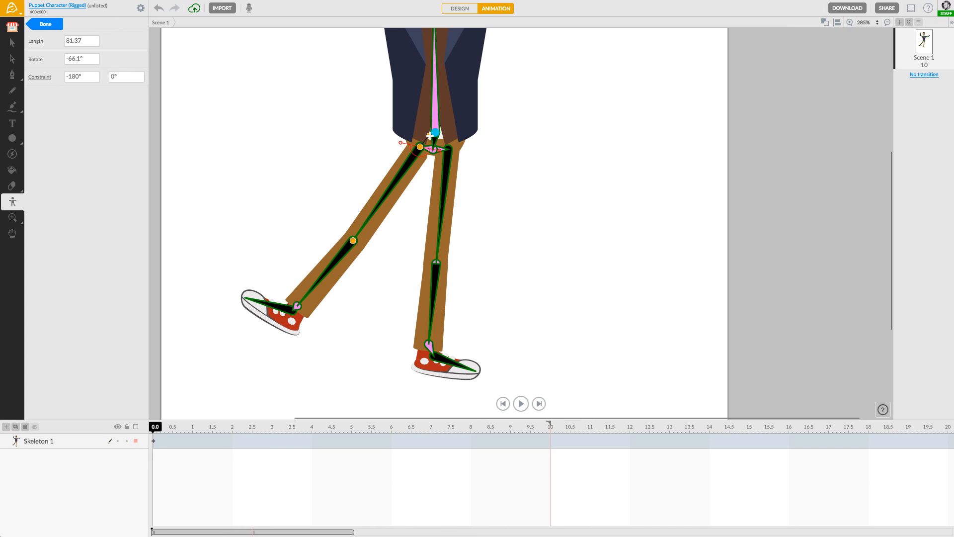
drag(428, 134, 434, 138)
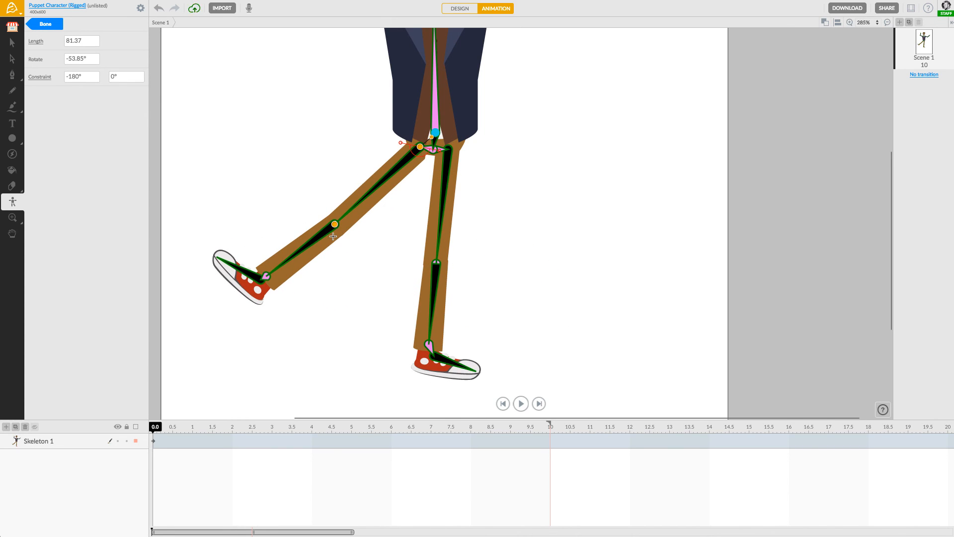
Step: Bend the left knee by rotating the lower leg's bone to about -71°
click(323, 231)
mouse_move(350, 215)
mouse_down()
mouse_move(326, 212)
mouse_move(338, 209)
mouse_up()
drag(315, 114, 367, 230)
Step: Scrub the timeline to about 3.2 seconds and back to the start to check the whole puppet's pose
scroll(363, 237, down, 5)
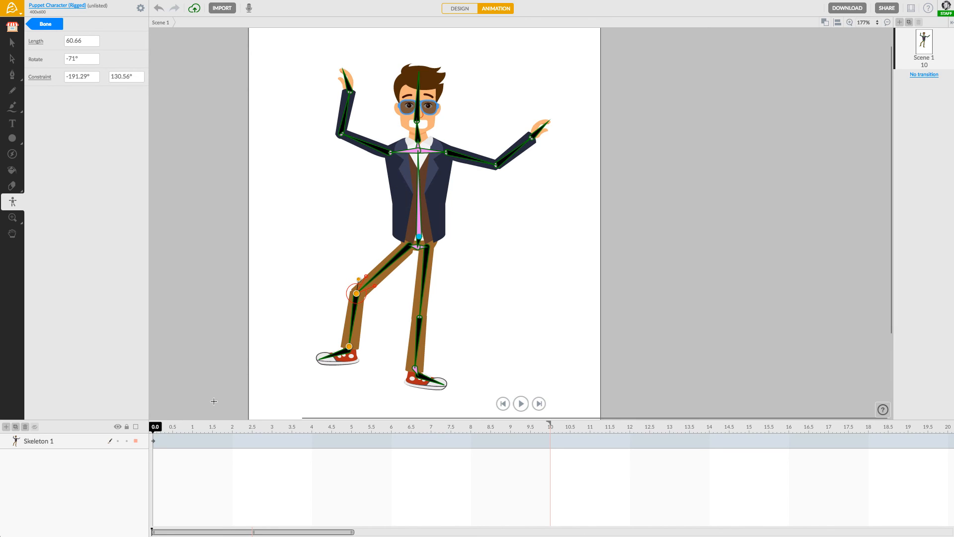
drag(177, 428, 280, 427)
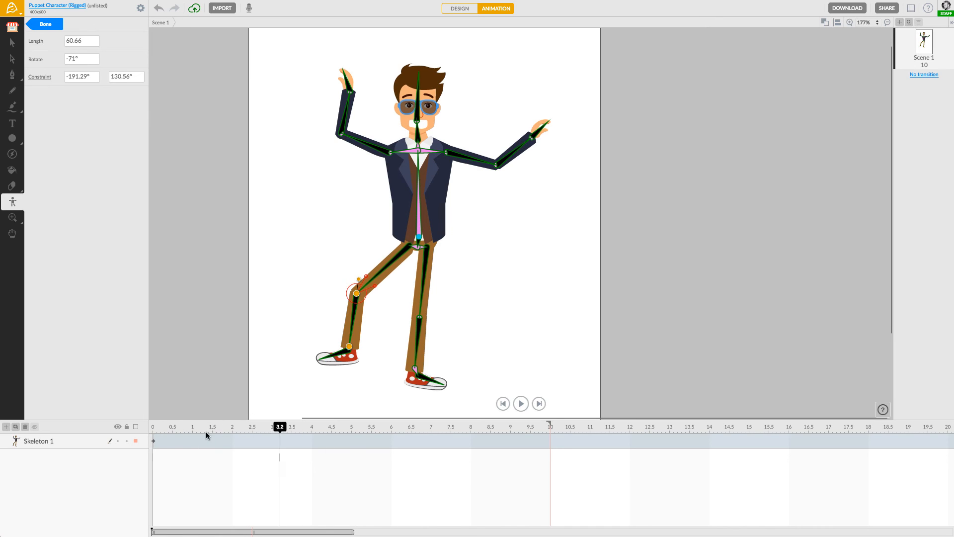
drag(206, 433, 134, 434)
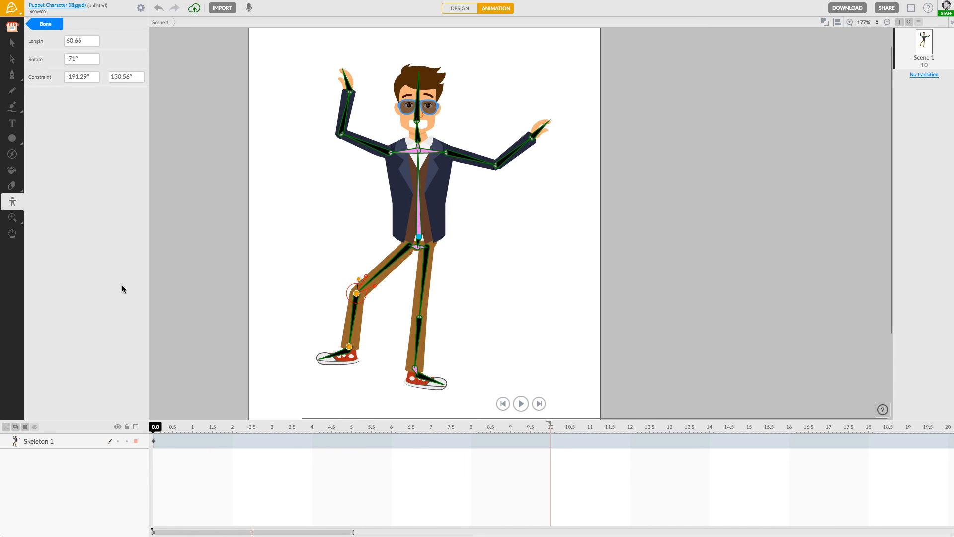
Step: Duplicate the Puppet Character (Rigged) project
click(6, 14)
mouse_move(30, 25)
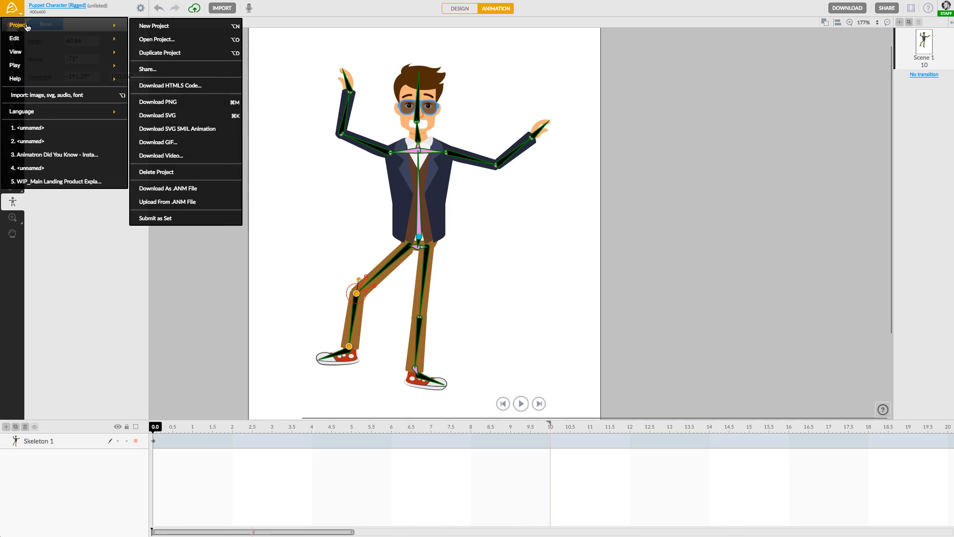
click(159, 52)
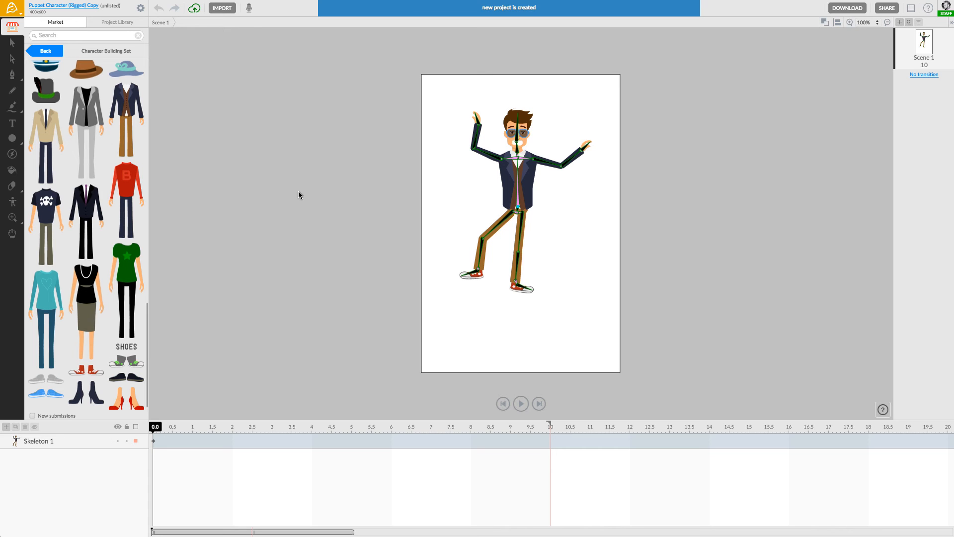
Step: Rename the duplicated project as "Puppet Character (Animated)" in the project settings
click(140, 8)
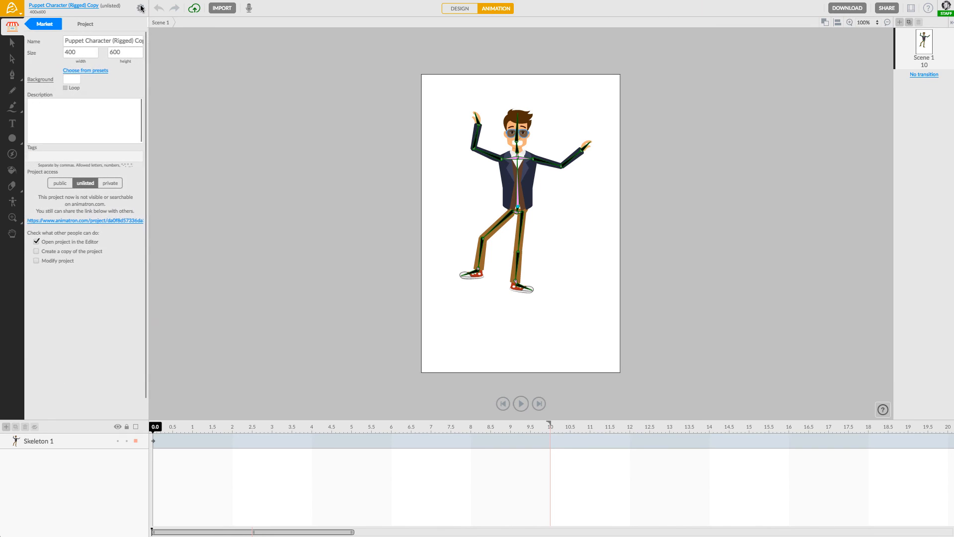
double_click(136, 43)
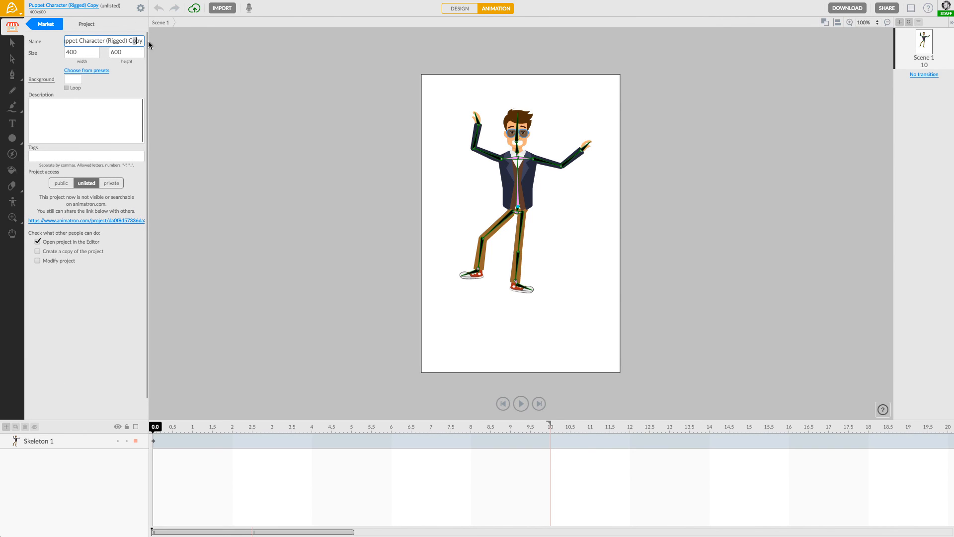
key(Home)
key(BackSpace)
key(BackSpace)
key(BackSpace)
key(BackSpace)
key(BackSpace)
key(BackSpace)
text(Animated))
key(Return)
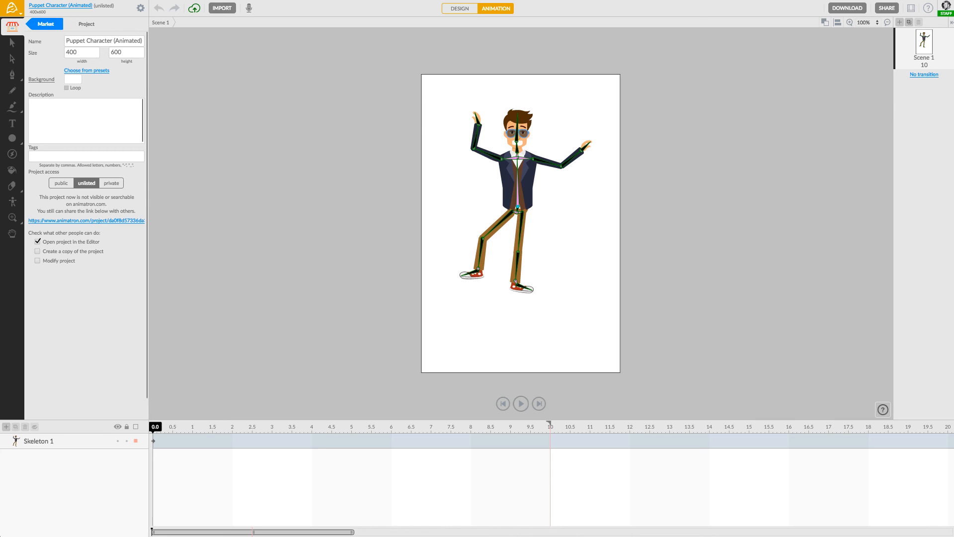
Step: Move the whole puppet down by its torso to about X 200.9, Y 317.65, and deselect it
click(18, 47)
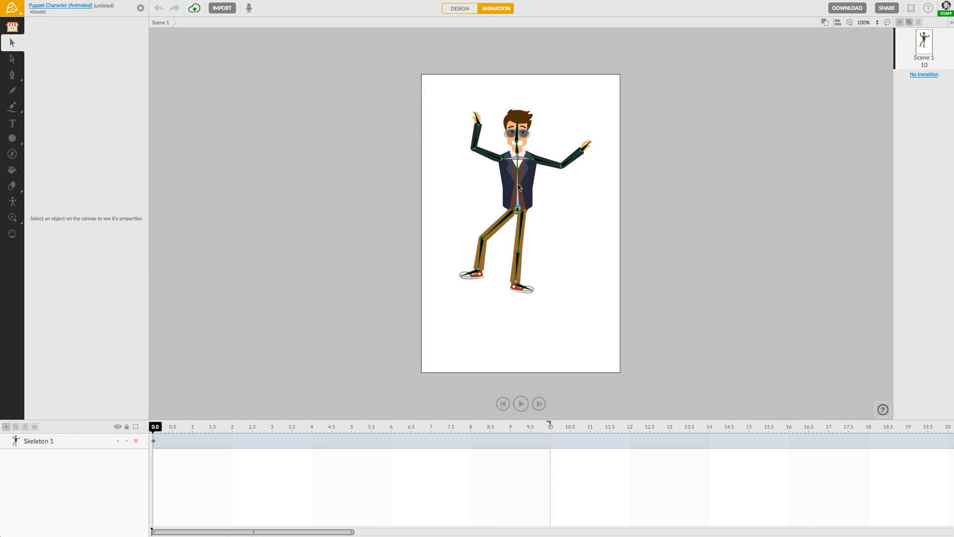
drag(512, 190, 516, 217)
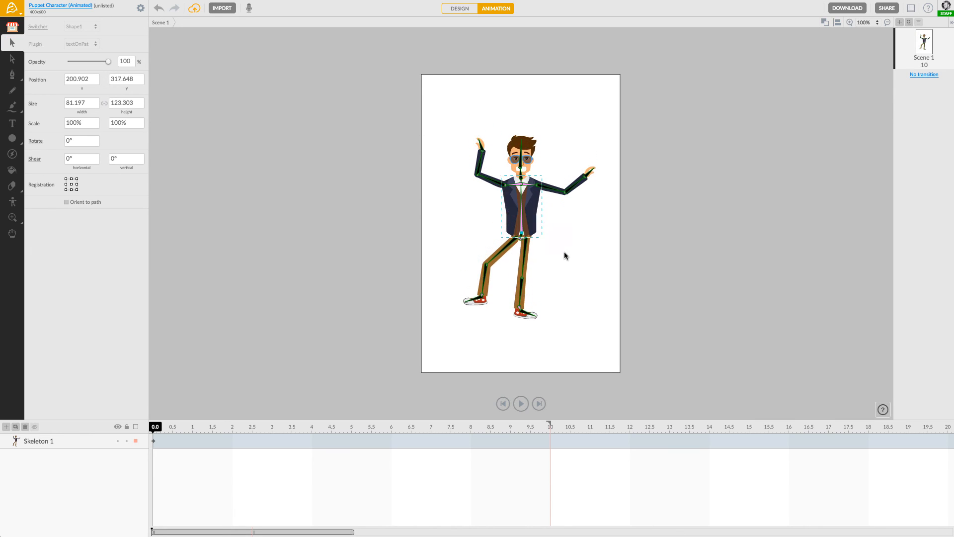
click(564, 251)
Step: Reposition the legs, placing the left shoe at about X 178.68, Y 495.28 and the right lower leg at about X 253.63, Y 455.38
scroll(564, 252, up, 3)
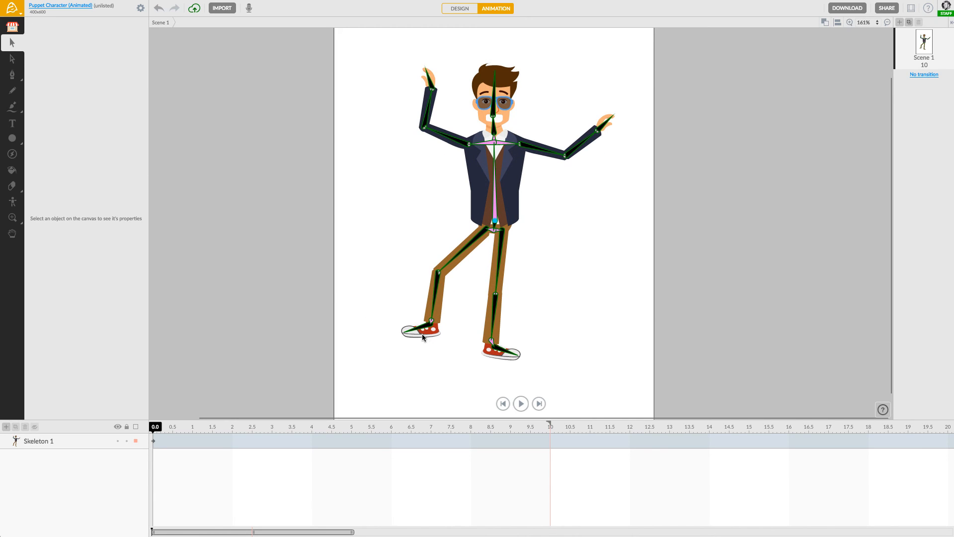
drag(422, 333, 453, 328)
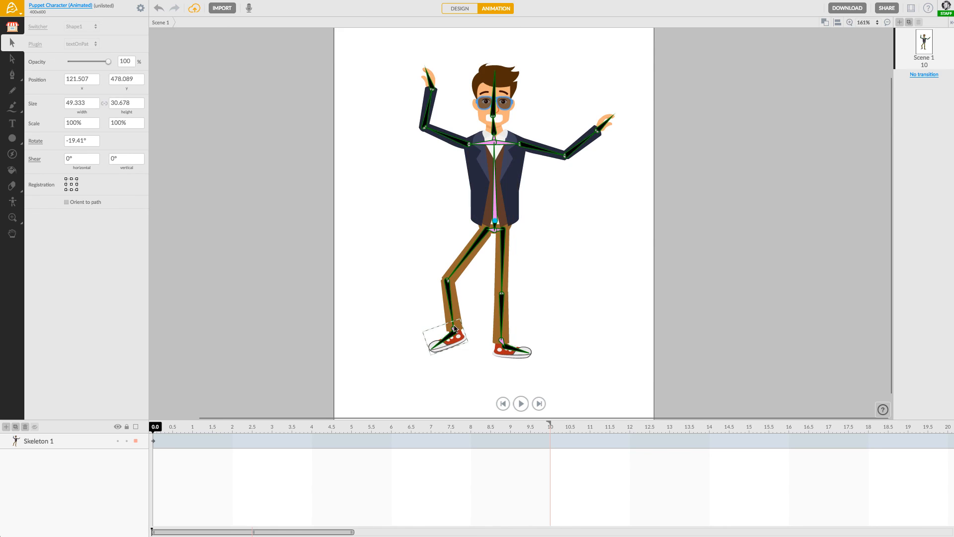
drag(511, 321, 537, 310)
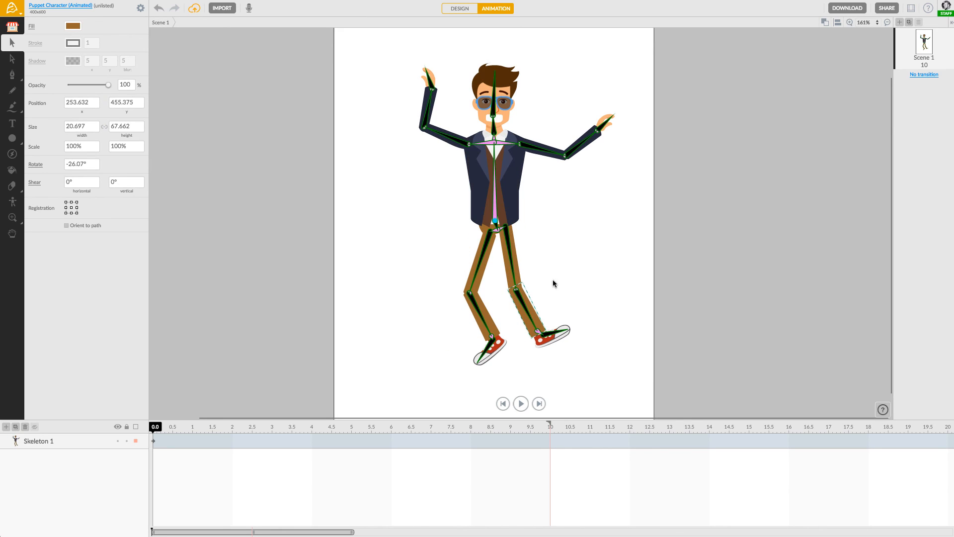
click(455, 303)
click(497, 350)
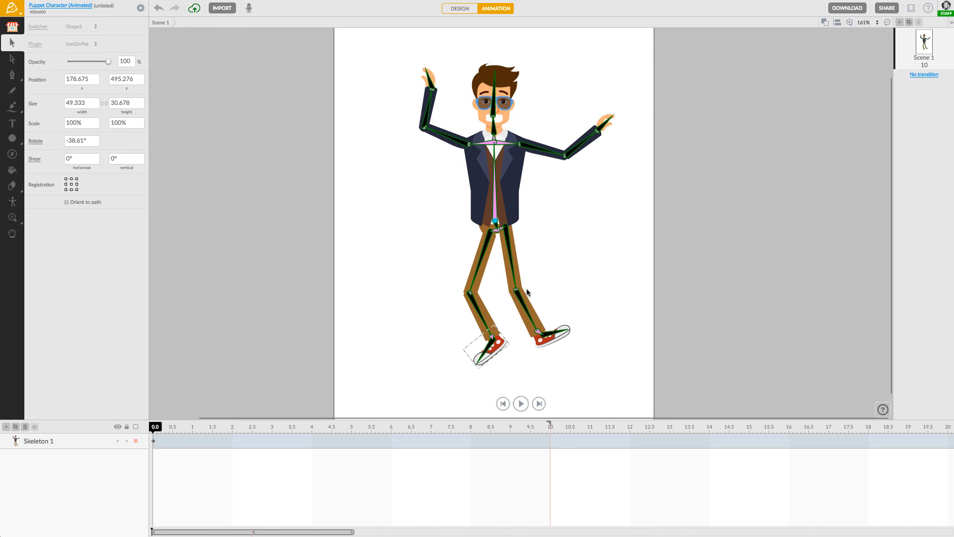
Step: Try to flip the right shoe horizontally
click(541, 341)
right_click(545, 342)
mouse_move(592, 425)
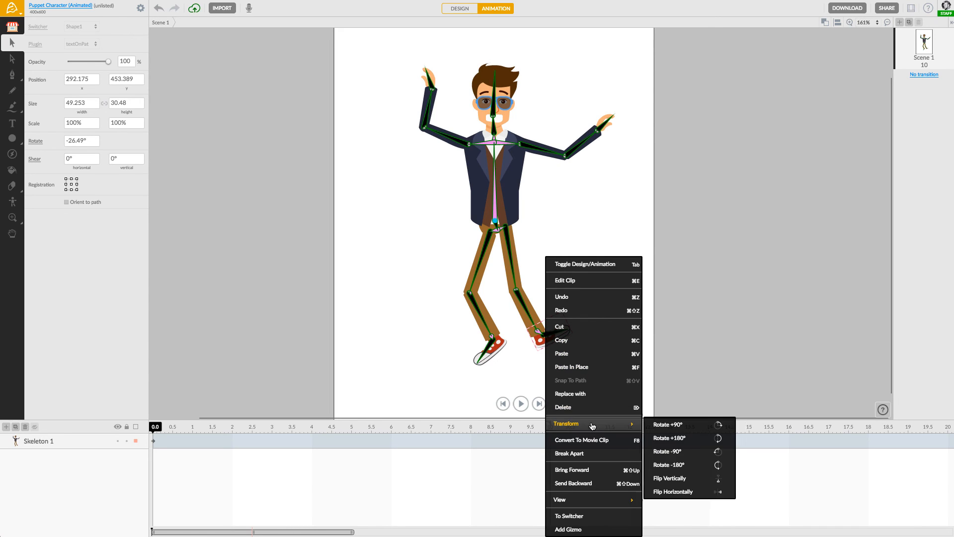
click(670, 491)
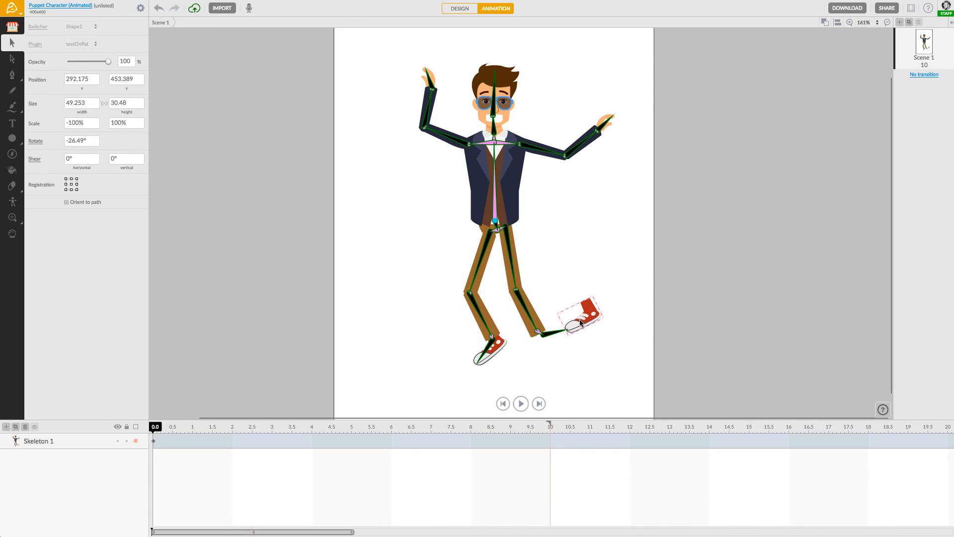
Step: Check the flipped right shoe against its bone and undo the horizontal flip
click(557, 334)
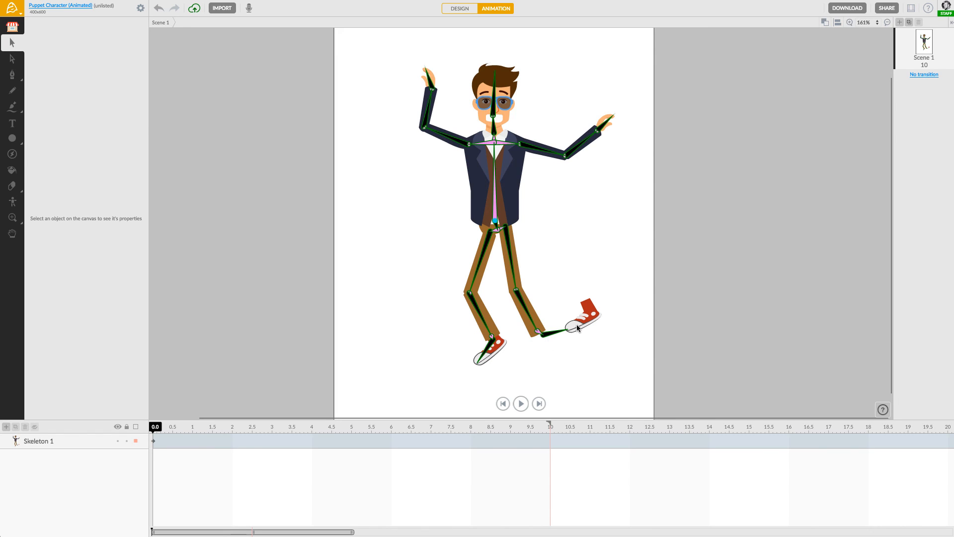
click(576, 329)
click(554, 336)
click(587, 320)
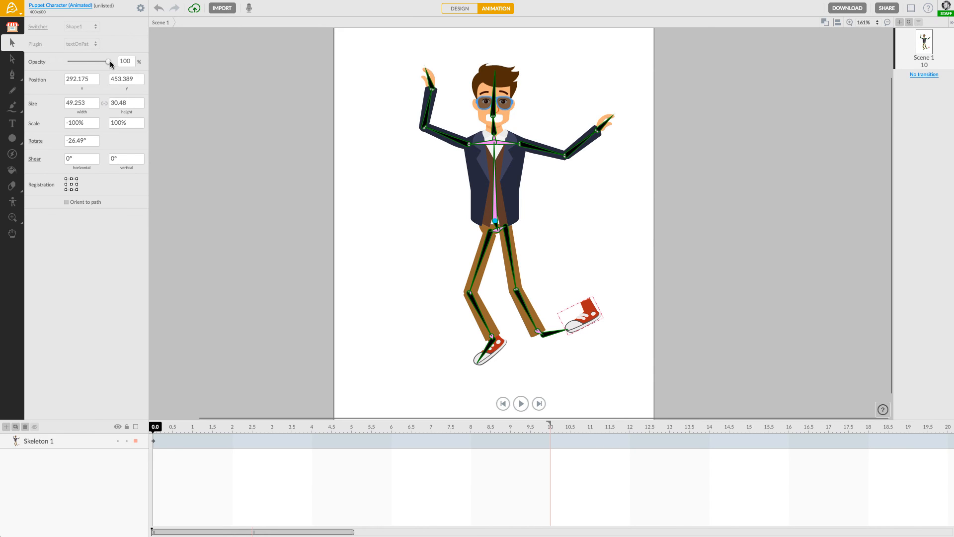
mouse_move(110, 61)
mouse_down()
mouse_move(58, 66)
mouse_move(119, 62)
mouse_up()
click(550, 347)
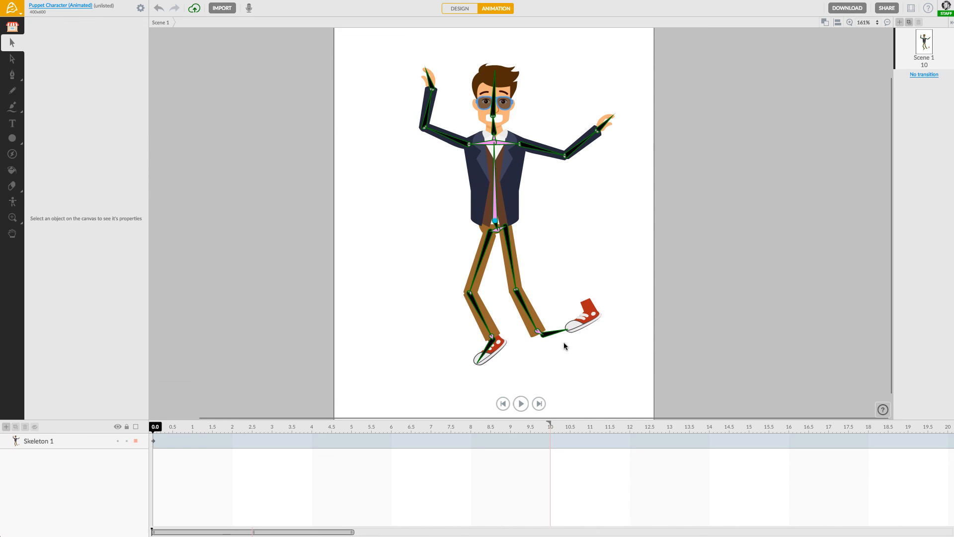
key(ctrl+z)
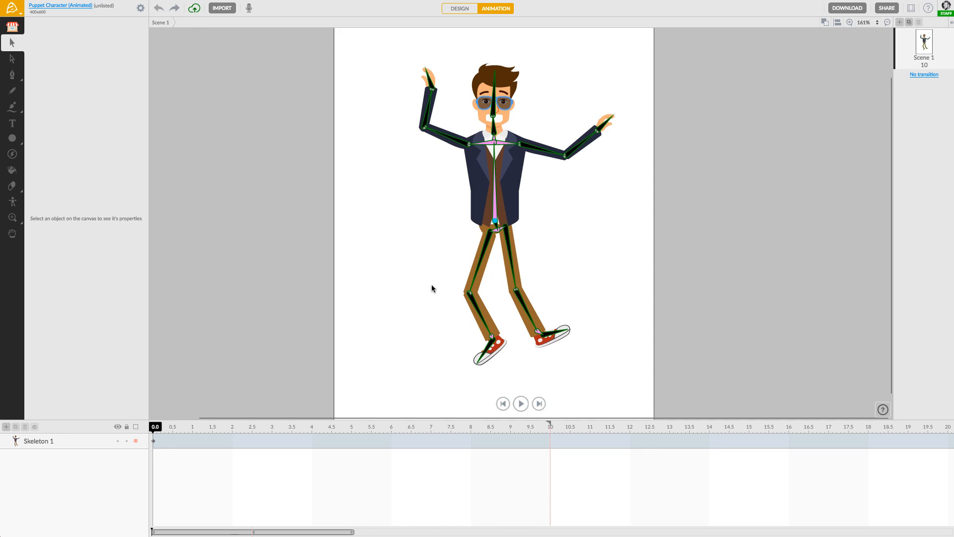
Step: Bend the right knee by rotating the lower leg's bone to about 25° with the Bone tool
click(523, 304)
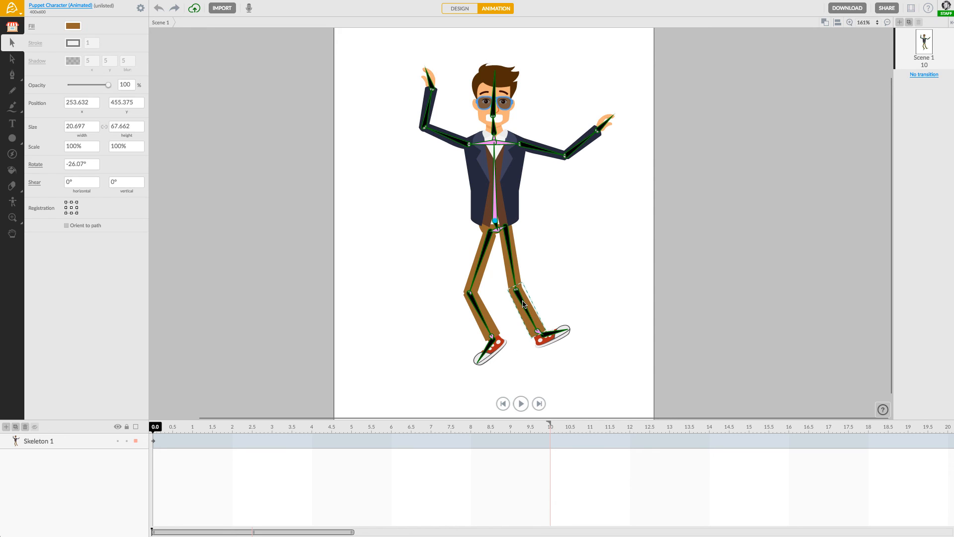
click(13, 203)
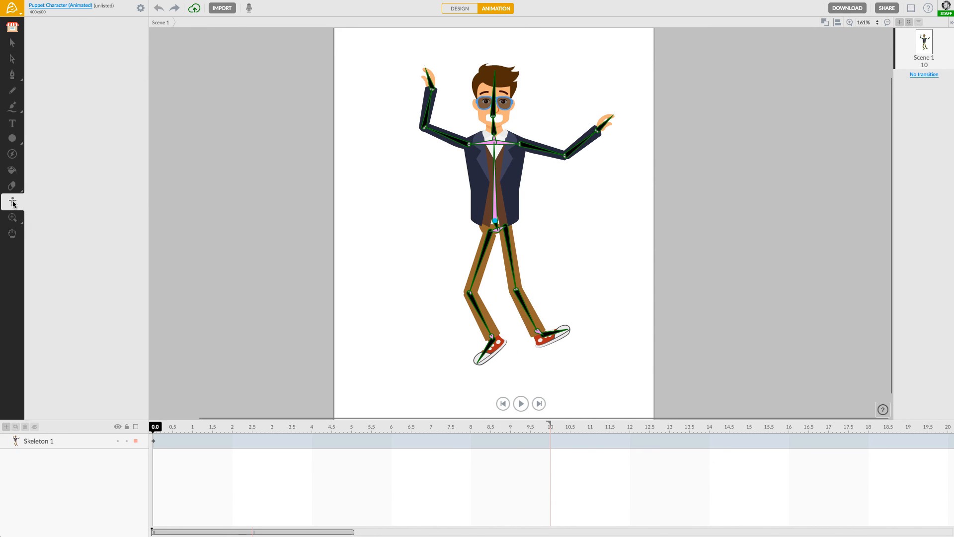
click(520, 297)
mouse_move(510, 277)
mouse_down()
mouse_move(521, 281)
mouse_move(507, 264)
mouse_move(516, 268)
mouse_up()
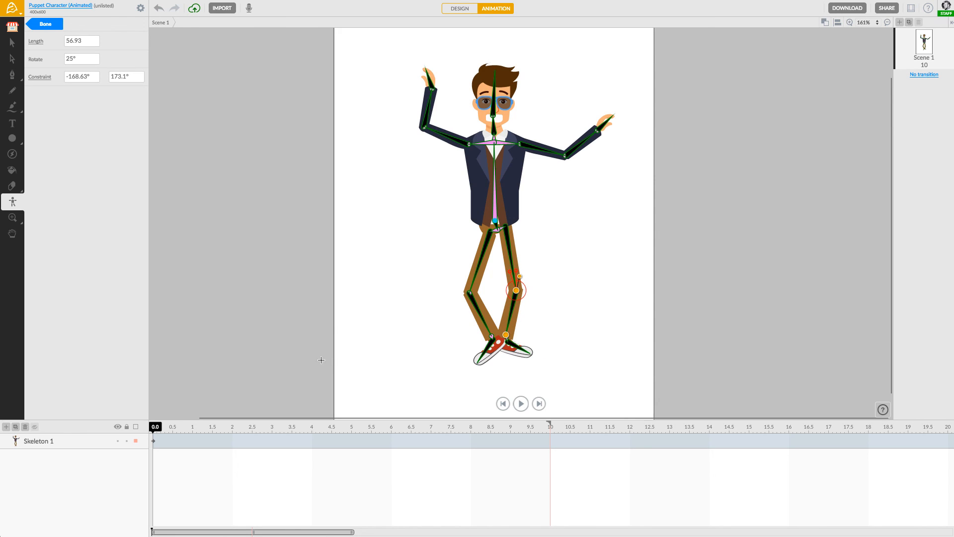
Step: Straighten the left knee by rotating the left lower leg's bone to about -54.4°
click(473, 302)
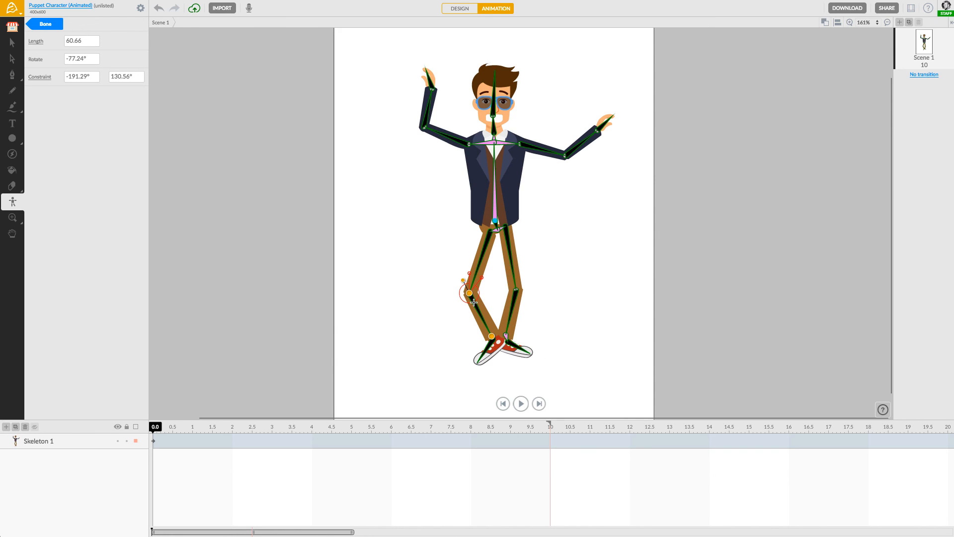
drag(462, 279, 472, 279)
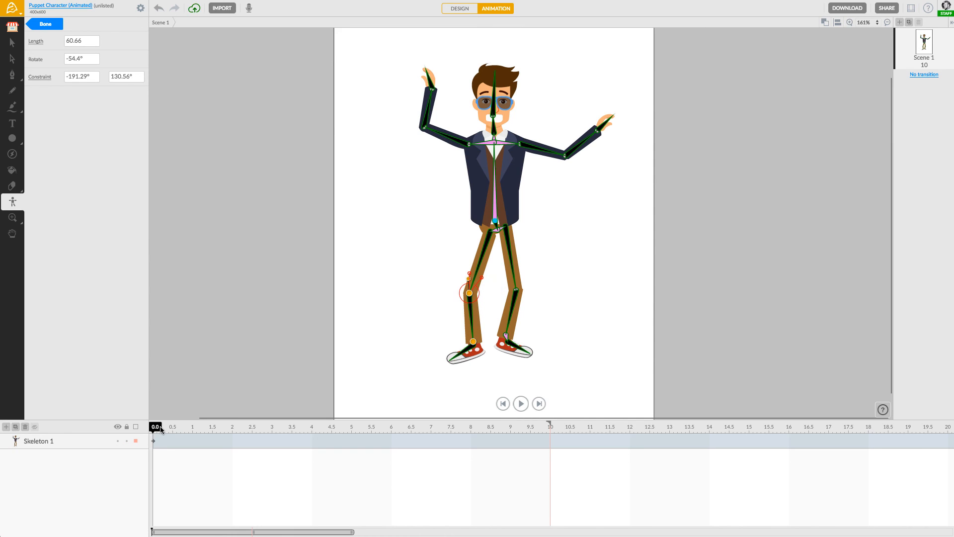
Step: At 2 s, raise the left thigh's bone to about -9.25° and fold the lower leg back beneath the knee
drag(158, 428, 233, 429)
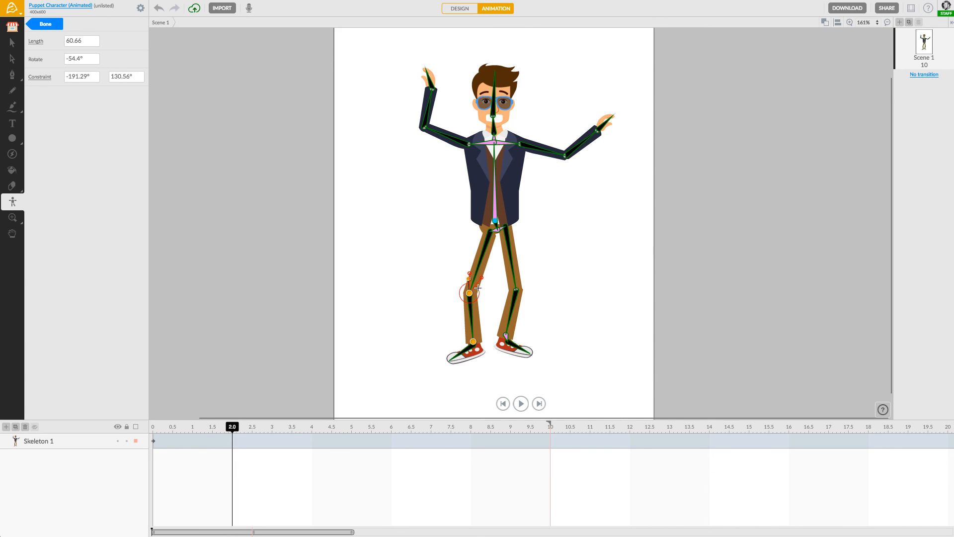
click(488, 239)
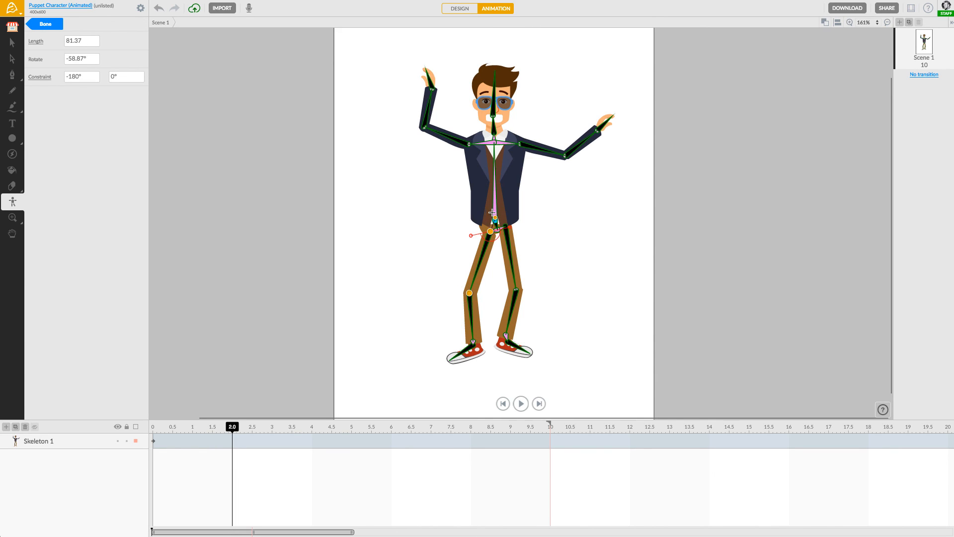
drag(493, 217, 499, 233)
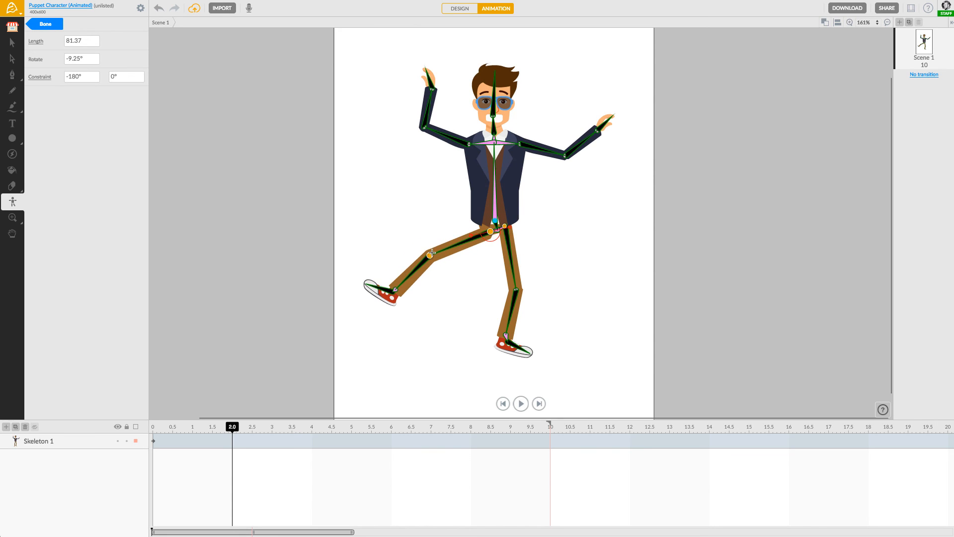
click(439, 248)
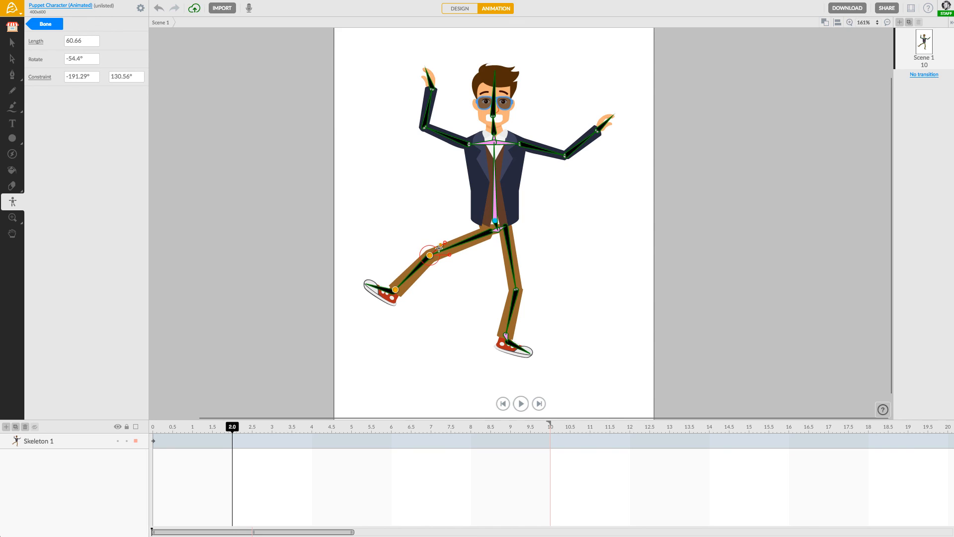
drag(440, 244, 434, 255)
Step: Adjust the left foot's bone to about 49.25° and limit its rotation to between 49.25° and 79.33°
click(462, 298)
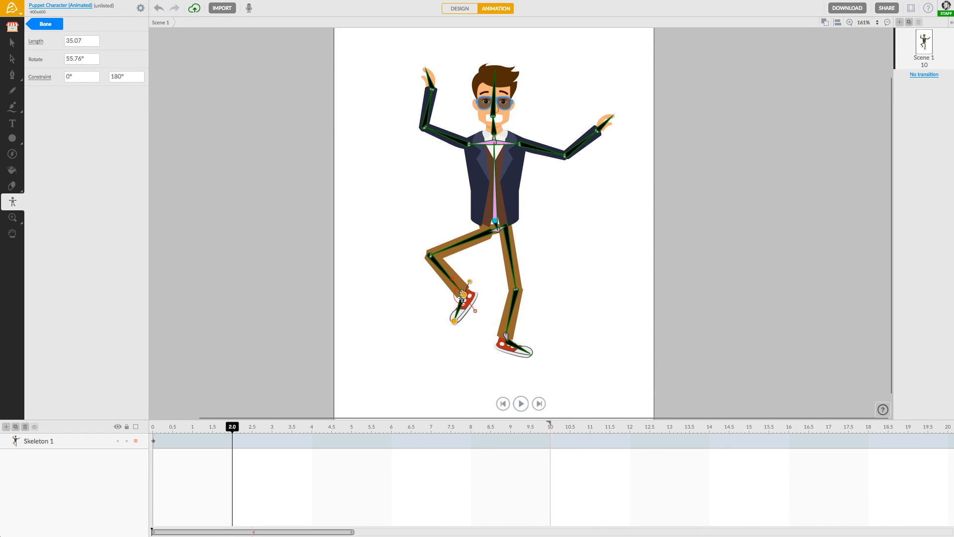
mouse_move(472, 282)
mouse_down()
mouse_move(459, 281)
mouse_move(469, 281)
mouse_move(475, 312)
mouse_move(459, 313)
mouse_move(451, 283)
mouse_move(443, 292)
mouse_move(478, 279)
mouse_move(468, 275)
mouse_move(486, 289)
mouse_move(444, 314)
mouse_move(443, 298)
mouse_move(448, 312)
mouse_move(467, 277)
mouse_move(486, 292)
mouse_move(467, 278)
mouse_up()
drag(460, 314, 456, 314)
drag(468, 281, 316, 336)
Step: Scrub through the first two seconds of the timeline to review the left leg's motion
click(234, 444)
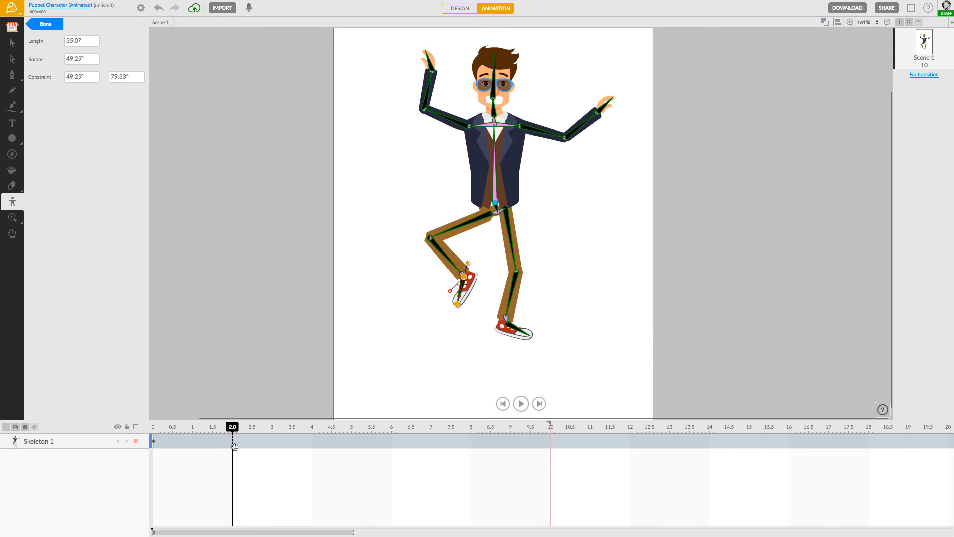
scroll(335, 336, down, 1)
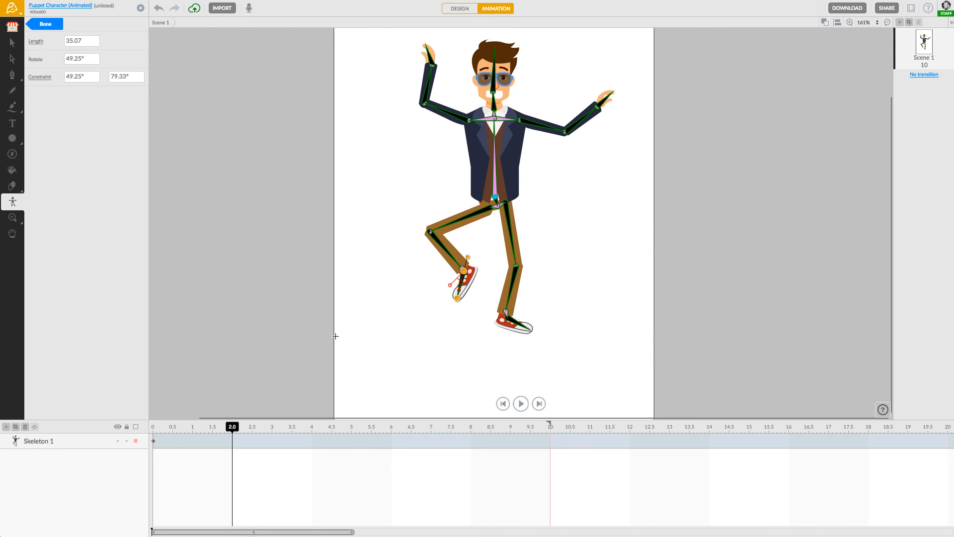
scroll(338, 337, up, 2)
scroll(338, 336, up, 1)
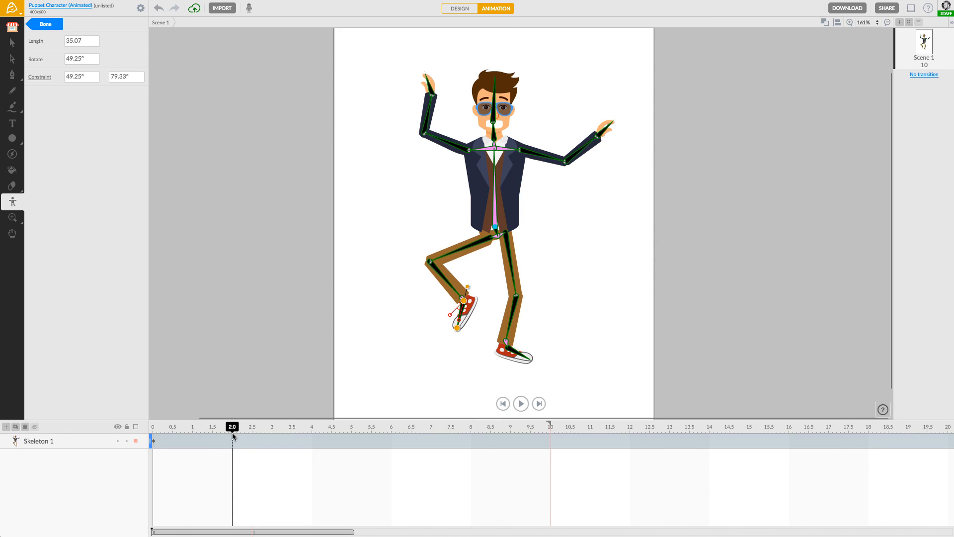
drag(232, 435, 200, 430)
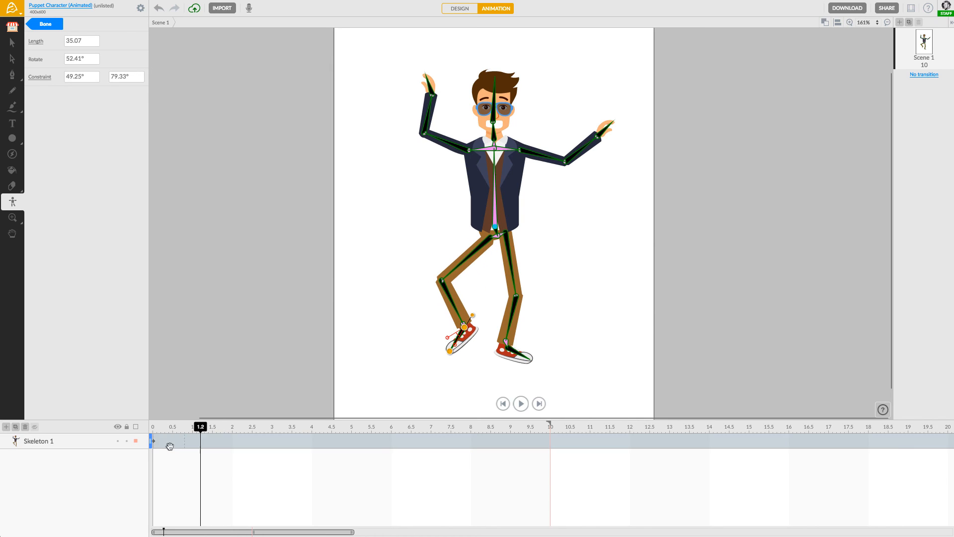
click(171, 446)
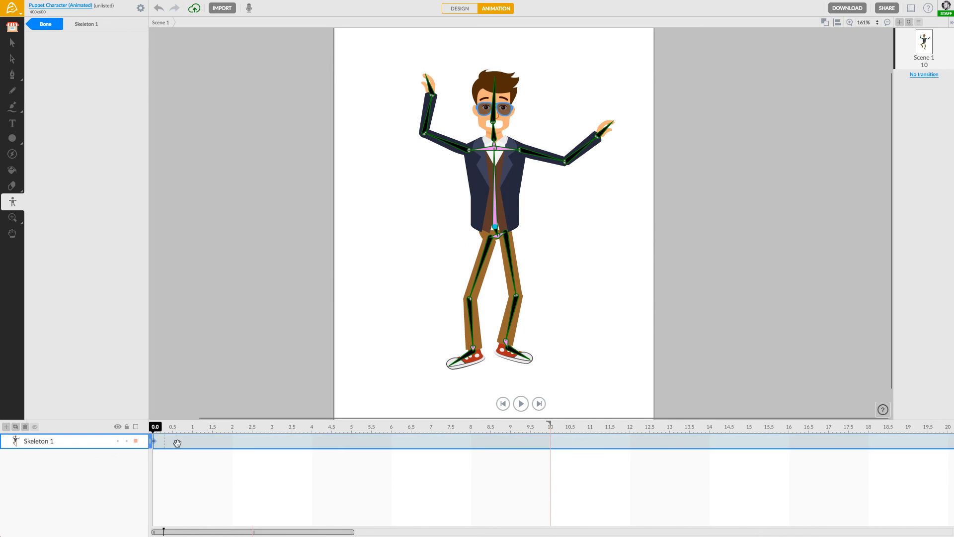
click(232, 427)
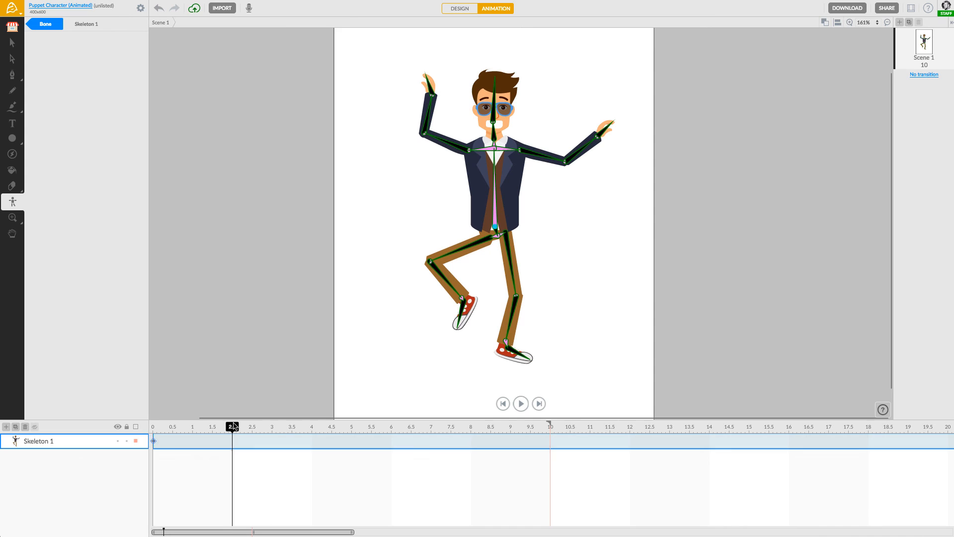
Step: At 3 s, raise the right thigh's bone to about 43.85° and bend the lower leg's bone to about 78.48°
drag(232, 430, 273, 429)
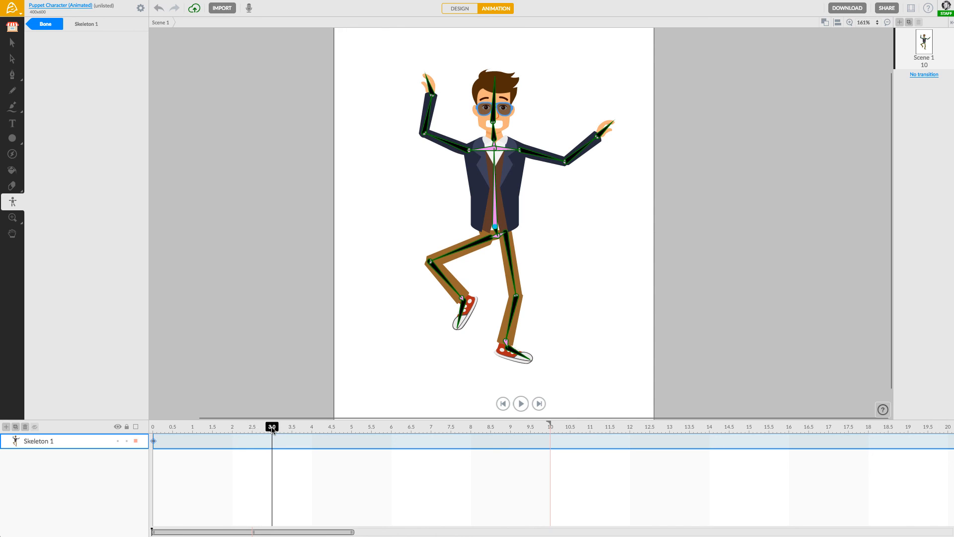
click(509, 248)
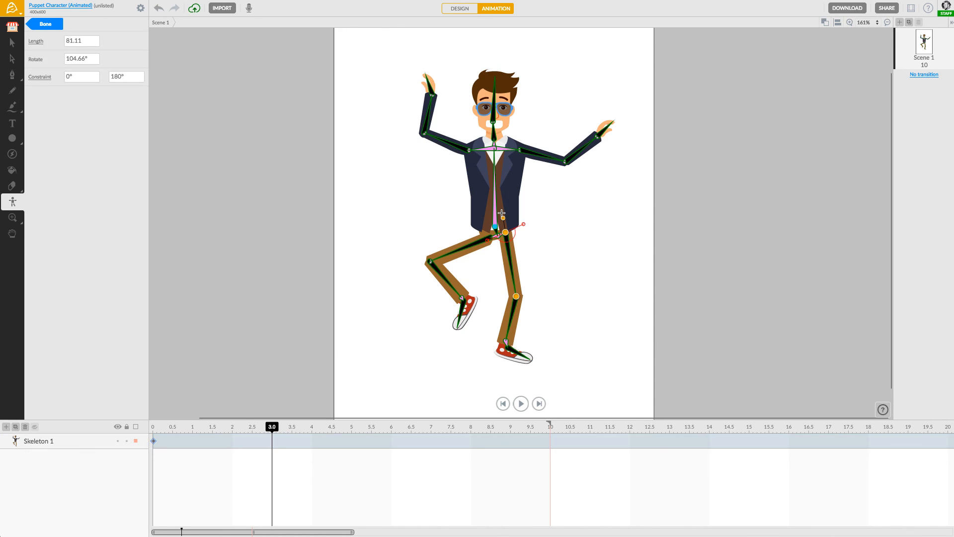
drag(502, 219, 497, 254)
click(563, 254)
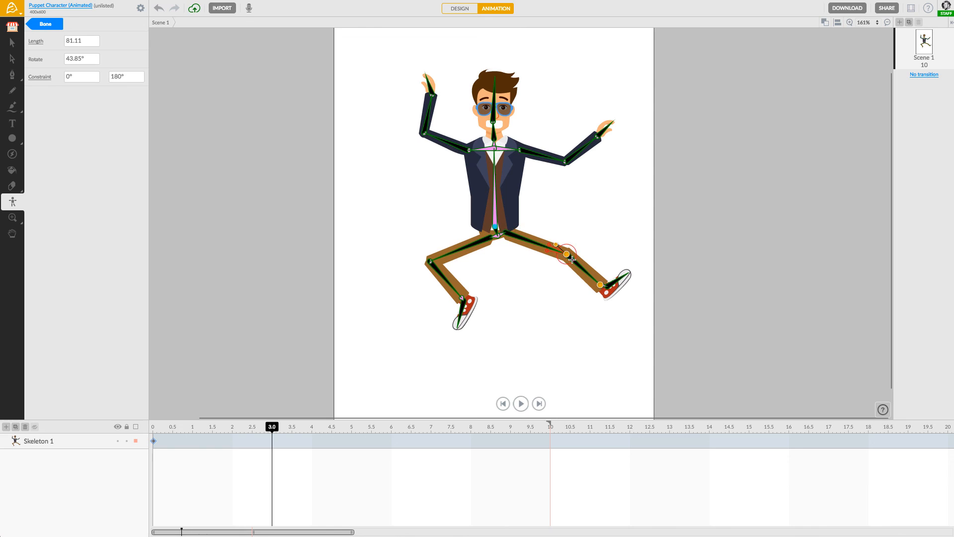
drag(557, 244, 567, 290)
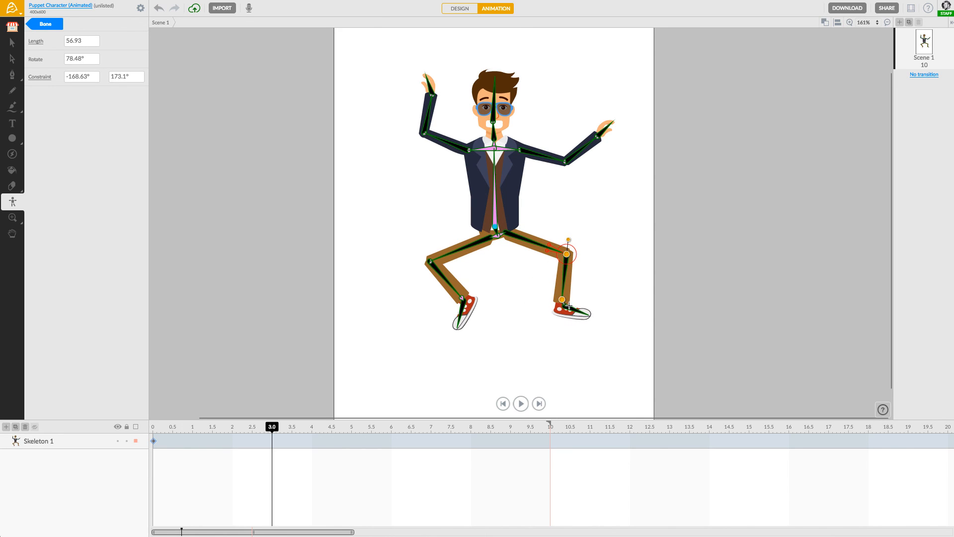
Step: Set the right foot's bone to about -34.79° and limit its rotation to between -58.65° and -34.79°
click(561, 306)
drag(551, 302, 589, 283)
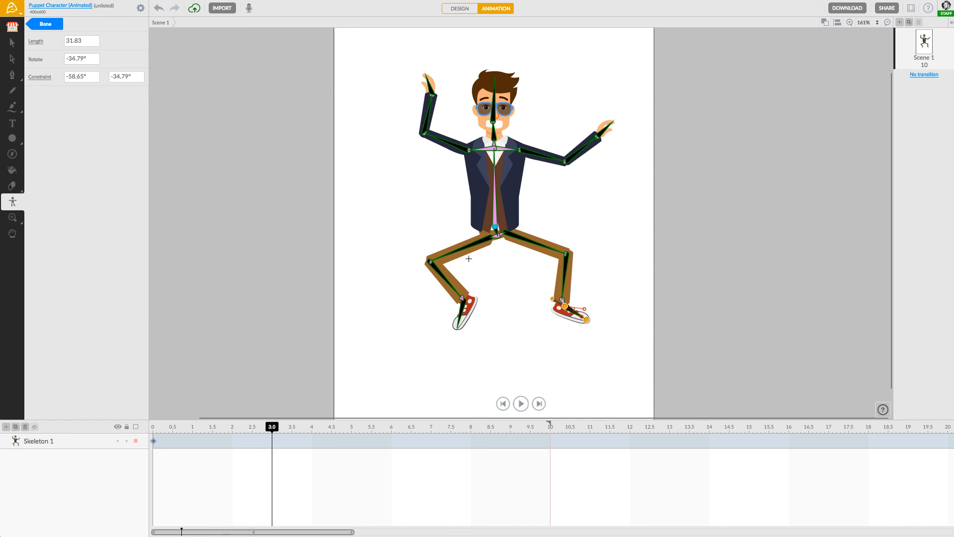
Step: At 3 s, swing the left thigh down, raise the right thigh, and rotate the right lower leg to about 119.99°
click(478, 243)
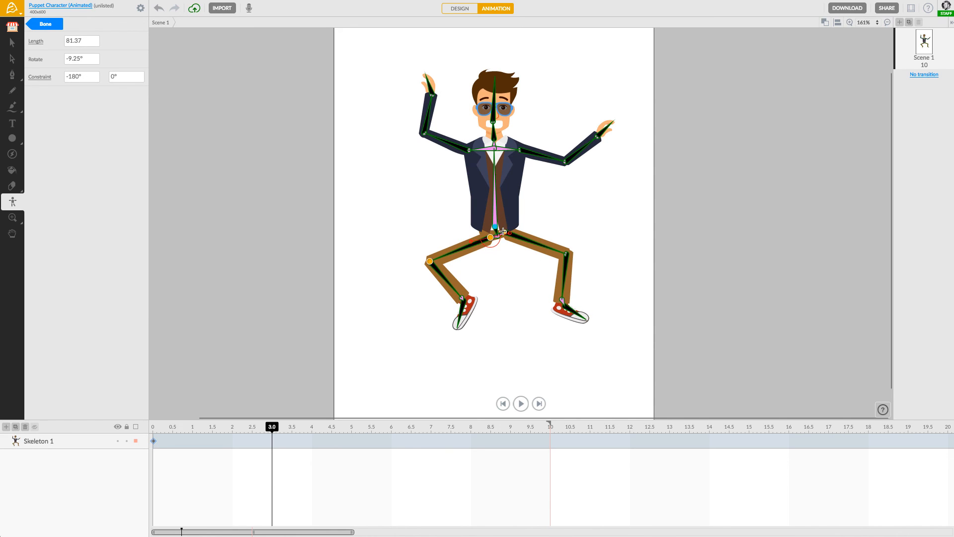
drag(503, 231, 576, 209)
click(526, 239)
click(573, 232)
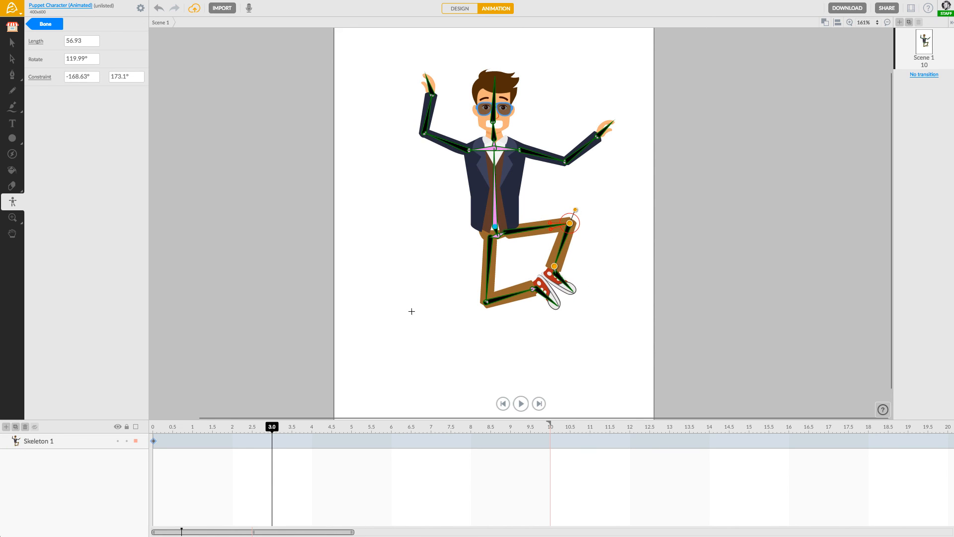
mouse_move(262, 429)
mouse_down()
mouse_move(168, 434)
mouse_move(300, 434)
mouse_move(155, 435)
mouse_move(306, 430)
mouse_move(233, 431)
mouse_move(273, 430)
mouse_up()
Step: Raise the left upper arm at 3 s and undo the last unwanted bone adjustment
click(452, 144)
mouse_move(430, 134)
mouse_down()
mouse_move(440, 138)
mouse_move(451, 104)
mouse_move(439, 126)
mouse_up()
key(ctrl+z)
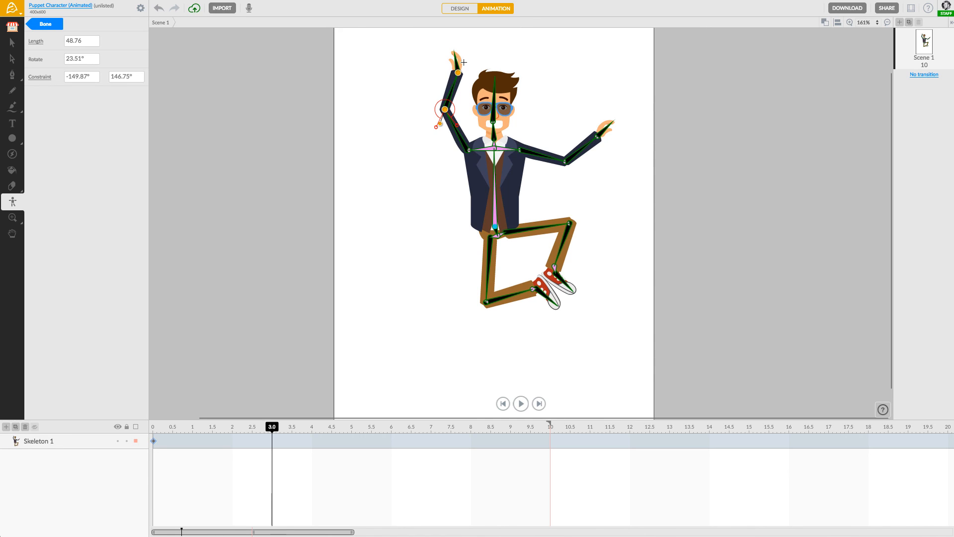
Step: Flip the left hand horizontally to a scale of -100%
click(462, 62)
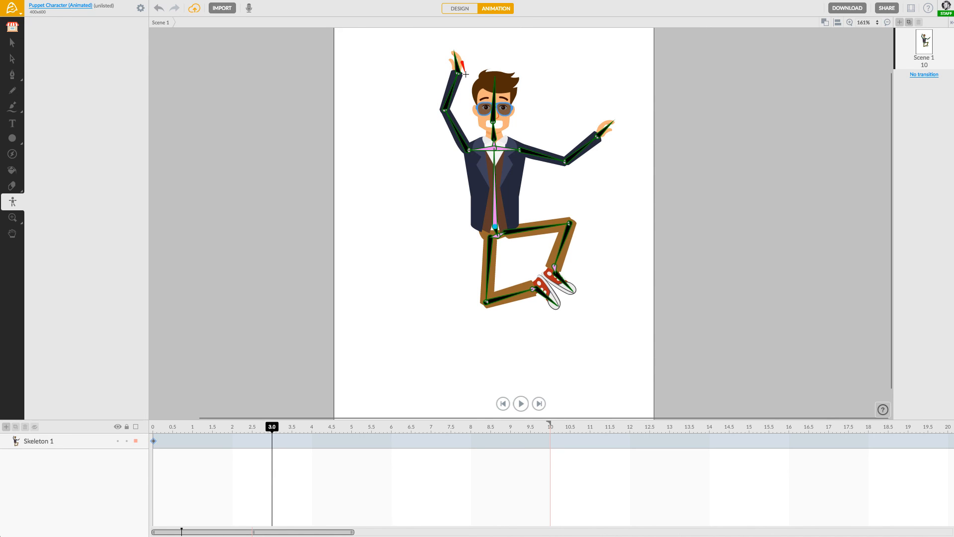
click(12, 42)
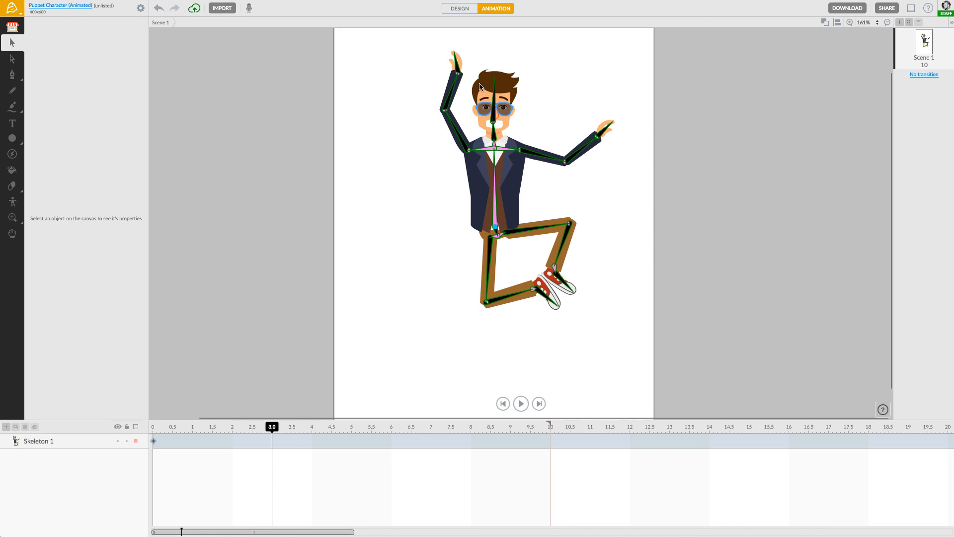
click(459, 62)
right_click(460, 61)
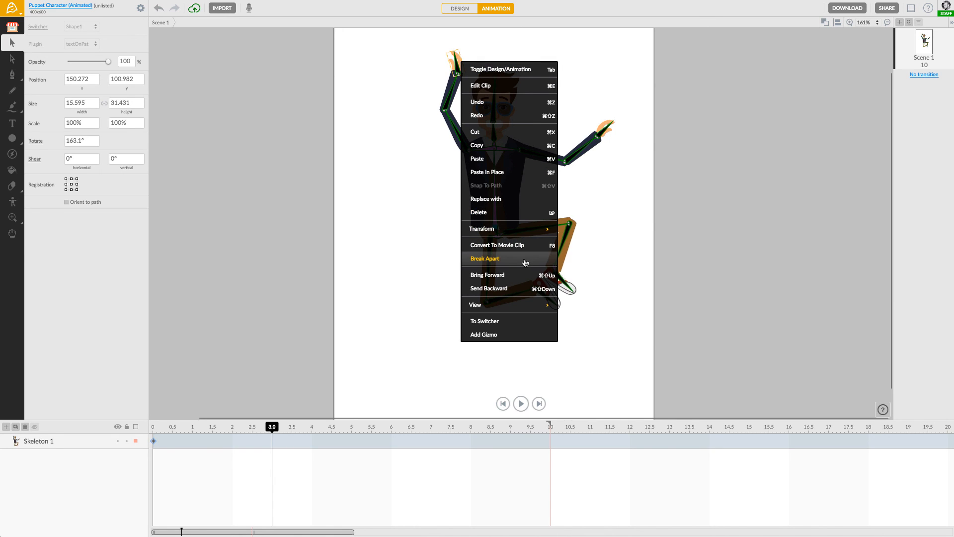
mouse_move(527, 230)
click(596, 288)
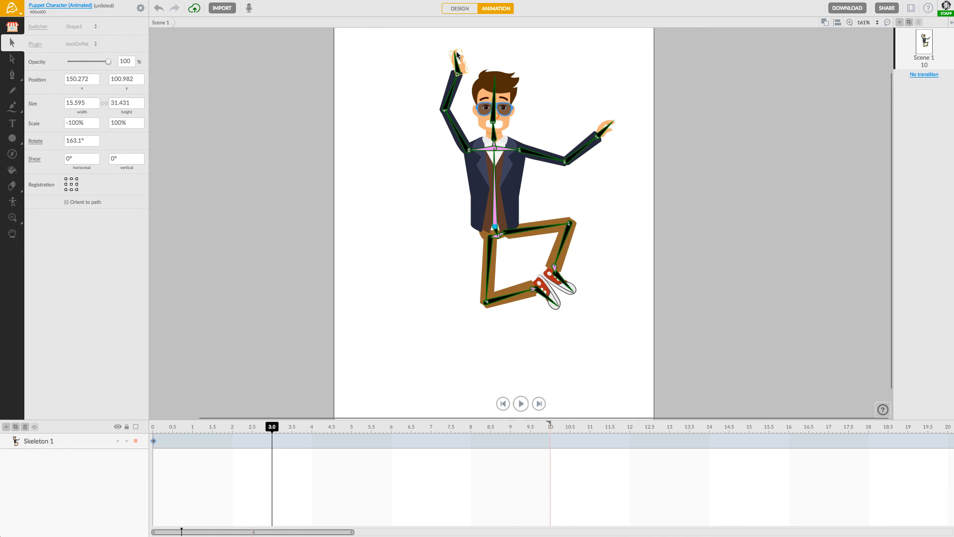
Step: Rotate the left hand's bone at the wrist so the raised hand tilts inward above the head
click(13, 201)
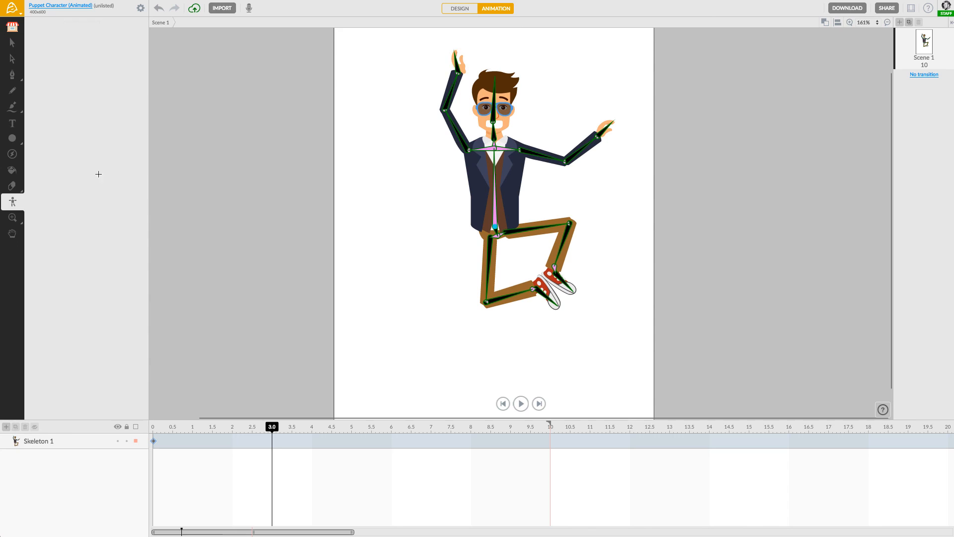
click(457, 67)
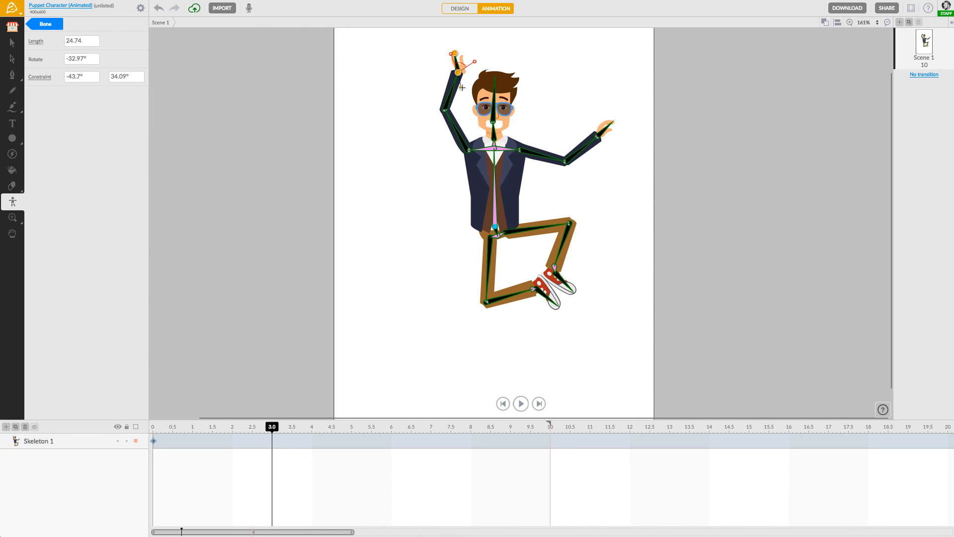
drag(462, 87, 454, 87)
Step: At 3 s, raise the right upper arm's bone to about -52.51° and tilt the head's bone to about -27.28°
click(12, 43)
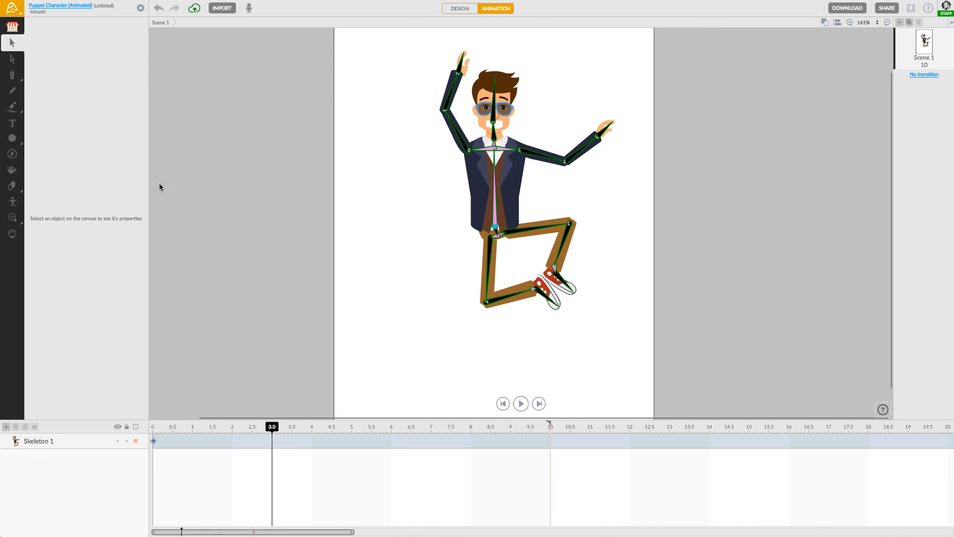
click(14, 202)
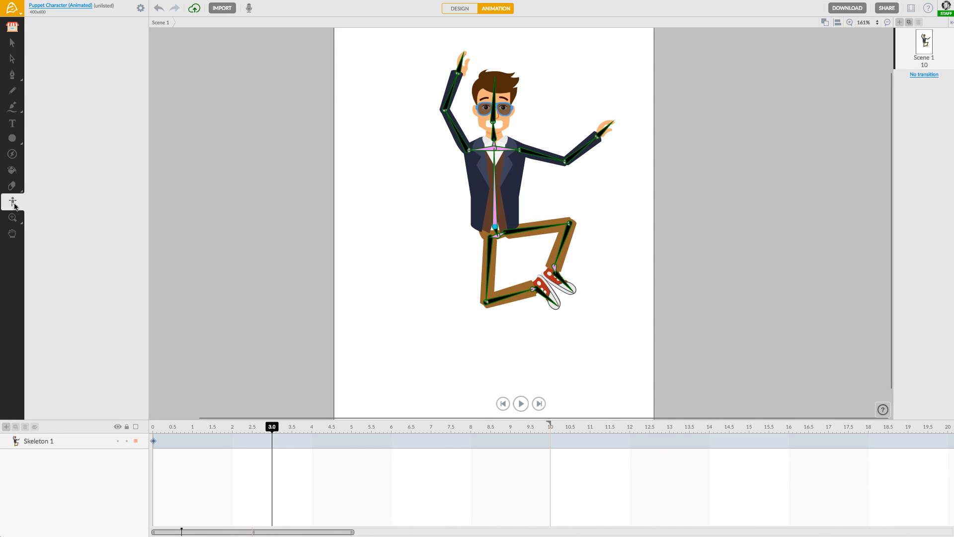
click(532, 152)
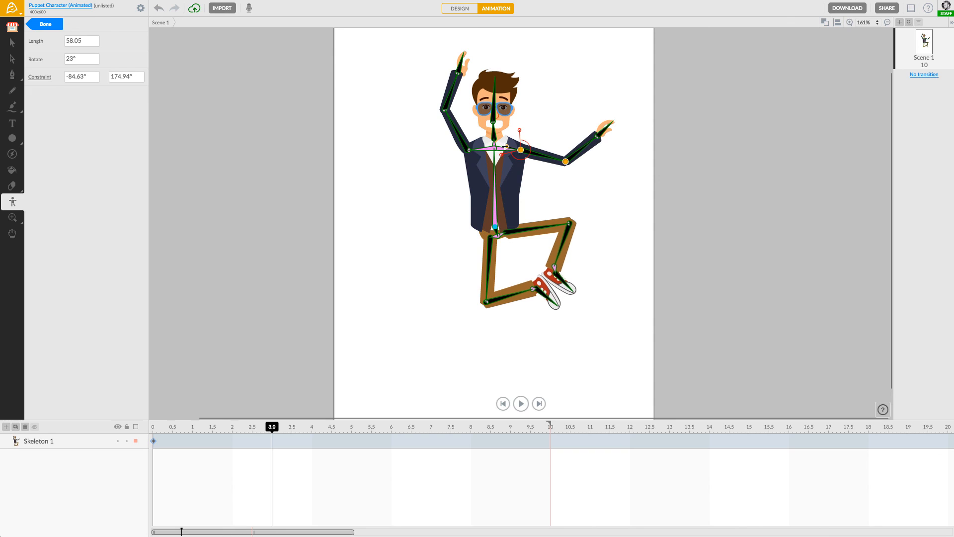
drag(508, 146, 521, 158)
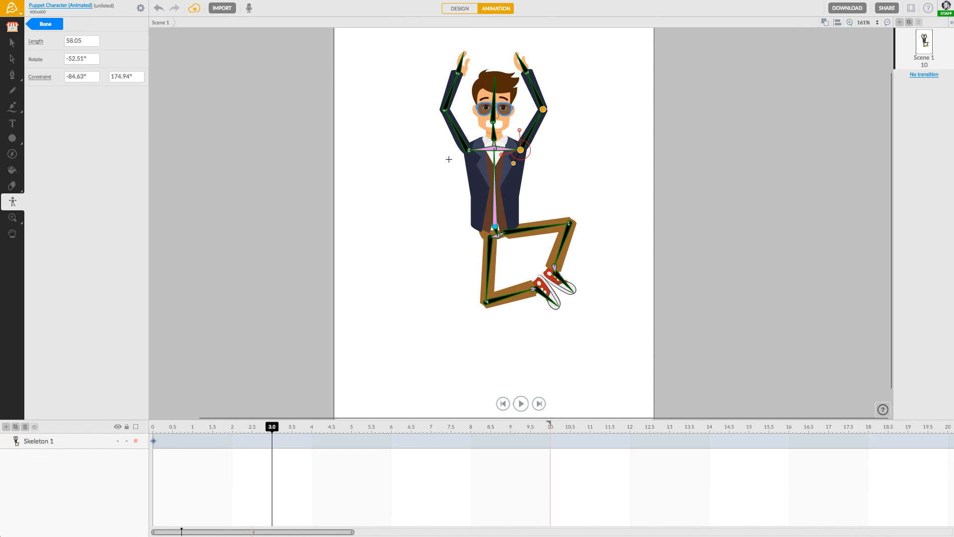
click(493, 111)
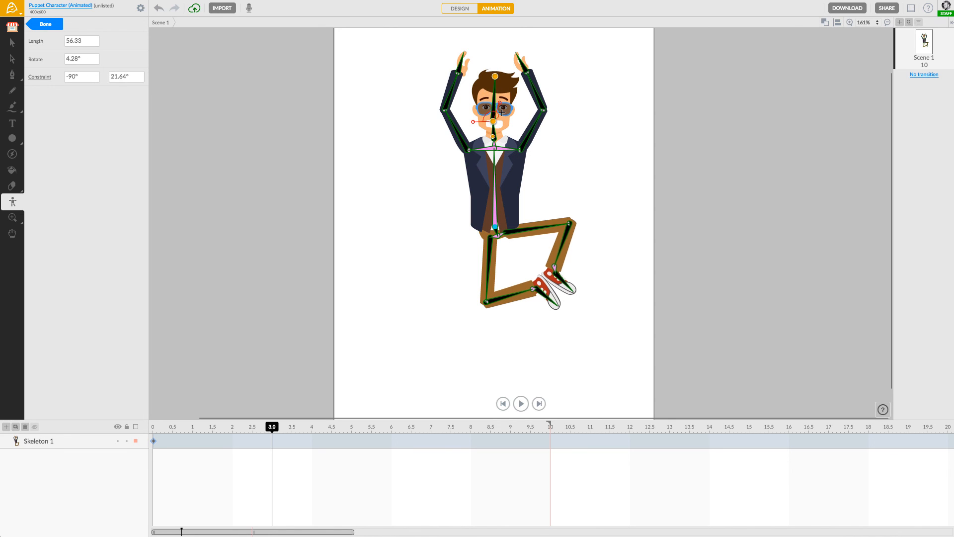
drag(497, 133, 467, 197)
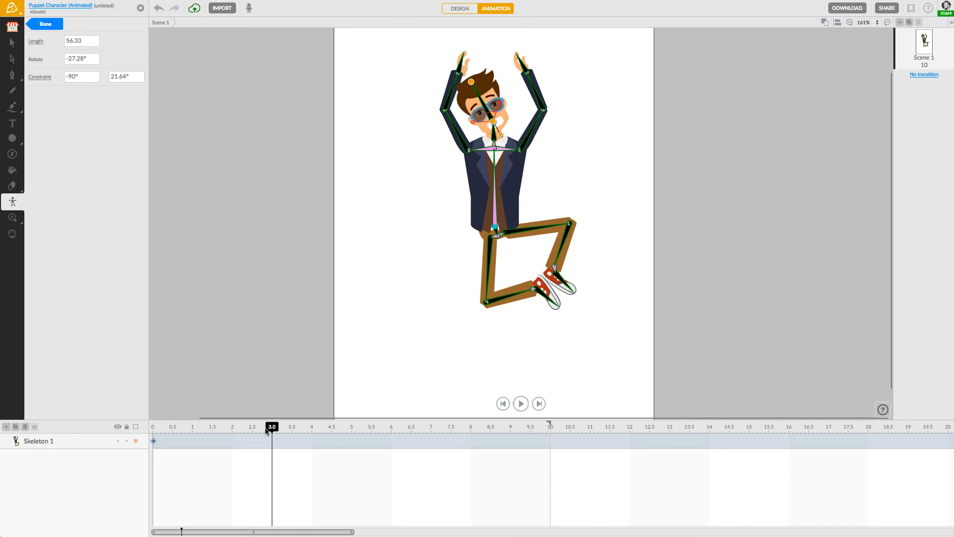
Step: At 0 s, lower the left upper arm's bone and rotate the forearm bone so the arm hangs bent beside the torso
drag(272, 430, 137, 428)
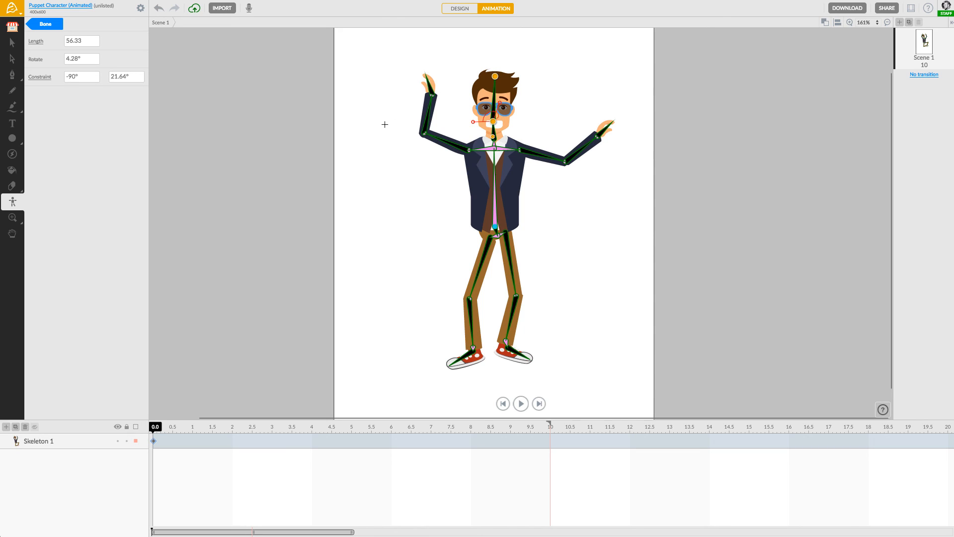
click(463, 152)
drag(423, 75, 378, 157)
click(428, 168)
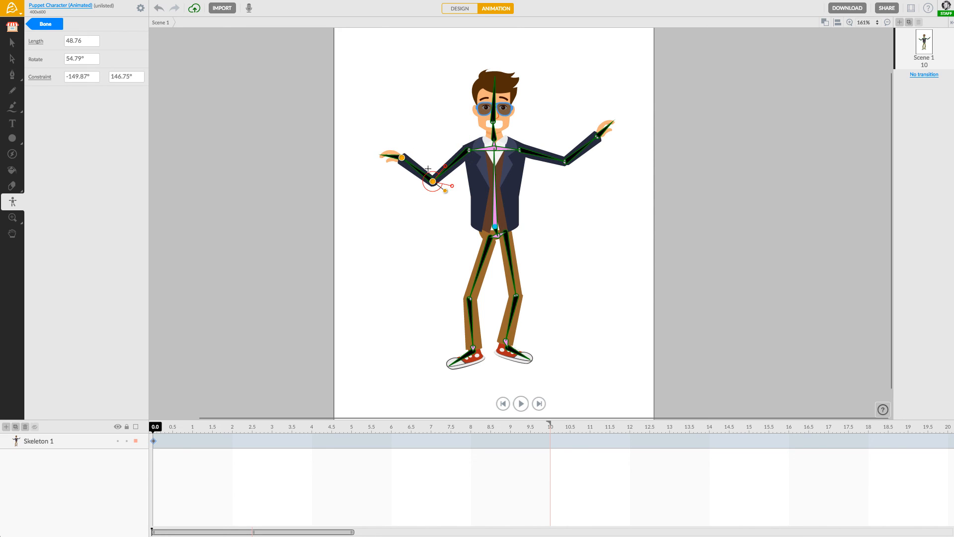
mouse_move(446, 191)
mouse_down()
mouse_move(472, 192)
mouse_move(448, 179)
mouse_up()
Step: At 0 s, lower the right upper arm's bone to about 65.21° and straighten the forearm and hand down beside the body
click(570, 168)
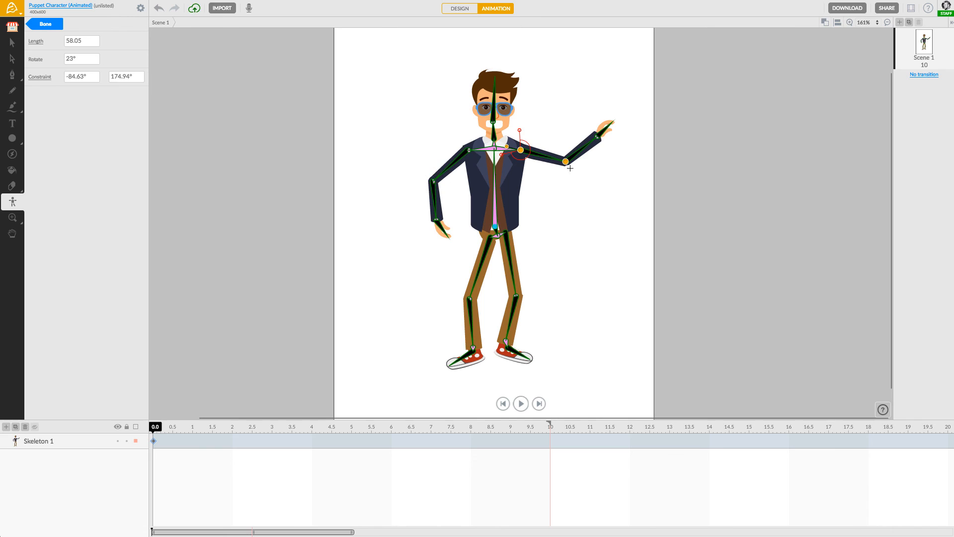
drag(539, 156, 515, 207)
click(556, 188)
click(547, 235)
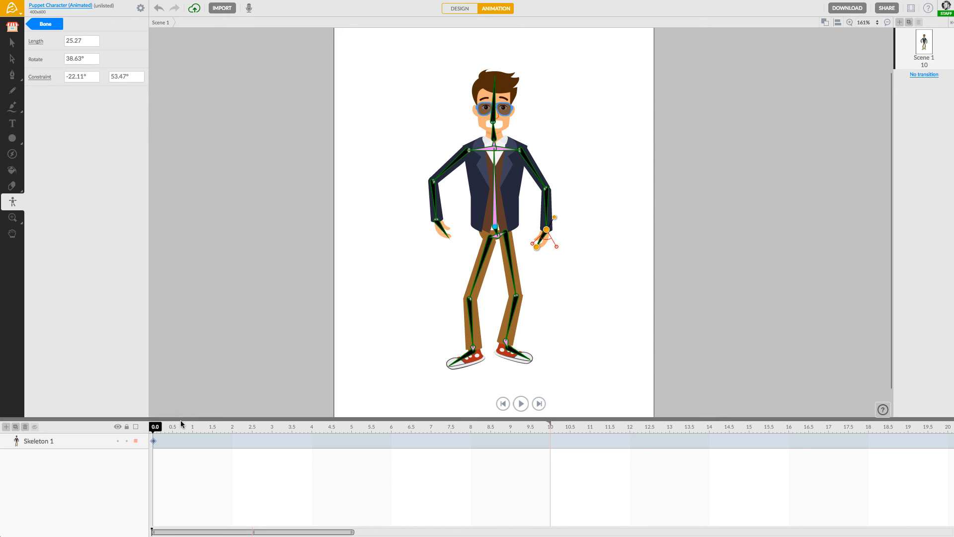
Step: At 3 s, rotate the right forearm upward and raise the right upper arm's bone to about -76.88°
drag(155, 427, 273, 431)
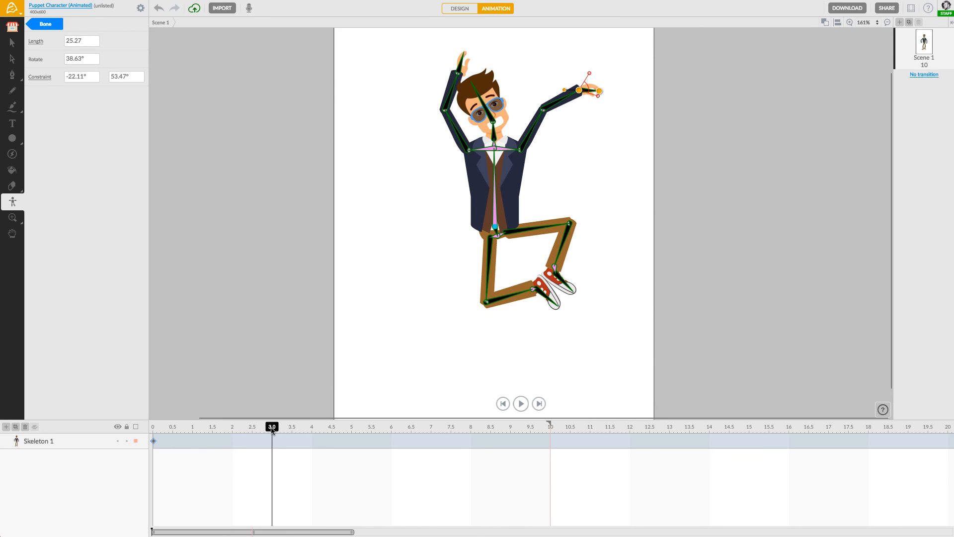
click(542, 106)
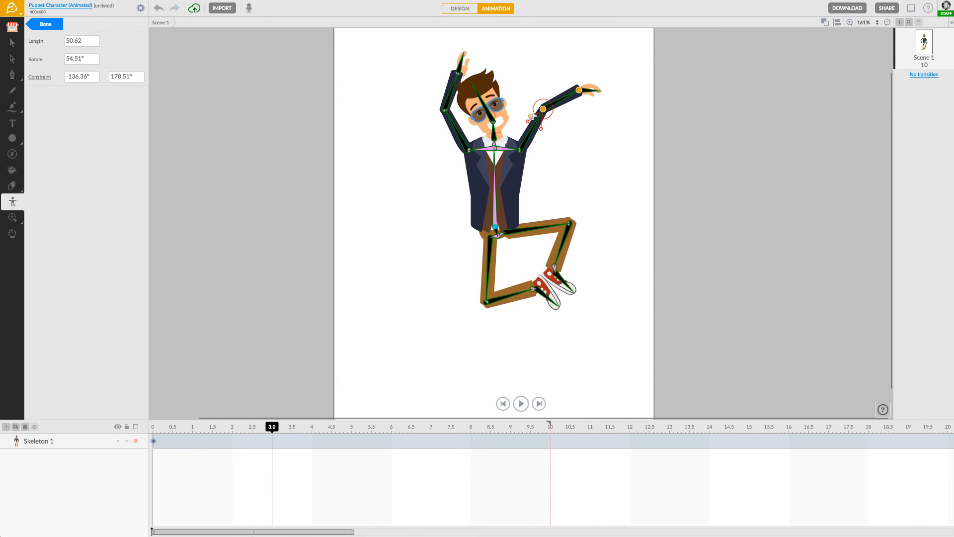
drag(533, 116, 546, 122)
click(525, 141)
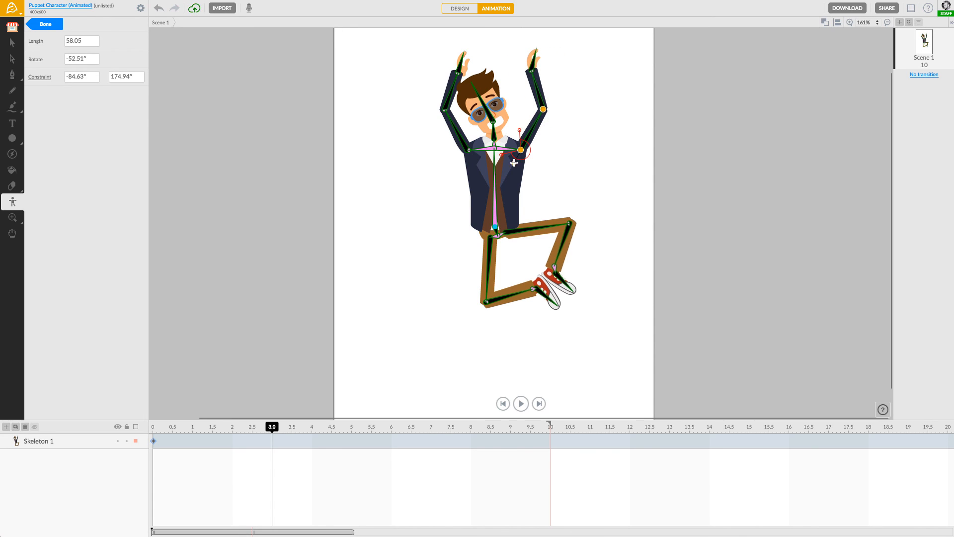
drag(513, 163, 519, 164)
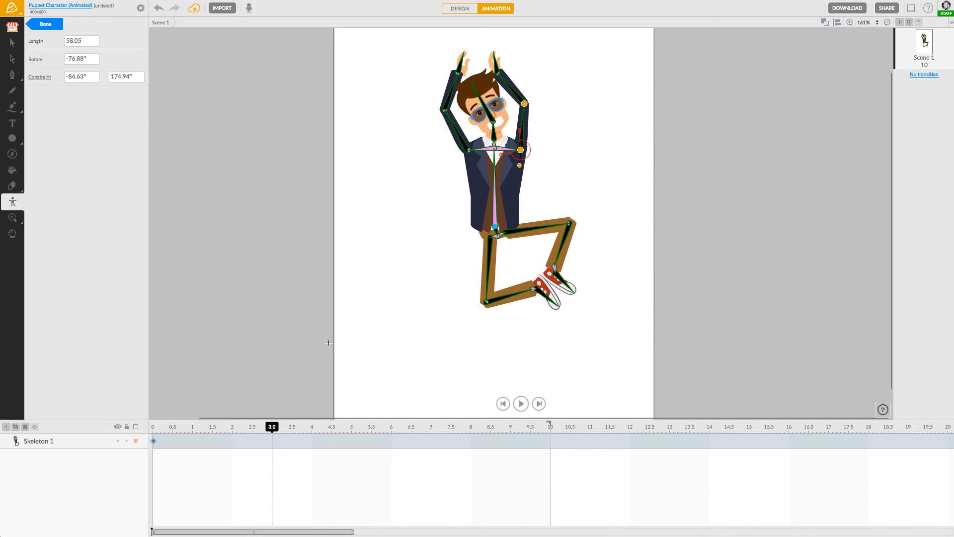
Step: At 0 s, move the whole puppet down and left to about x 122.9, y 362.1
mouse_move(272, 426)
mouse_down()
mouse_move(152, 424)
mouse_move(318, 422)
mouse_move(153, 425)
mouse_move(272, 428)
mouse_up()
click(154, 429)
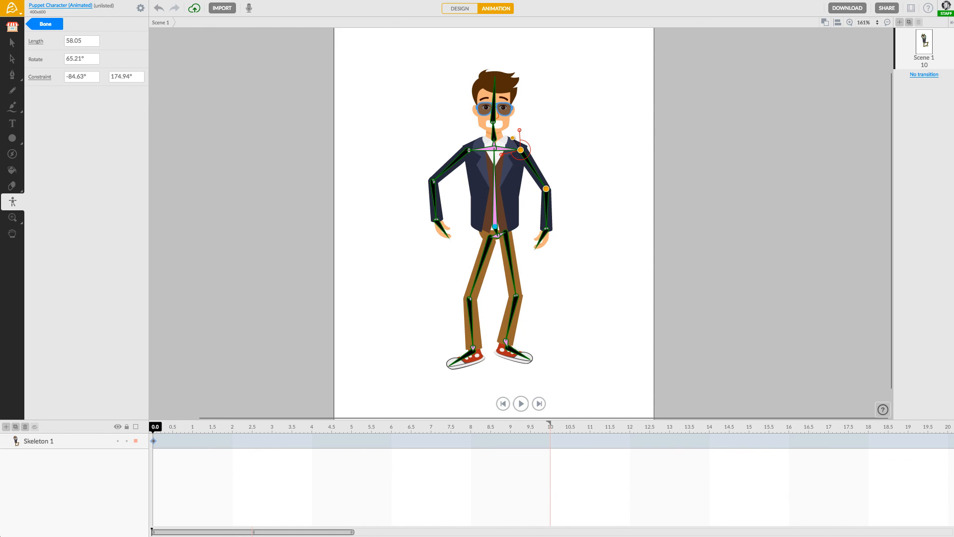
click(12, 43)
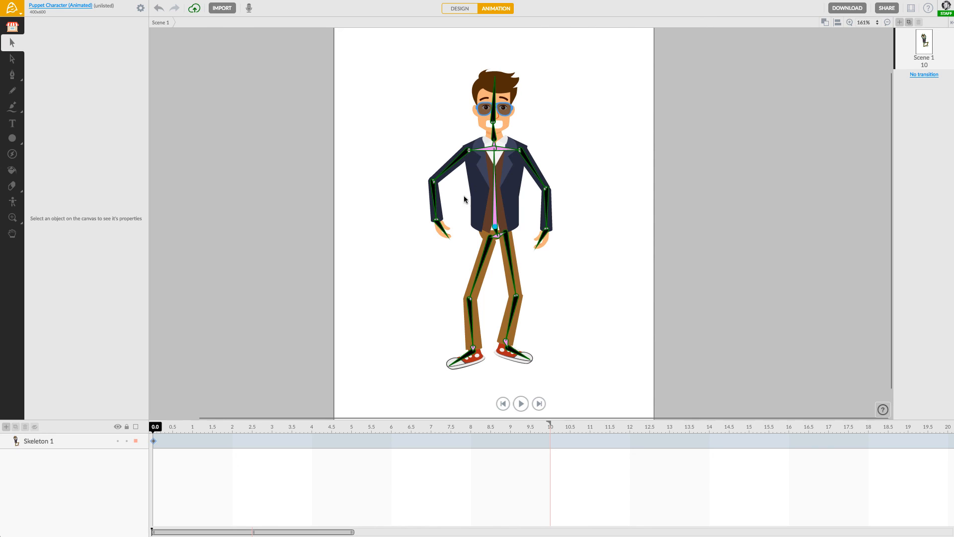
drag(480, 186, 416, 223)
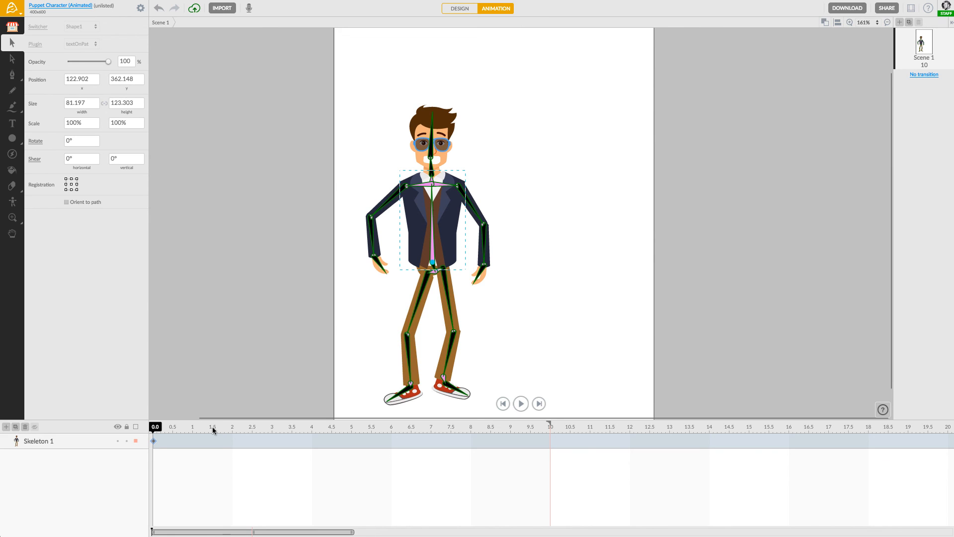
Step: At 3 s, move the whole puppet up in Animation mode to about x 151.9, y 270.6
drag(155, 428, 274, 430)
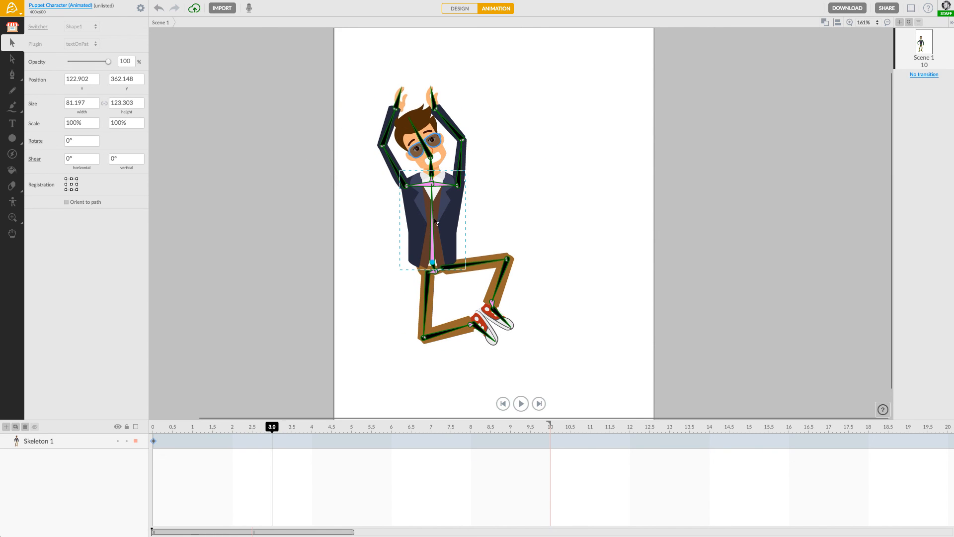
drag(415, 223, 500, 160)
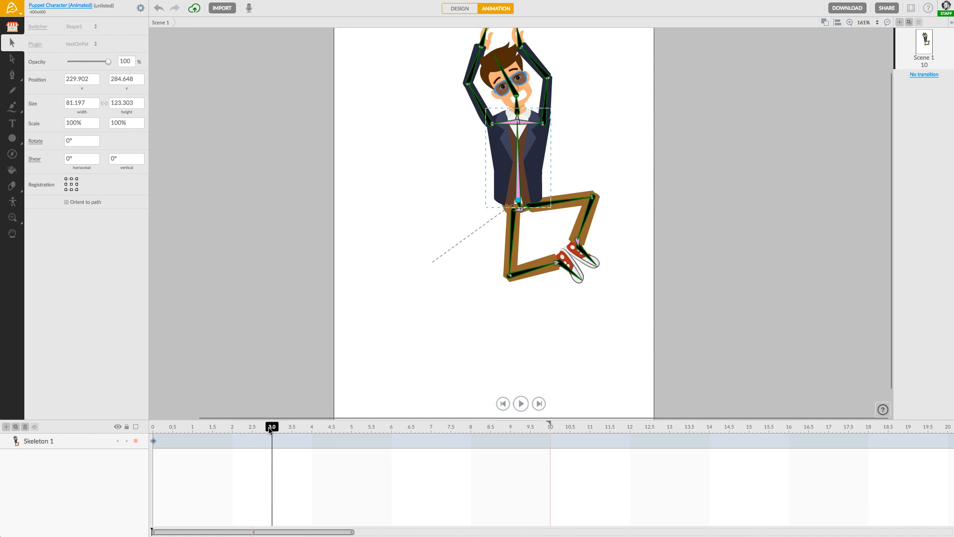
mouse_move(269, 429)
mouse_down()
mouse_move(181, 430)
mouse_move(288, 421)
mouse_move(273, 429)
mouse_up()
drag(497, 188, 439, 193)
scroll(450, 299, down, 3)
scroll(465, 112, up, 1)
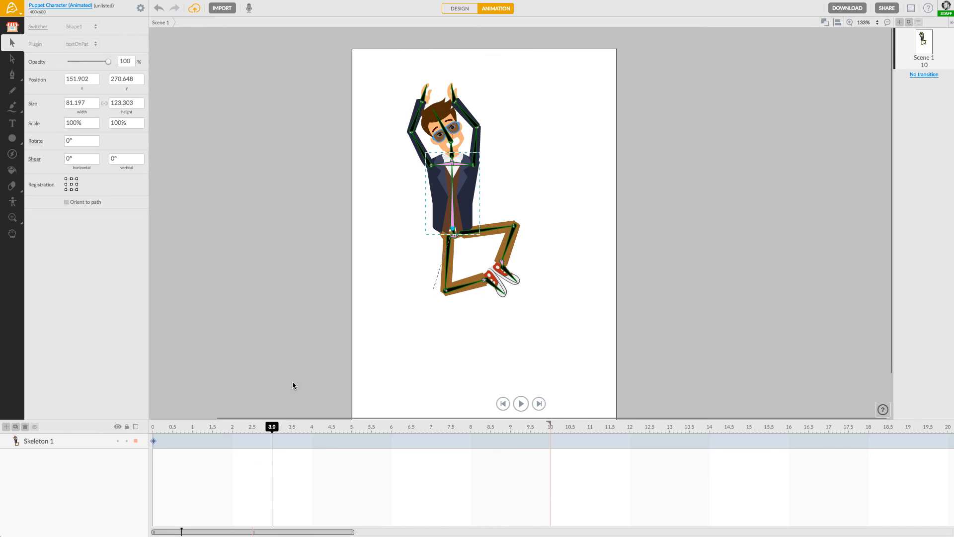
Step: Bend the puppet's straight motion path into an arc bulging to the left and preview the movement up to 3 s
mouse_move(253, 430)
mouse_down()
mouse_move(196, 427)
mouse_move(310, 414)
mouse_move(272, 429)
mouse_up()
key(a)
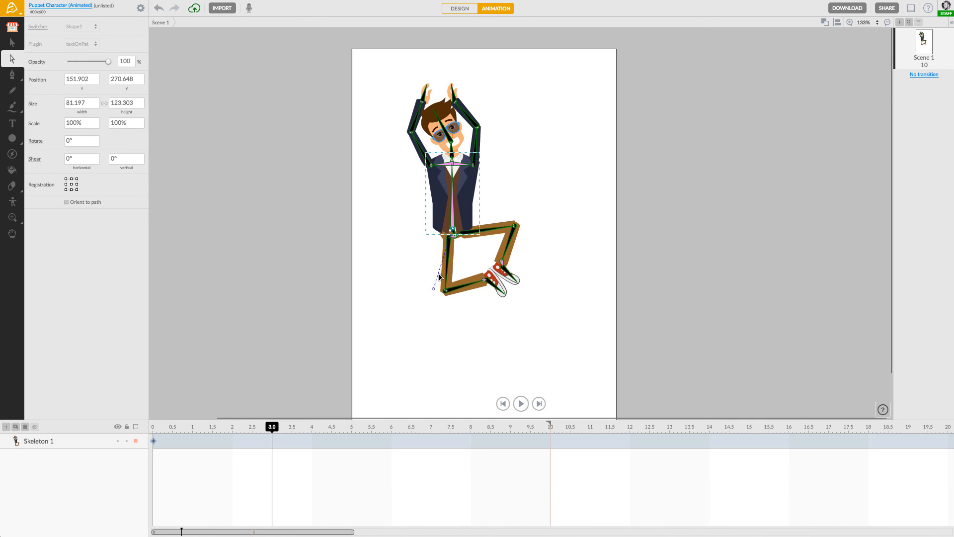
scroll(449, 286, up, 5)
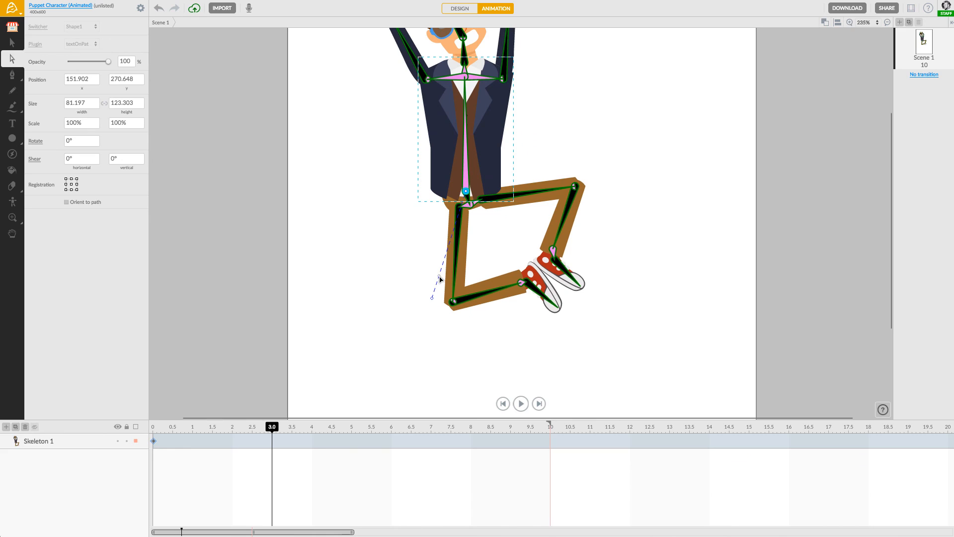
drag(440, 277, 424, 270)
drag(180, 426, 295, 413)
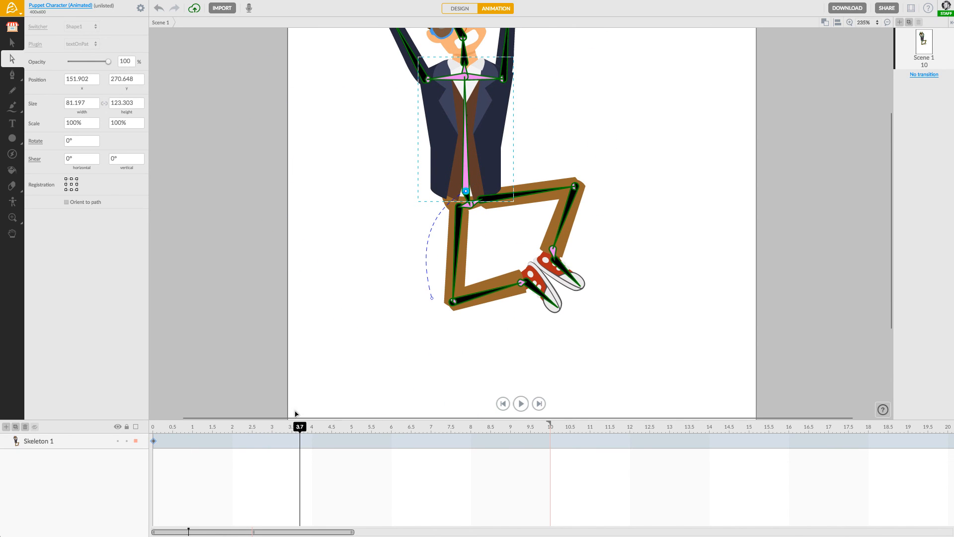
click(273, 430)
scroll(315, 313, up, 2)
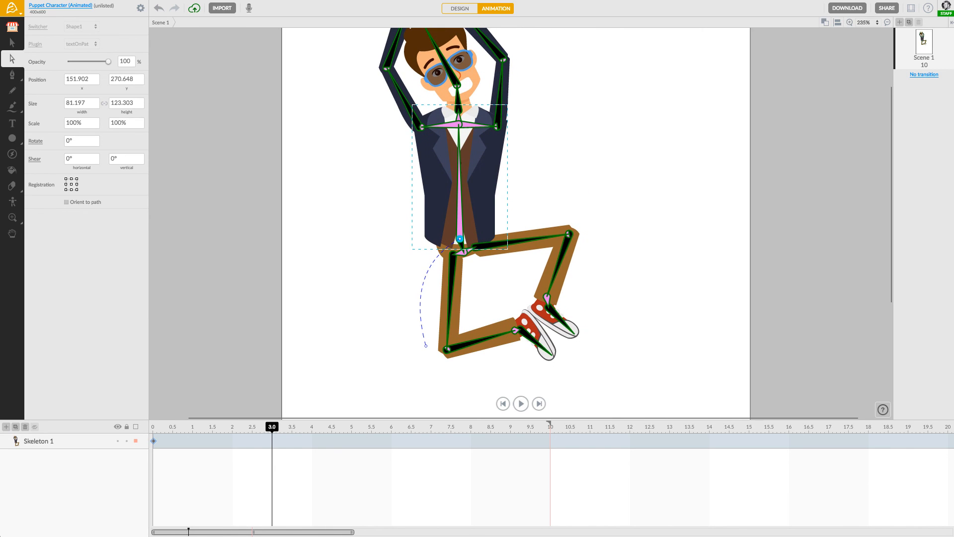
Step: Deselect the puppet and shorten the scene's duration to 5 s
click(336, 319)
scroll(336, 319, down, 8)
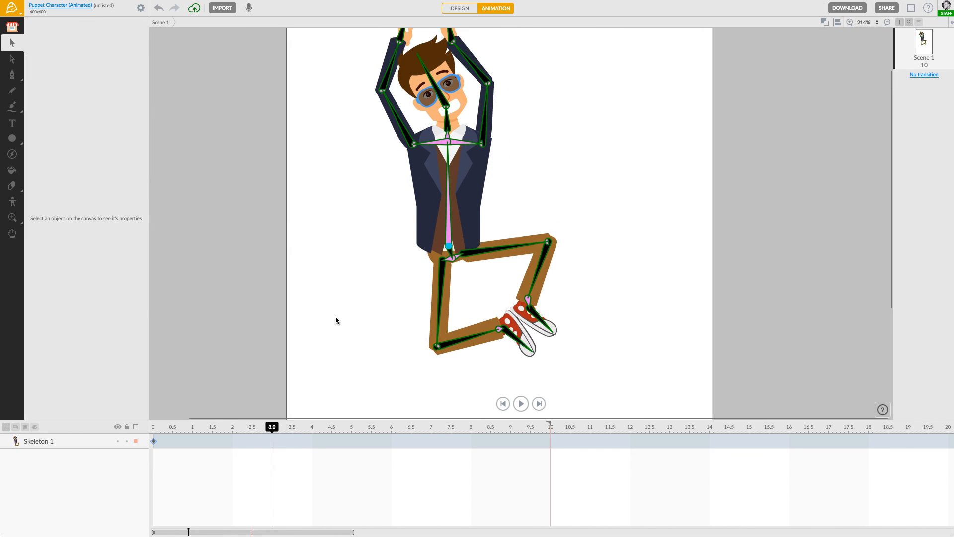
scroll(299, 371, up, 2)
scroll(308, 375, up, 3)
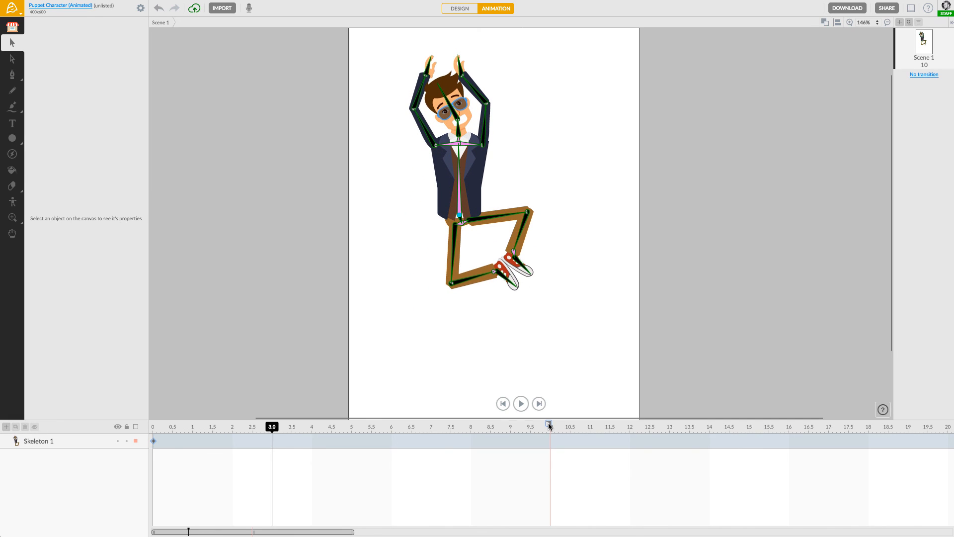
mouse_move(550, 424)
mouse_down()
mouse_move(285, 425)
mouse_move(276, 443)
mouse_move(351, 439)
mouse_up()
drag(334, 275, 309, 305)
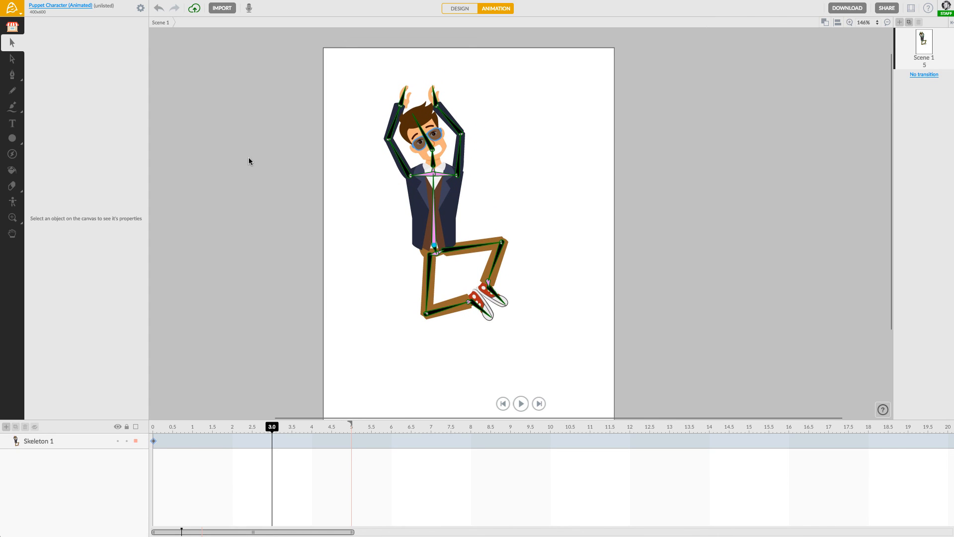
Step: Try moving the puppet down and right at 3 s in Animation mode and undo the move
click(78, 5)
drag(361, 244, 382, 213)
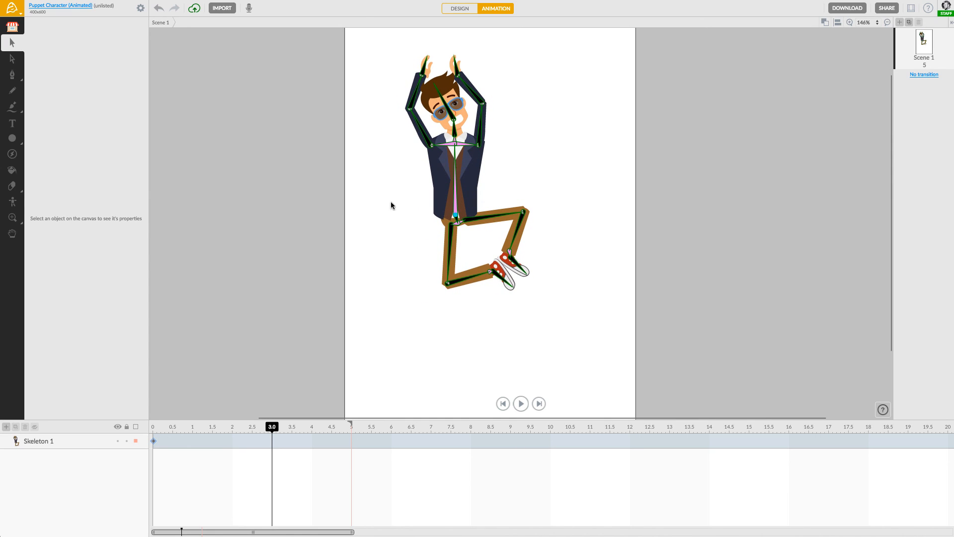
scroll(396, 213, right, 3)
scroll(396, 213, down, 2)
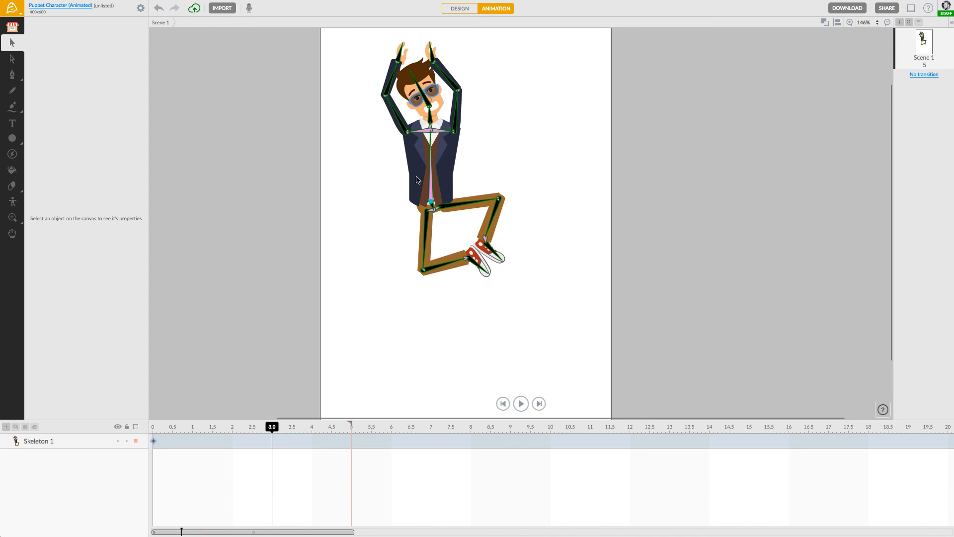
drag(417, 178, 494, 206)
key(ctrl+z)
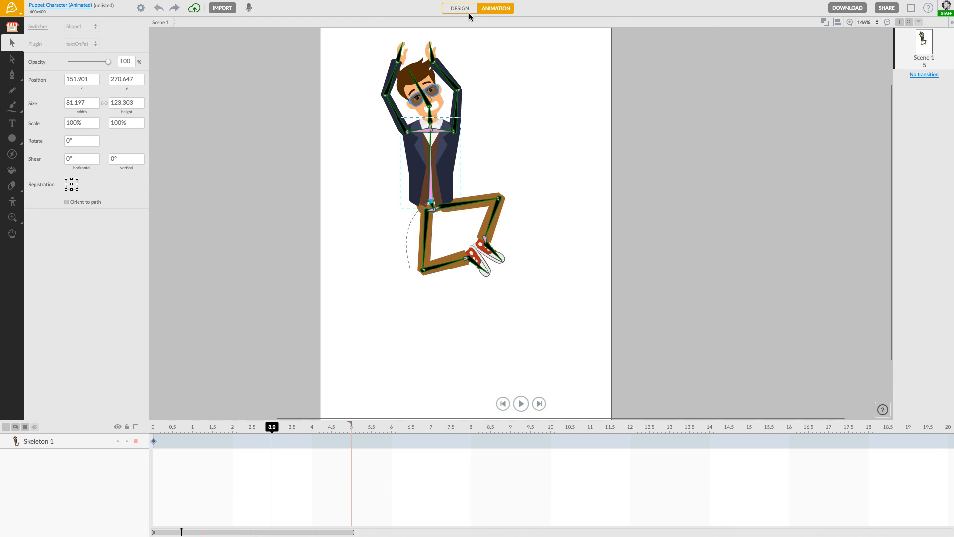
Step: Switch to Design mode and move the whole puppet down and right to about x 272.9, y 306.7, then deselect it
click(470, 13)
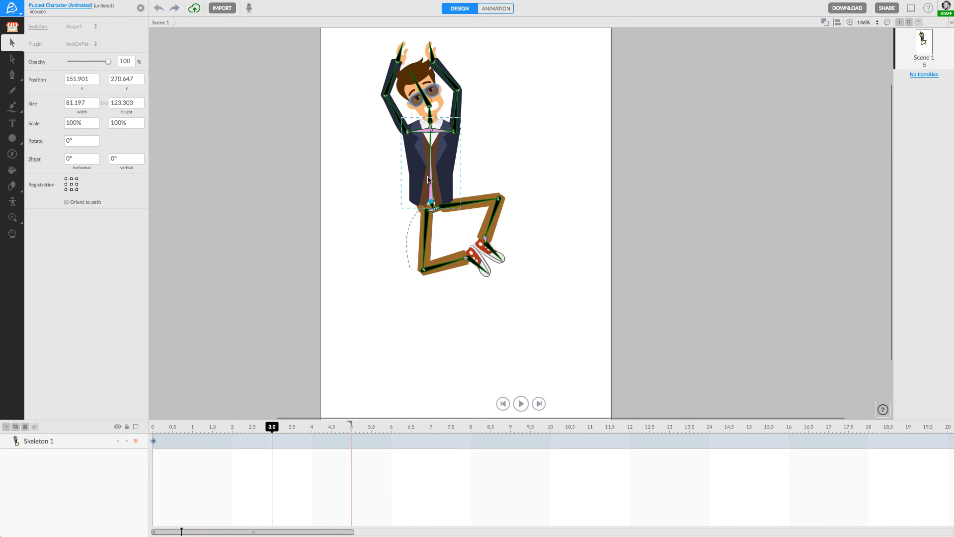
drag(429, 180, 517, 205)
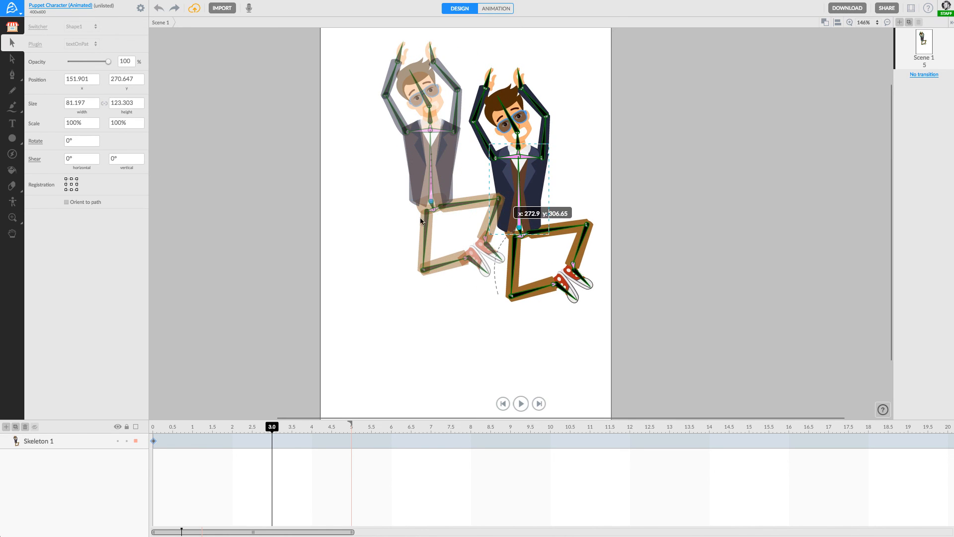
click(381, 227)
scroll(403, 237, down, 2)
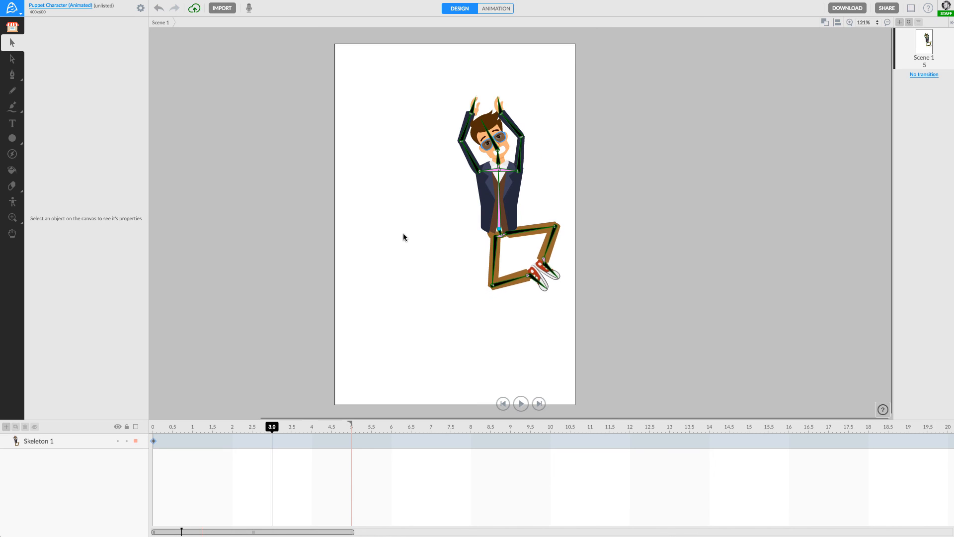
drag(408, 239, 411, 237)
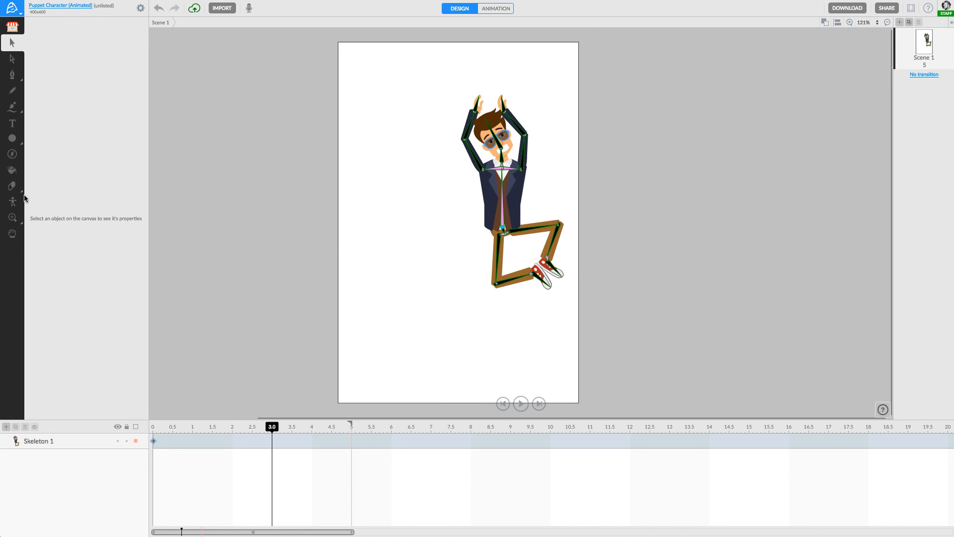
Step: Leave the Character Building Set in the Market and open the Shapes collection
click(13, 31)
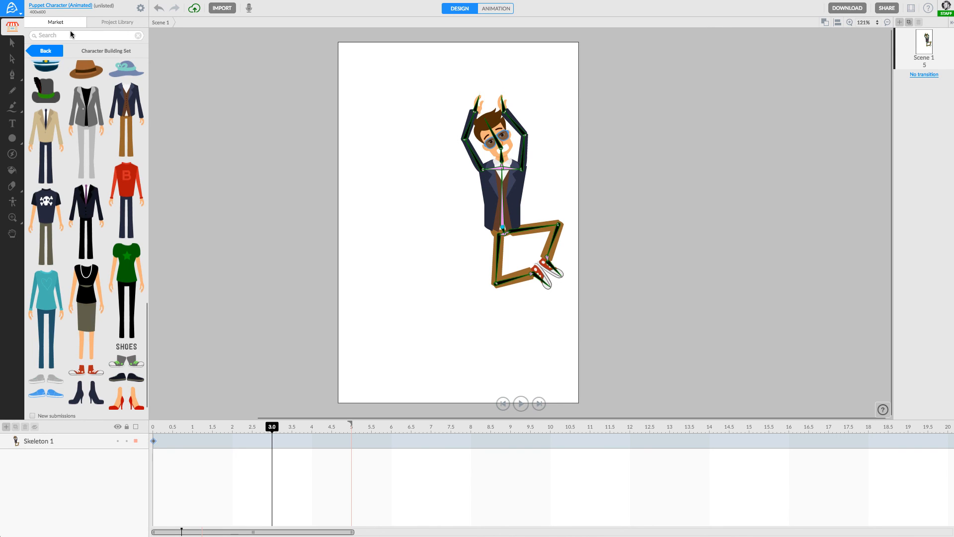
click(39, 51)
click(42, 52)
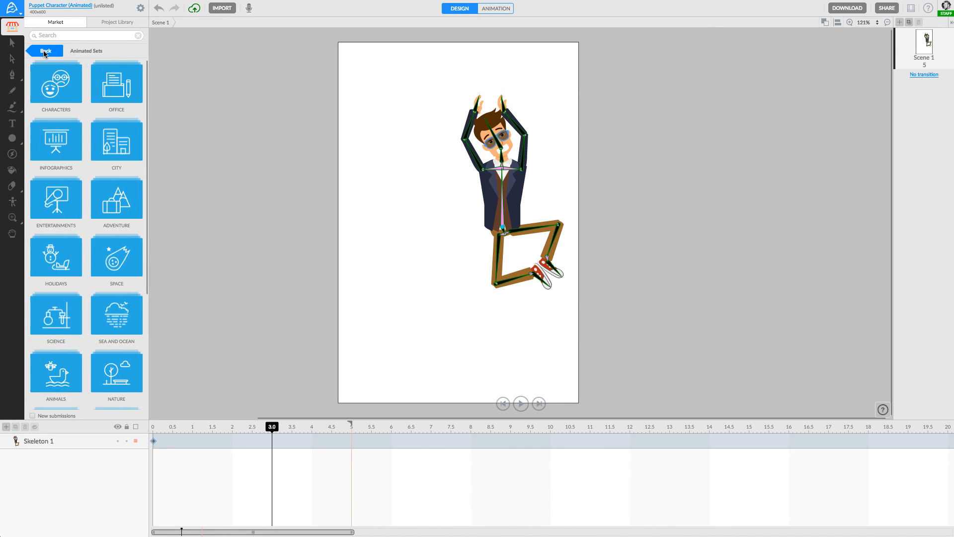
click(43, 53)
click(105, 73)
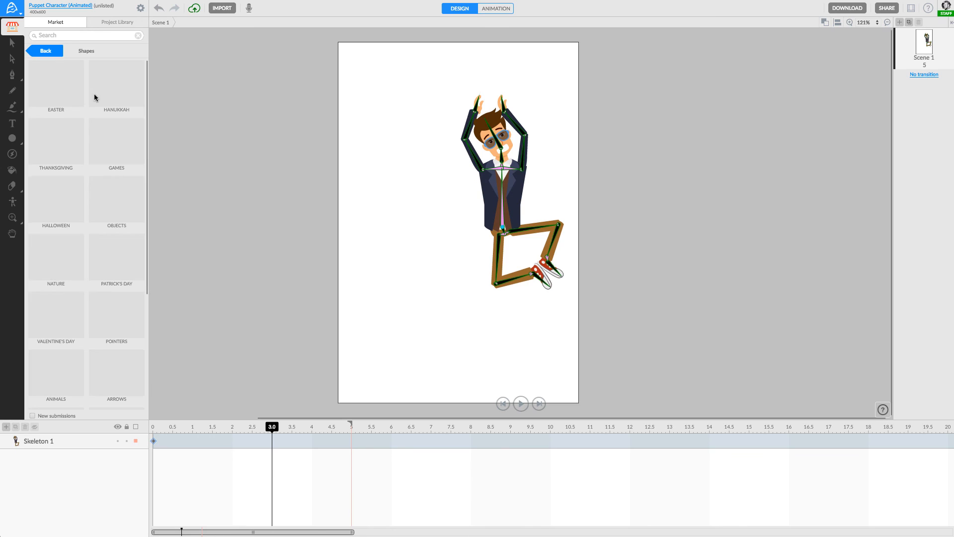
Step: Search the shapes for "man" and place the standing man with the outstretched arm beside the puppet at about x 106, y 325
click(83, 36)
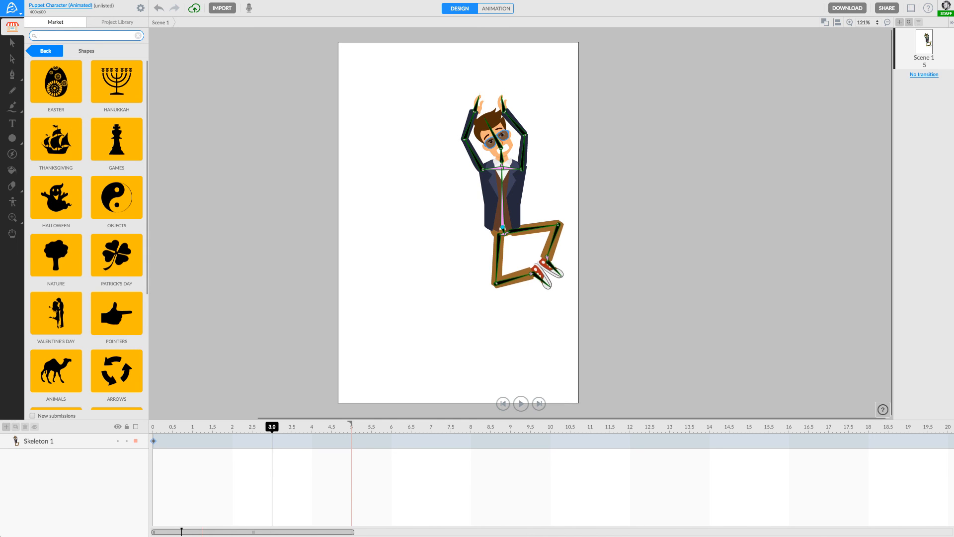
text(map)
key(Return)
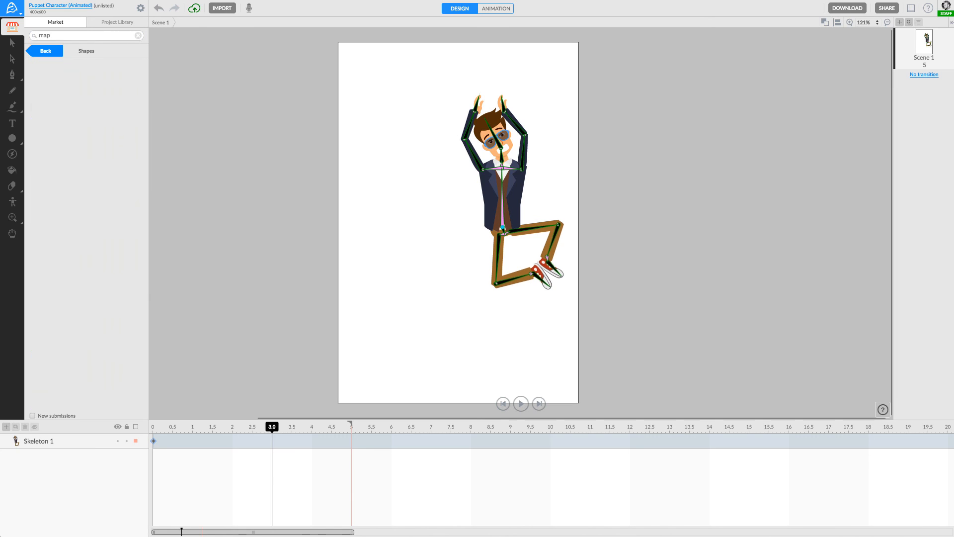
click(71, 37)
text(man)
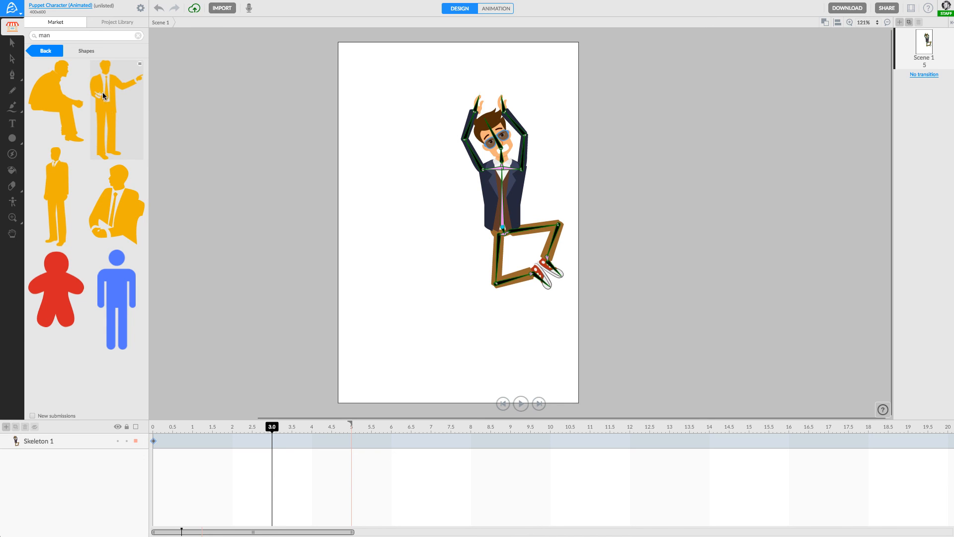
drag(103, 87, 404, 237)
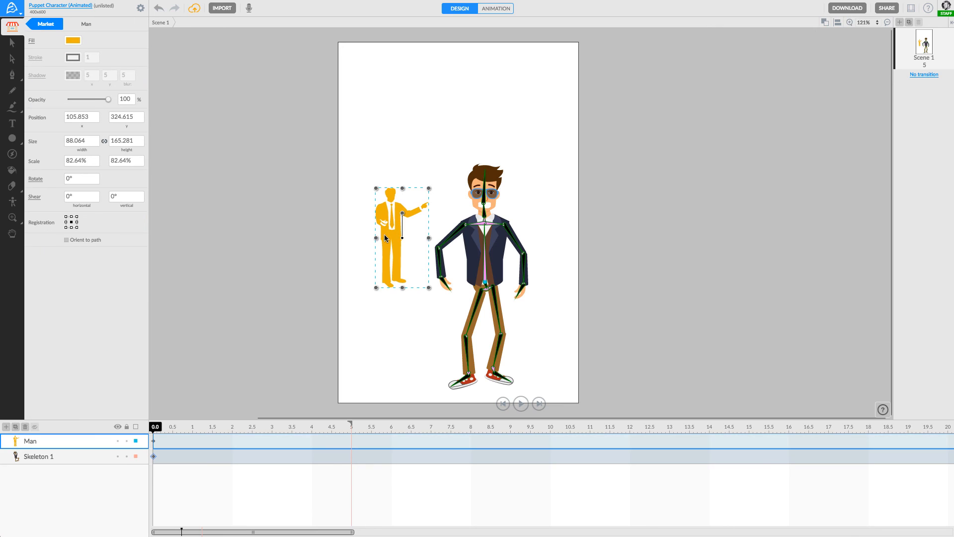
Step: Enlarge the orange man to about 223 × 419 and move it to about x 133, y 272
drag(428, 188, 494, 114)
drag(407, 170, 382, 214)
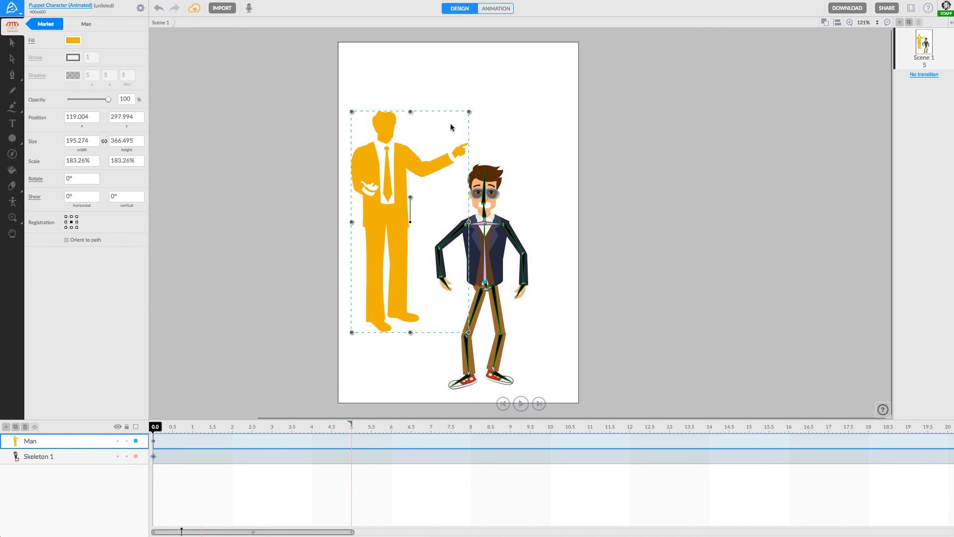
drag(469, 112, 485, 80)
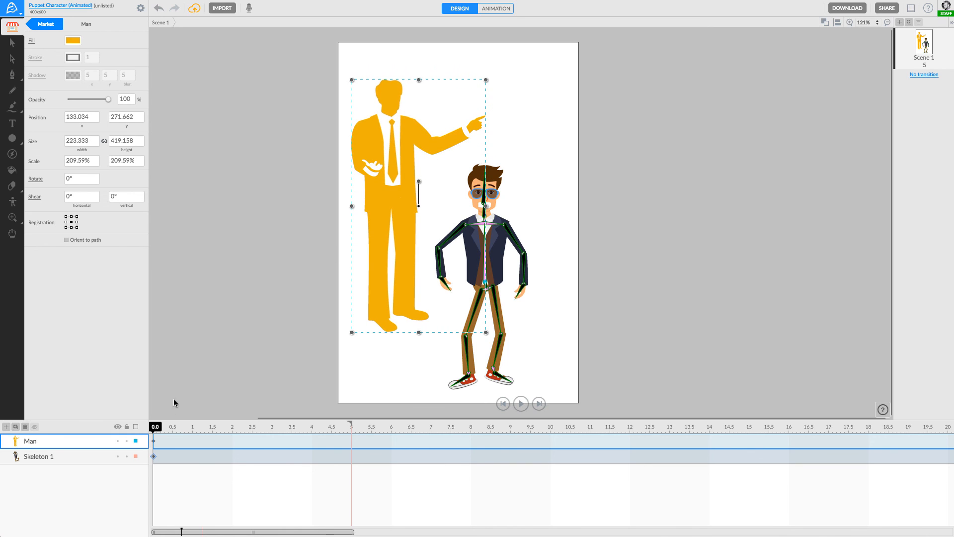
Step: Hide the Skeleton 1 layer and move the orange man to about x 173, y 286
click(118, 456)
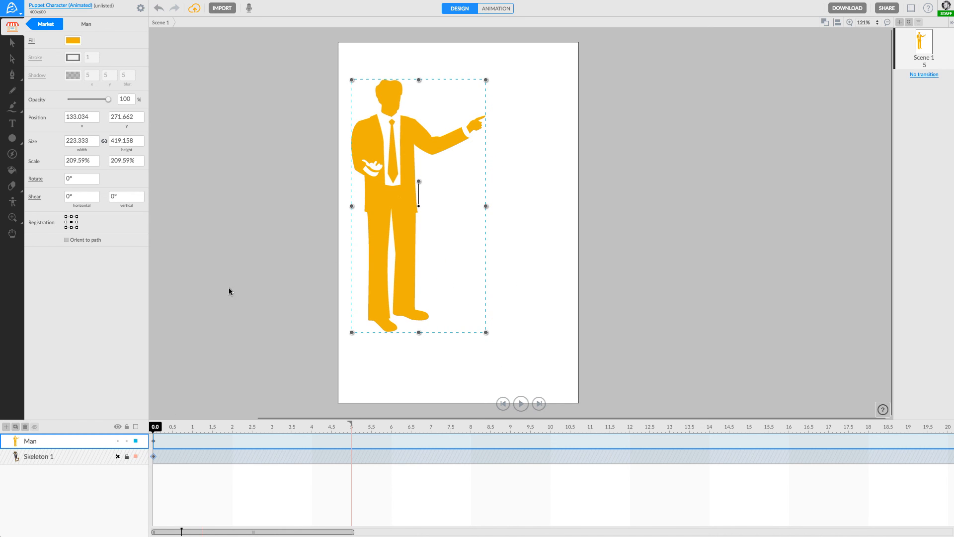
click(230, 288)
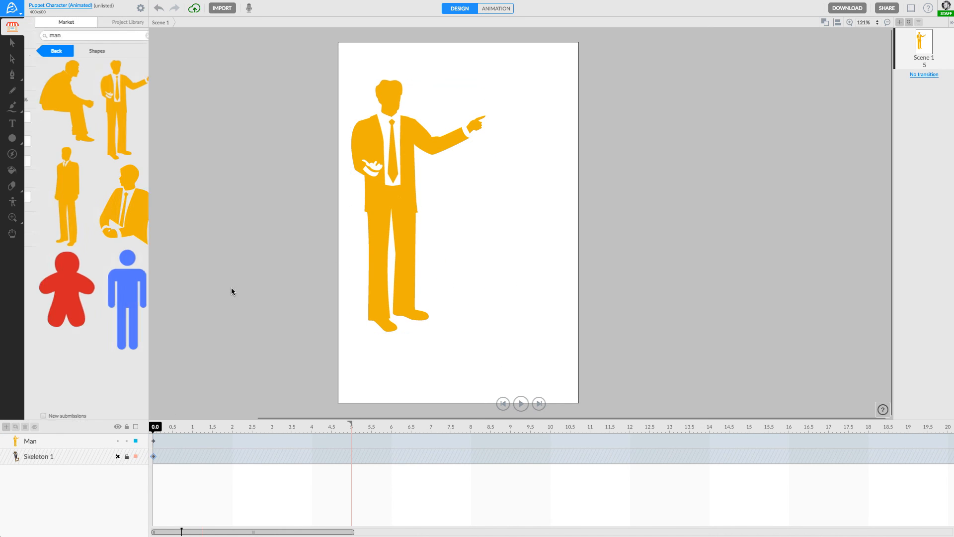
click(387, 165)
drag(371, 150, 395, 160)
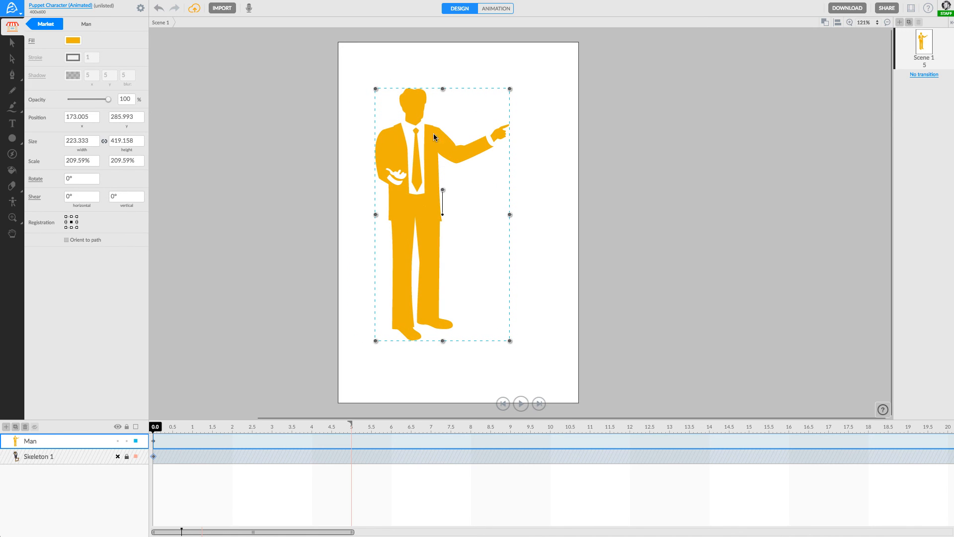
Step: Examine the orange man's outline anchor points with the Subselect tool, then deselect the shape
click(12, 59)
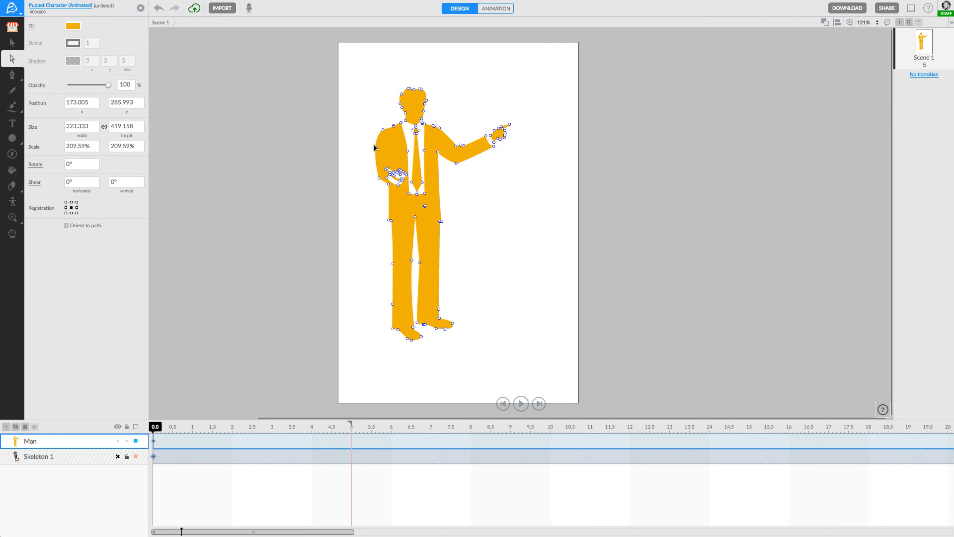
click(361, 138)
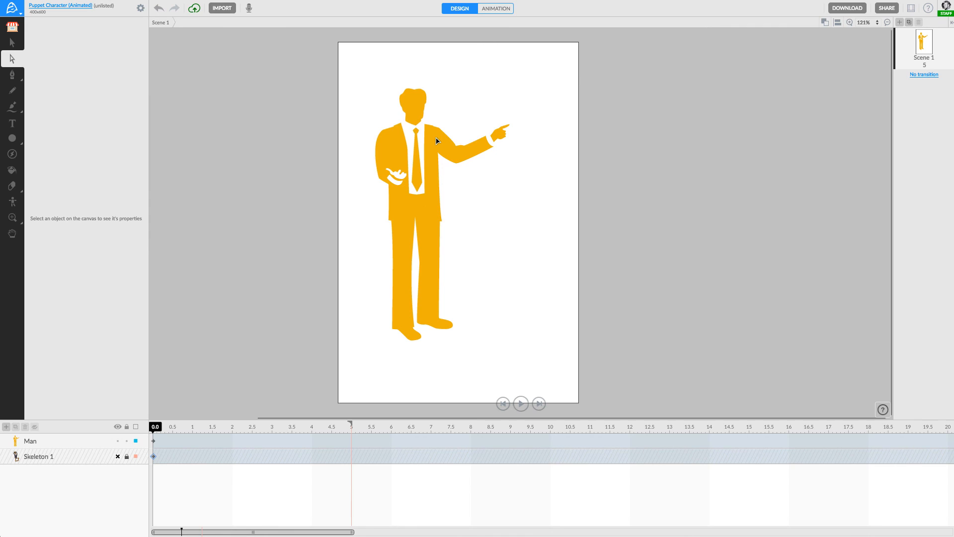
click(437, 141)
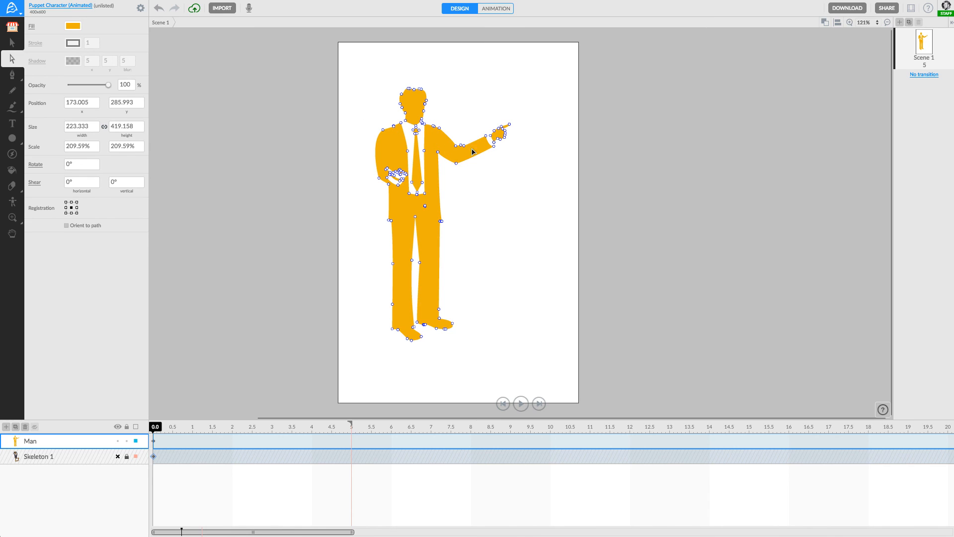
click(362, 159)
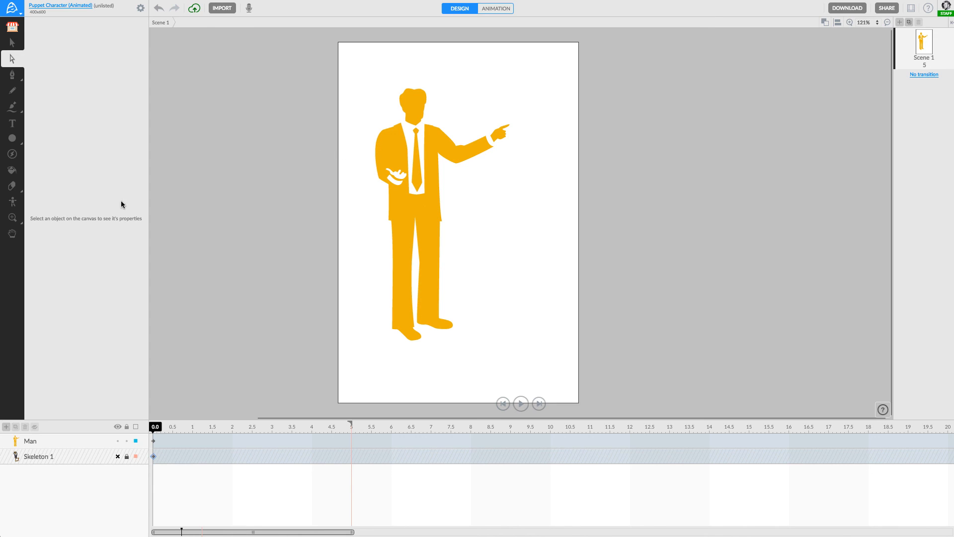
Step: Slice the man's outstretched arm off at the shoulder with a Knife tool cutting line
click(14, 188)
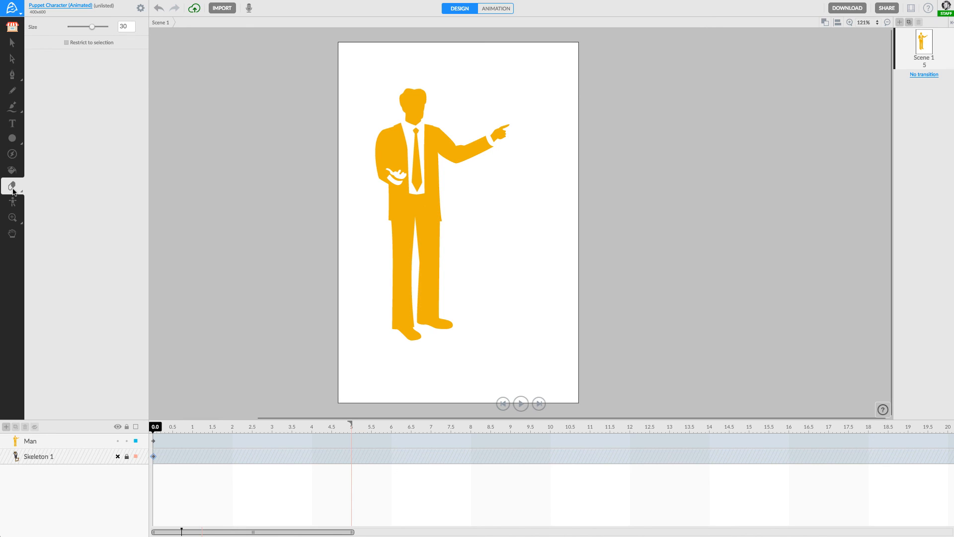
click(14, 191)
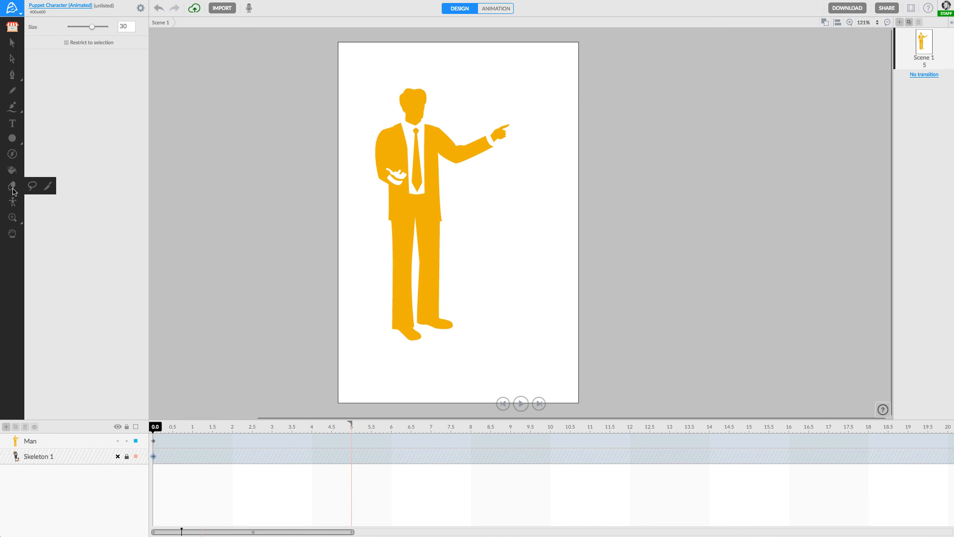
click(48, 187)
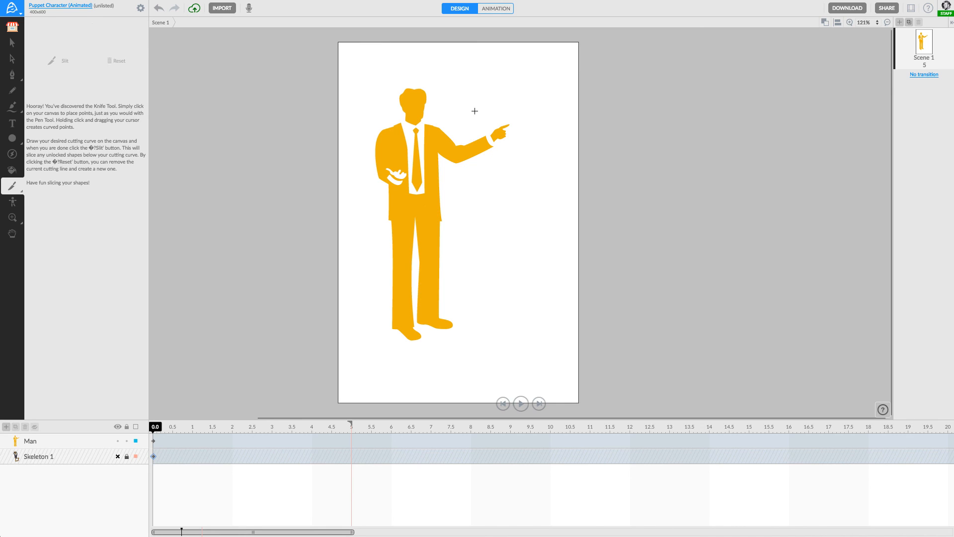
drag(442, 109, 440, 119)
click(437, 126)
click(438, 154)
click(450, 180)
click(65, 61)
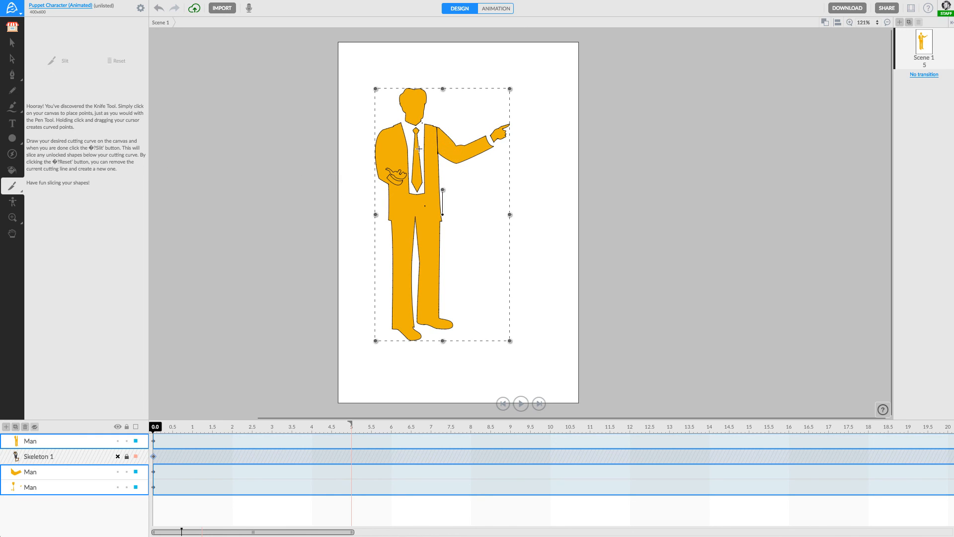
Step: Examine which part each sliced Man layer holds by selecting the layers and toggling the lowest one's visibility and outline view
click(43, 472)
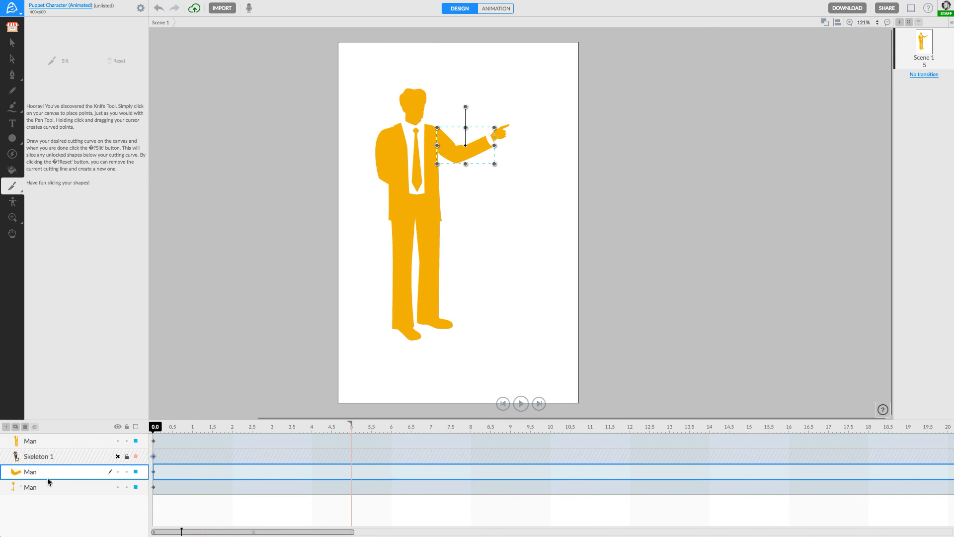
click(43, 484)
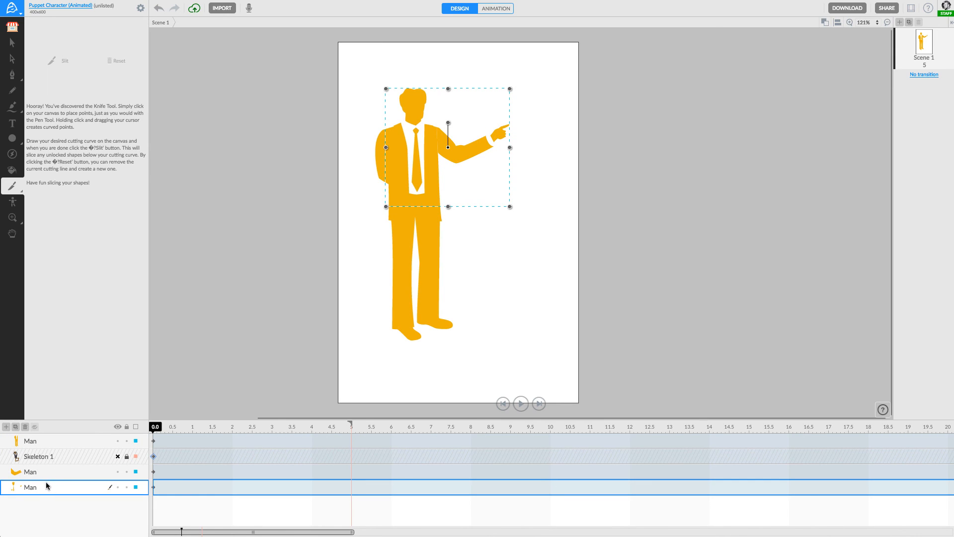
click(118, 487)
click(118, 487)
click(65, 440)
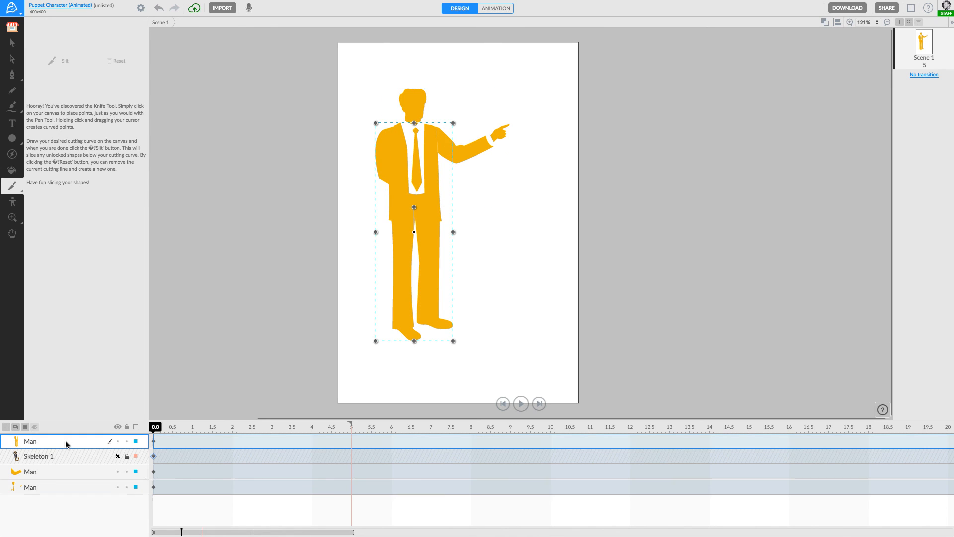
click(61, 483)
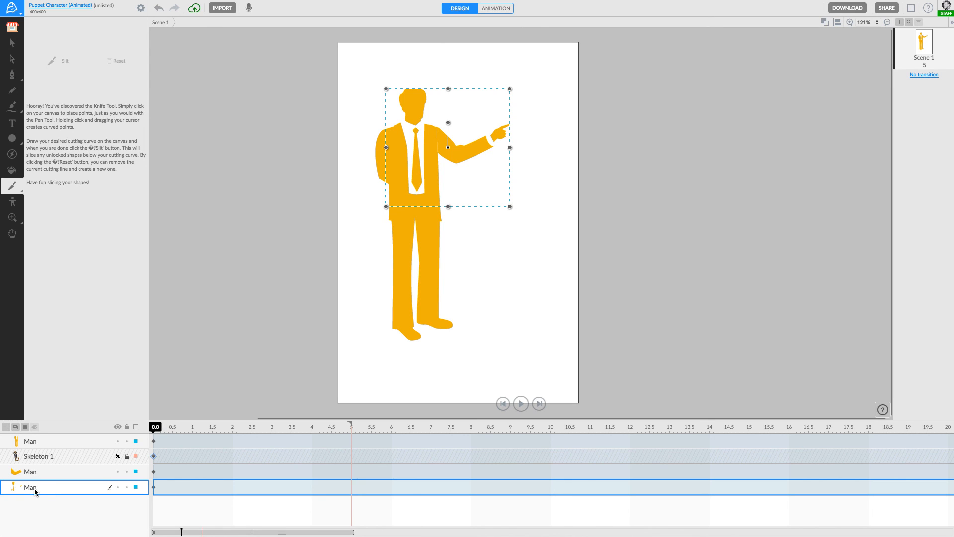
click(118, 488)
click(118, 488)
click(136, 487)
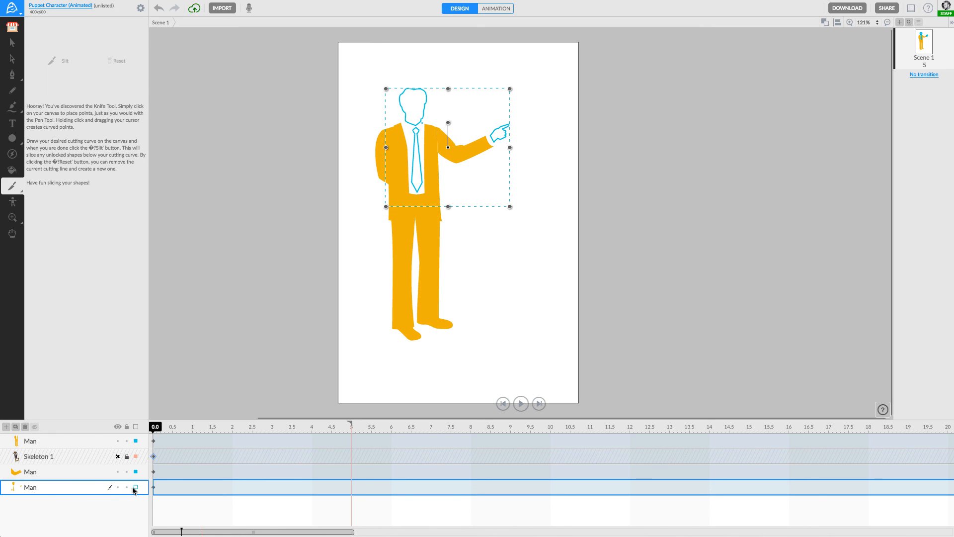
click(136, 488)
Step: Break apart the lowest Man layer and its resulting group into separate head, tie and hand pieces
right_click(54, 493)
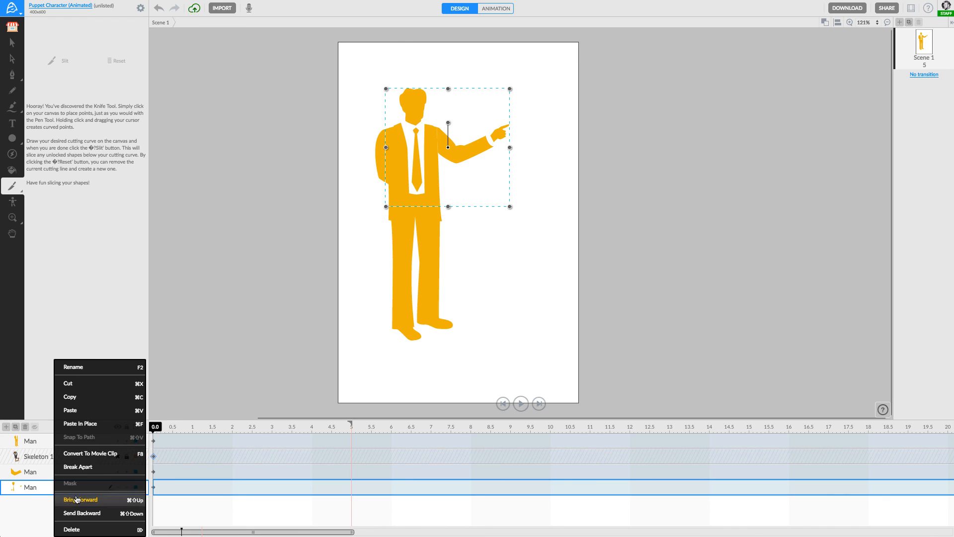
click(92, 467)
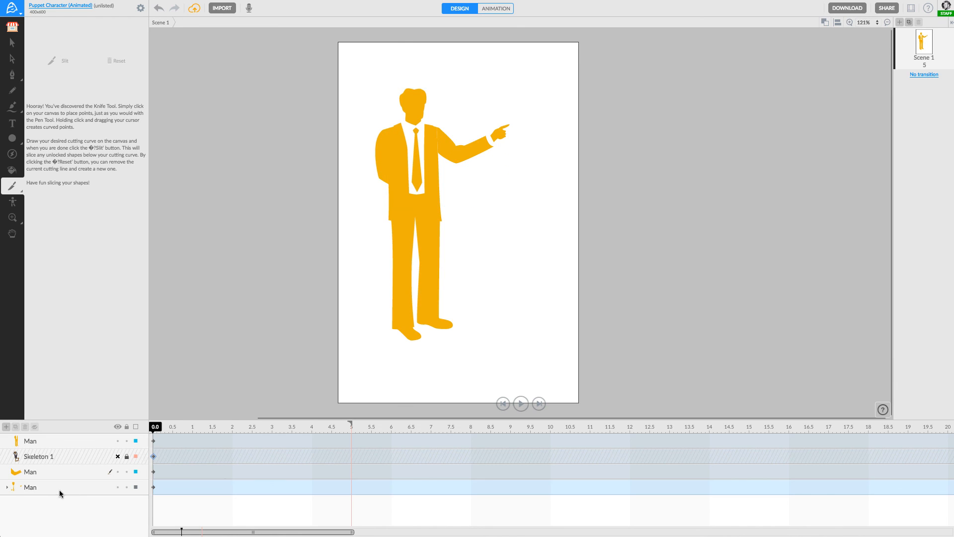
click(7, 487)
click(72, 490)
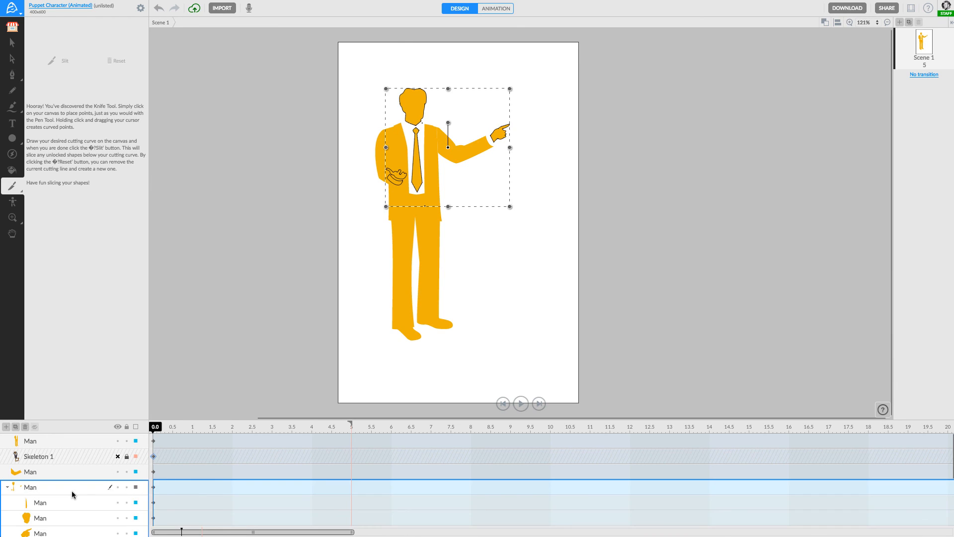
right_click(72, 490)
click(107, 468)
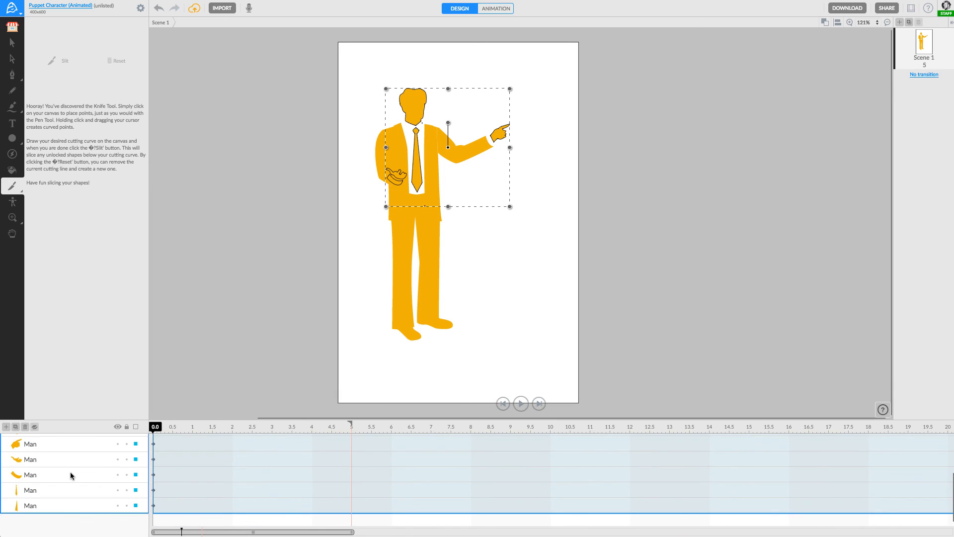
Step: Examine the separated arm, body and head pieces by selecting them individually, then deselect everything
click(58, 469)
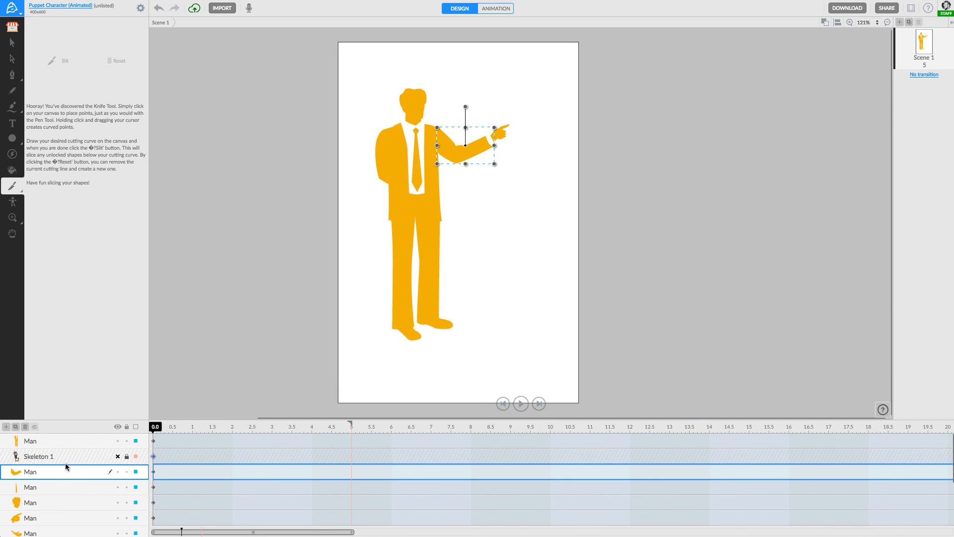
click(58, 440)
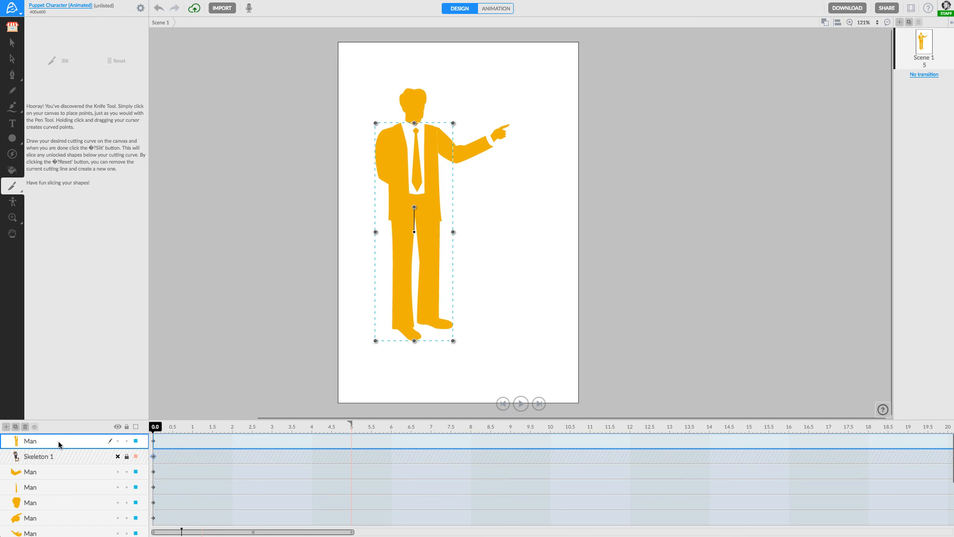
click(53, 500)
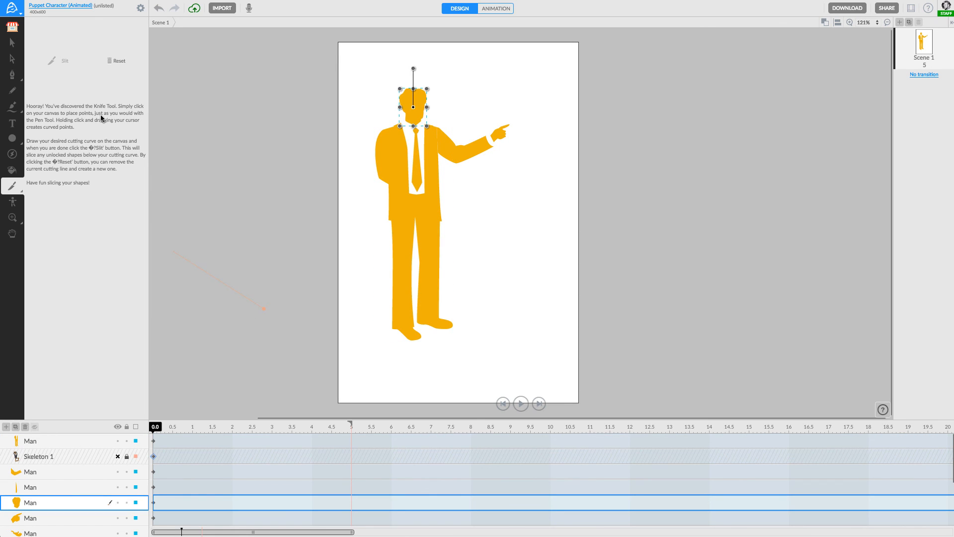
click(12, 42)
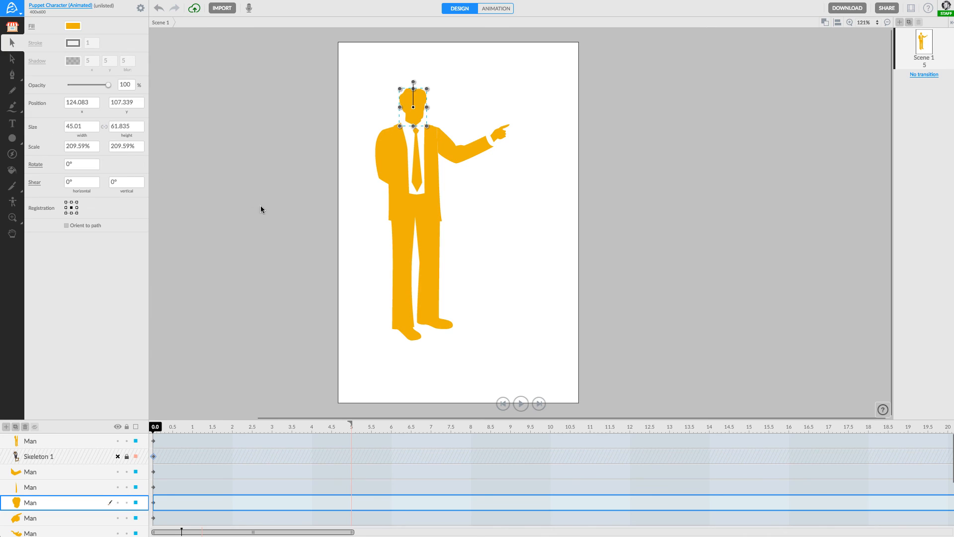
click(403, 252)
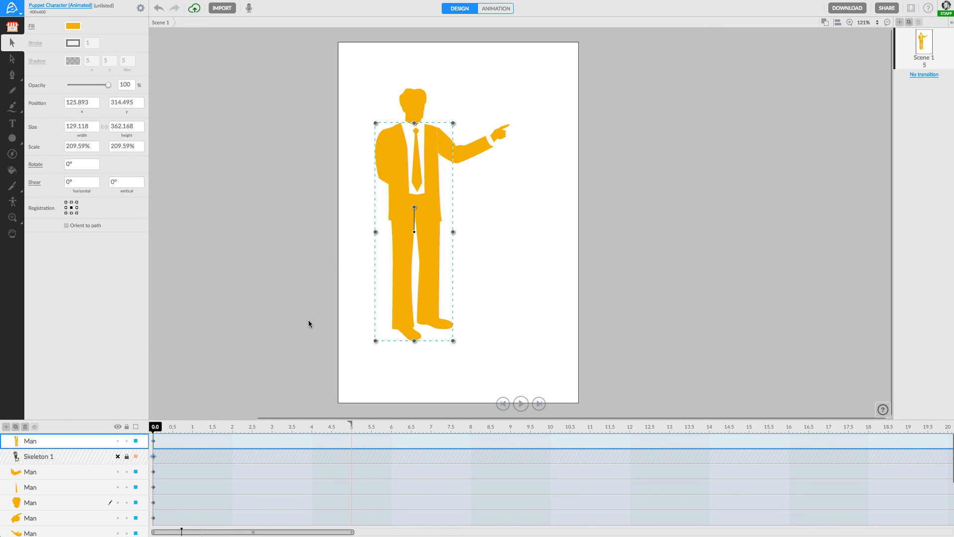
right_click(40, 442)
click(82, 471)
click(216, 336)
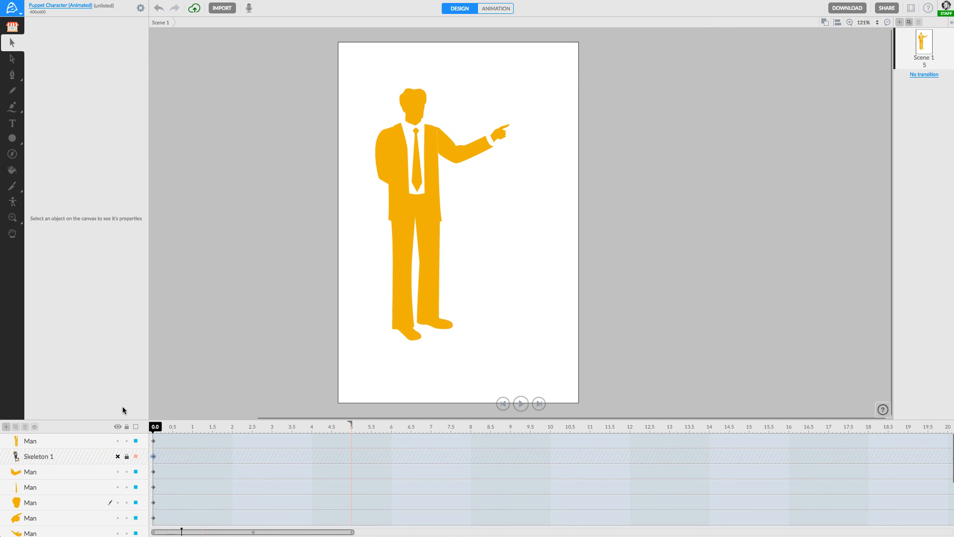
Step: Move the hidden Skeleton 1 layer above all the Man layers and deselect it
drag(86, 452, 91, 436)
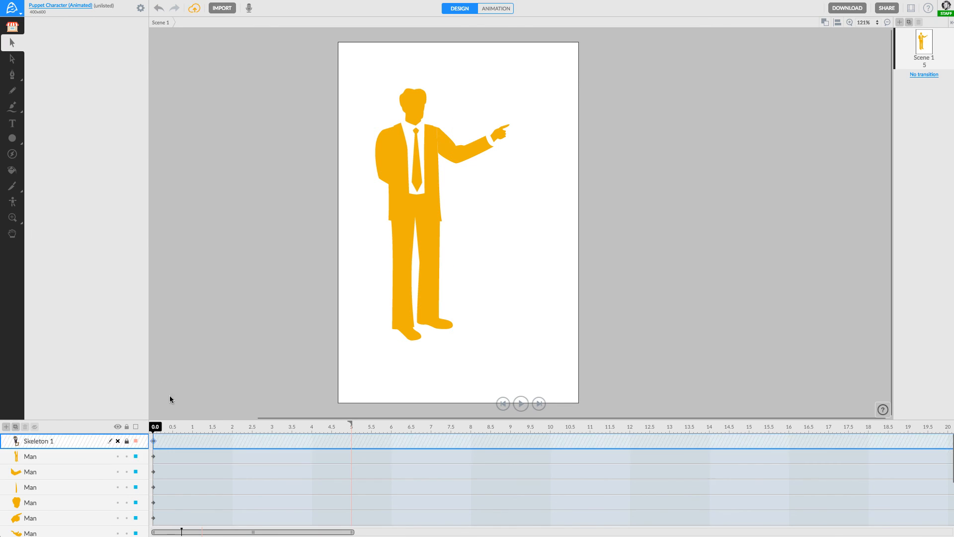
click(170, 399)
Step: Rotate the cut-off outstretched arm to -23° and place it at about x 208, y 149
click(445, 153)
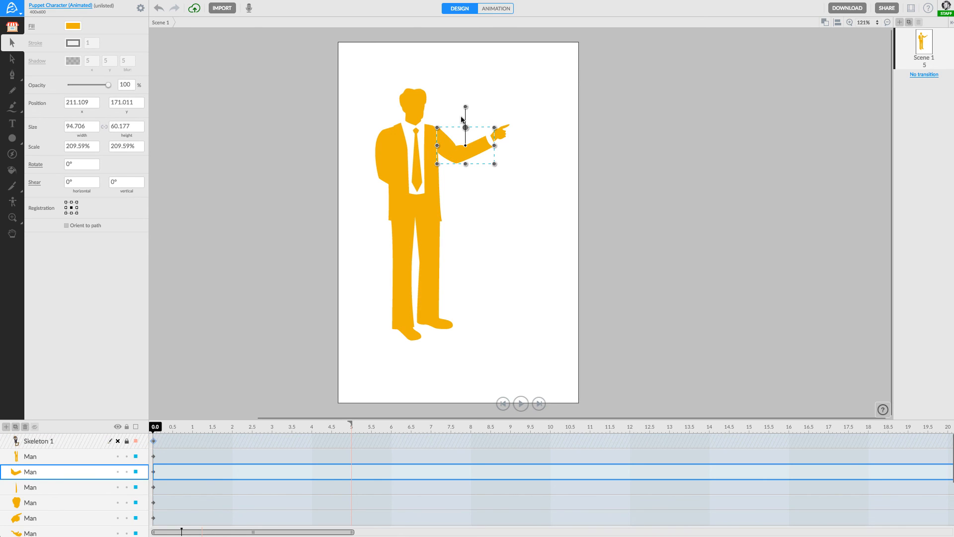
drag(465, 107, 454, 149)
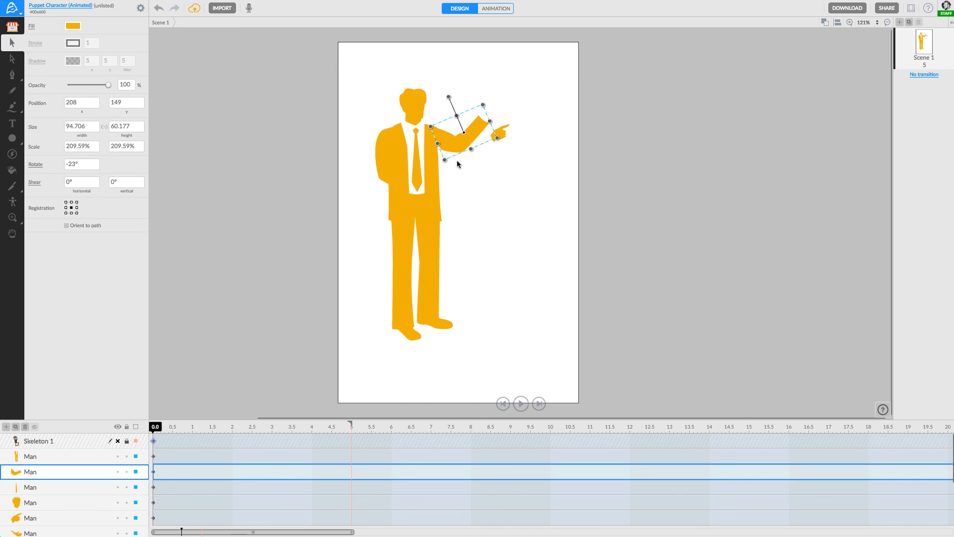
click(347, 170)
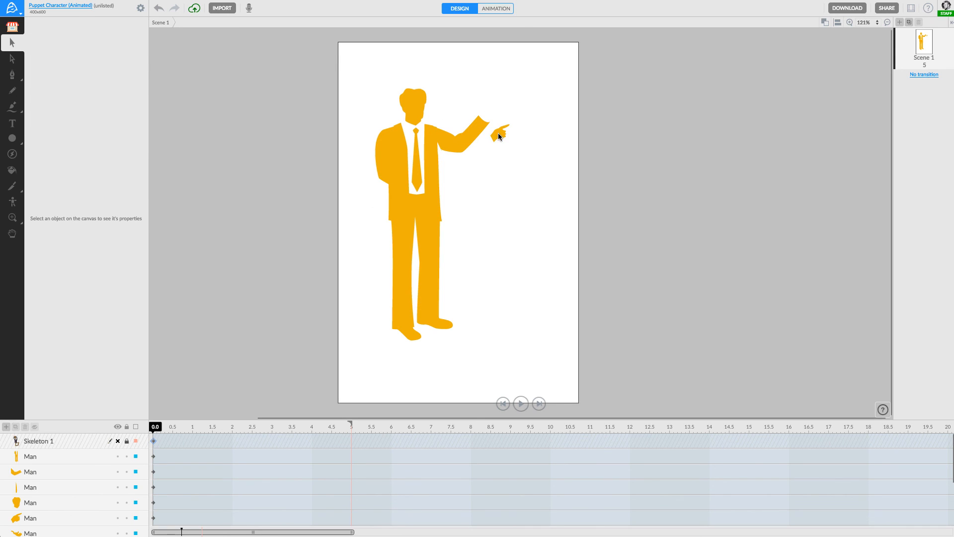
Step: Fit the pointing hand to the end of the raised sleeve and shift the arm slightly right at the shoulder
mouse_move(499, 136)
mouse_down()
mouse_move(490, 110)
mouse_move(504, 132)
mouse_move(473, 145)
mouse_move(483, 142)
mouse_up()
click(422, 133)
click(354, 151)
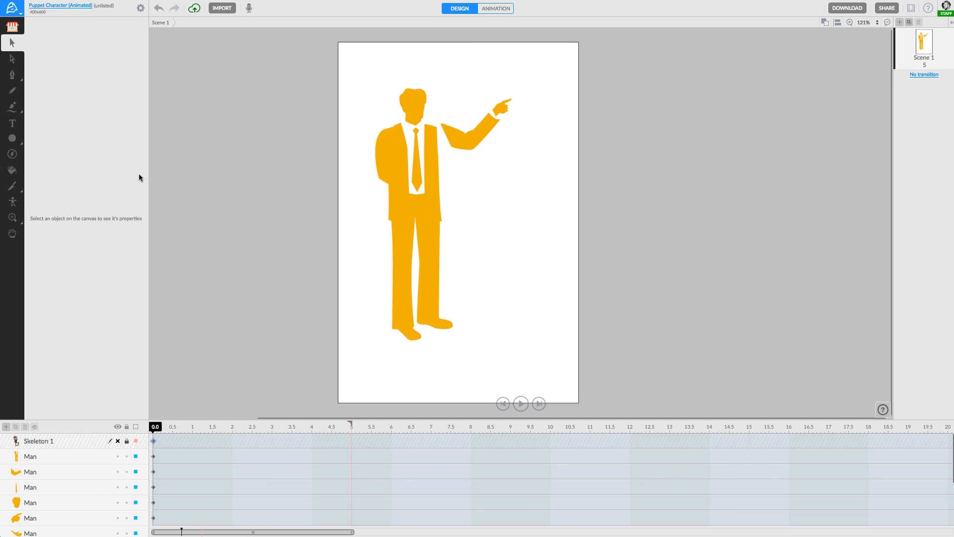
Step: Slice the raised sleeve at the elbow with a near-vertical Knife cut, separating the forearm from the upper arm
click(14, 191)
click(48, 186)
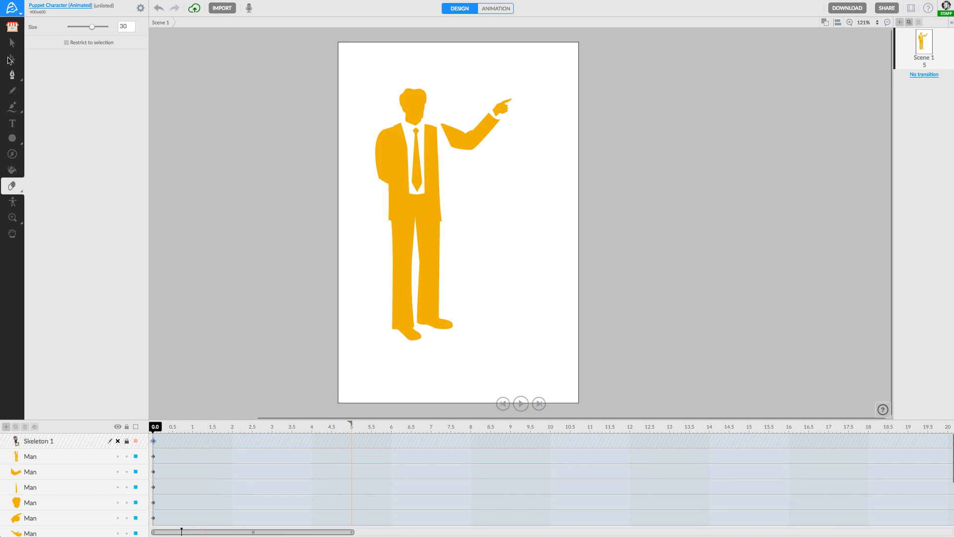
click(14, 189)
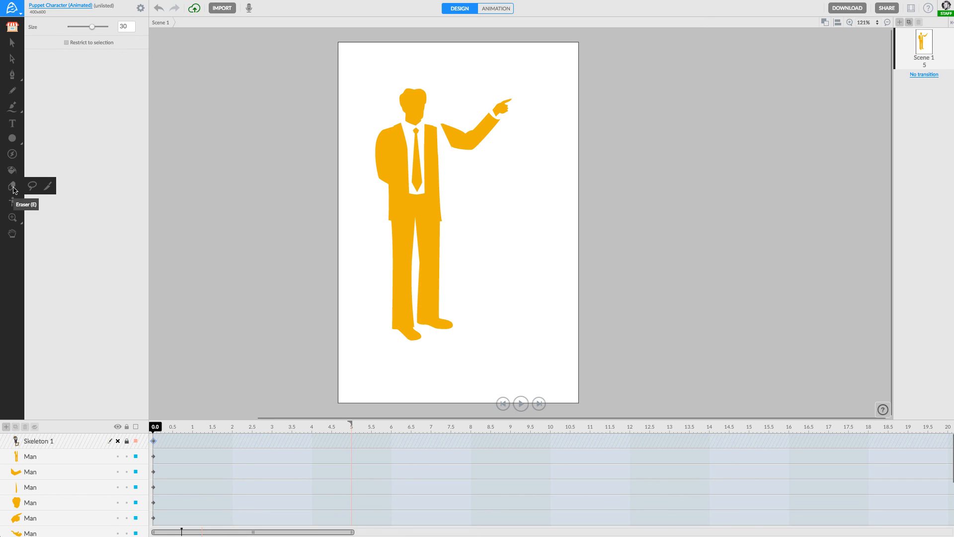
click(48, 185)
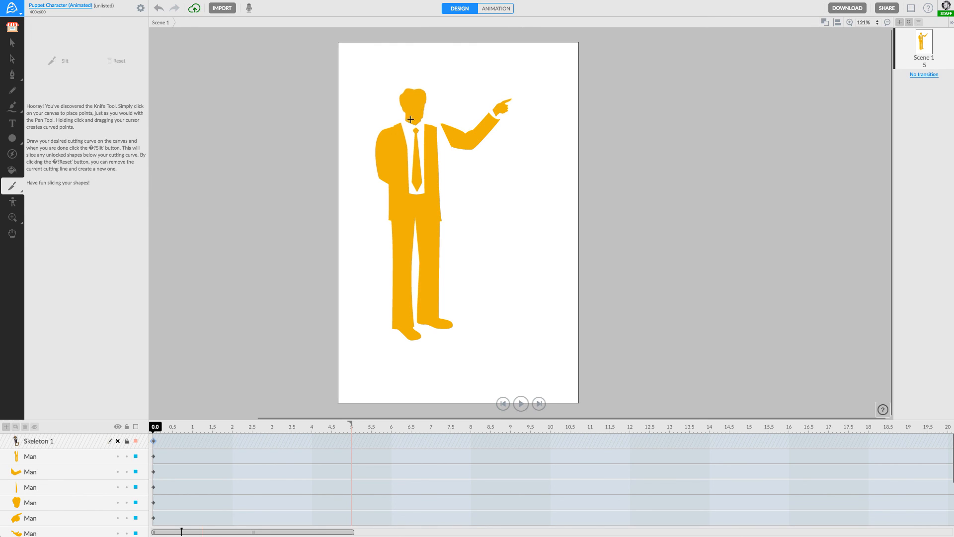
click(467, 122)
click(477, 159)
click(64, 60)
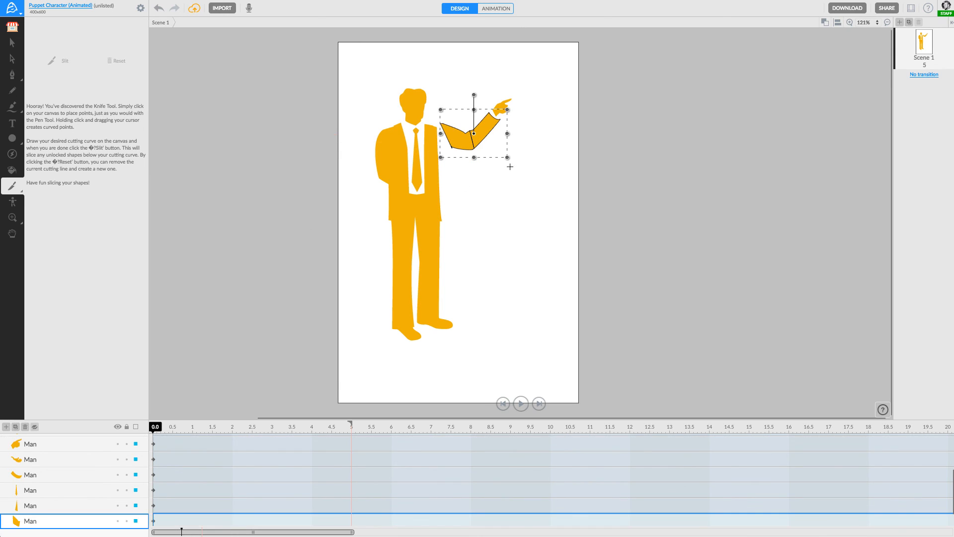
Step: Move the forearm and pointing hand together away from the elbow to about x 265, y 131, then deselect them
key(v)
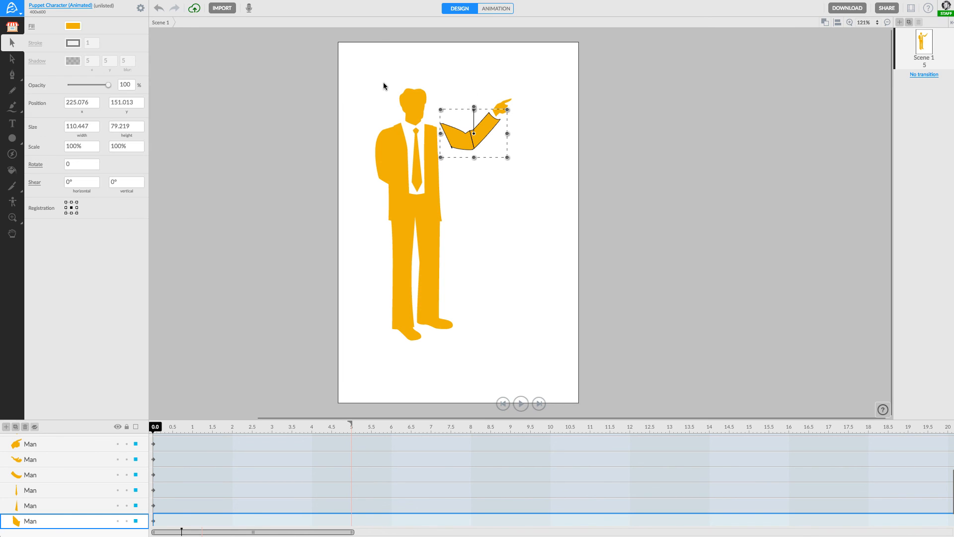
click(475, 83)
drag(509, 118, 520, 116)
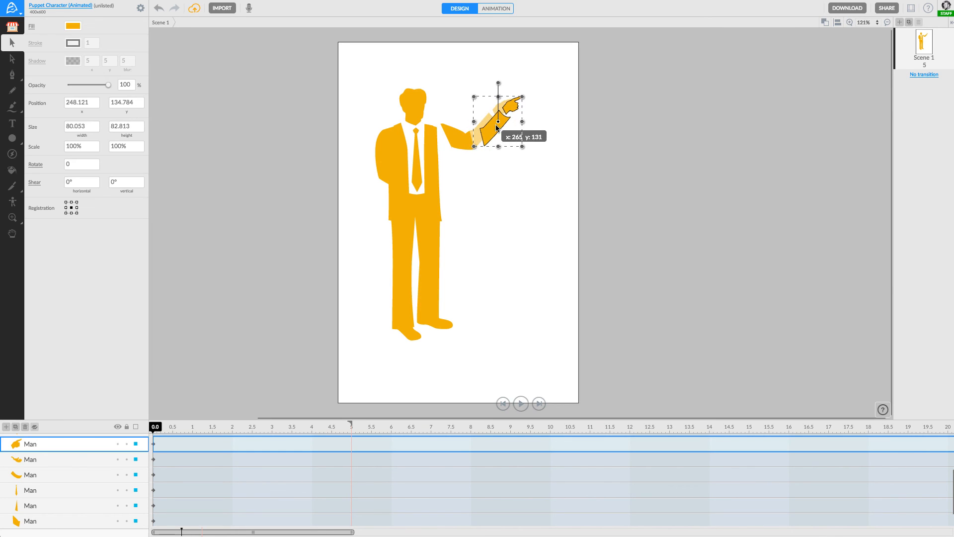
click(443, 97)
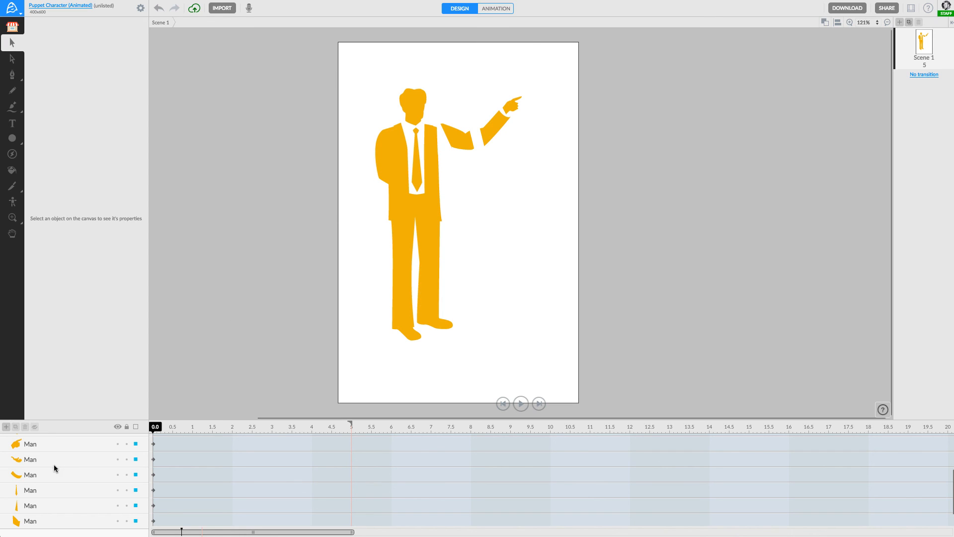
scroll(61, 467, up, 3)
scroll(63, 467, down, 3)
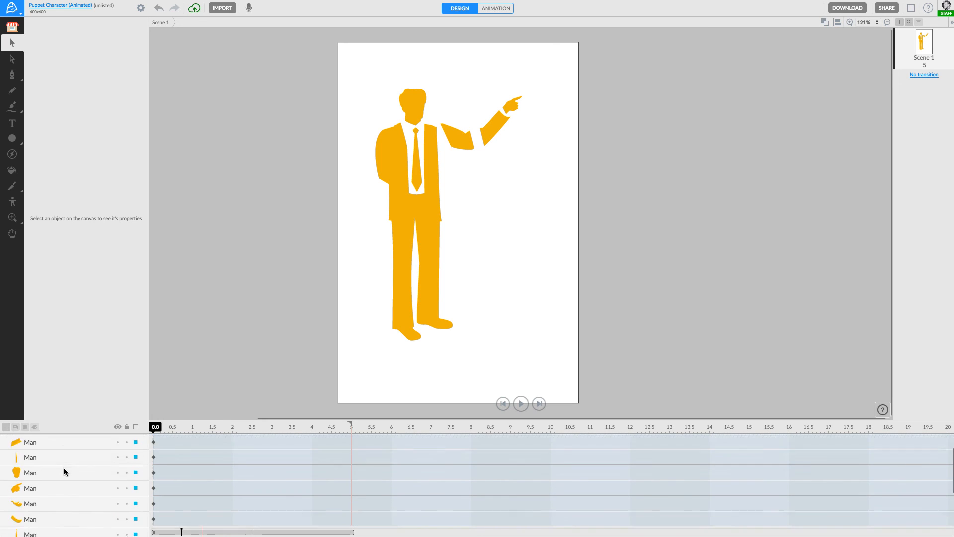
scroll(64, 467, up, 3)
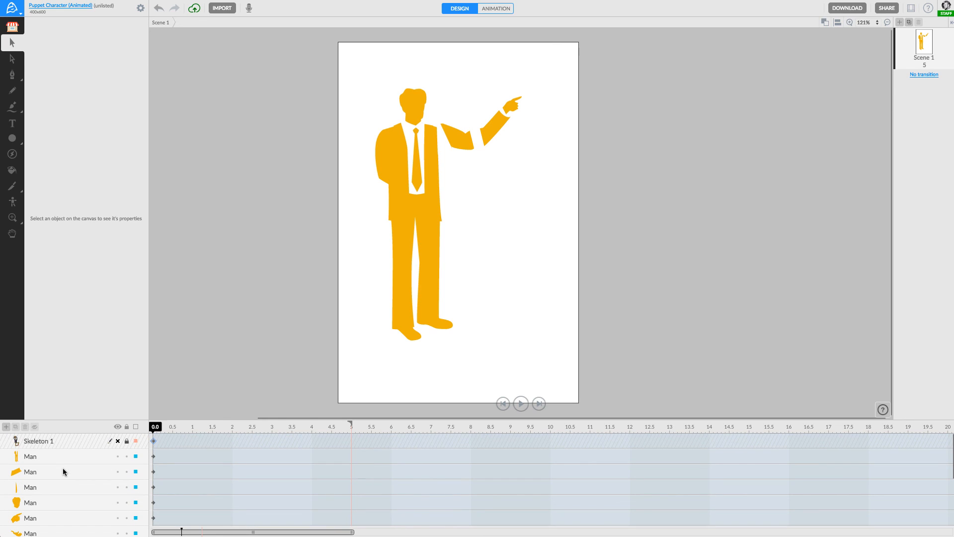